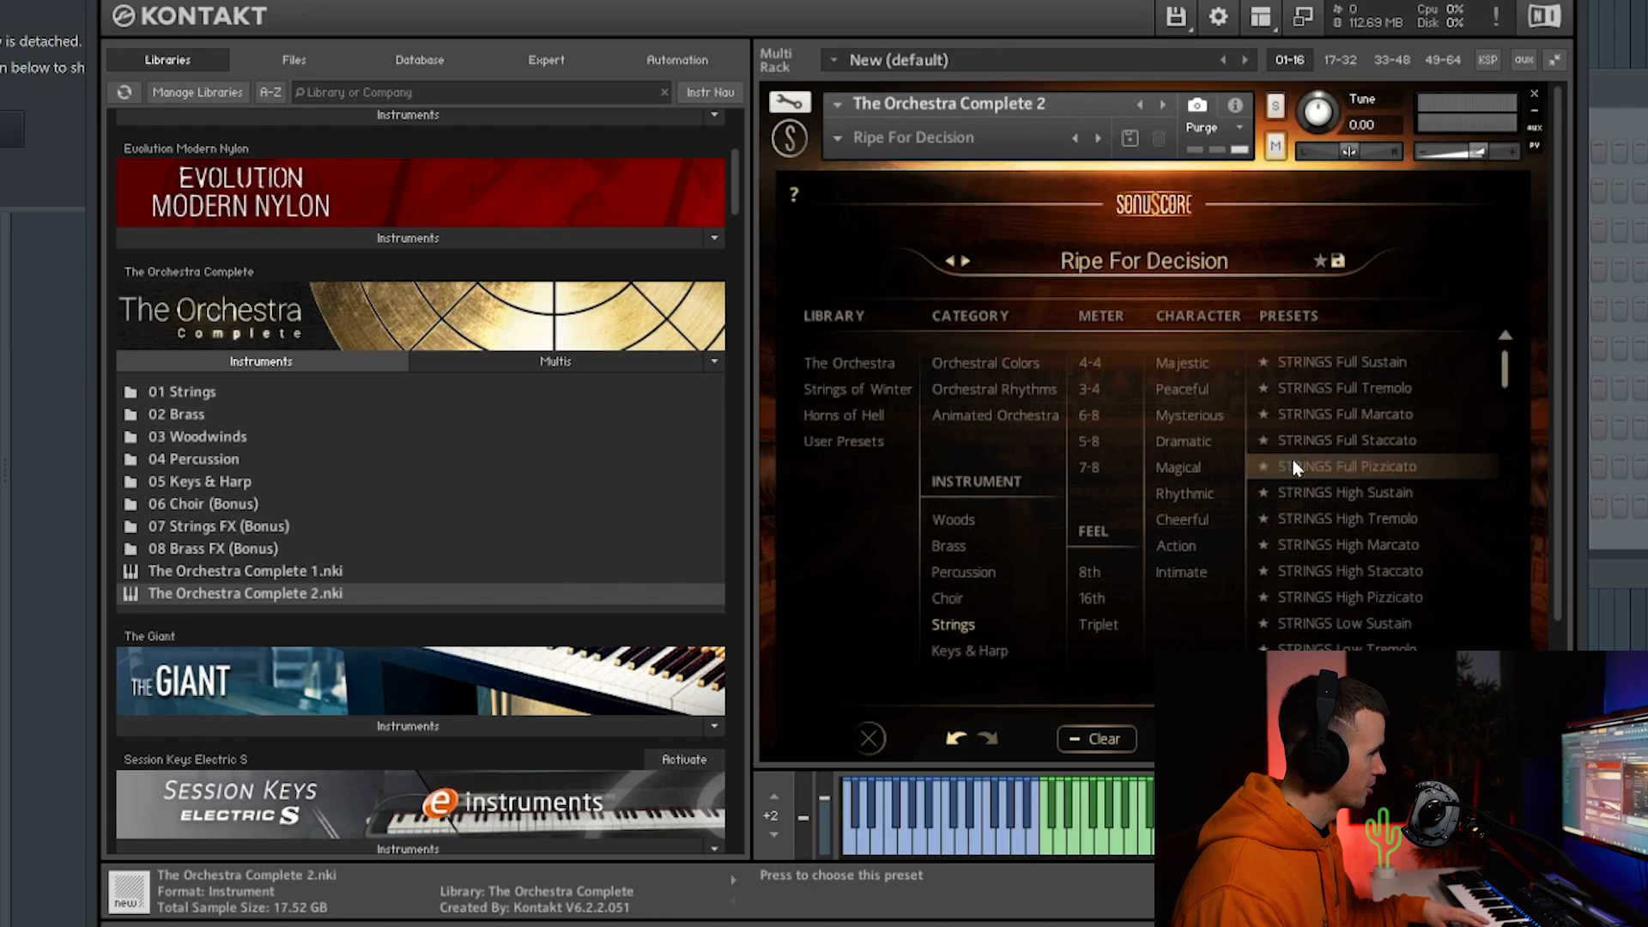
# Load the STRINGS Full Sustain preset in Kontakt's Orchestra strings instrument.
pyautogui.click(1350, 499)
pyautogui.click(1382, 371)
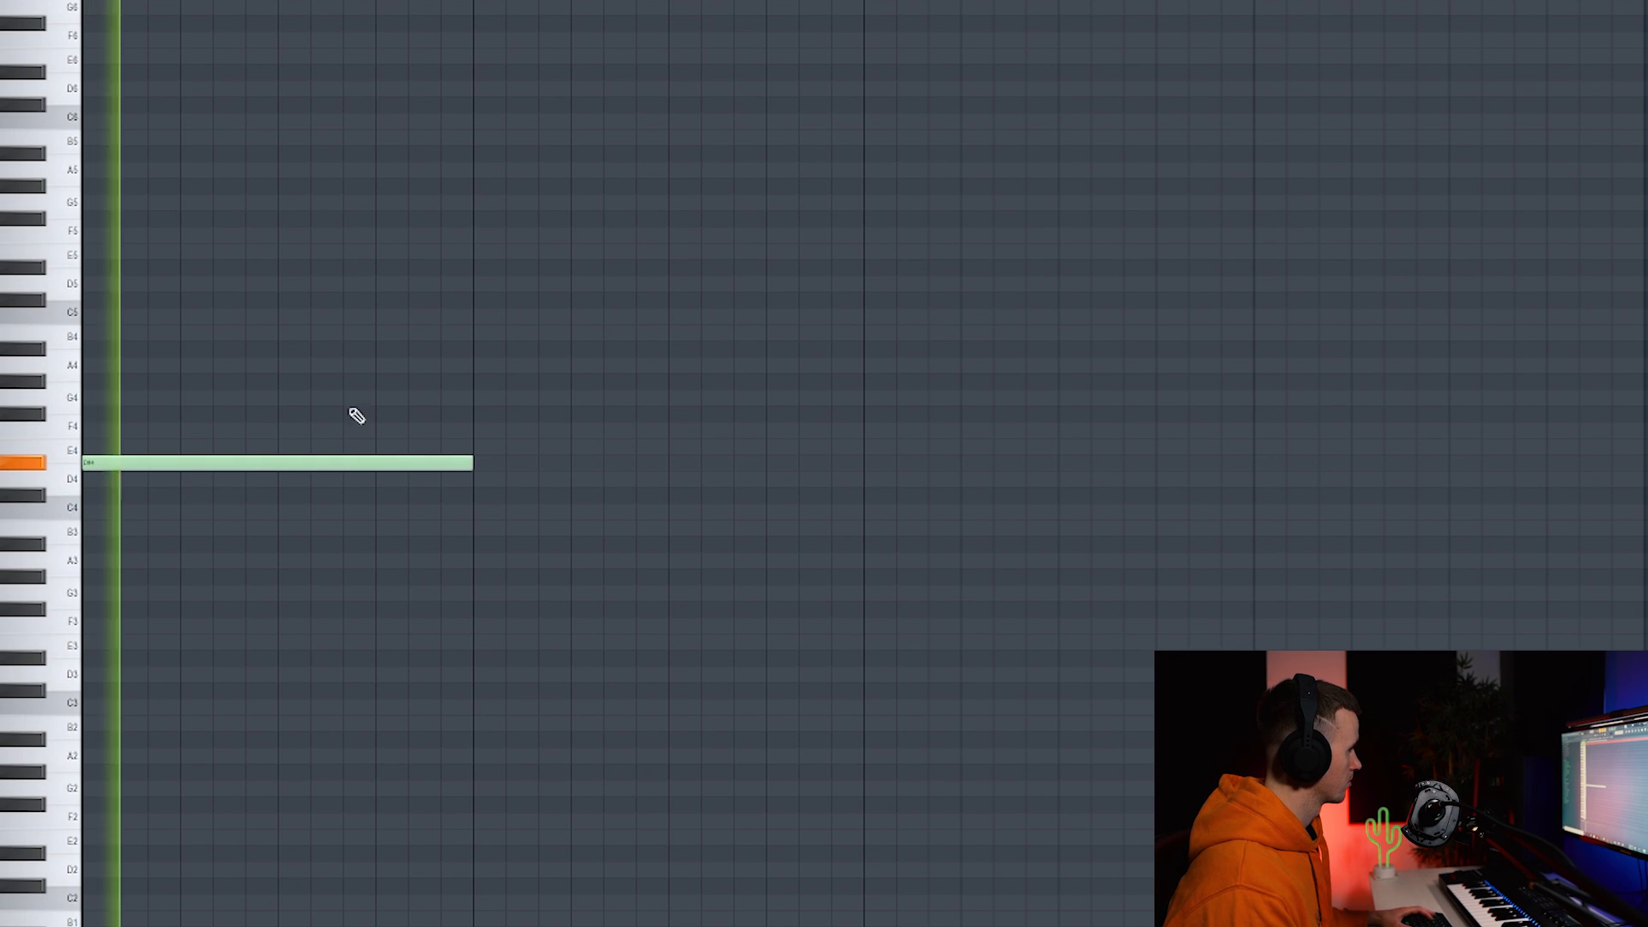
# Stack notes into the first two chords, adding G#4 and B4 to the second, and play them back.
pyautogui.click(356, 414)
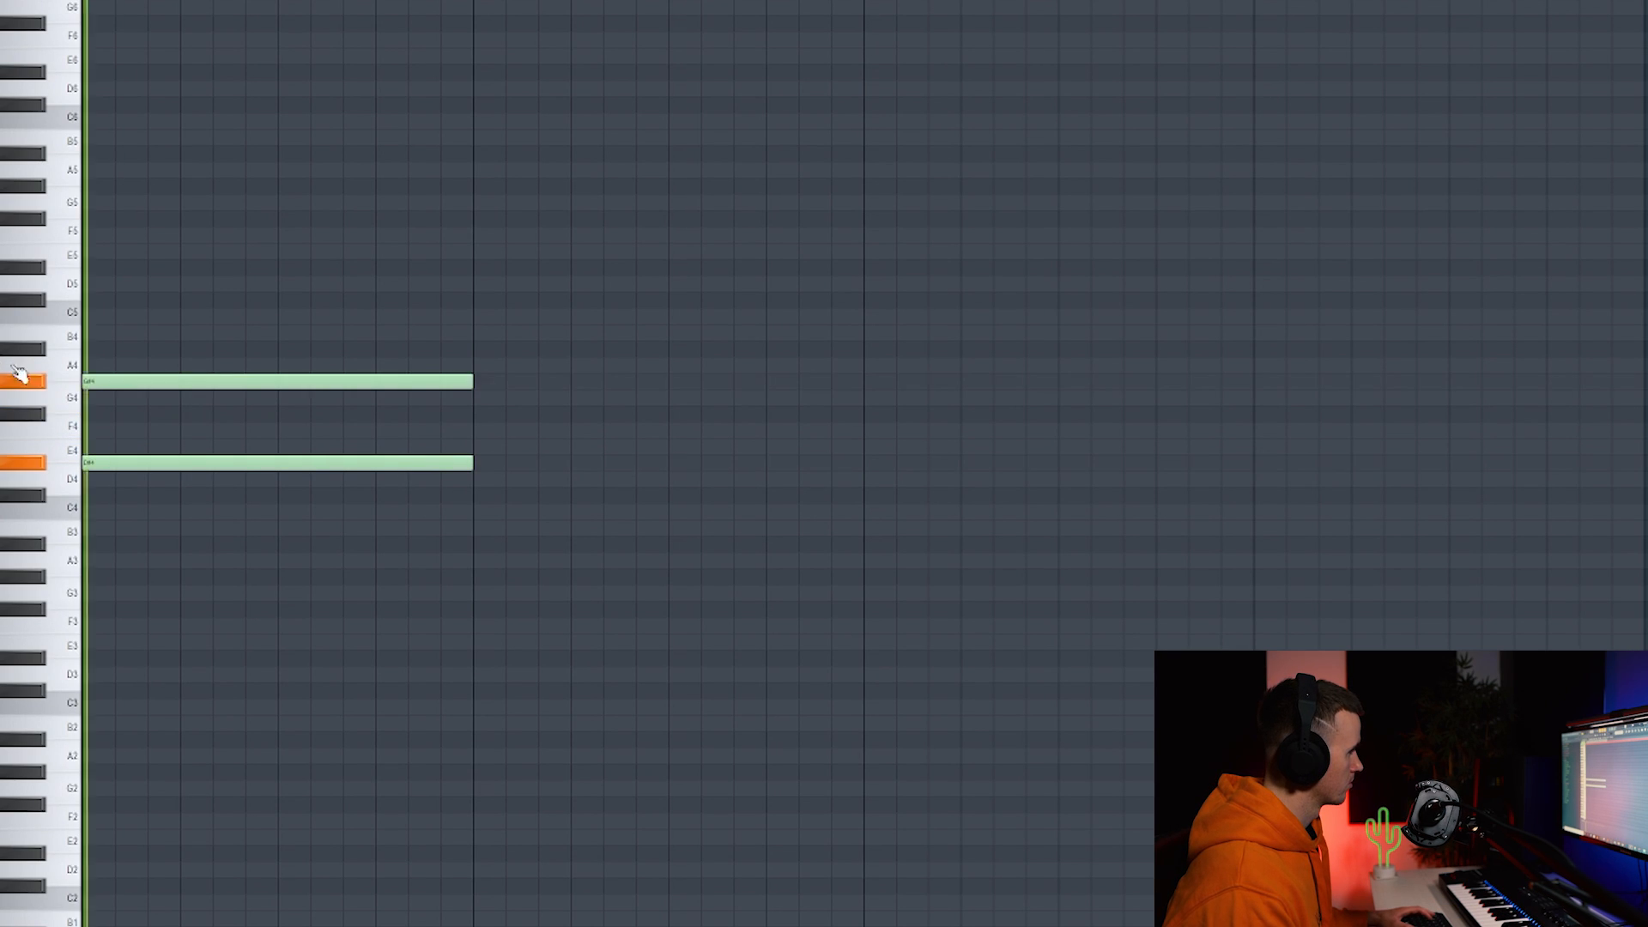
pyautogui.click(128, 347)
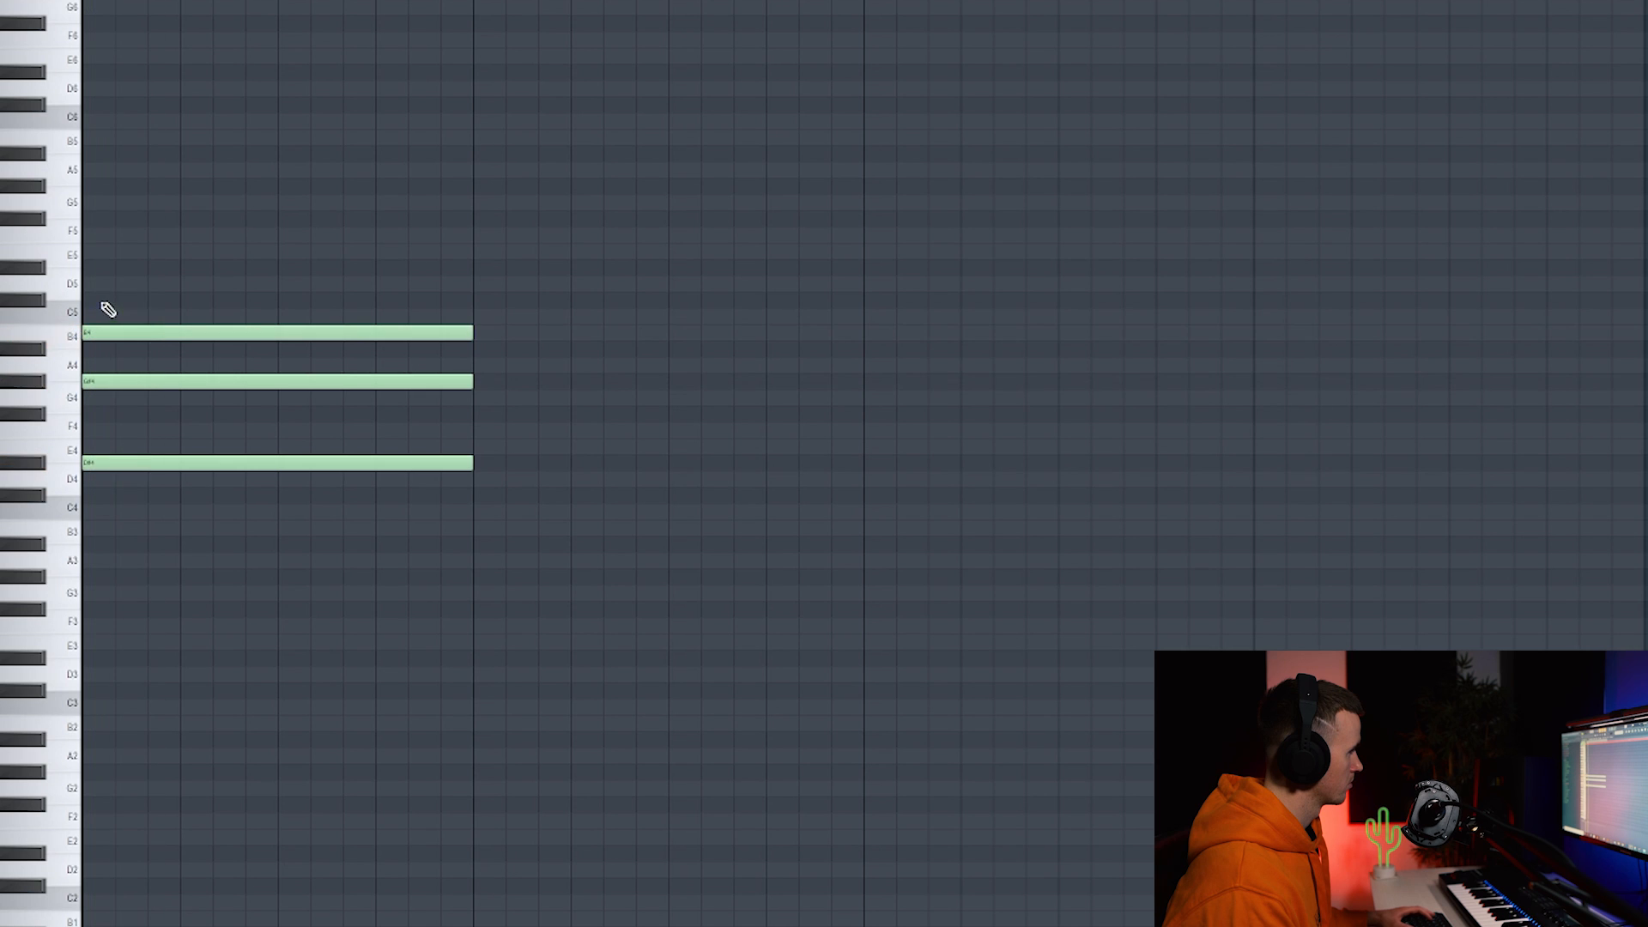
pyautogui.press('space')
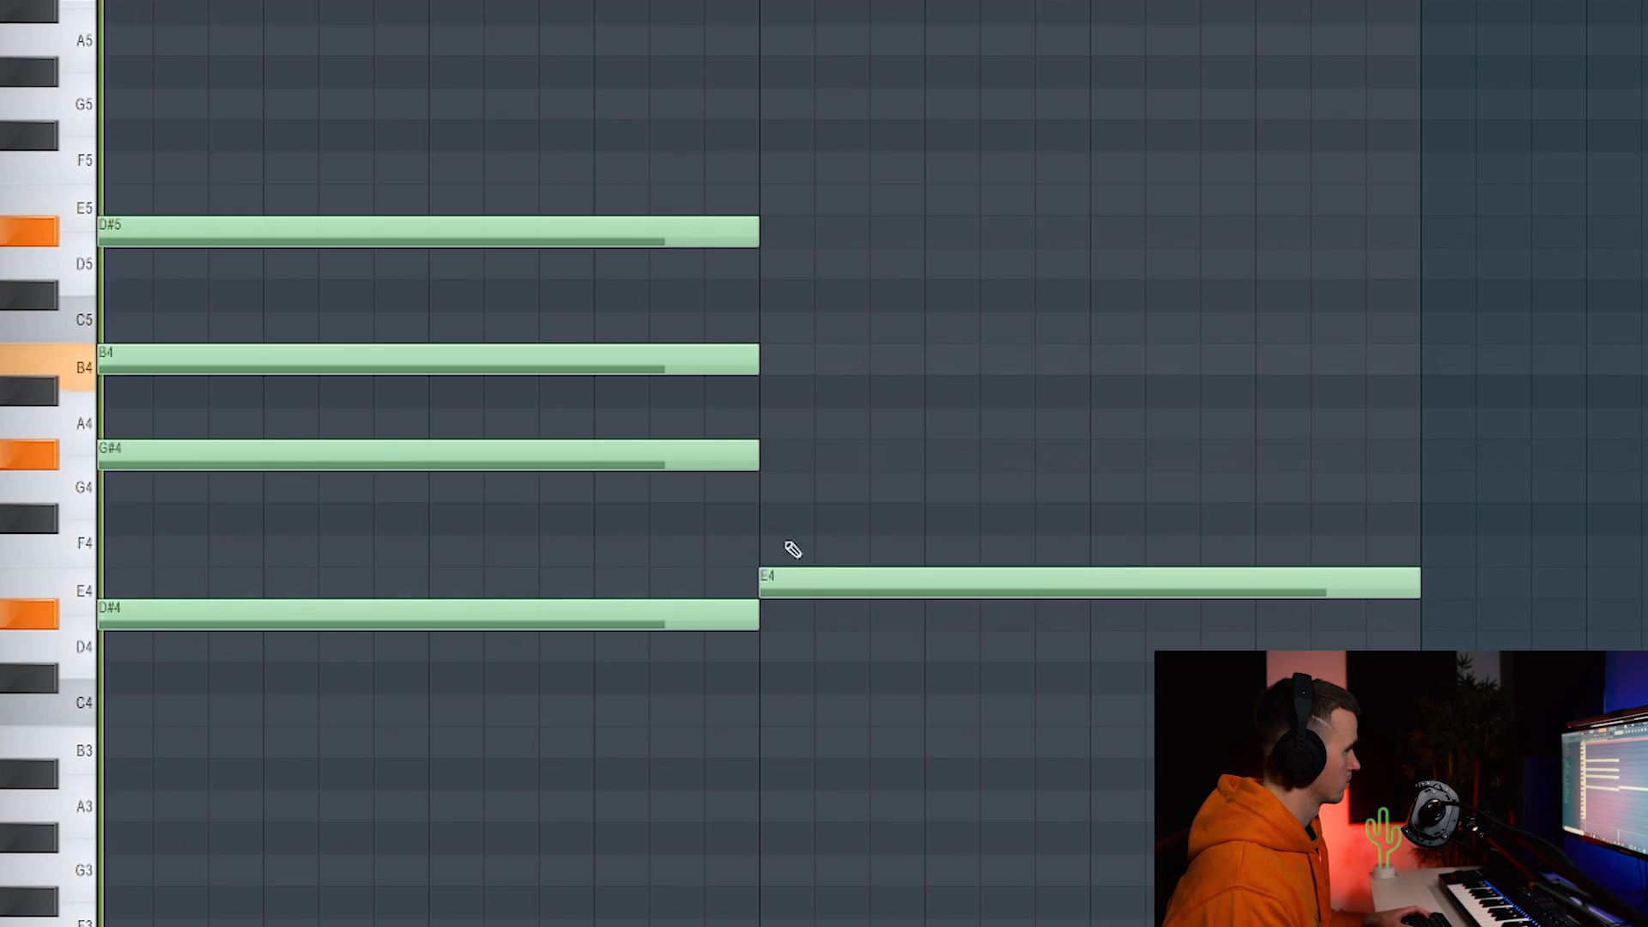
pyautogui.moveTo(764, 486); pyautogui.dragTo(759, 333)
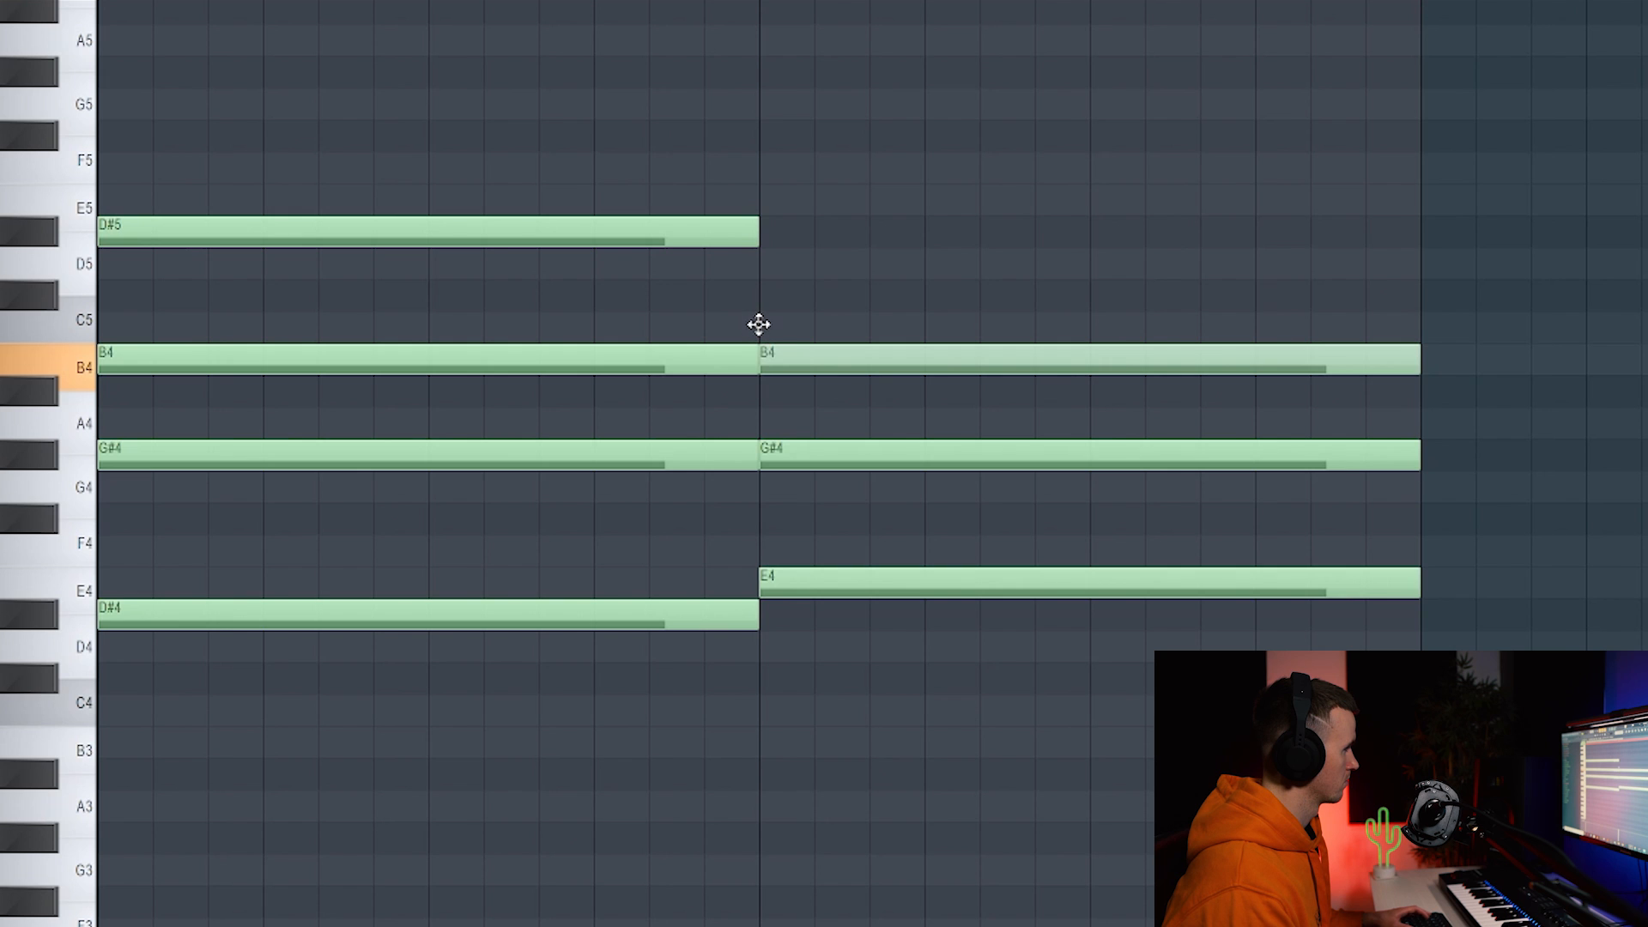
pyautogui.press('space')
pyautogui.scroll(-2, 835, 515)
pyautogui.hotkey('ctrl', 'a')
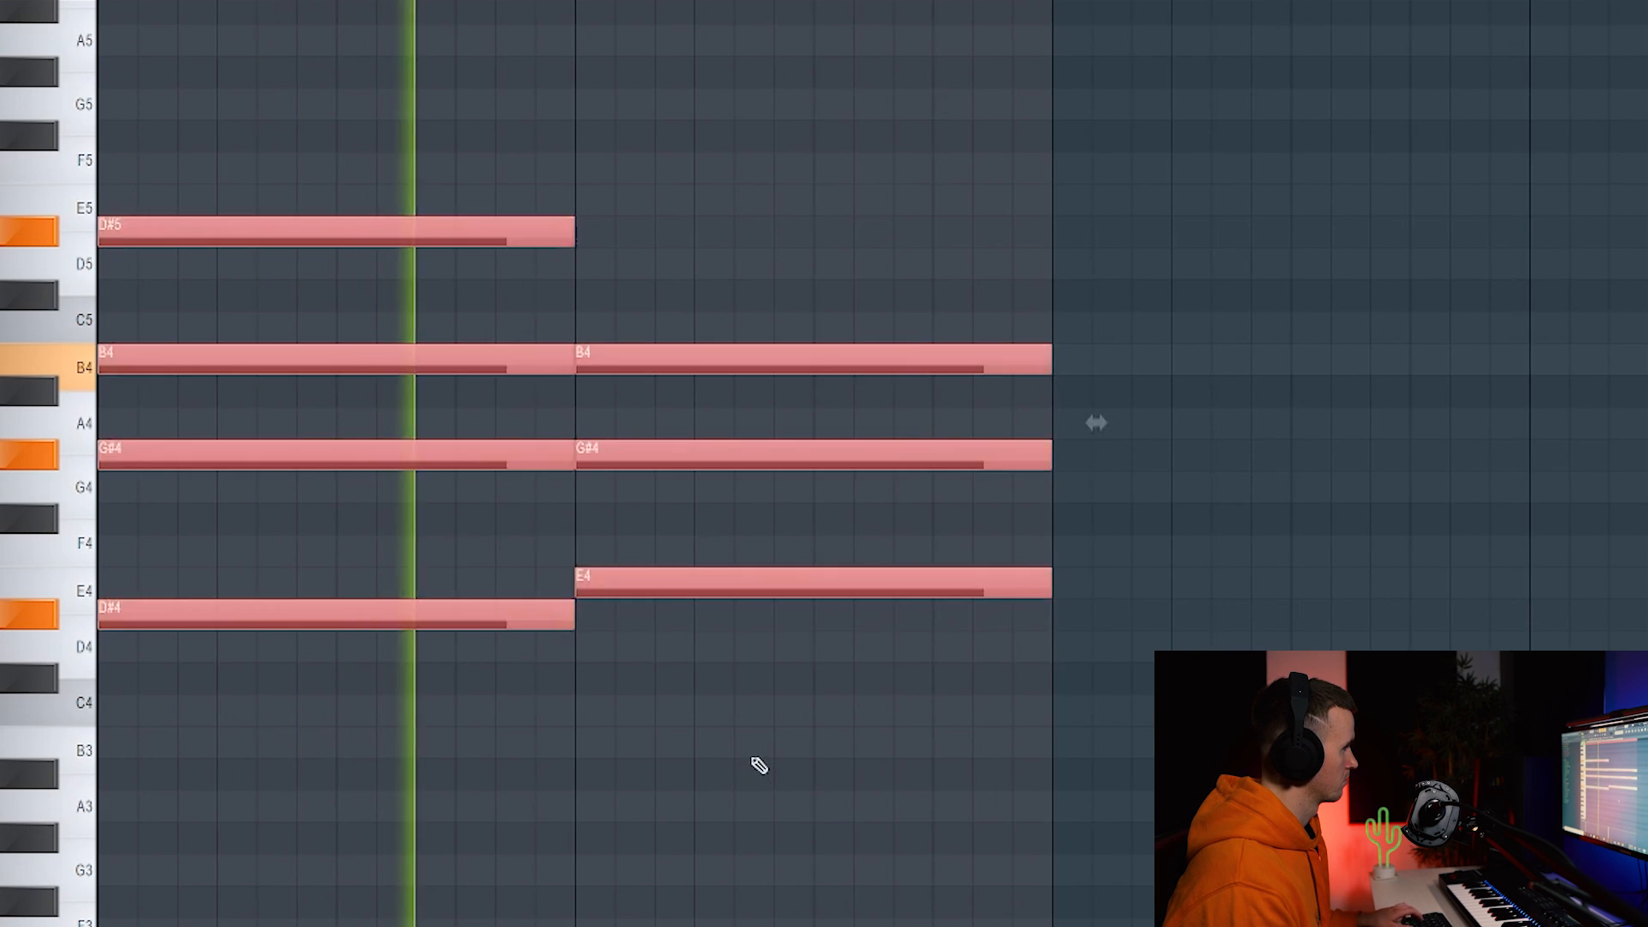
pyautogui.keyDown('ctrl'); pyautogui.click(756, 765); pyautogui.keyUp('ctrl')
pyautogui.press('space')
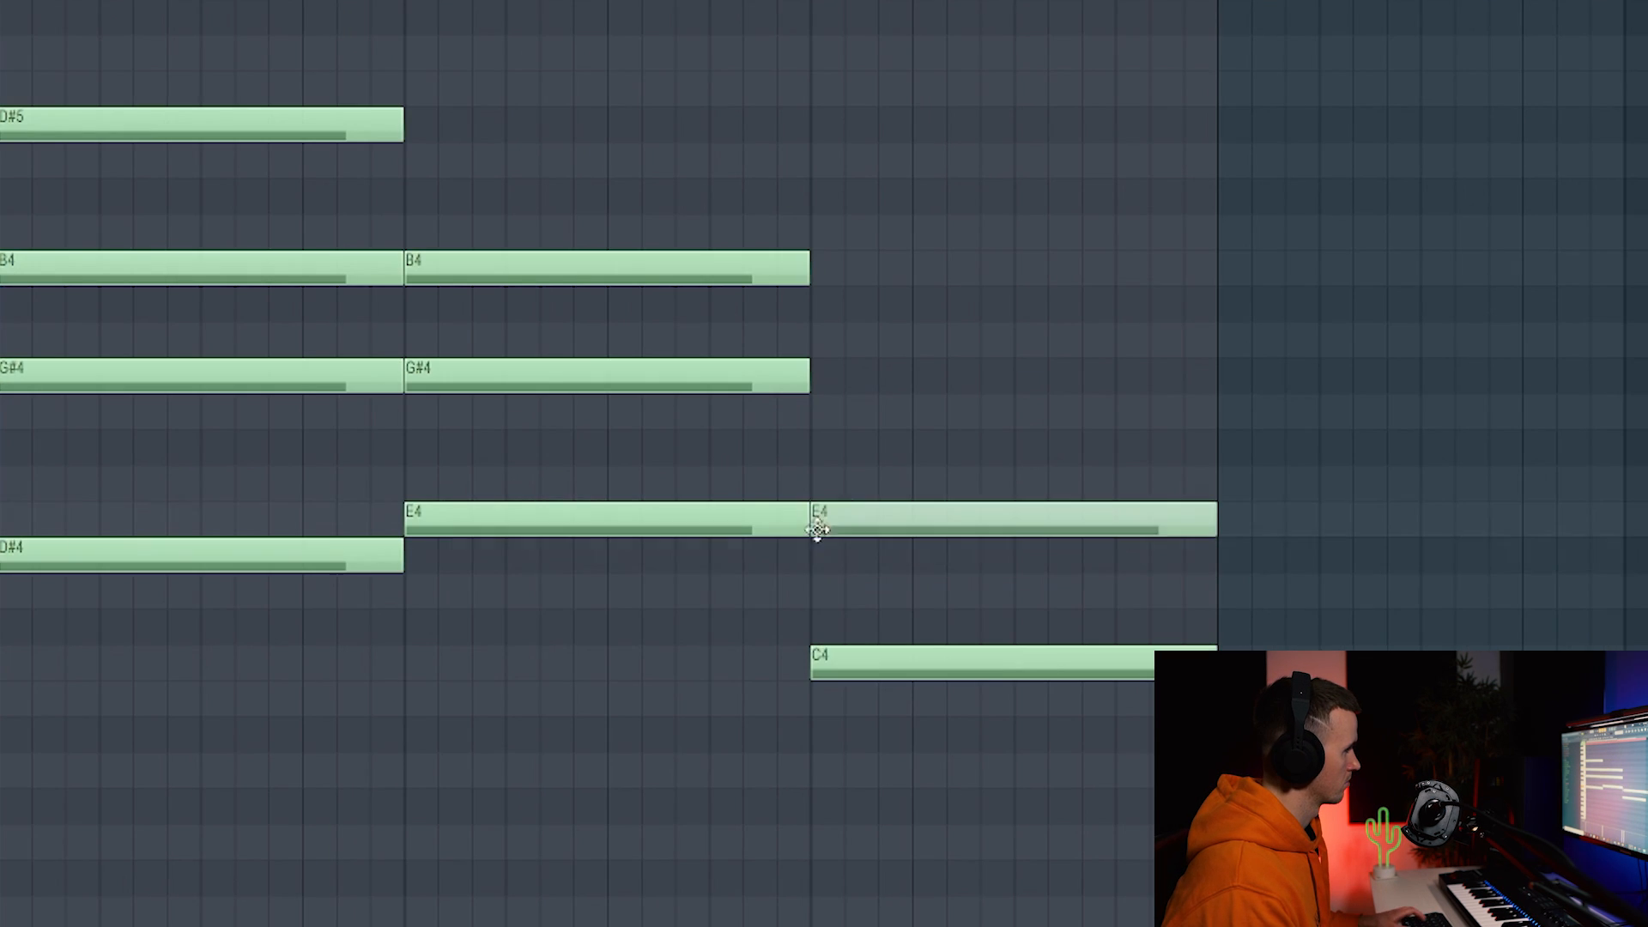
# Rework the third chord's notes, settling on A#4, E4 and C#4.
pyautogui.moveTo(816, 530); pyautogui.dragTo(807, 441)
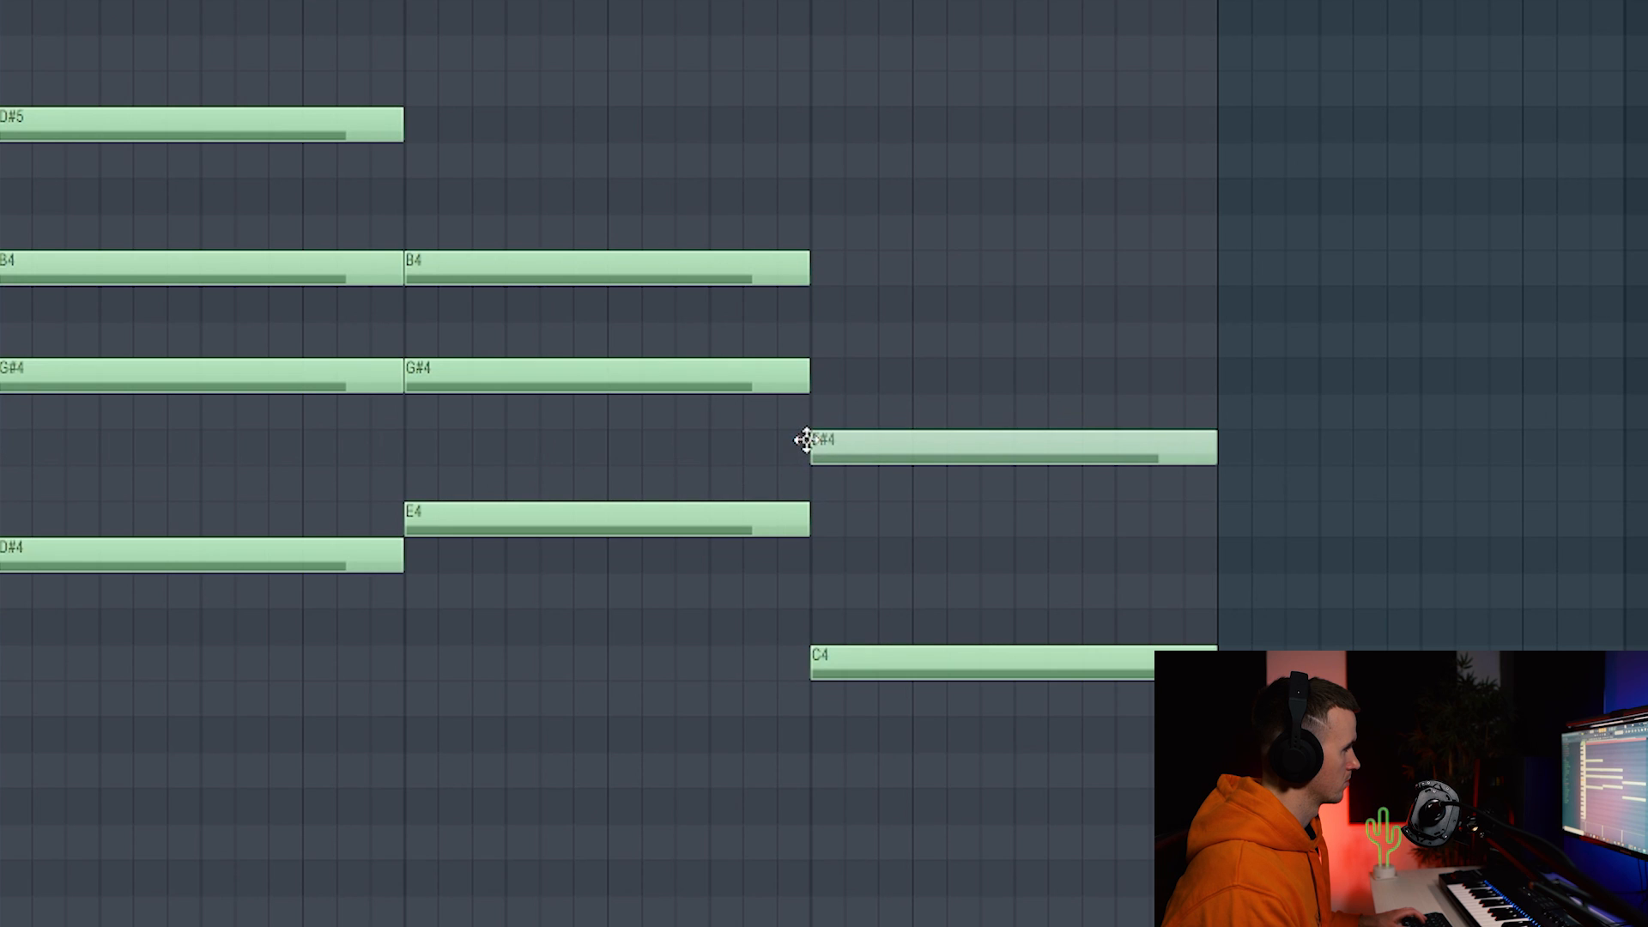
pyautogui.moveTo(853, 329)
pyautogui.mouseDown()
pyautogui.moveTo(809, 279)
pyautogui.moveTo(810, 247)
pyautogui.mouseUp()
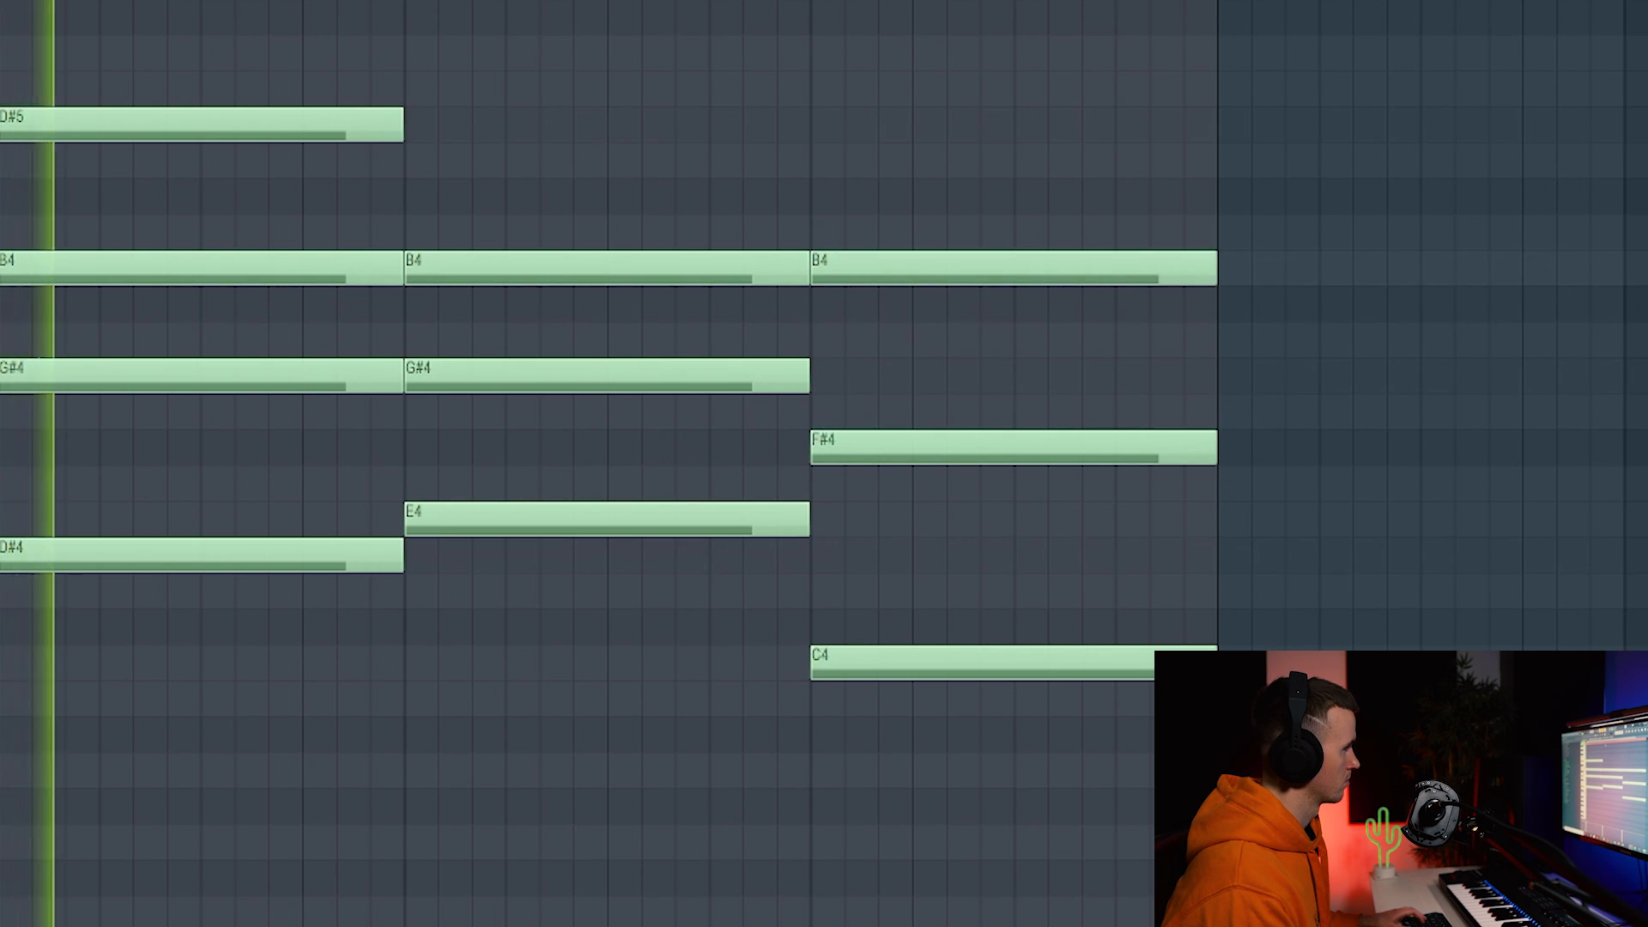
pyautogui.press('space')
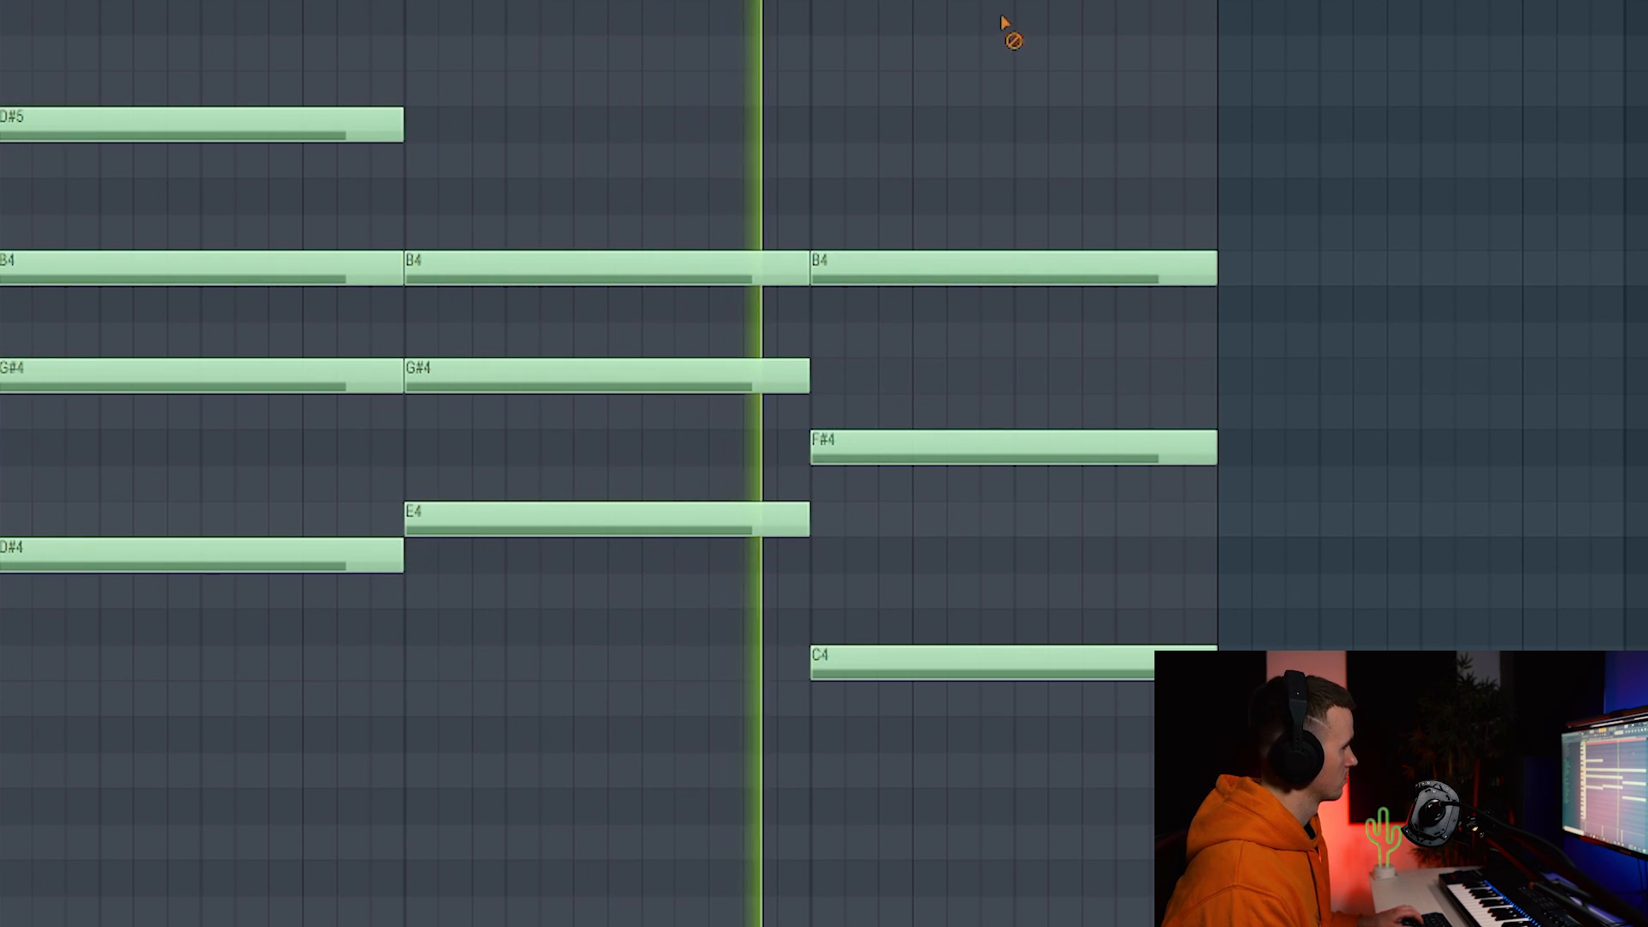
pyautogui.moveTo(880, 268); pyautogui.dragTo(875, 305)
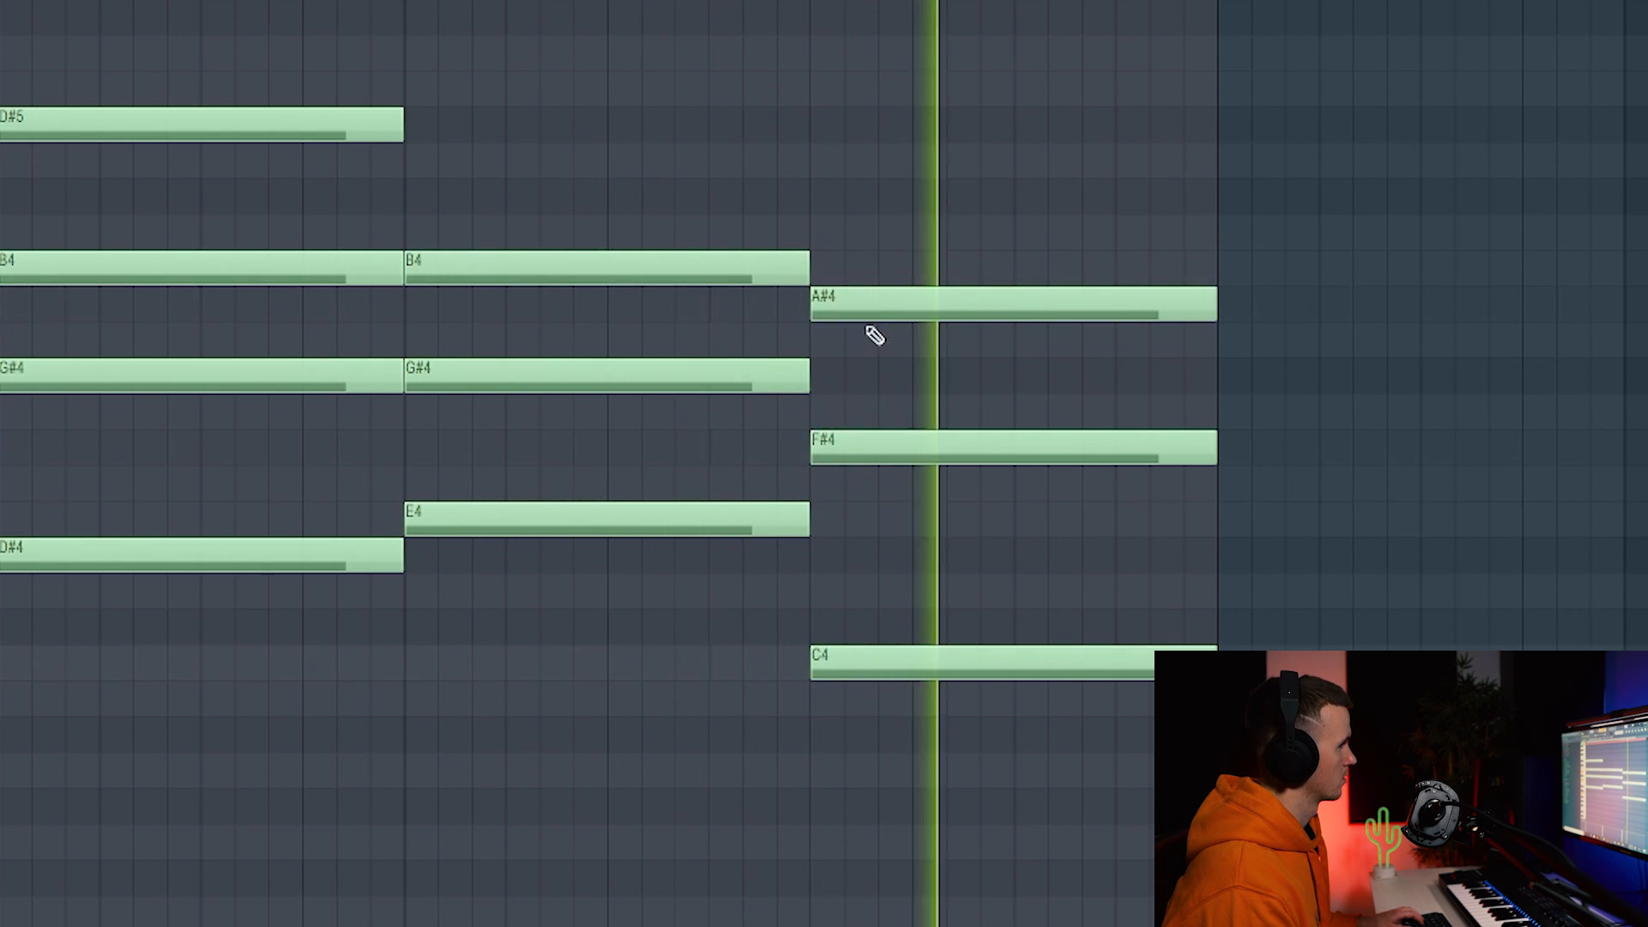
pyautogui.moveTo(869, 448); pyautogui.dragTo(875, 516)
pyautogui.moveTo(882, 654); pyautogui.dragTo(878, 610)
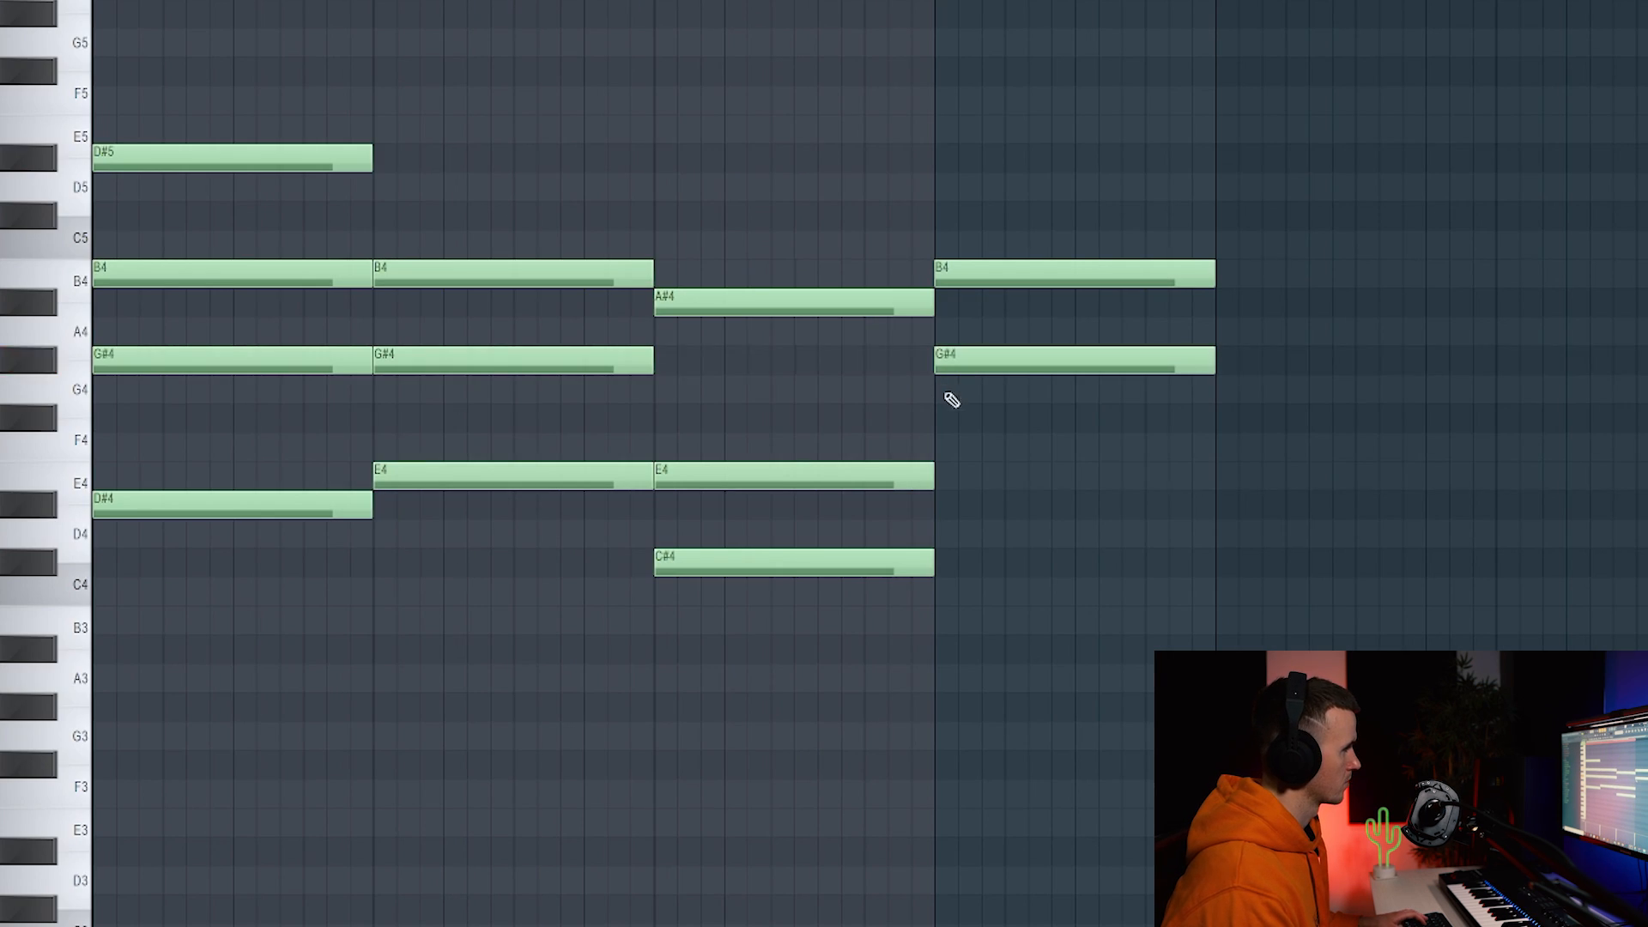
# Build a fourth chord of D#4, G4, A#4 and C#5 and copy it further right.
pyautogui.moveTo(952, 447); pyautogui.dragTo(945, 478)
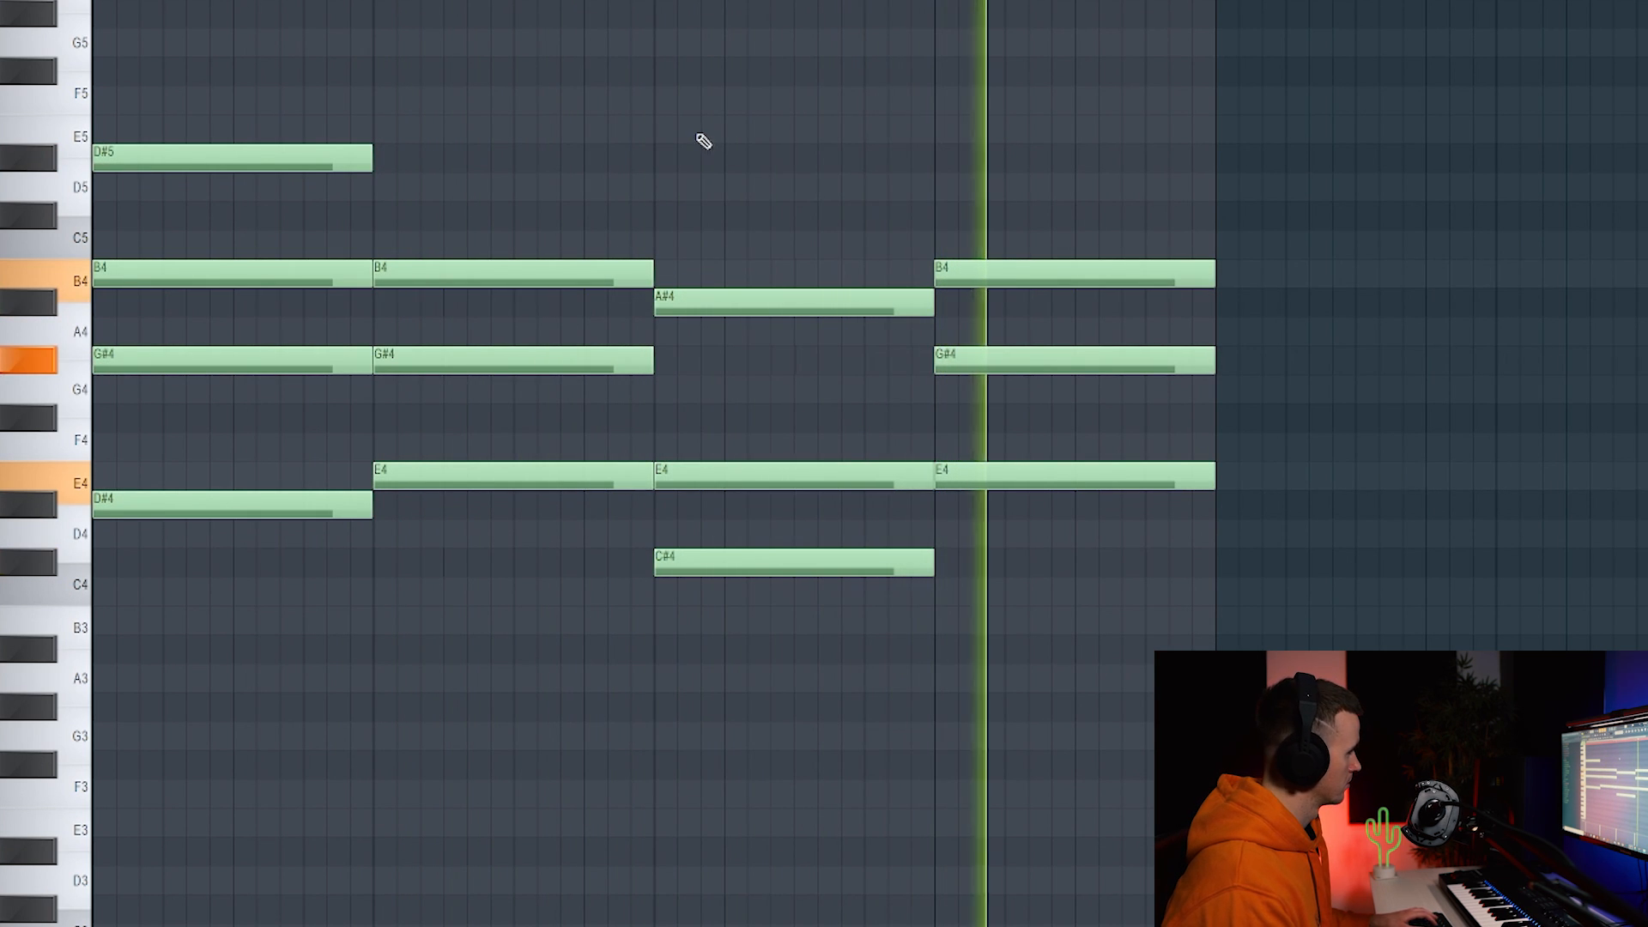
pyautogui.press('space')
pyautogui.press('space')
pyautogui.press('space')
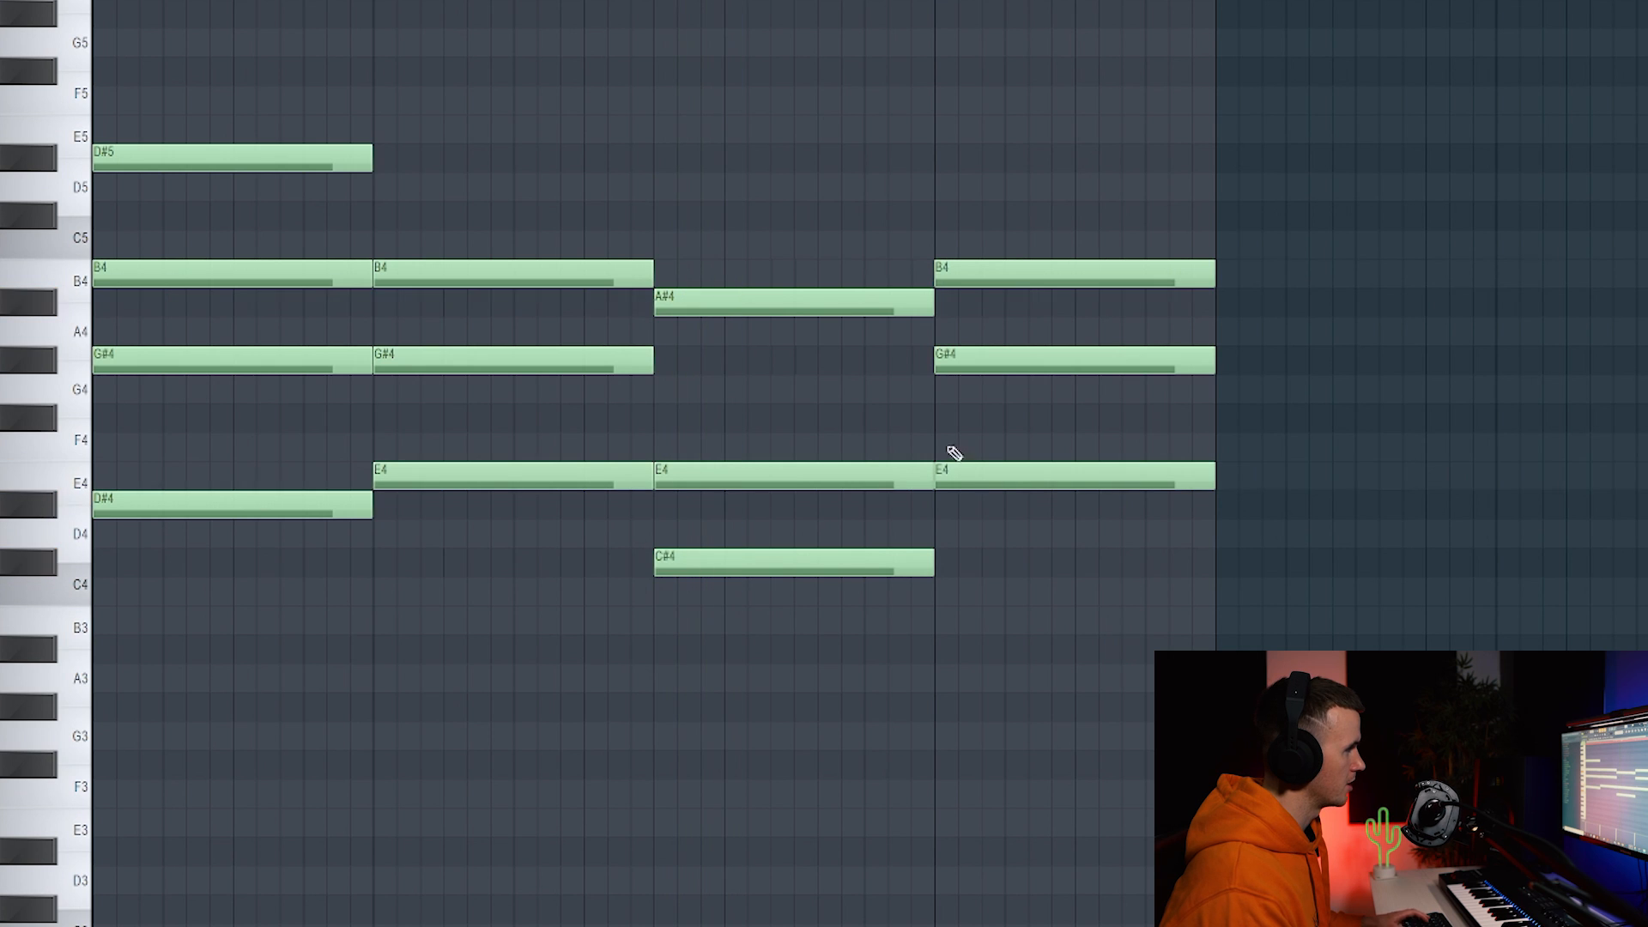
pyautogui.press('space')
pyautogui.moveTo(956, 486); pyautogui.dragTo(962, 593)
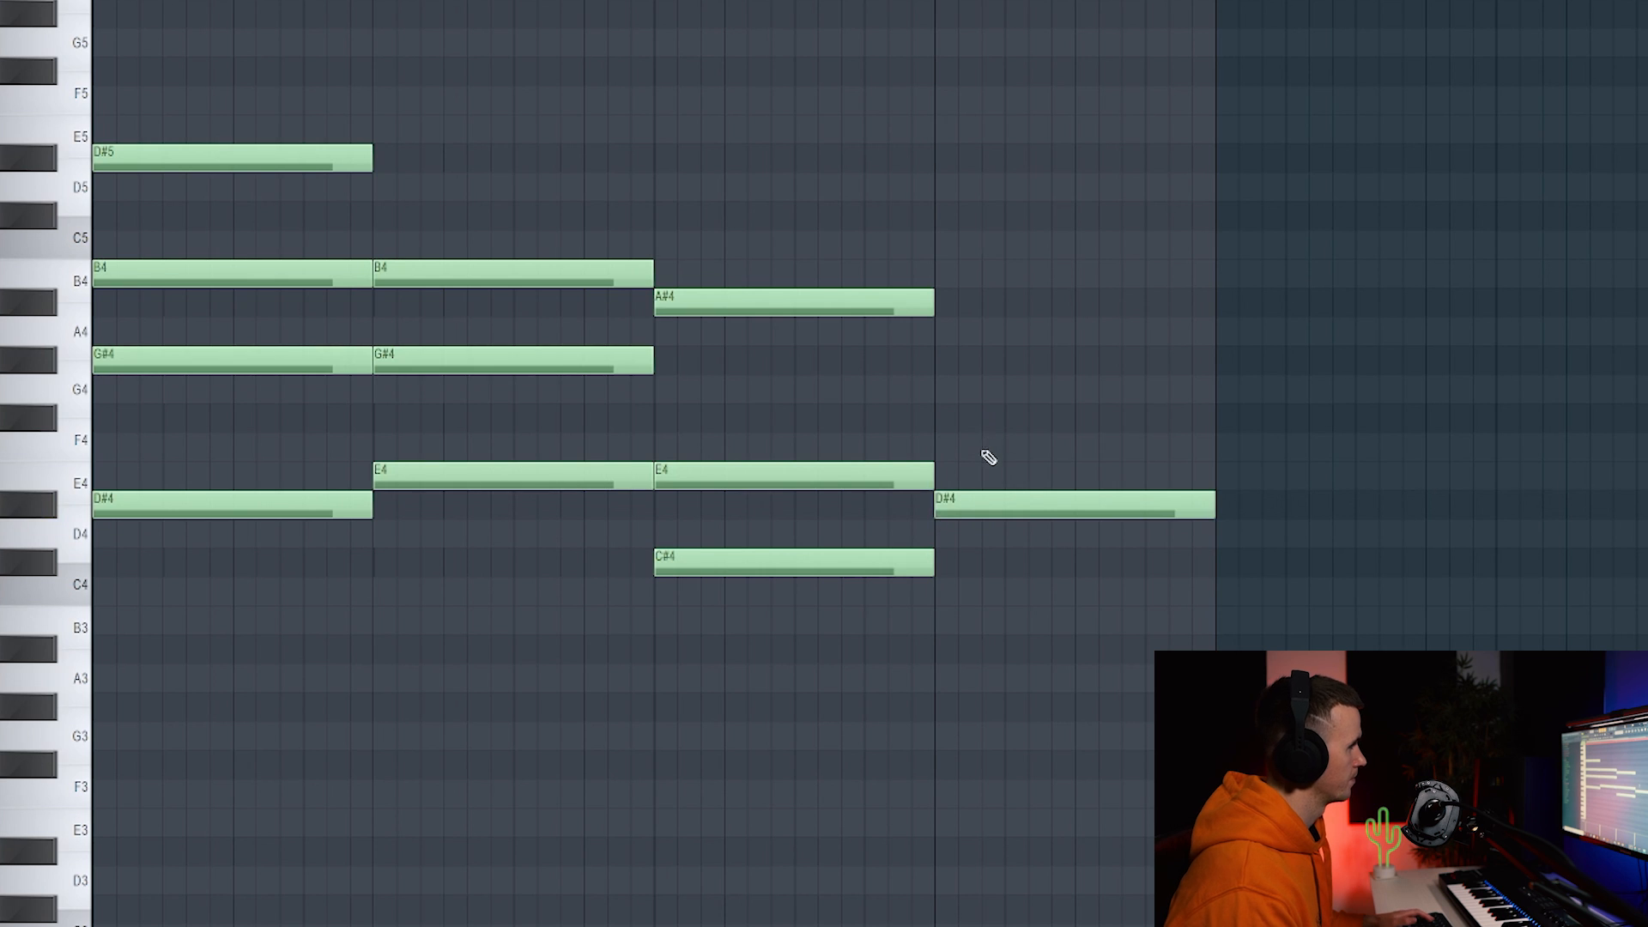
pyautogui.moveTo(942, 461); pyautogui.dragTo(942, 298)
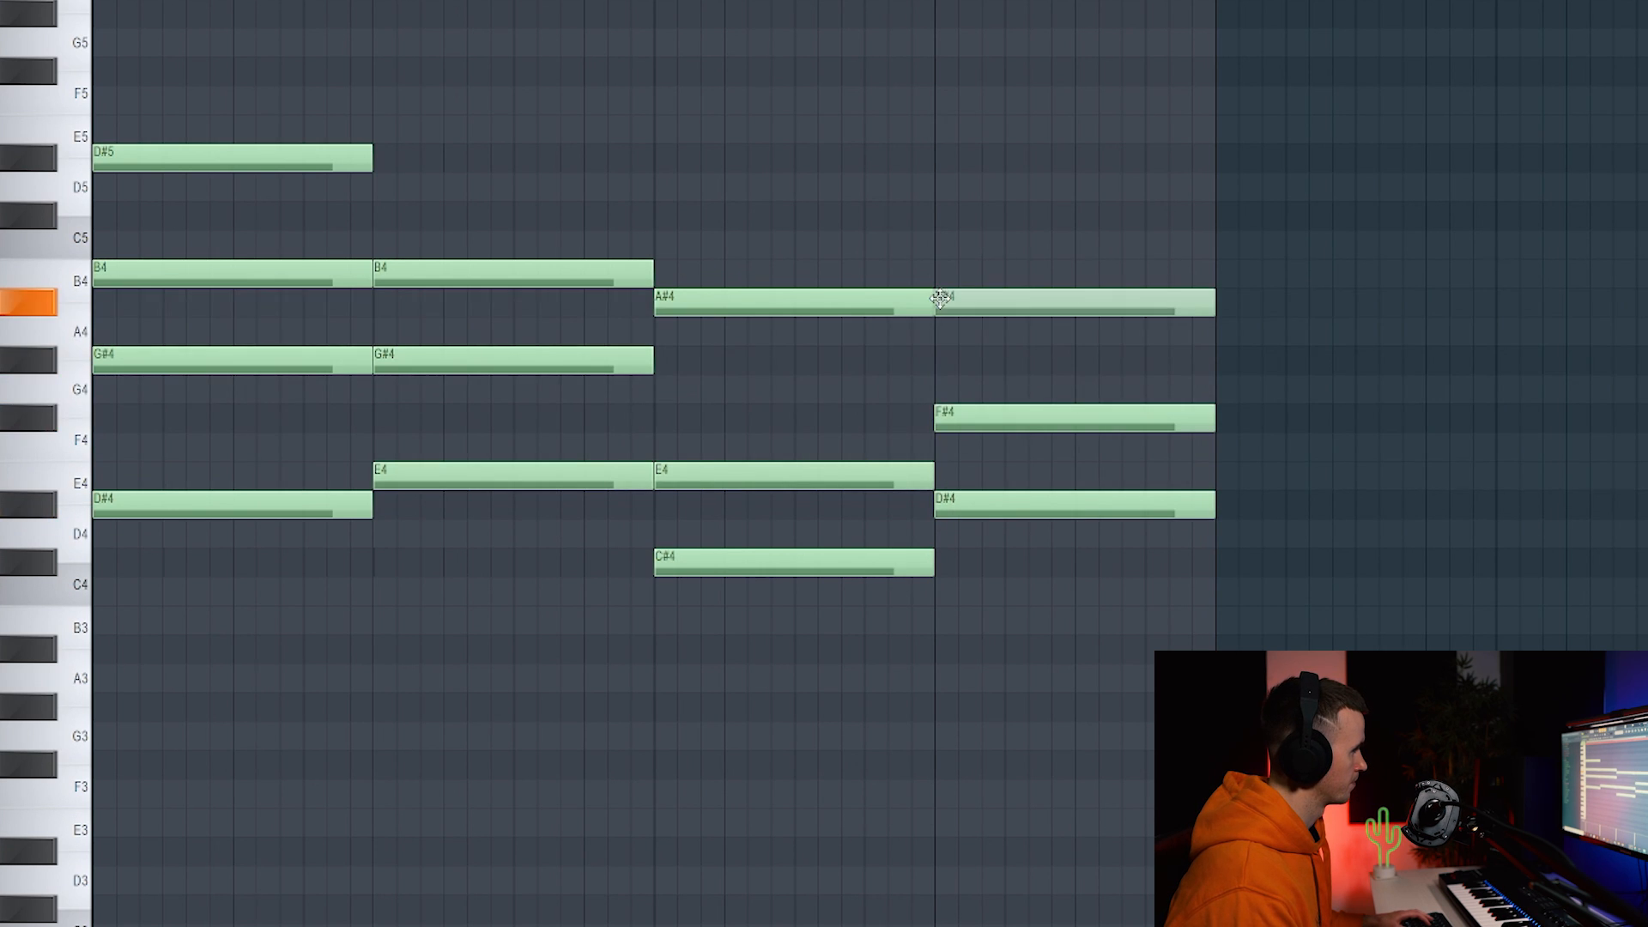
pyautogui.press('space')
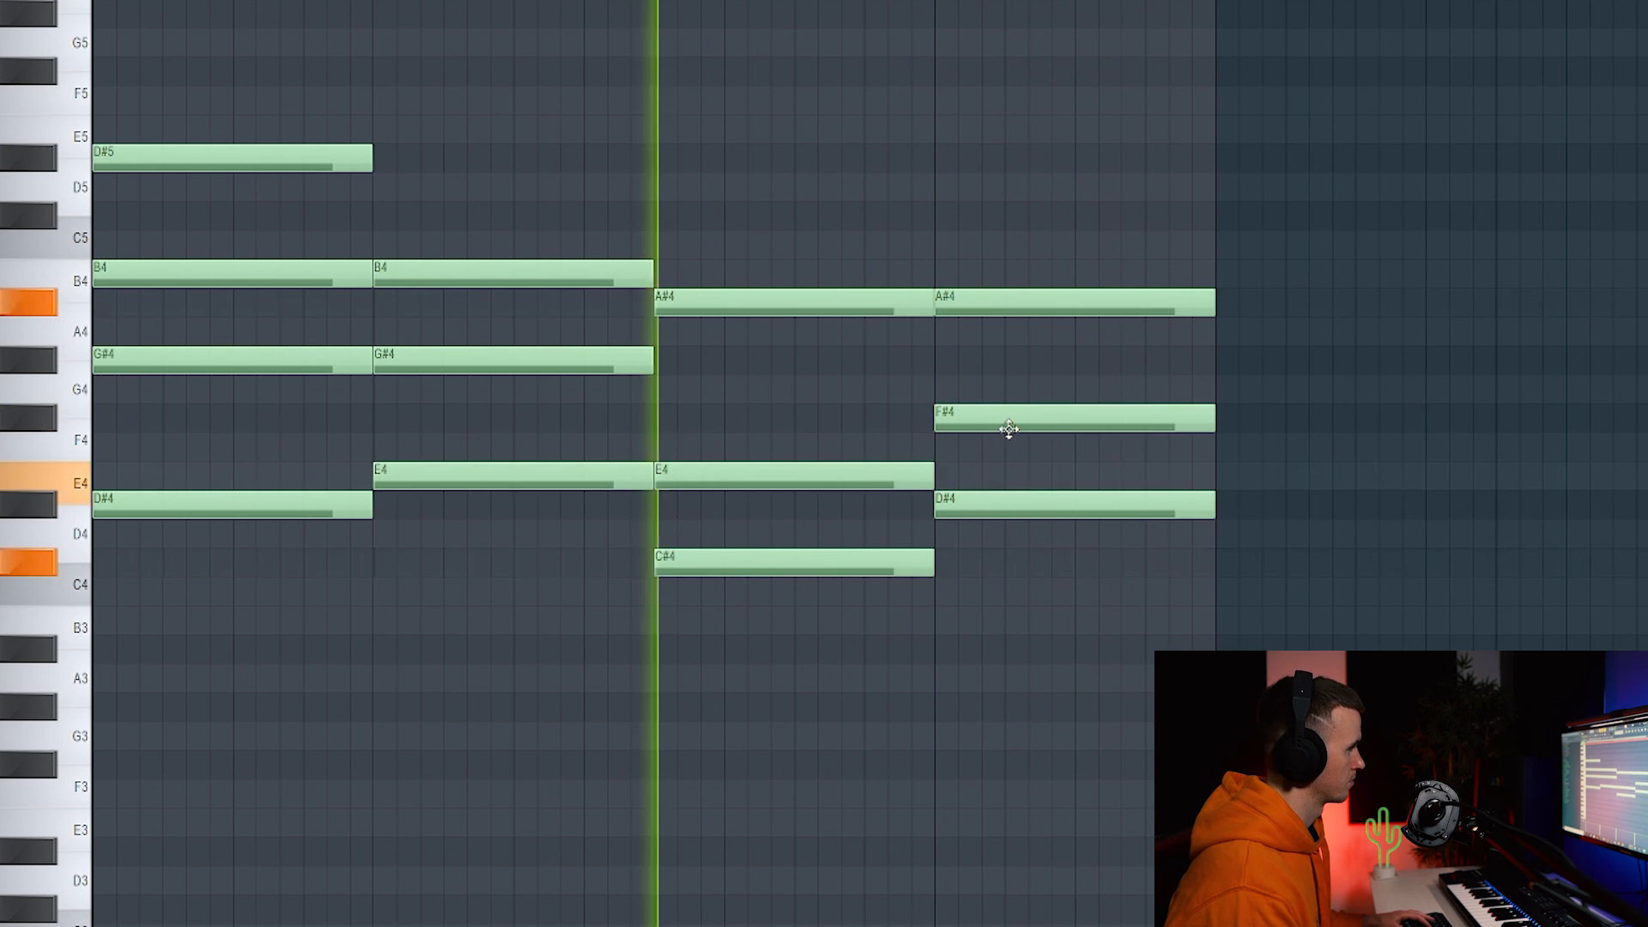
pyautogui.moveTo(1008, 418); pyautogui.dragTo(1008, 389)
pyautogui.click(994, 215)
pyautogui.rightClick(996, 388)
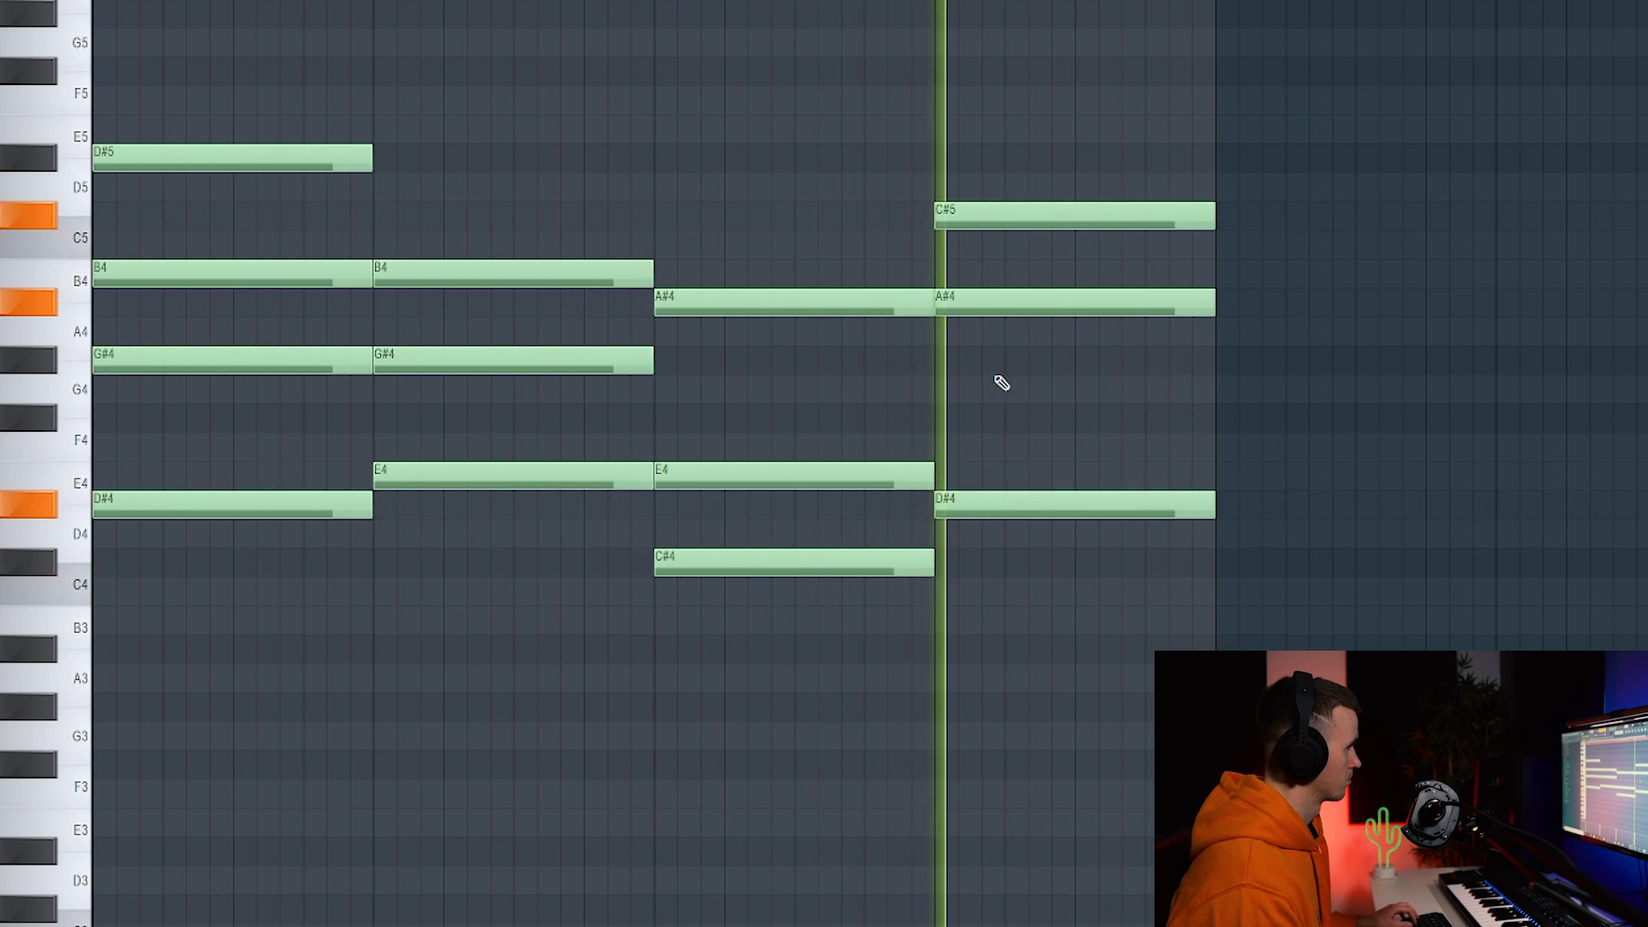
pyautogui.click(1010, 378)
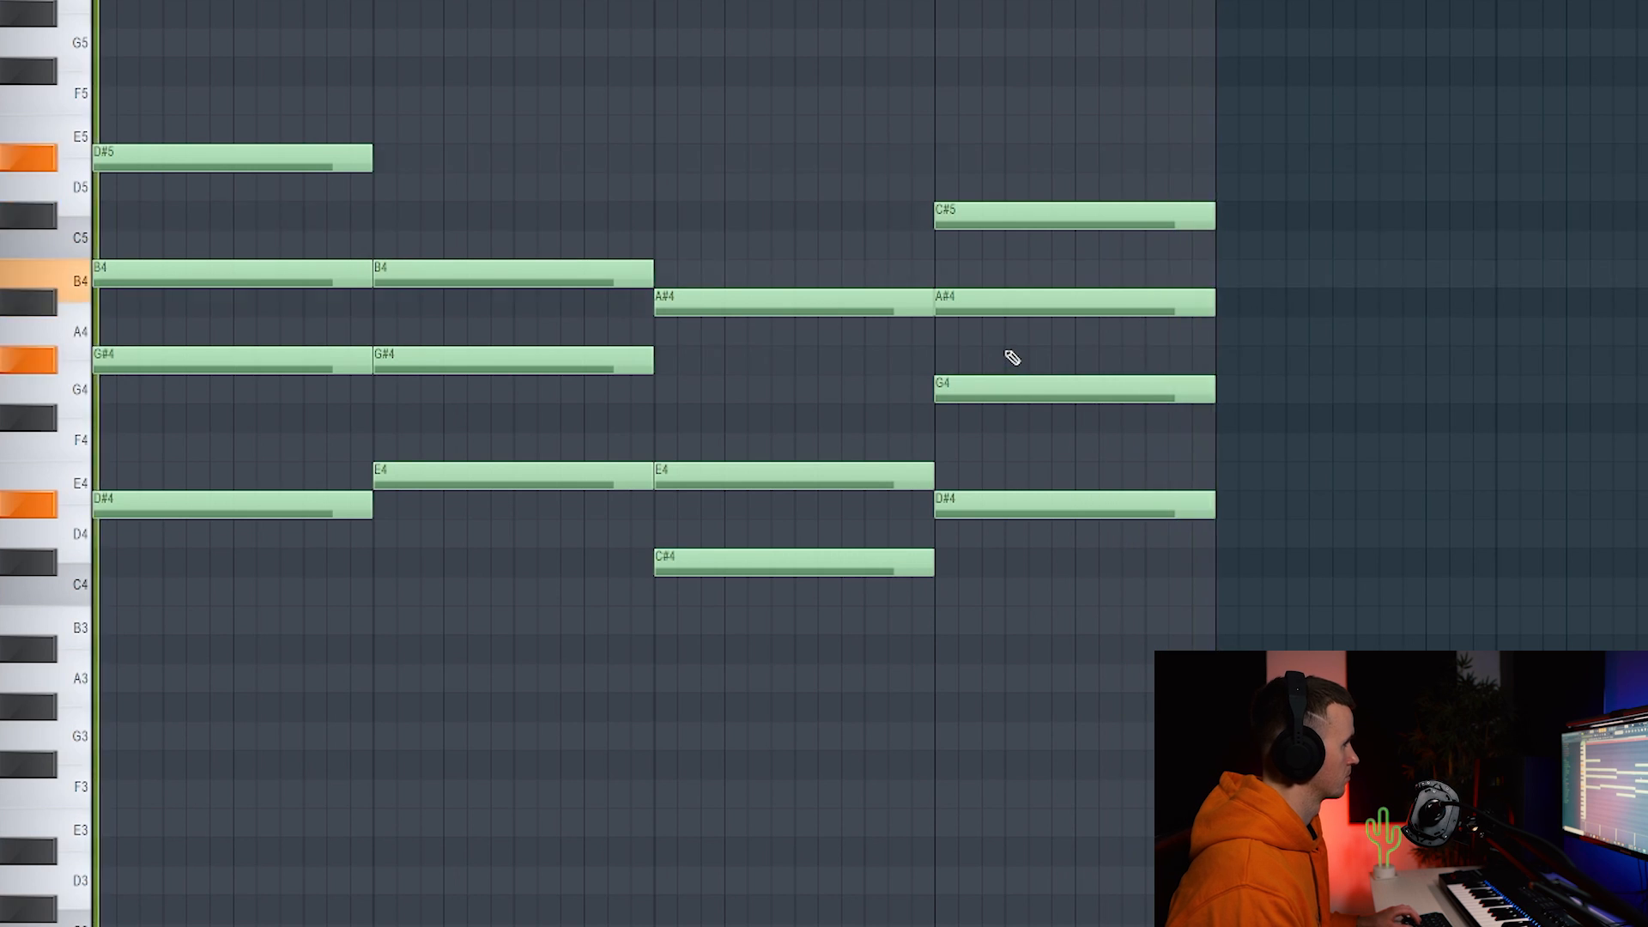
pyautogui.moveTo(807, 287); pyautogui.dragTo(1574, 296)
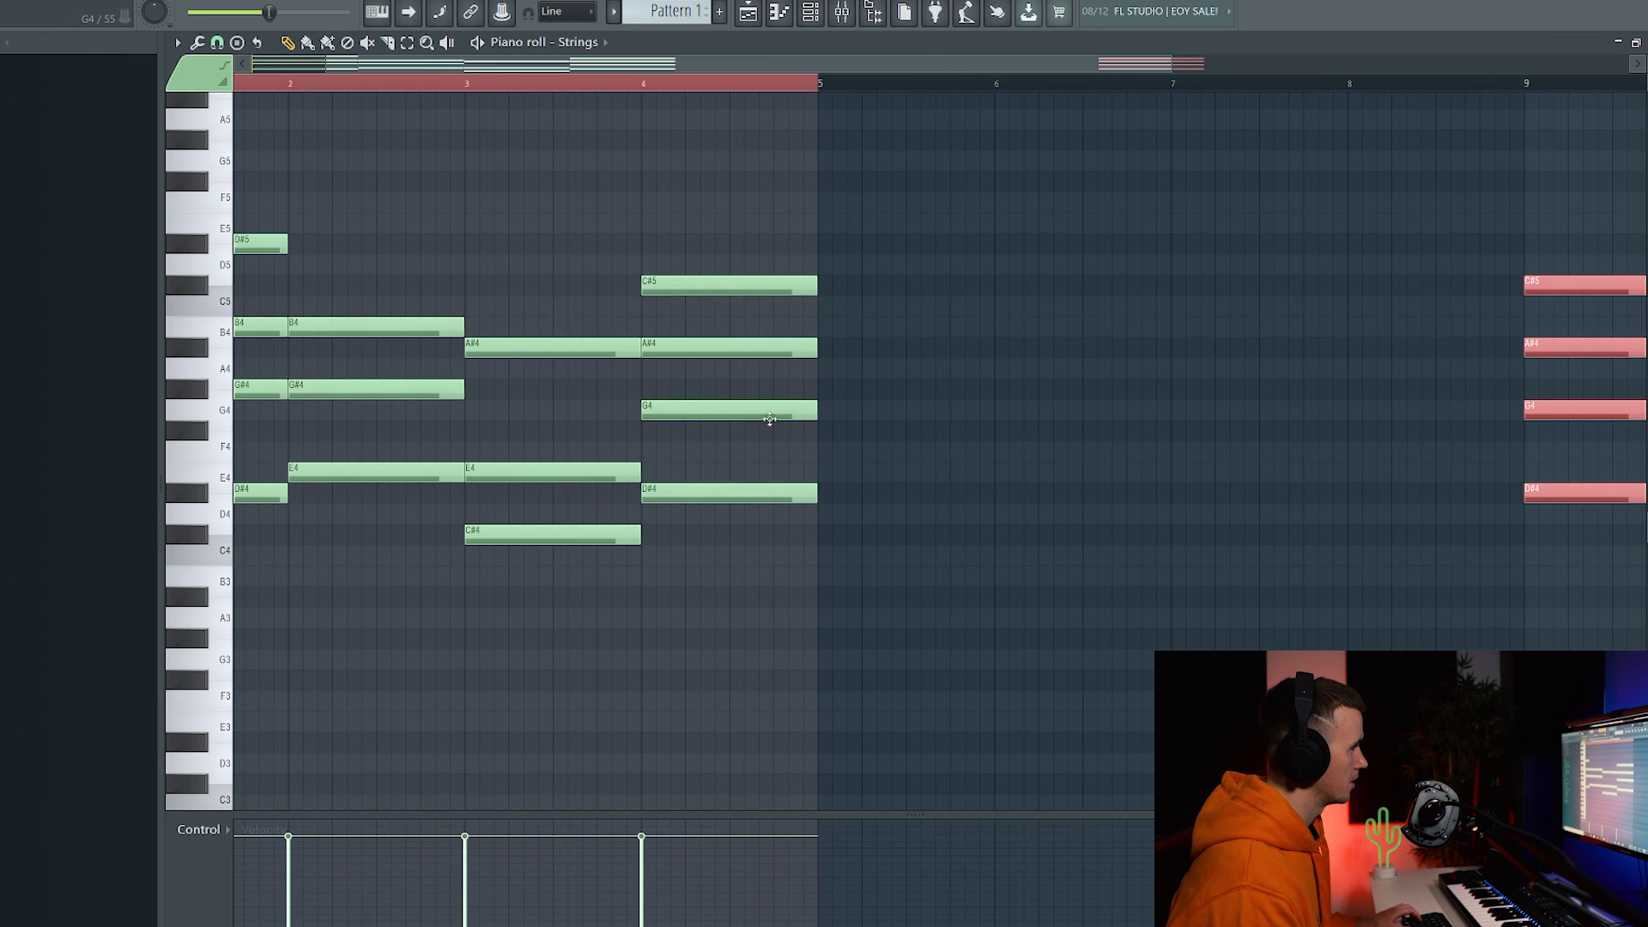
# Audition the progression and delete the C#5 note from the copied fourth chord.
pyautogui.hotkey('ctrl', 'd')
pyautogui.scroll(-1, 769, 417)
pyautogui.click(477, 87)
pyautogui.press('space')
pyautogui.scroll(2, 532, 203)
pyautogui.rightClick(723, 292)
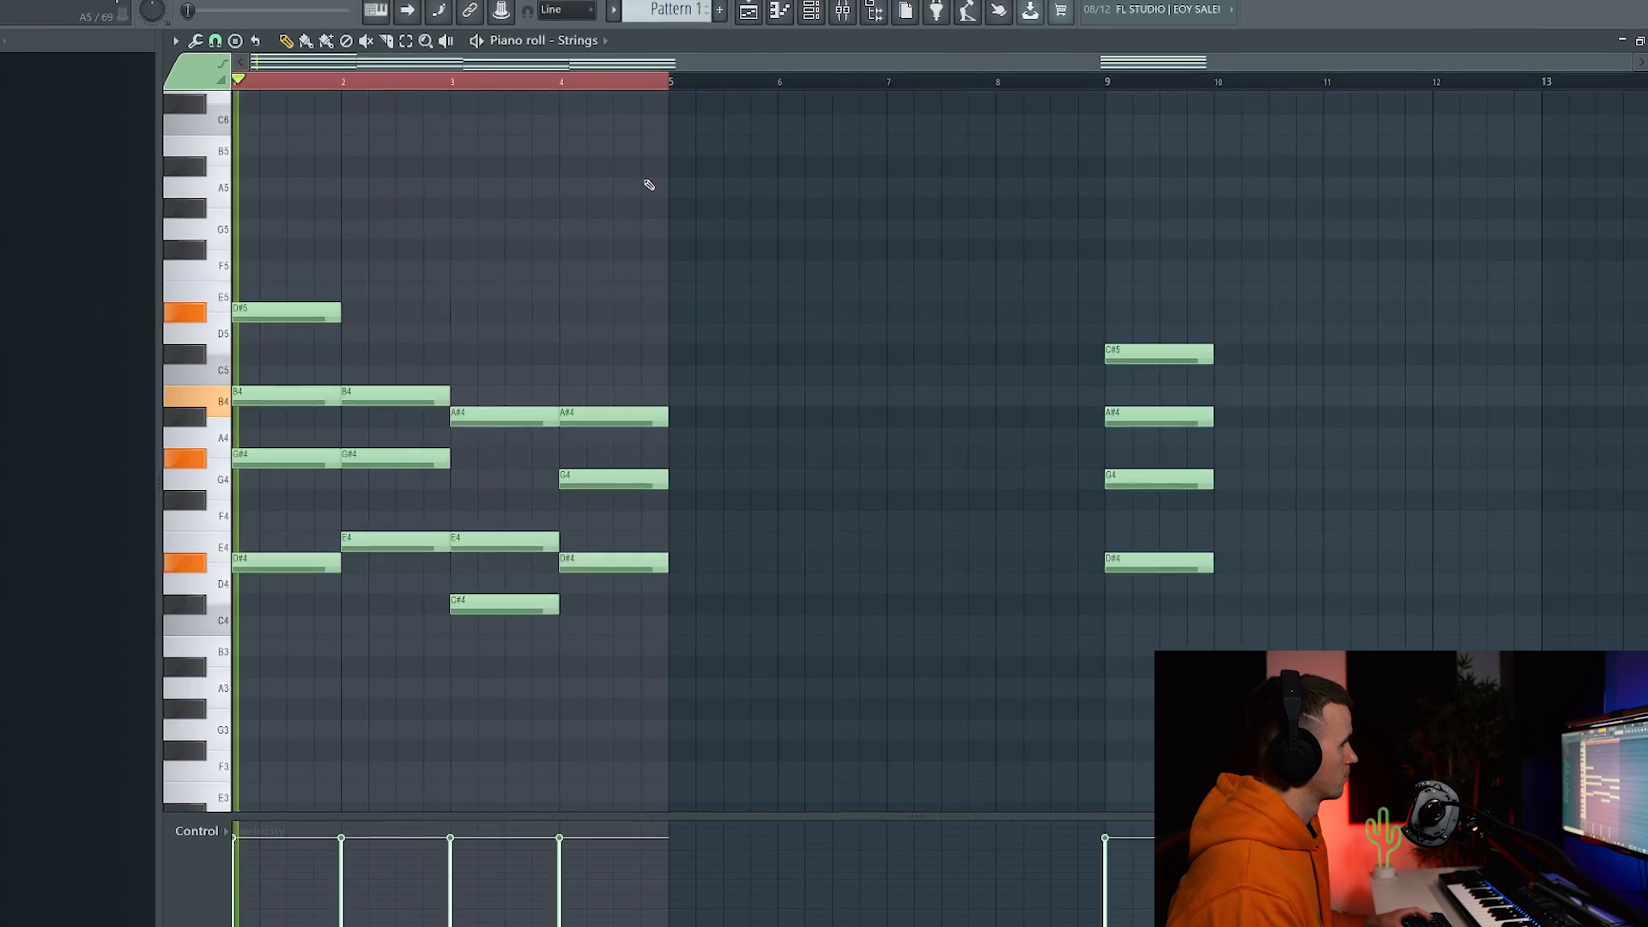
# Copy the first three chords to bar 5 and move the bar-9 chord to bar 8.
pyautogui.moveTo(518, 200); pyautogui.dragTo(257, 620)
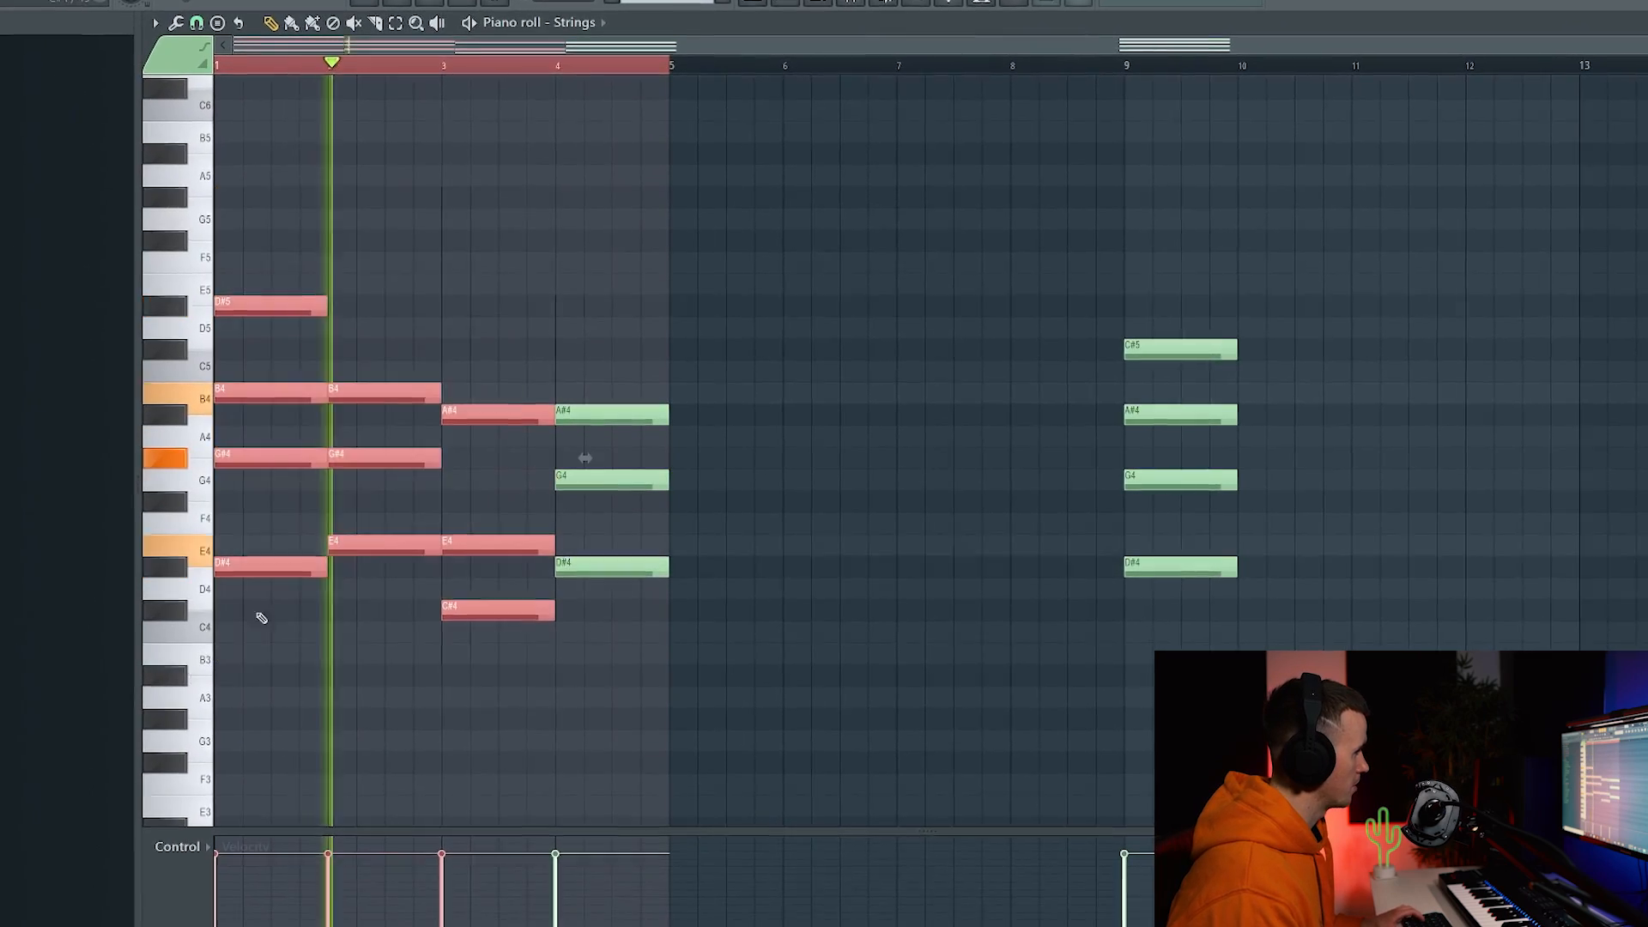
pyautogui.moveTo(269, 564); pyautogui.dragTo(723, 567)
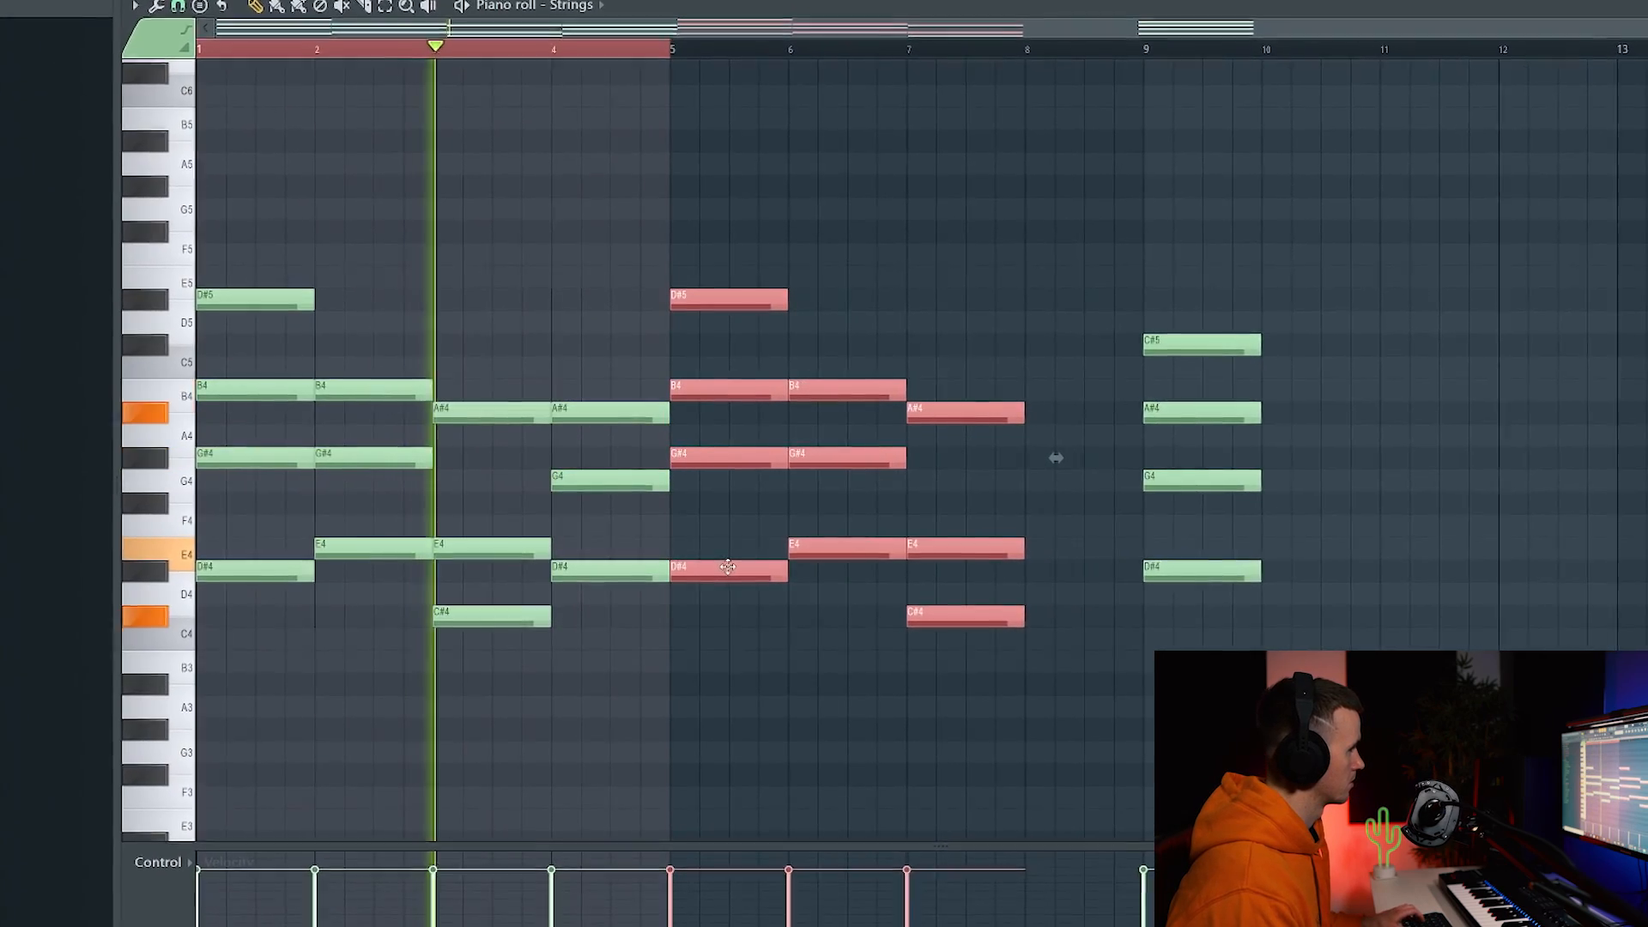
pyautogui.moveTo(1270, 291); pyautogui.dragTo(1192, 633)
pyautogui.moveTo(1208, 335); pyautogui.dragTo(1087, 337)
pyautogui.hotkey('ctrl', 'a')
pyautogui.hotkey('ctrl', 'Return')
pyautogui.keyDown('ctrl'); pyautogui.click(1022, 250); pyautogui.keyUp('ctrl')
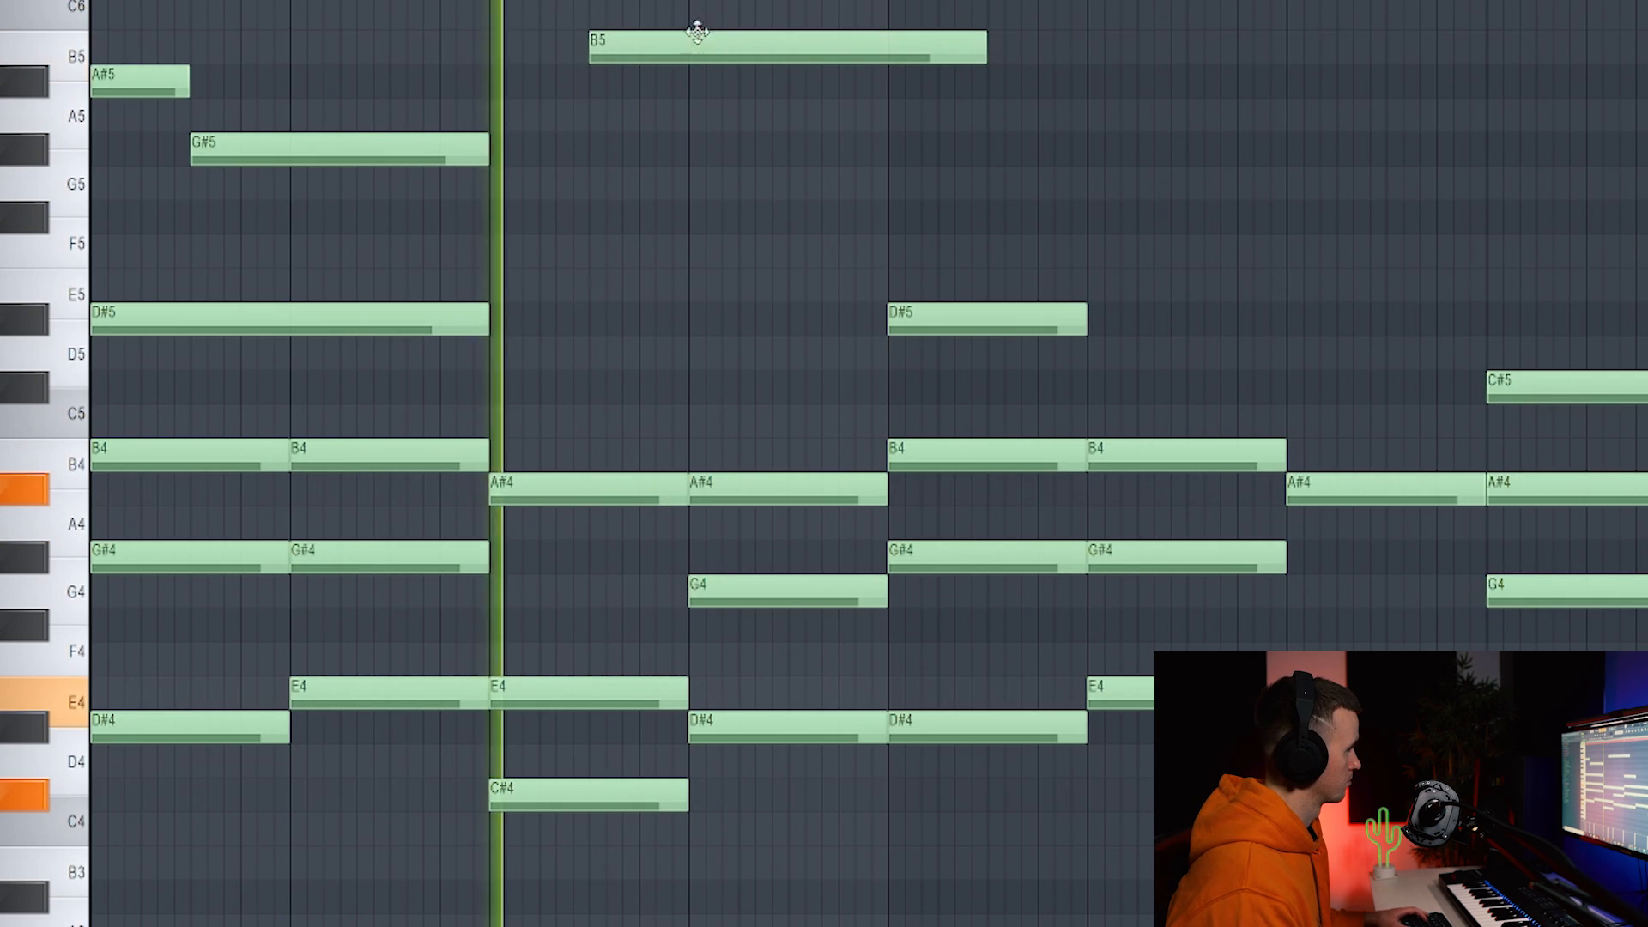
# Add an A#5 melody note and a short G#5 grace note.
pyautogui.click(692, 82)
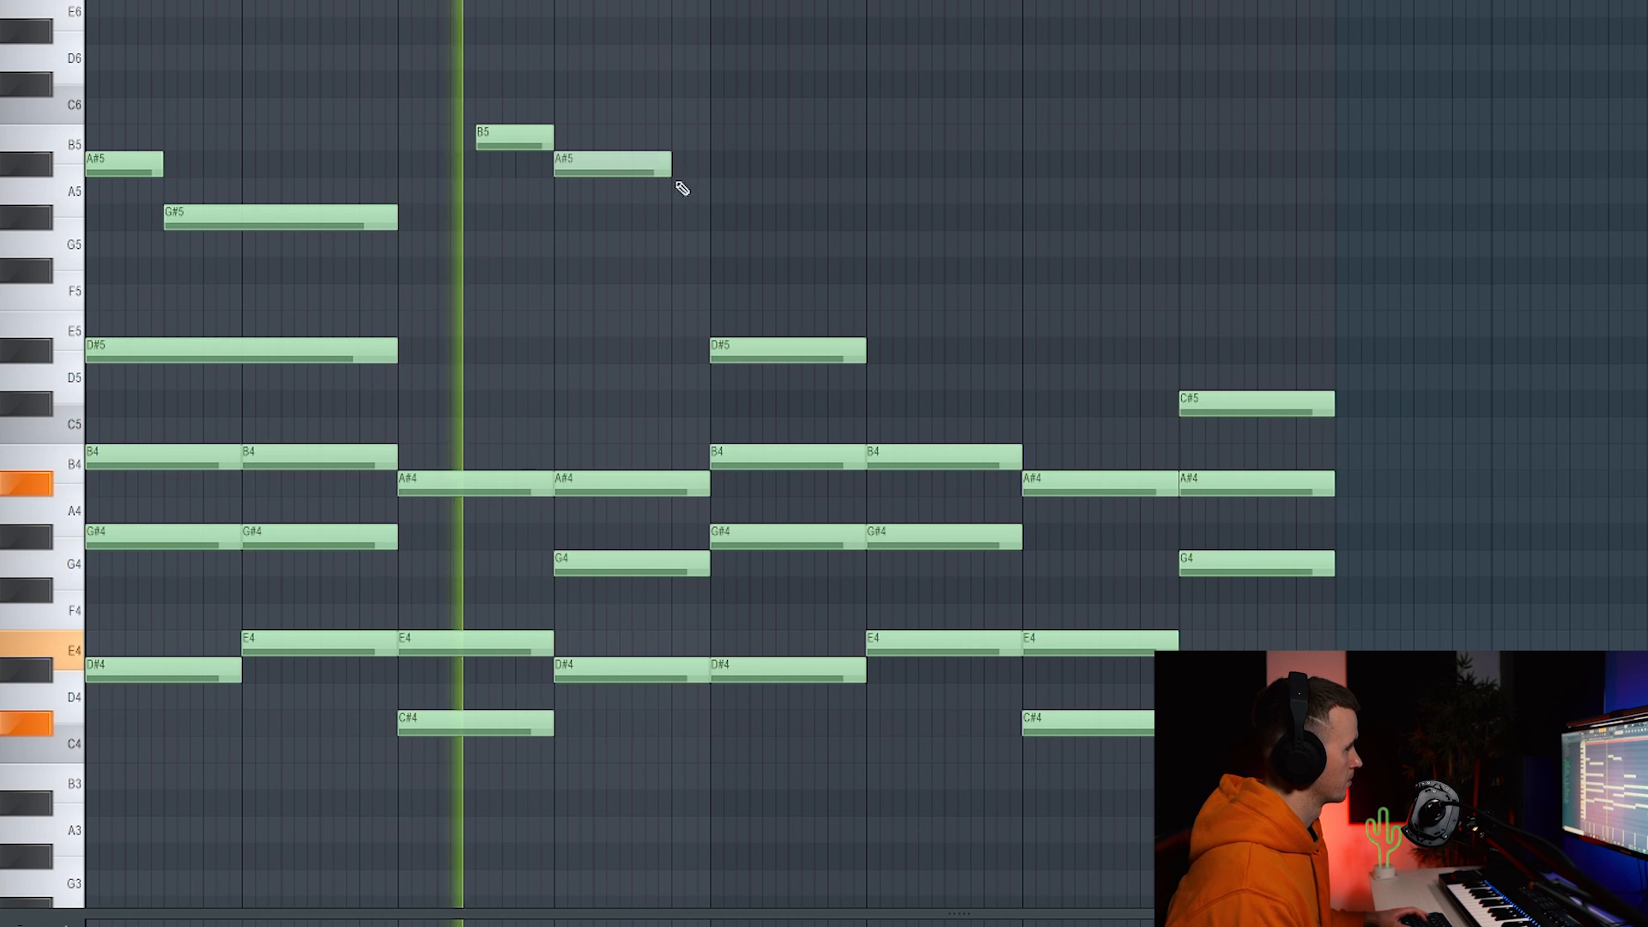
pyautogui.click(677, 222)
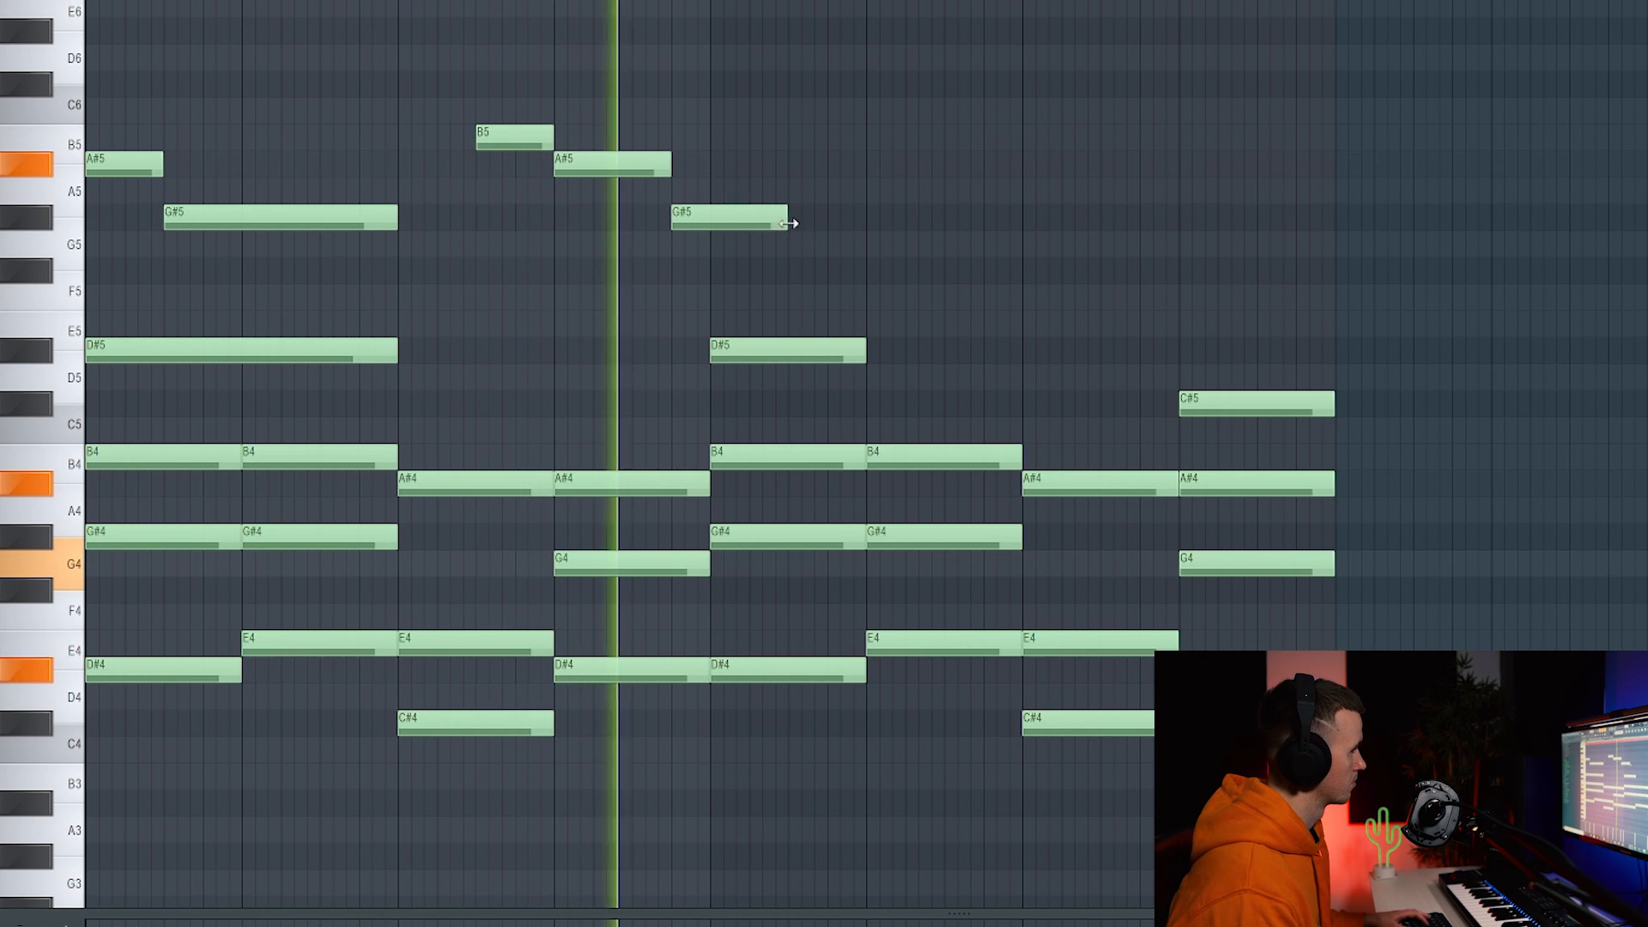
pyautogui.moveTo(787, 225); pyautogui.dragTo(709, 228)
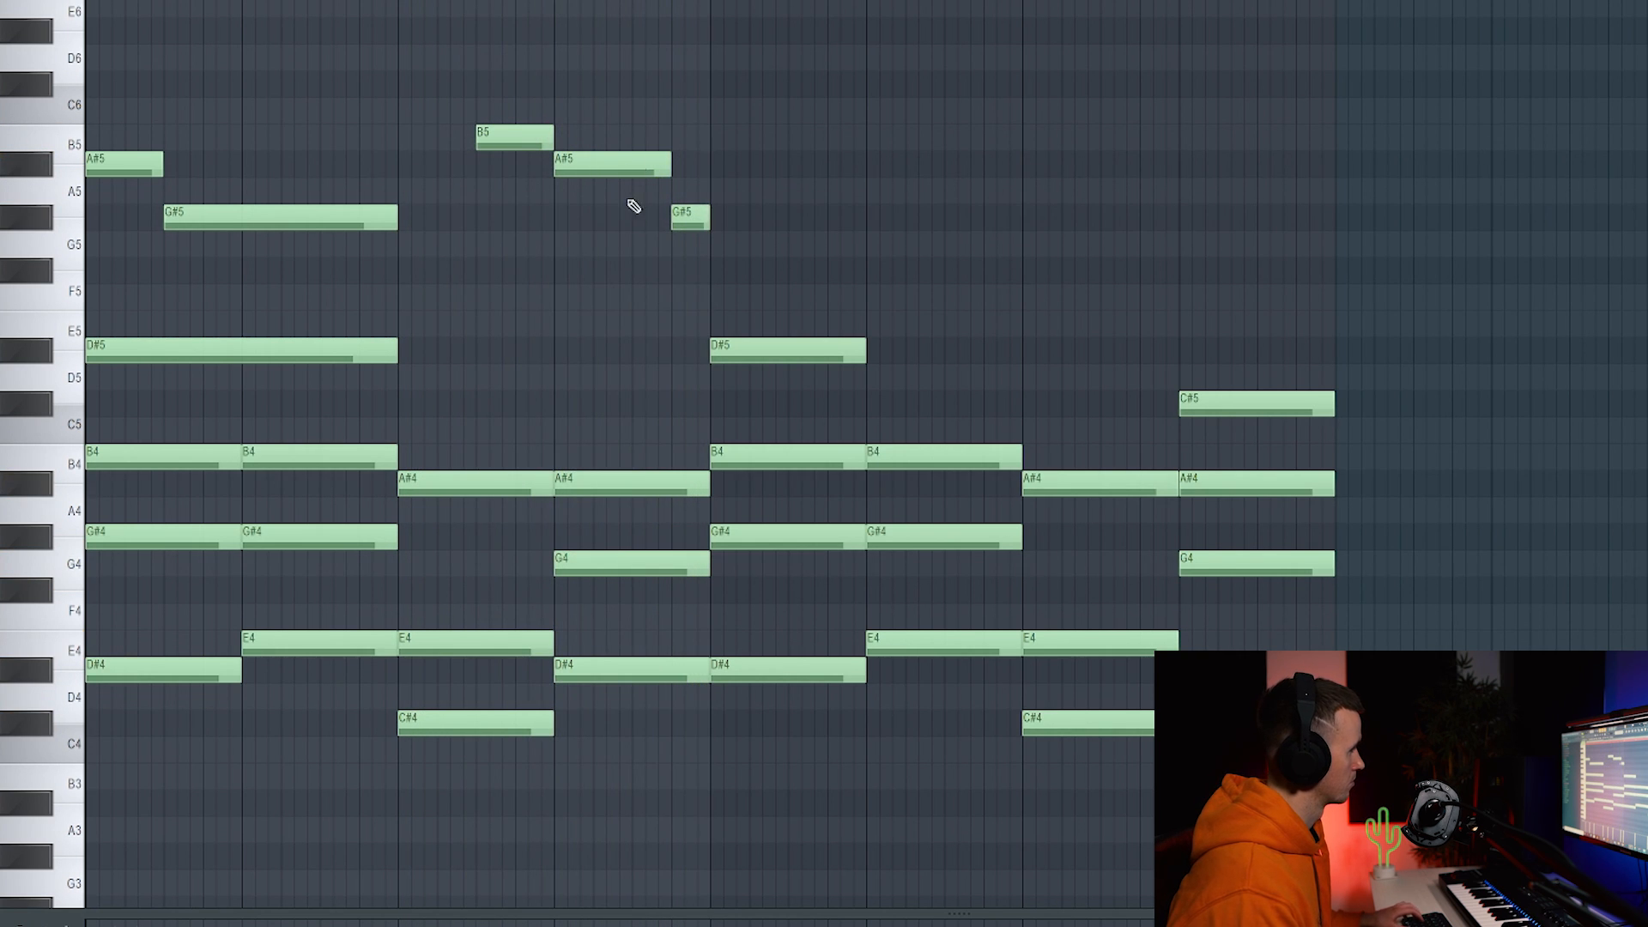
# Copy the five upper melody notes further right and lengthen the D#5 note.
pyautogui.moveTo(692, 73); pyautogui.dragTo(116, 233)
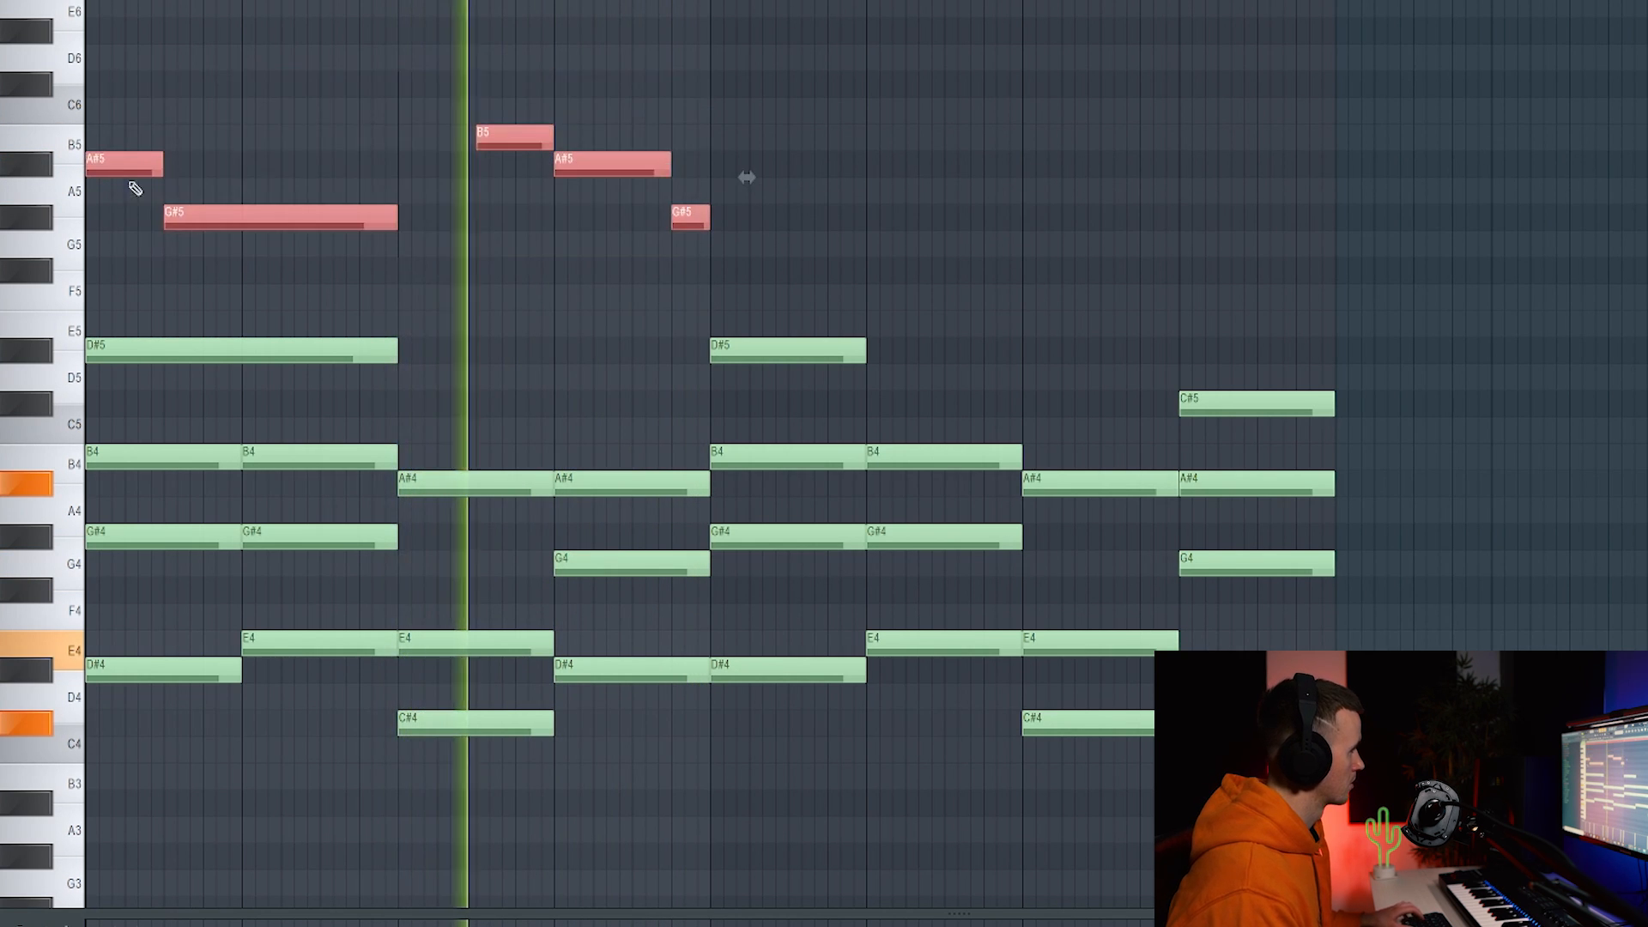
pyautogui.moveTo(129, 171); pyautogui.dragTo(755, 185)
pyautogui.click(787, 99)
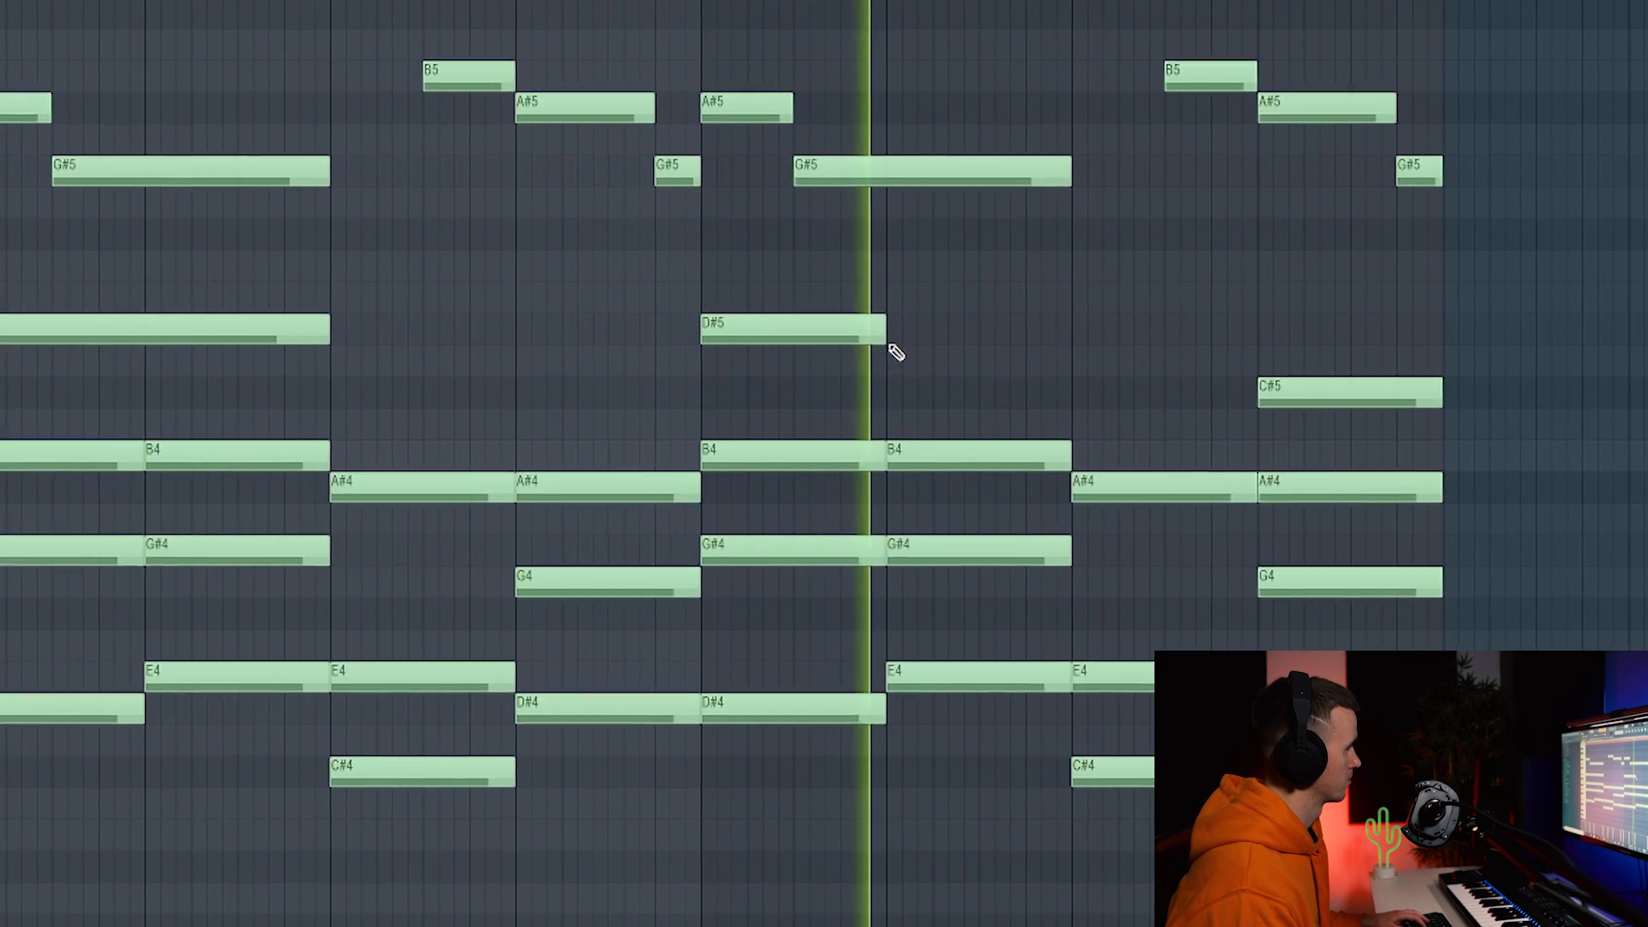
pyautogui.moveTo(885, 331); pyautogui.dragTo(1063, 334)
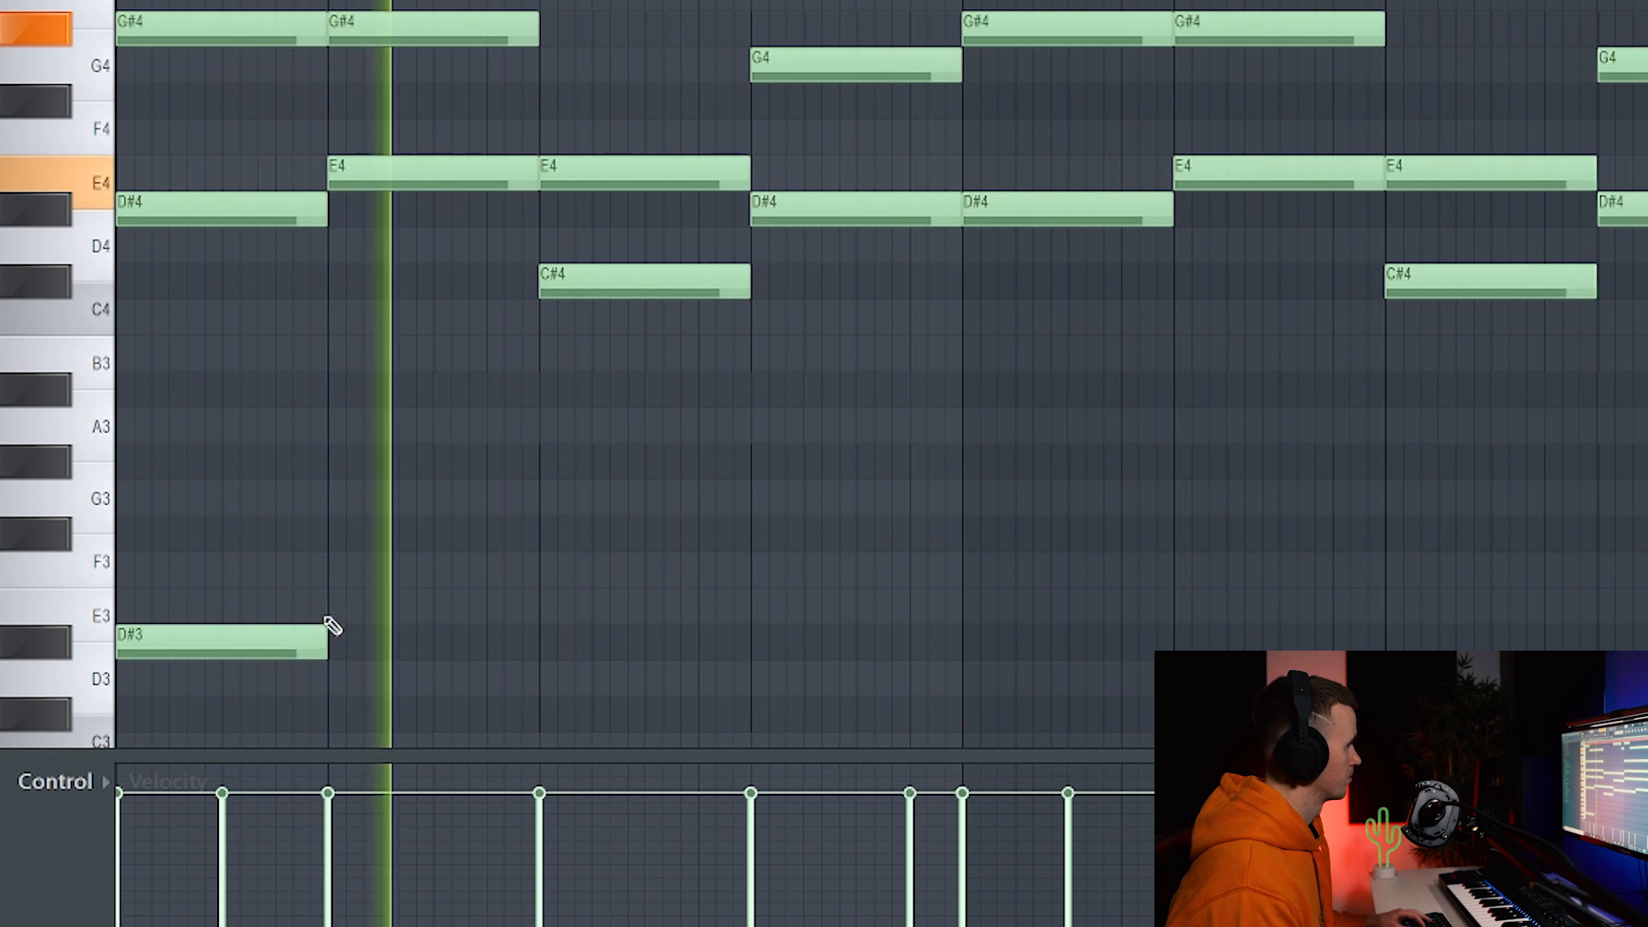
pyautogui.press('space')
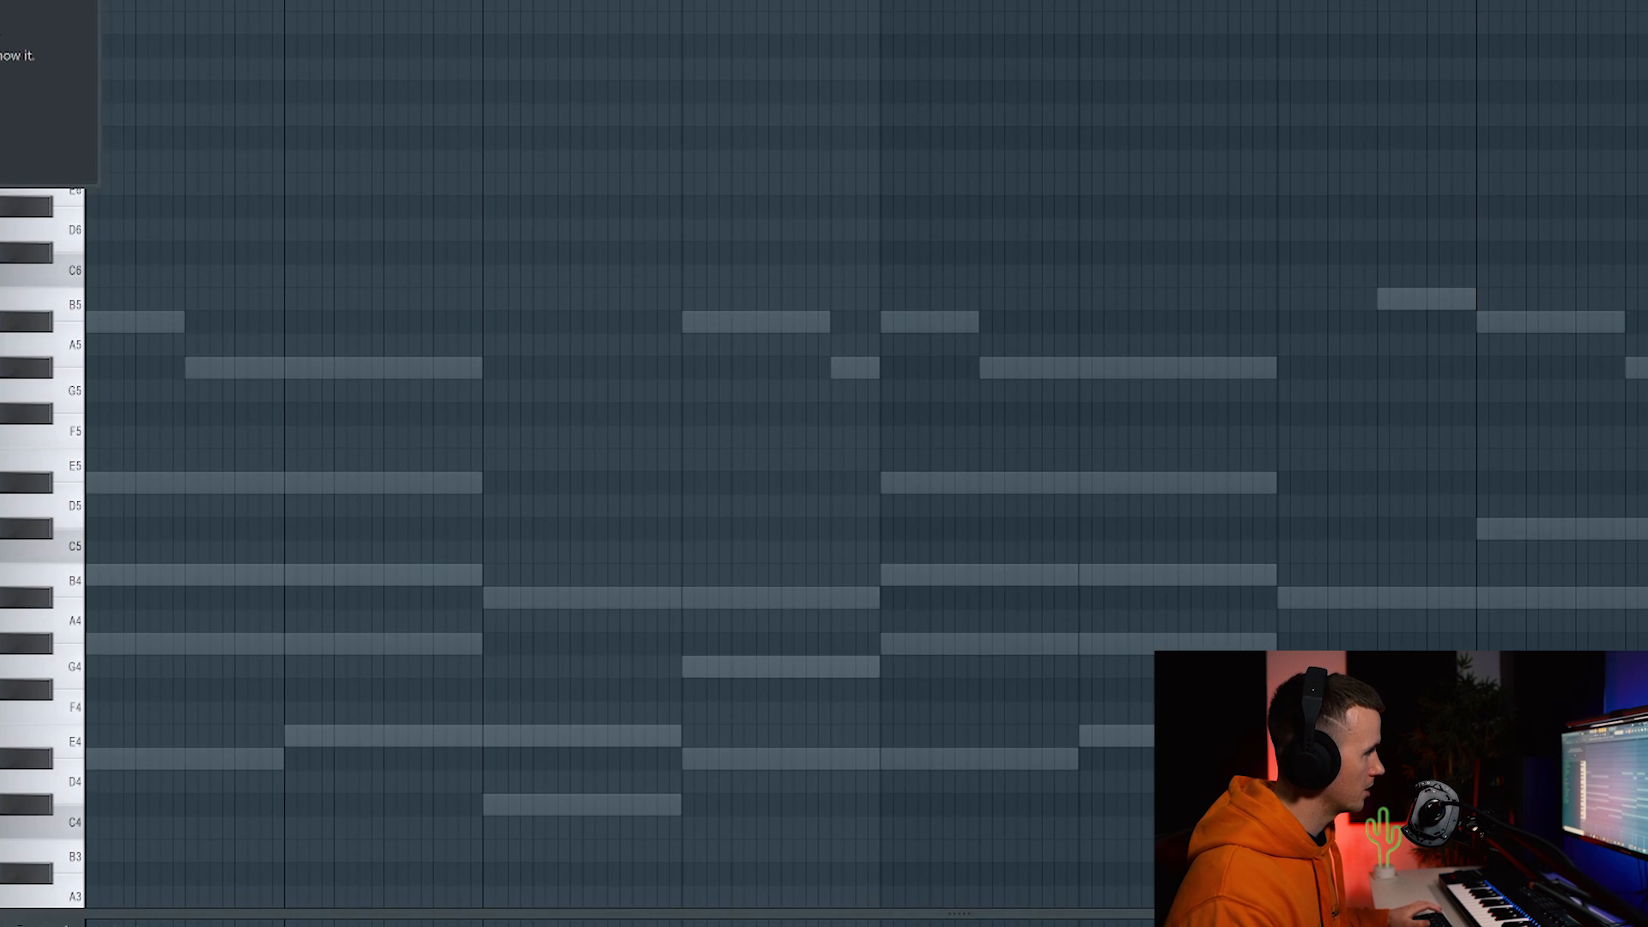
# Write a C#3, D#3, D#3, E3 phrase in the Kontakt channel's piano roll.
pyautogui.scroll(-3, 327, 655)
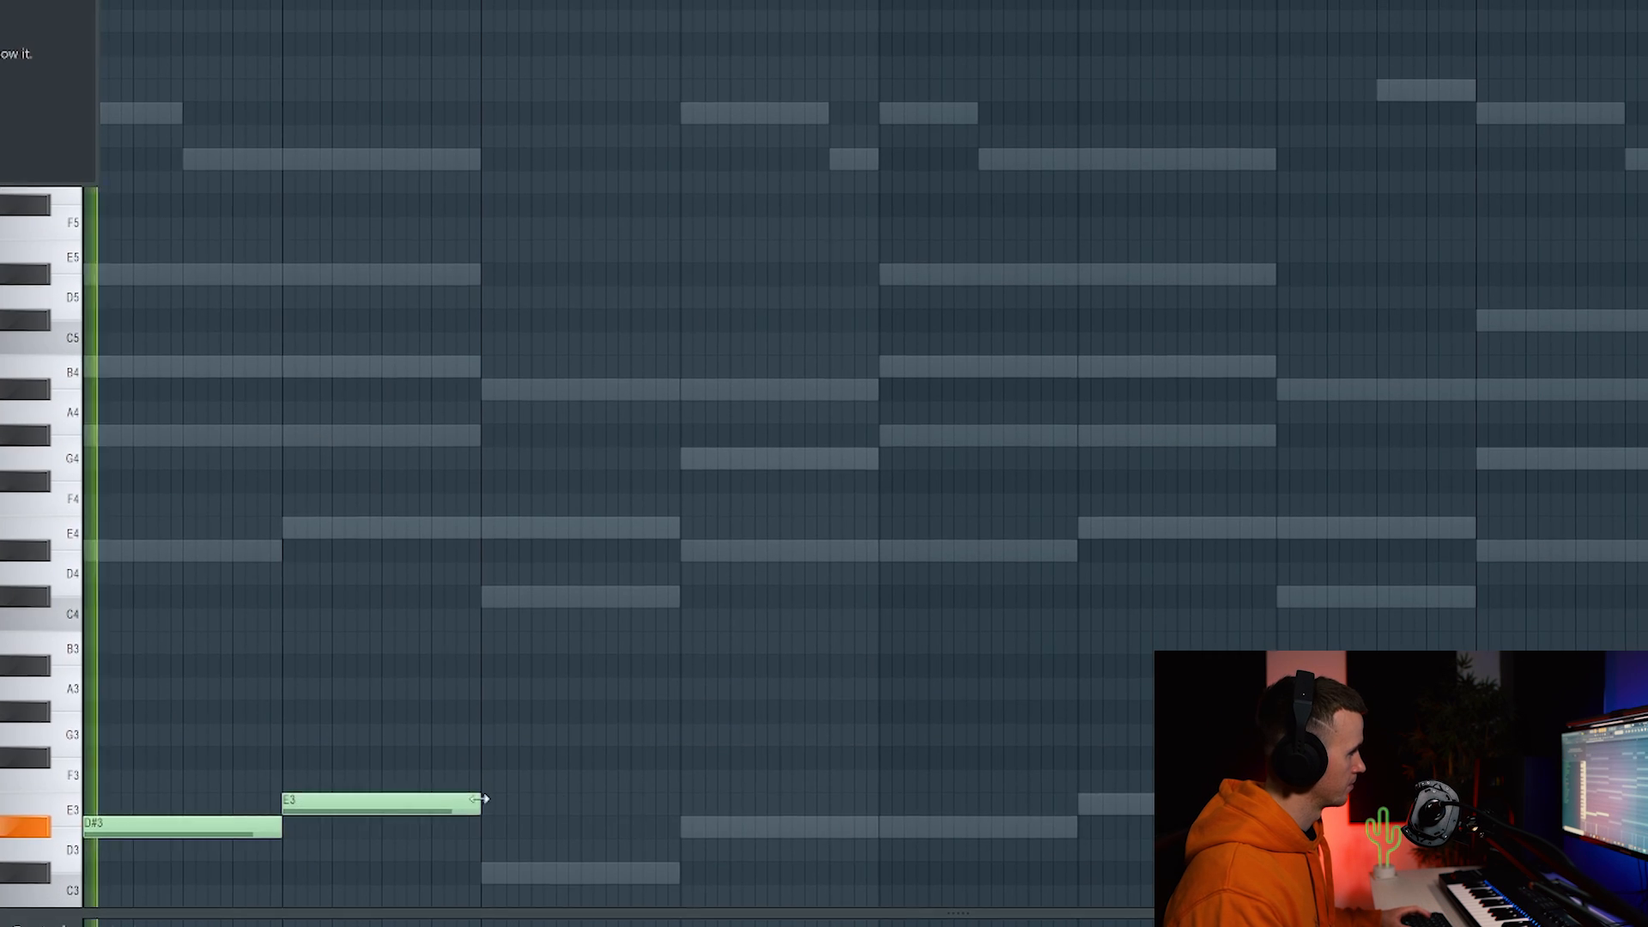
pyautogui.scroll(-3, 498, 790)
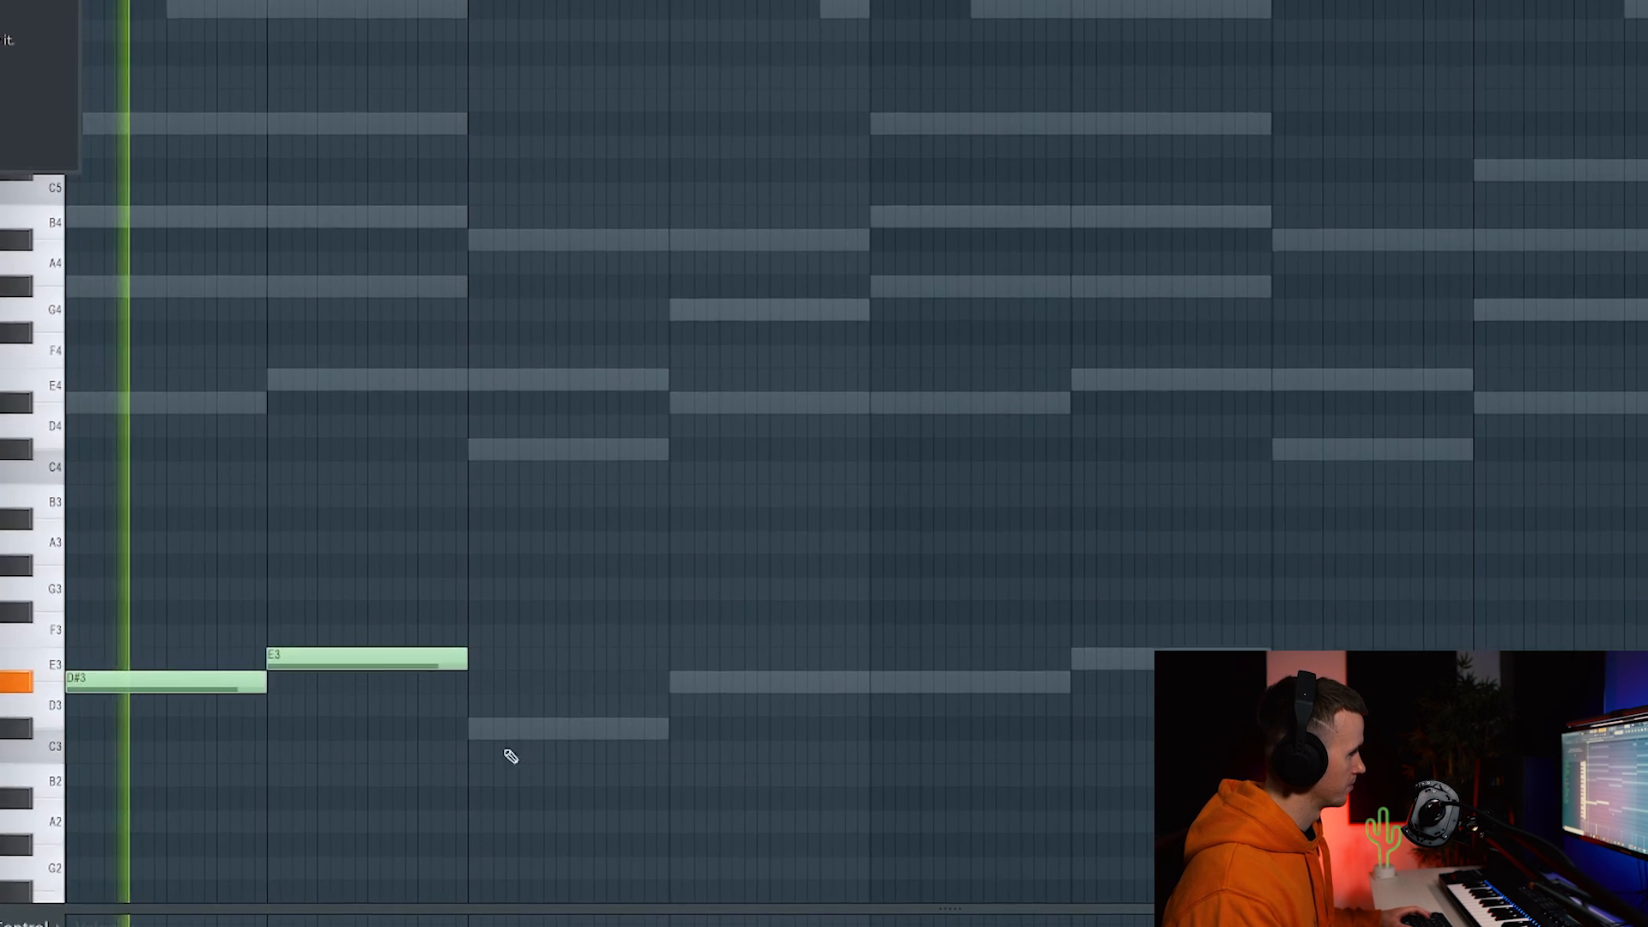
pyautogui.click(485, 871)
pyautogui.click(649, 668)
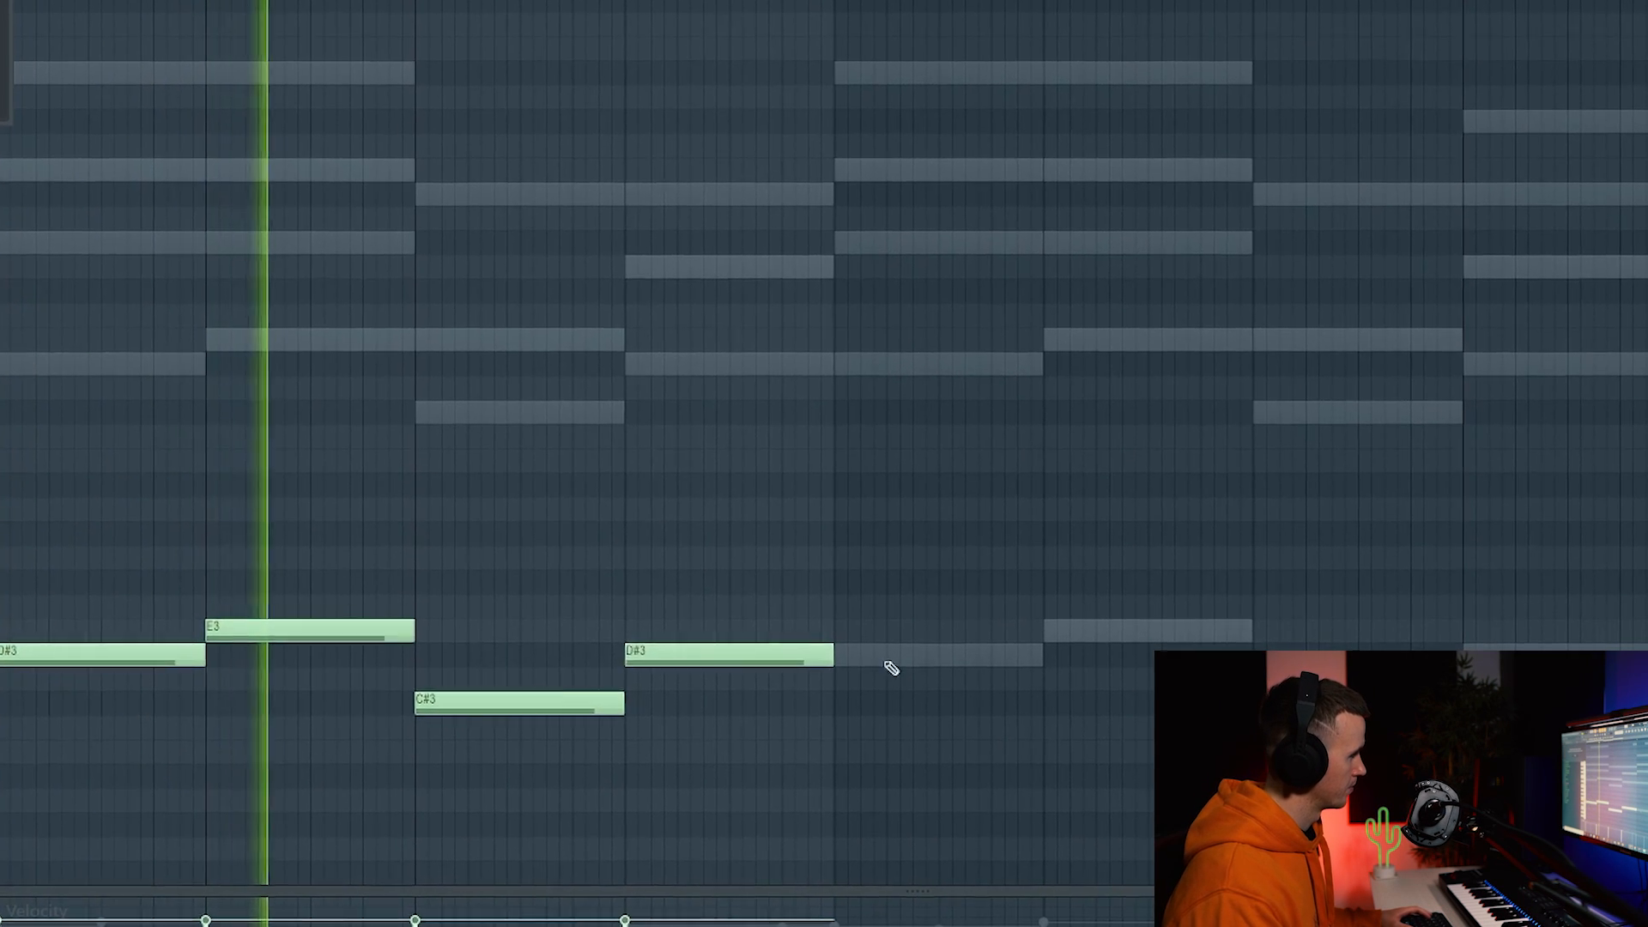
pyautogui.click(893, 669)
pyautogui.click(1064, 637)
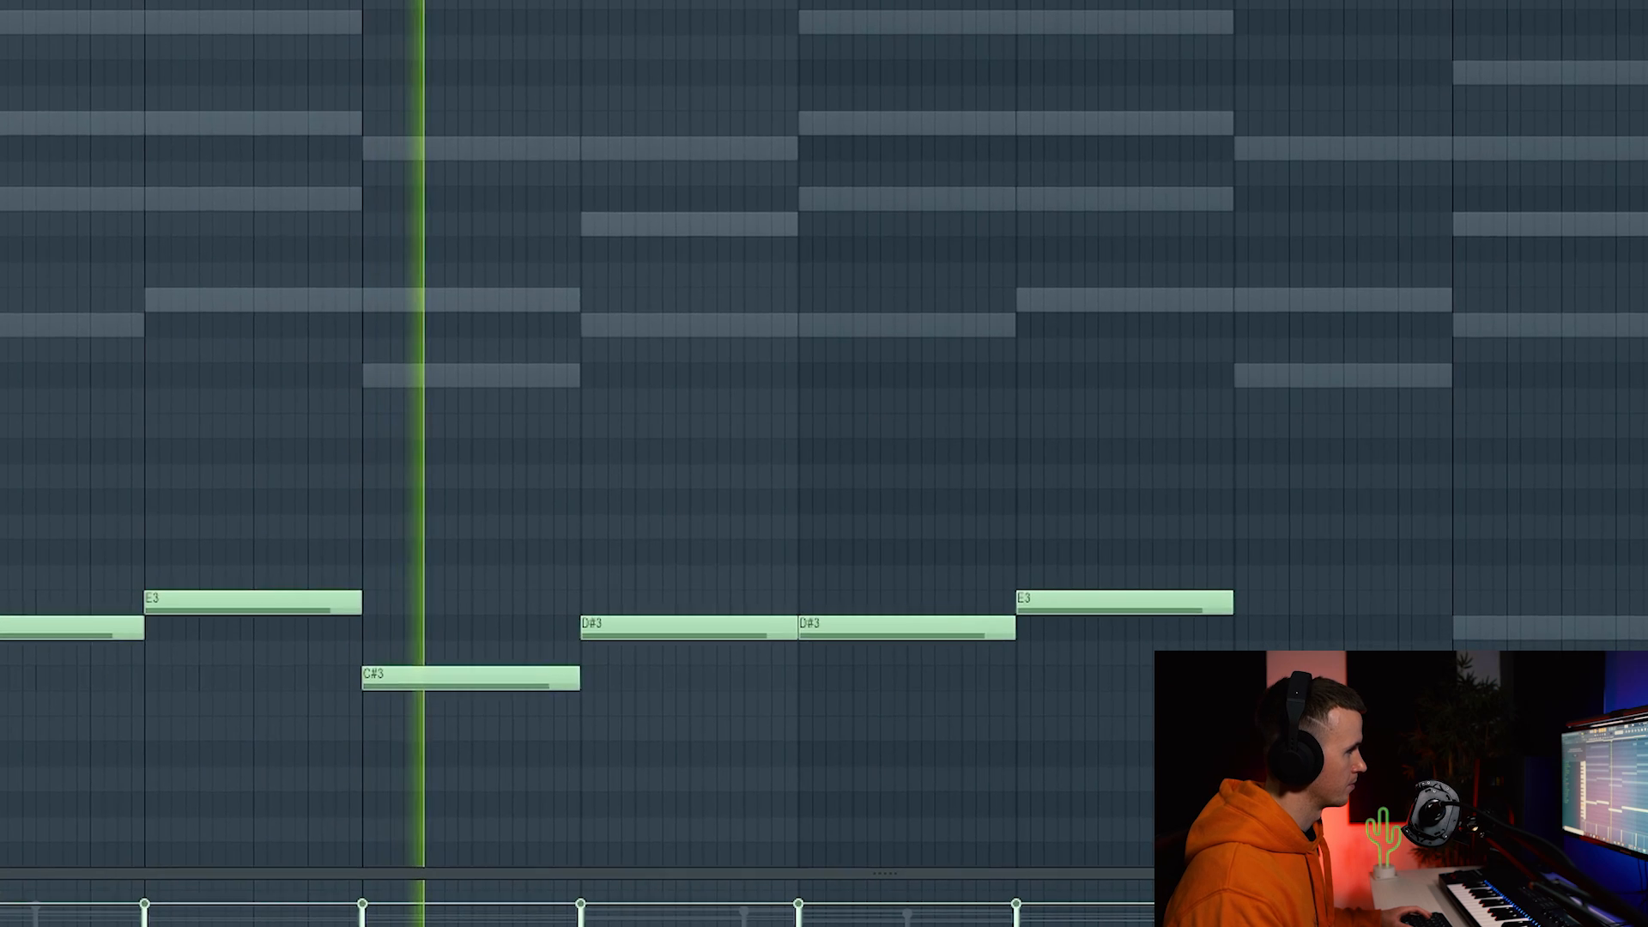
# Copy the whole melody and paste a duplicate an octave lower.
pyautogui.hotkey('ctrl', 'a')
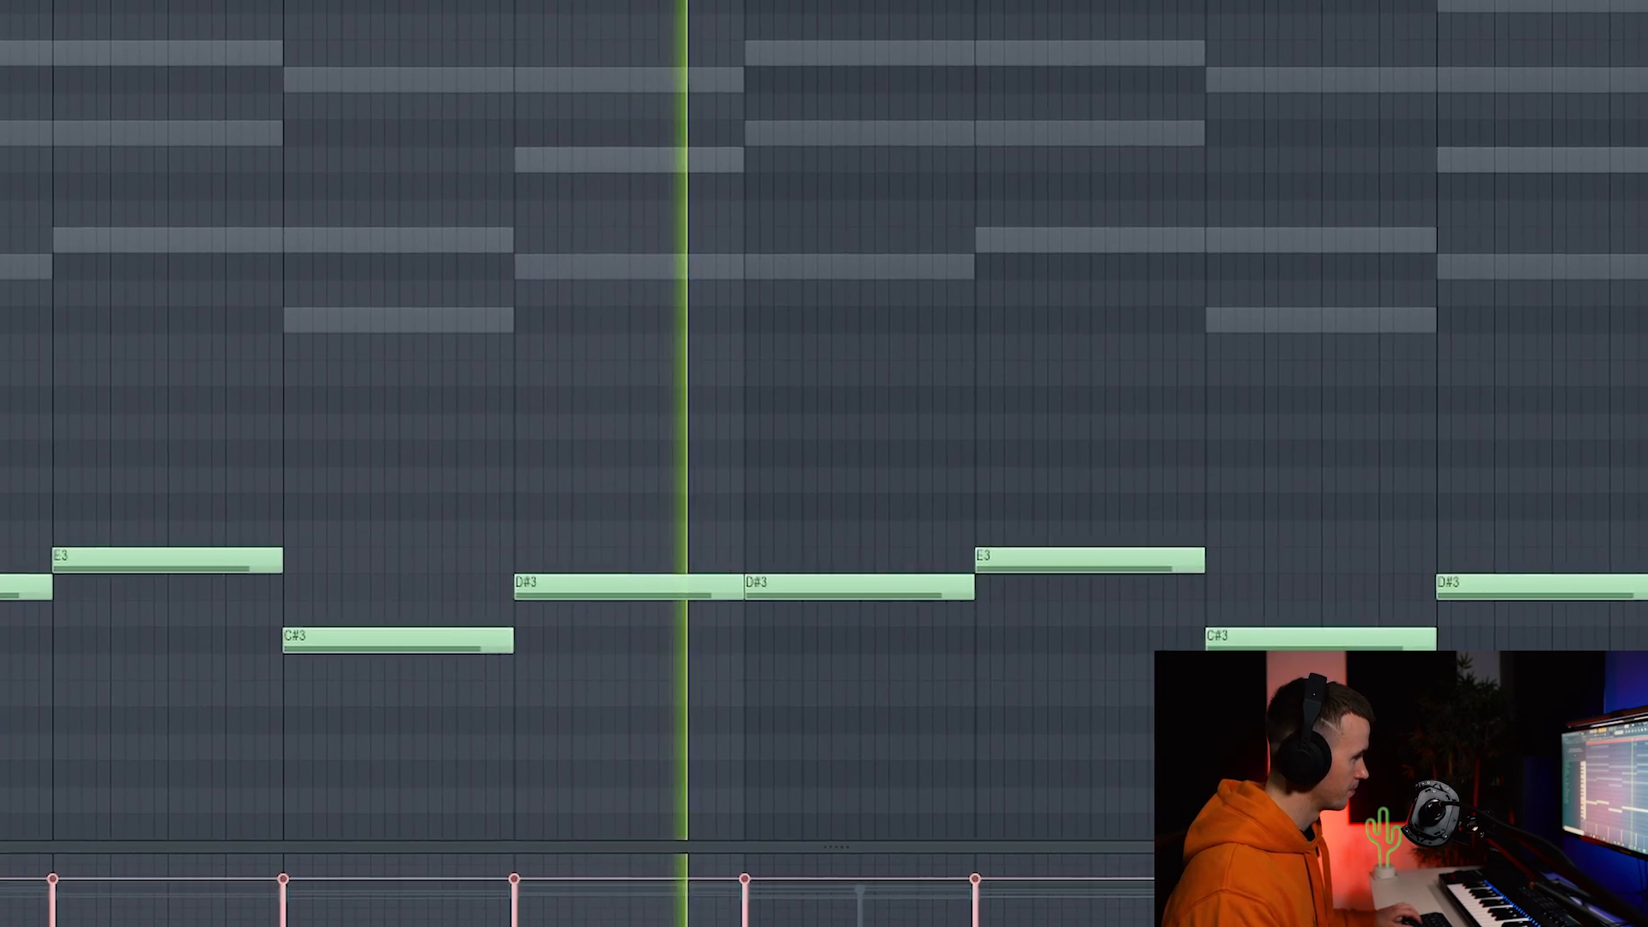
pyautogui.hotkey('ctrl', 'c')
pyautogui.hotkey('ctrl', 'v')
pyautogui.hotkey('ctrl', 'Down')
pyautogui.scroll(-4, 498, 386)
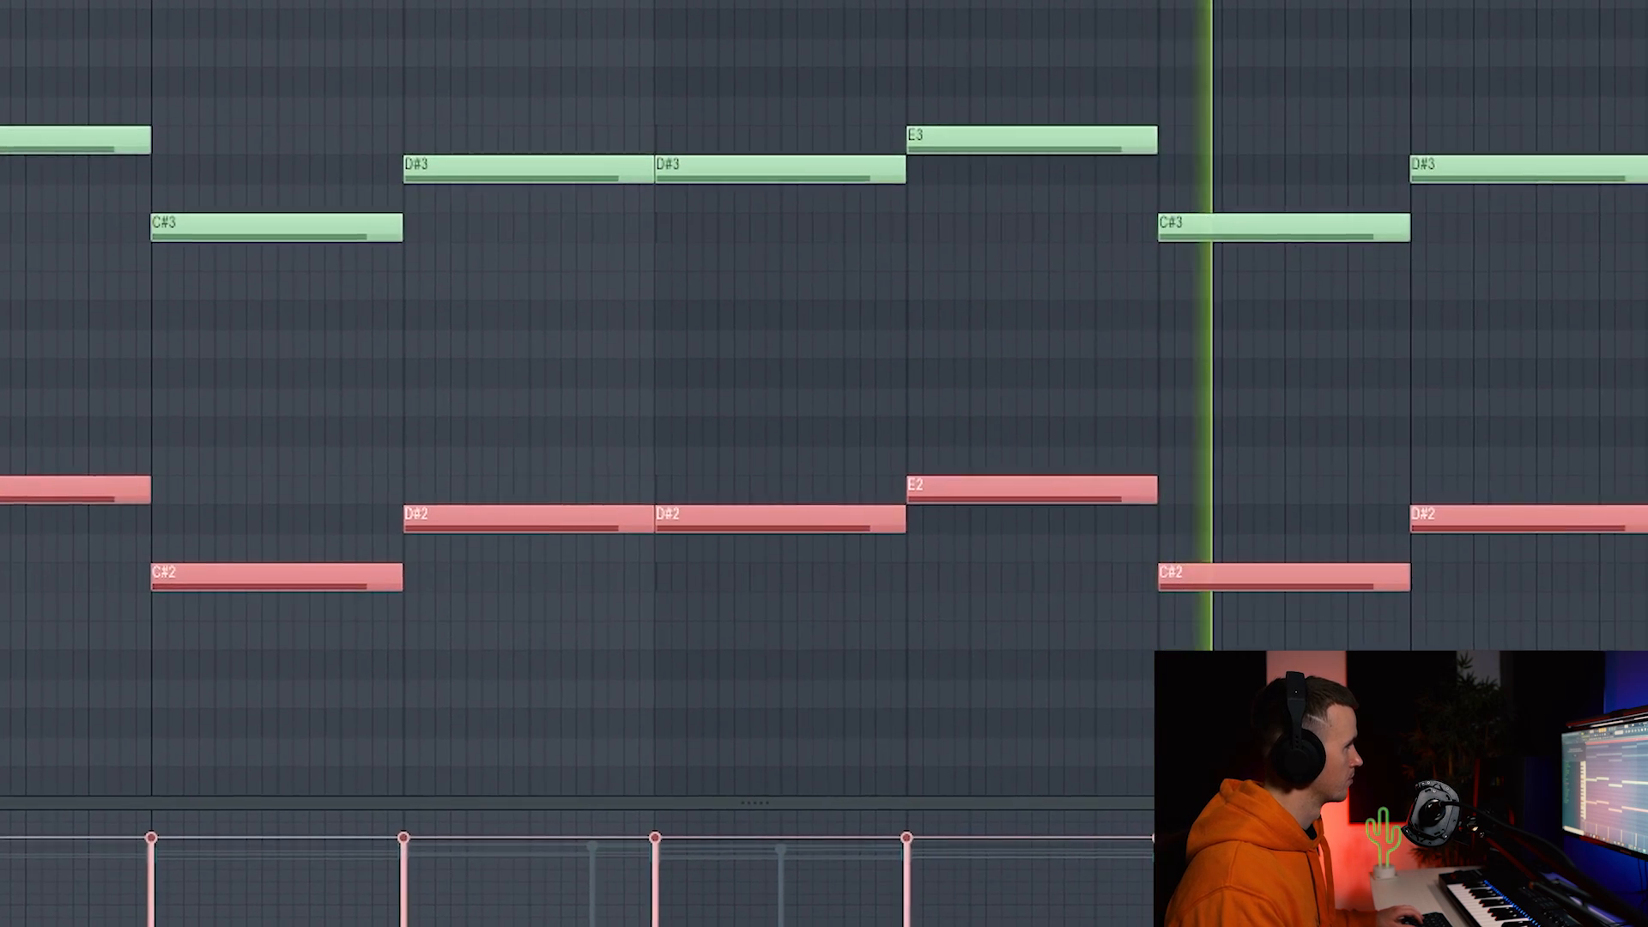
# Deselect the lower-octave copy and move the HalfTime effect window out of the way.
pyautogui.scroll(3, 601, 343)
pyautogui.hotkey('ctrl', 'd')
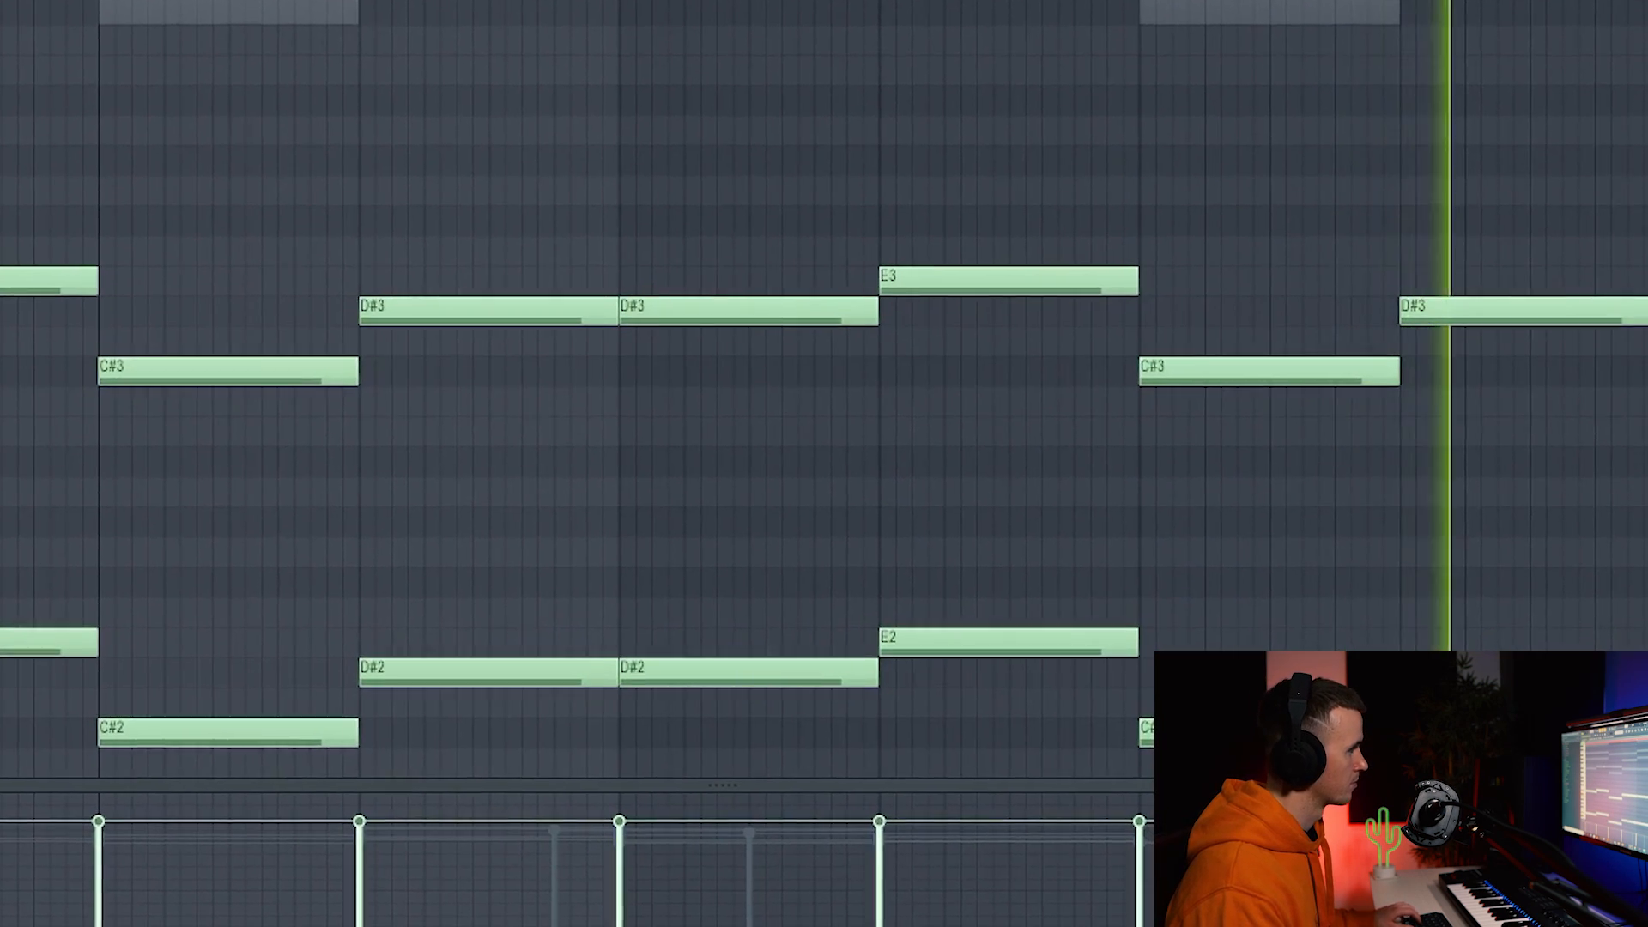
pyautogui.scroll(2, 601, 387)
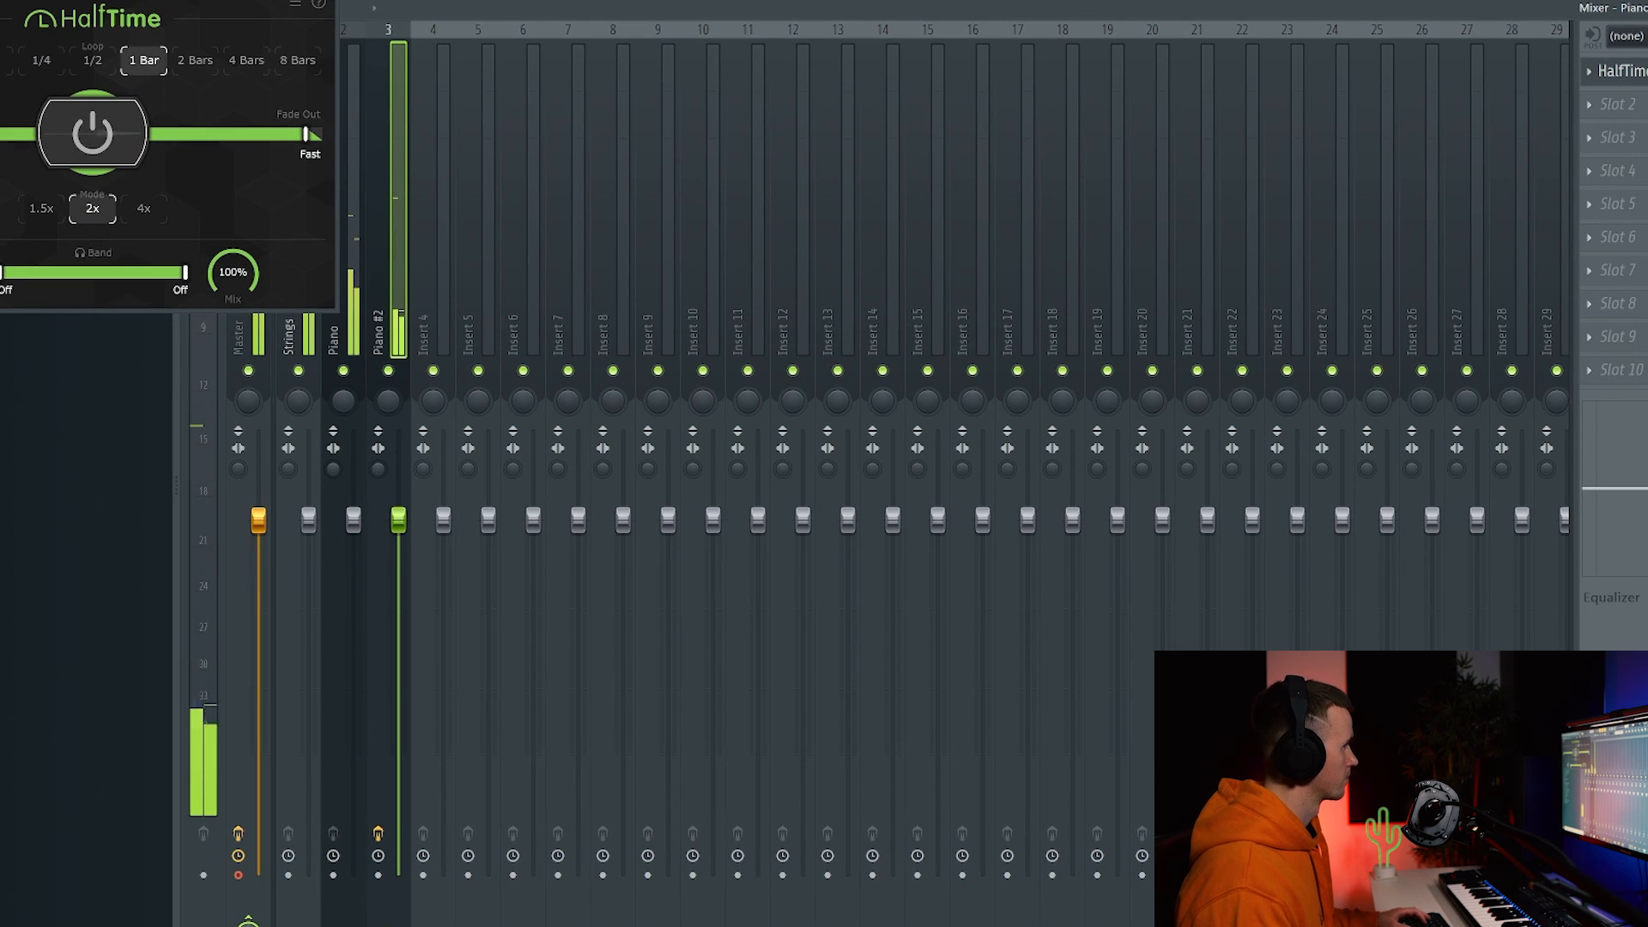
pyautogui.moveTo(113, 0); pyautogui.dragTo(823, 60)
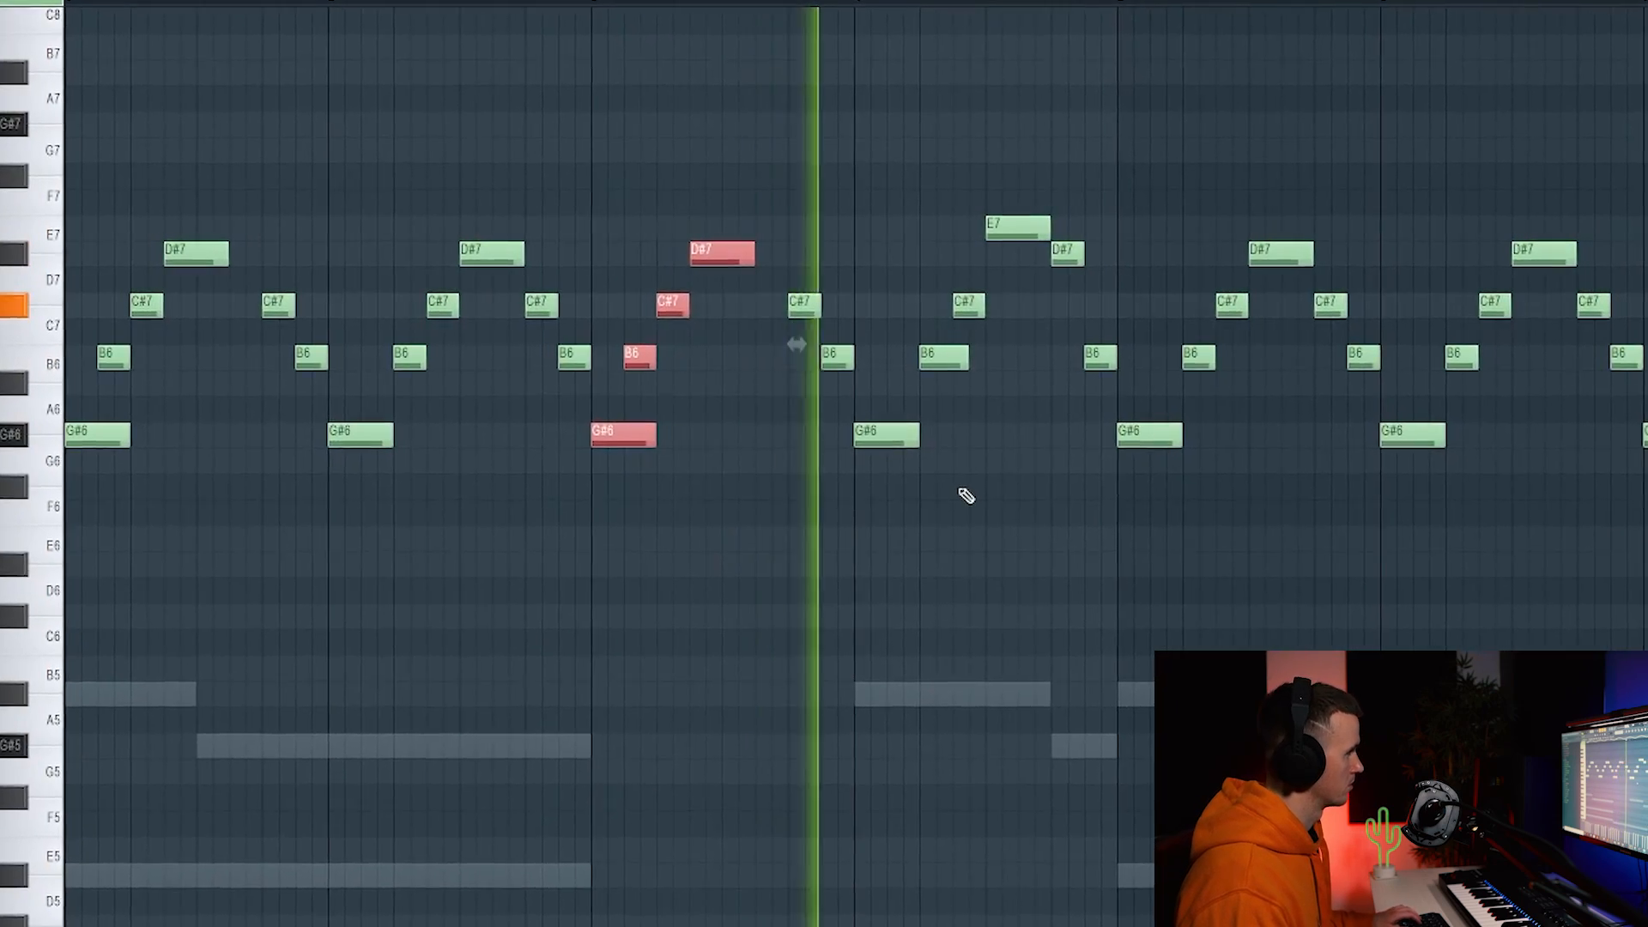
pyautogui.scroll(-2, 988, 498)
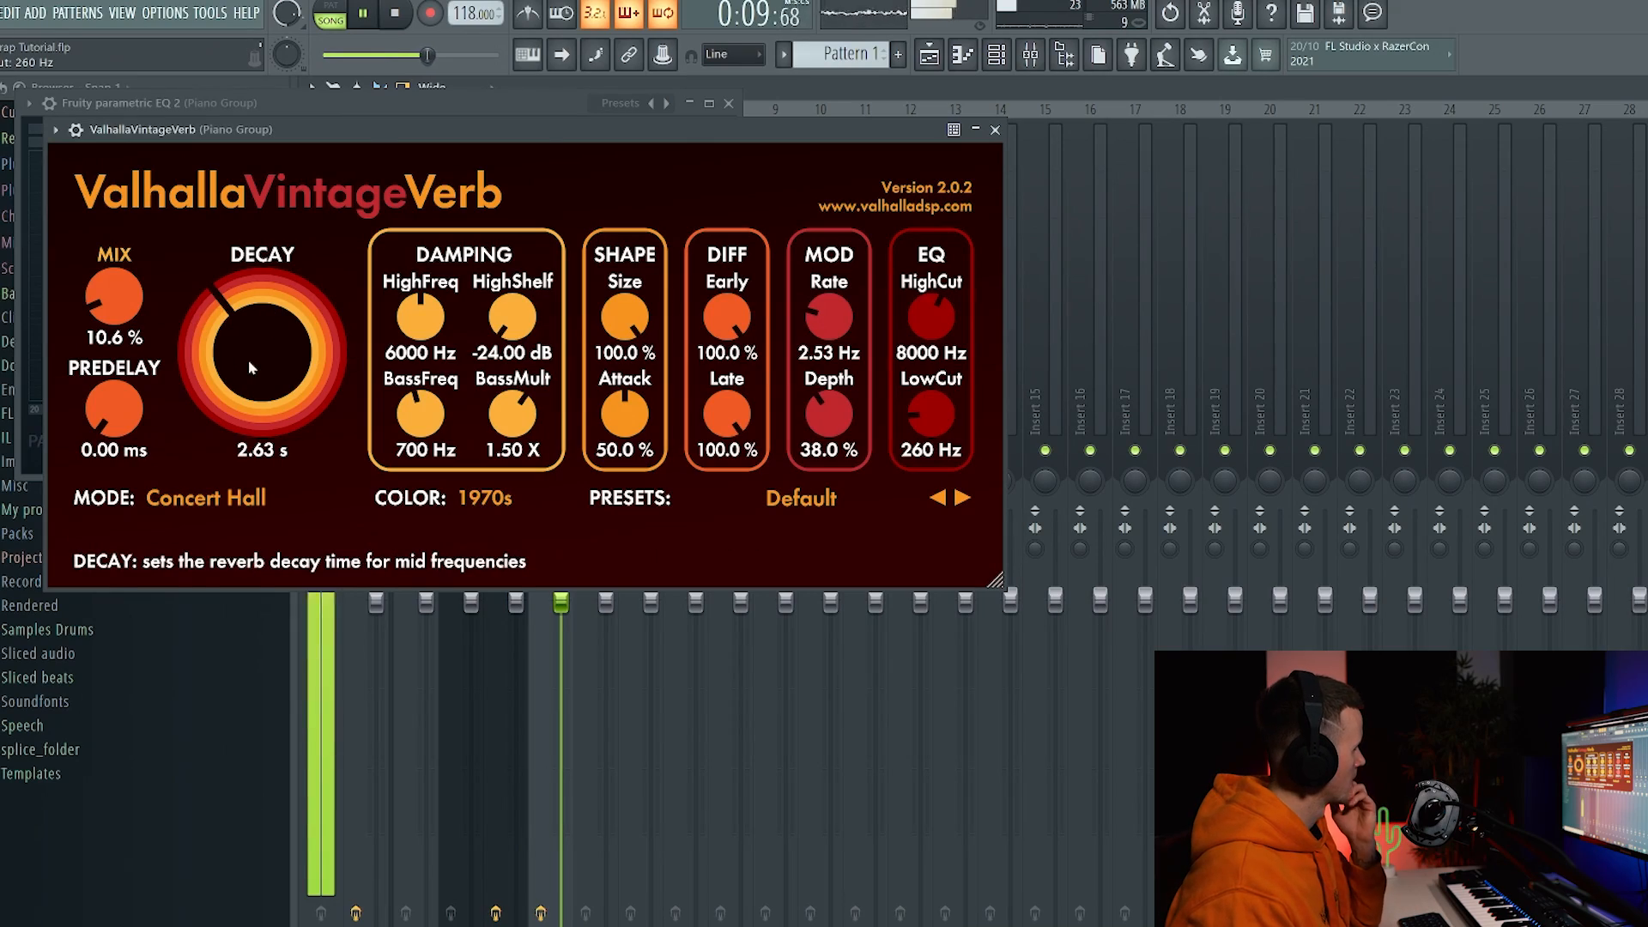
# Set reverb decay to 2.02 s, close the reverb and EQ windows, and drop RC-20 noise to 10%.
pyautogui.scroll(-8, 251, 367)
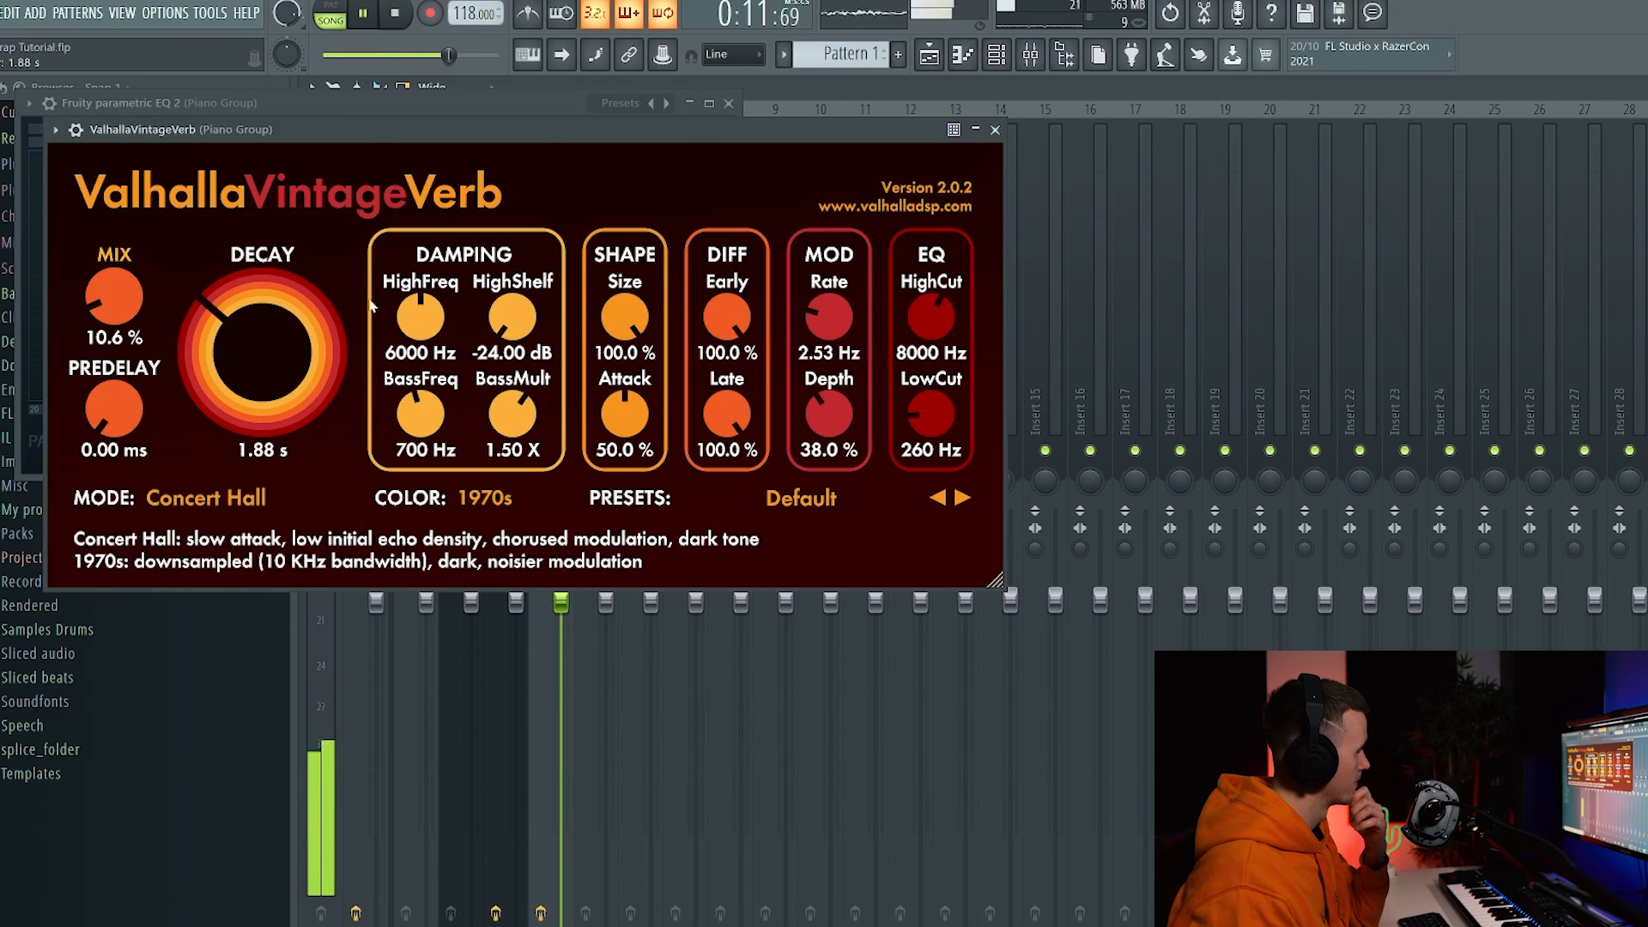
pyautogui.scroll(2, 270, 343)
pyautogui.click(995, 130)
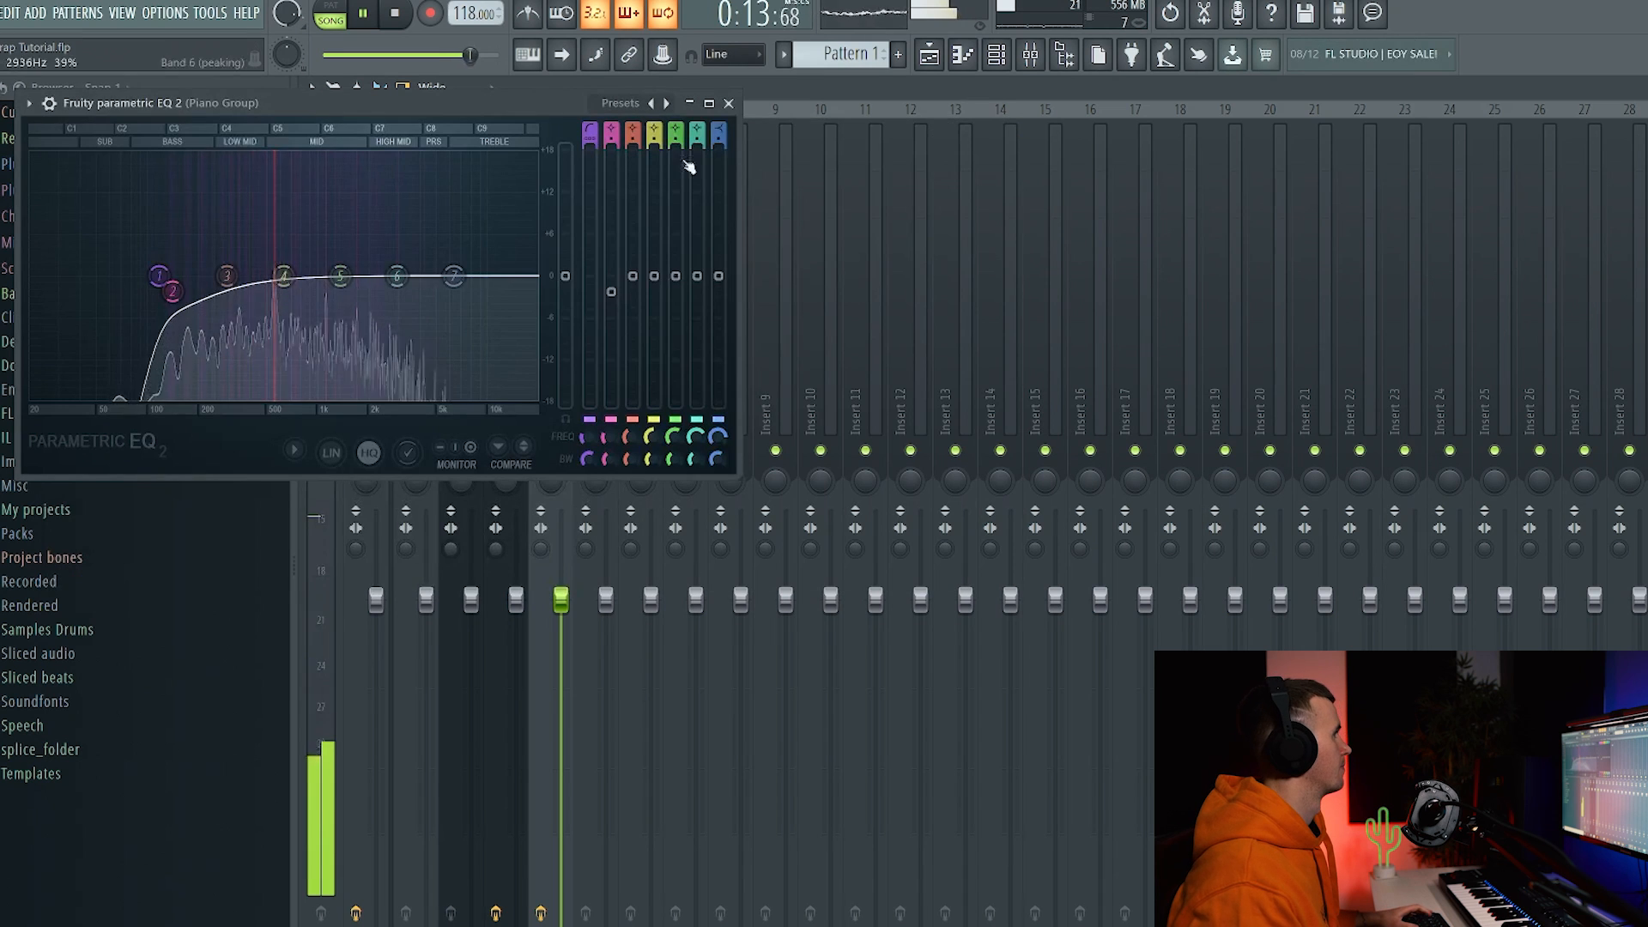
pyautogui.click(729, 104)
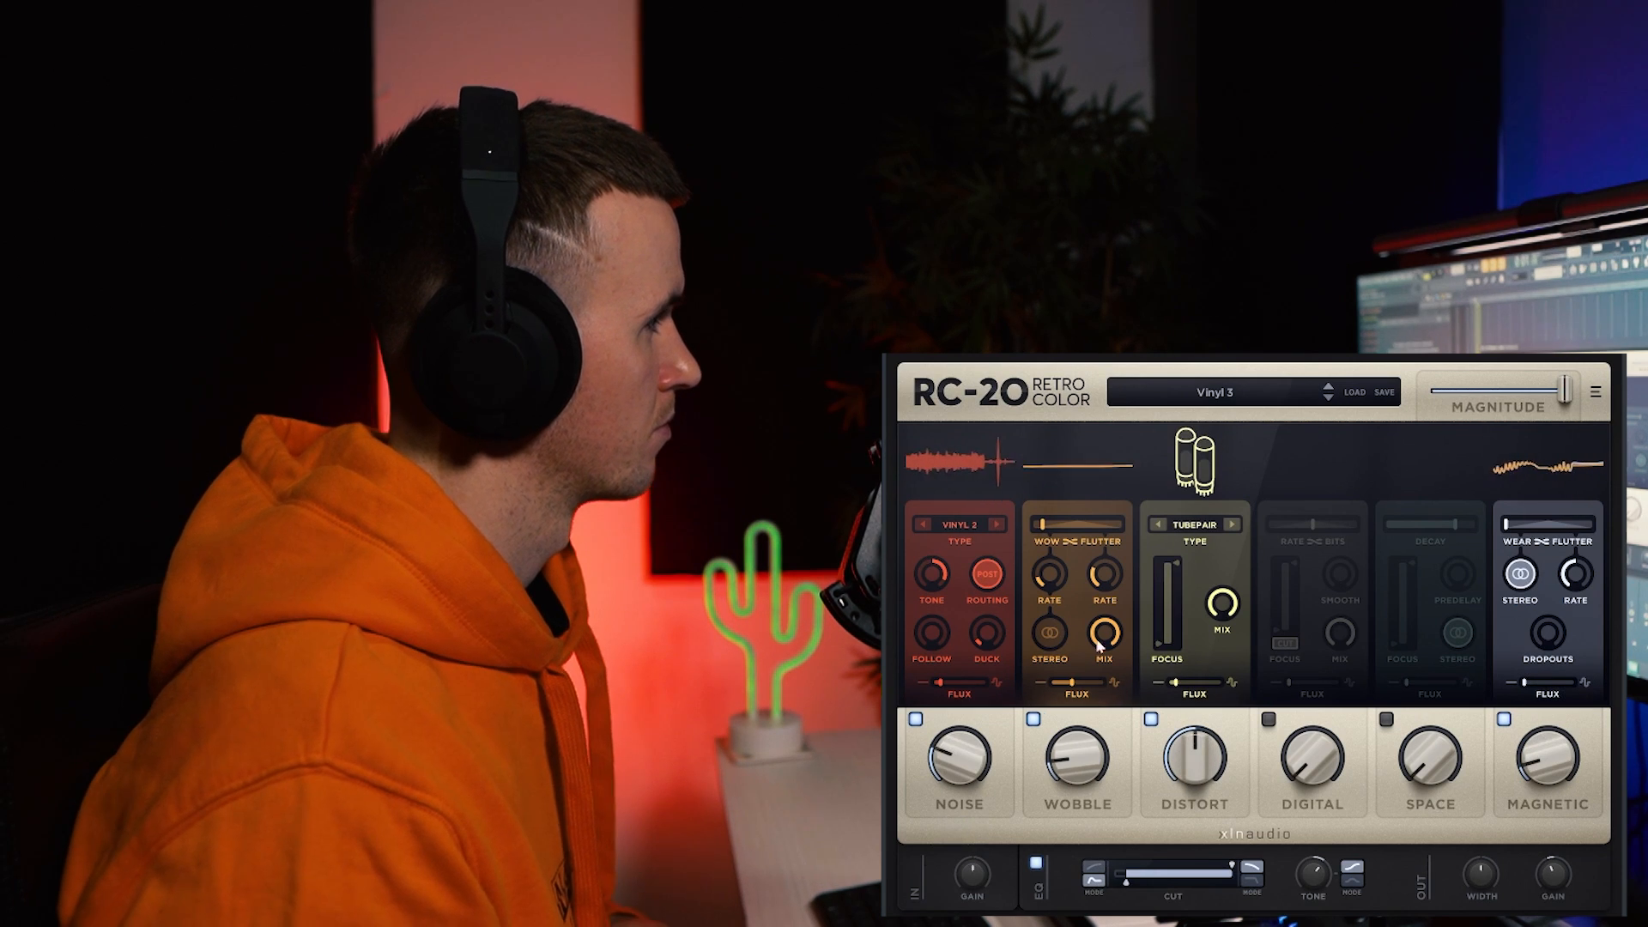
pyautogui.moveTo(940, 804); pyautogui.dragTo(939, 812)
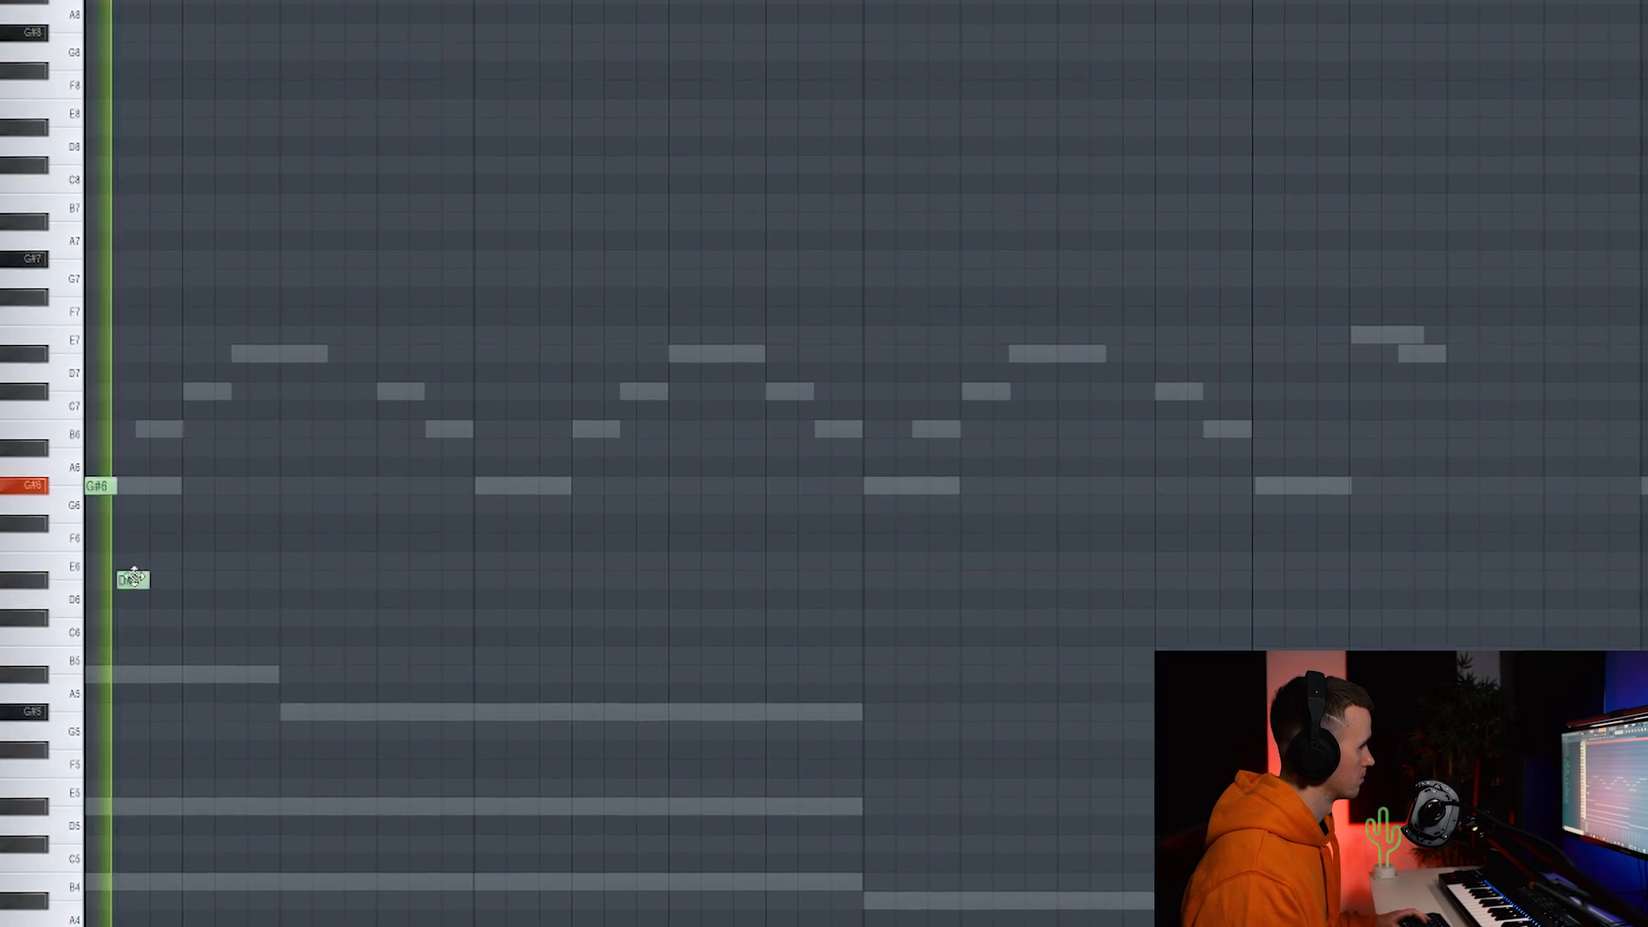
# Continue the phrase with B5, A#5 and G#5, end it on D#5, and audition it.
pyautogui.click(164, 651)
pyautogui.click(195, 668)
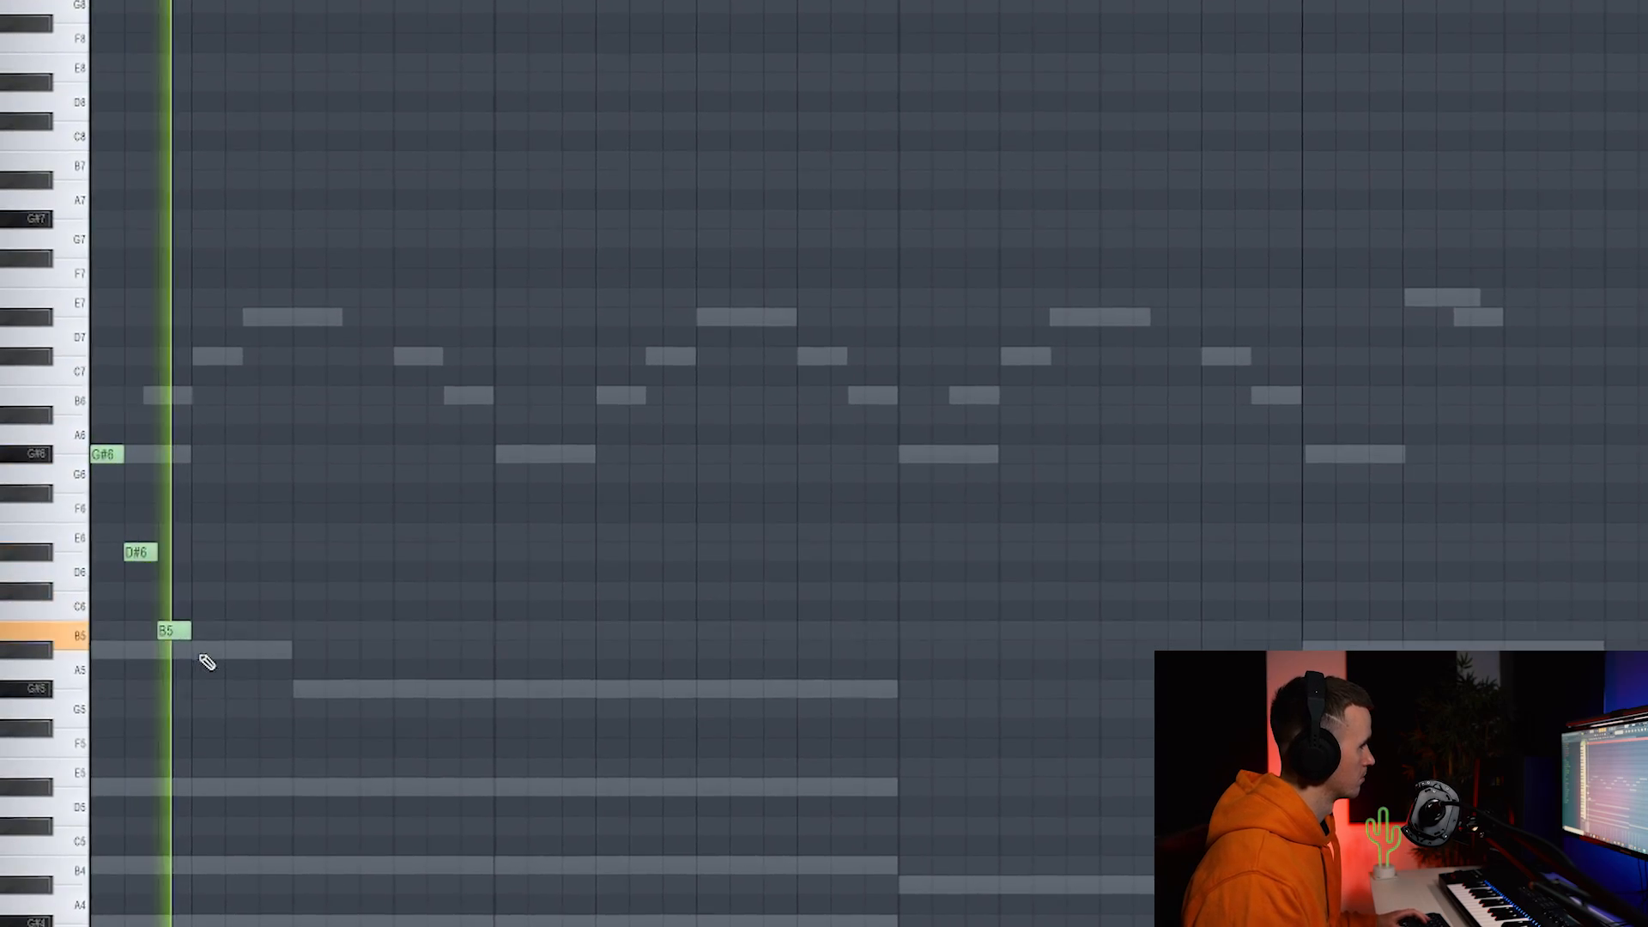
pyautogui.click(245, 684)
pyautogui.click(280, 704)
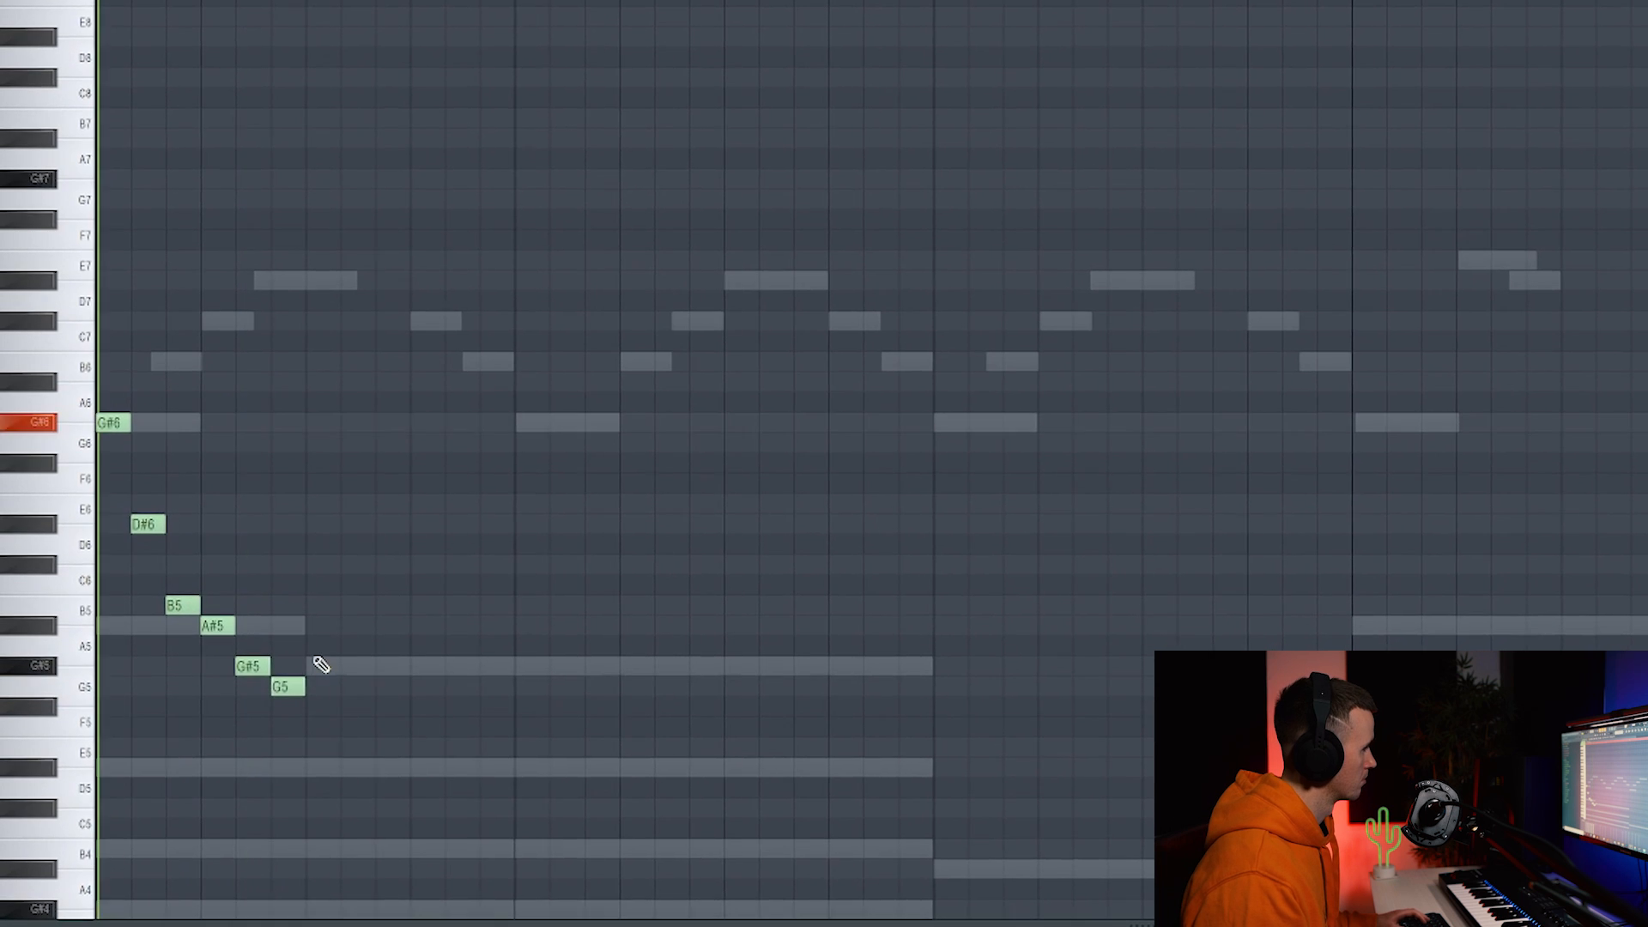
pyautogui.press('space')
pyautogui.press('space')
pyautogui.press('space')
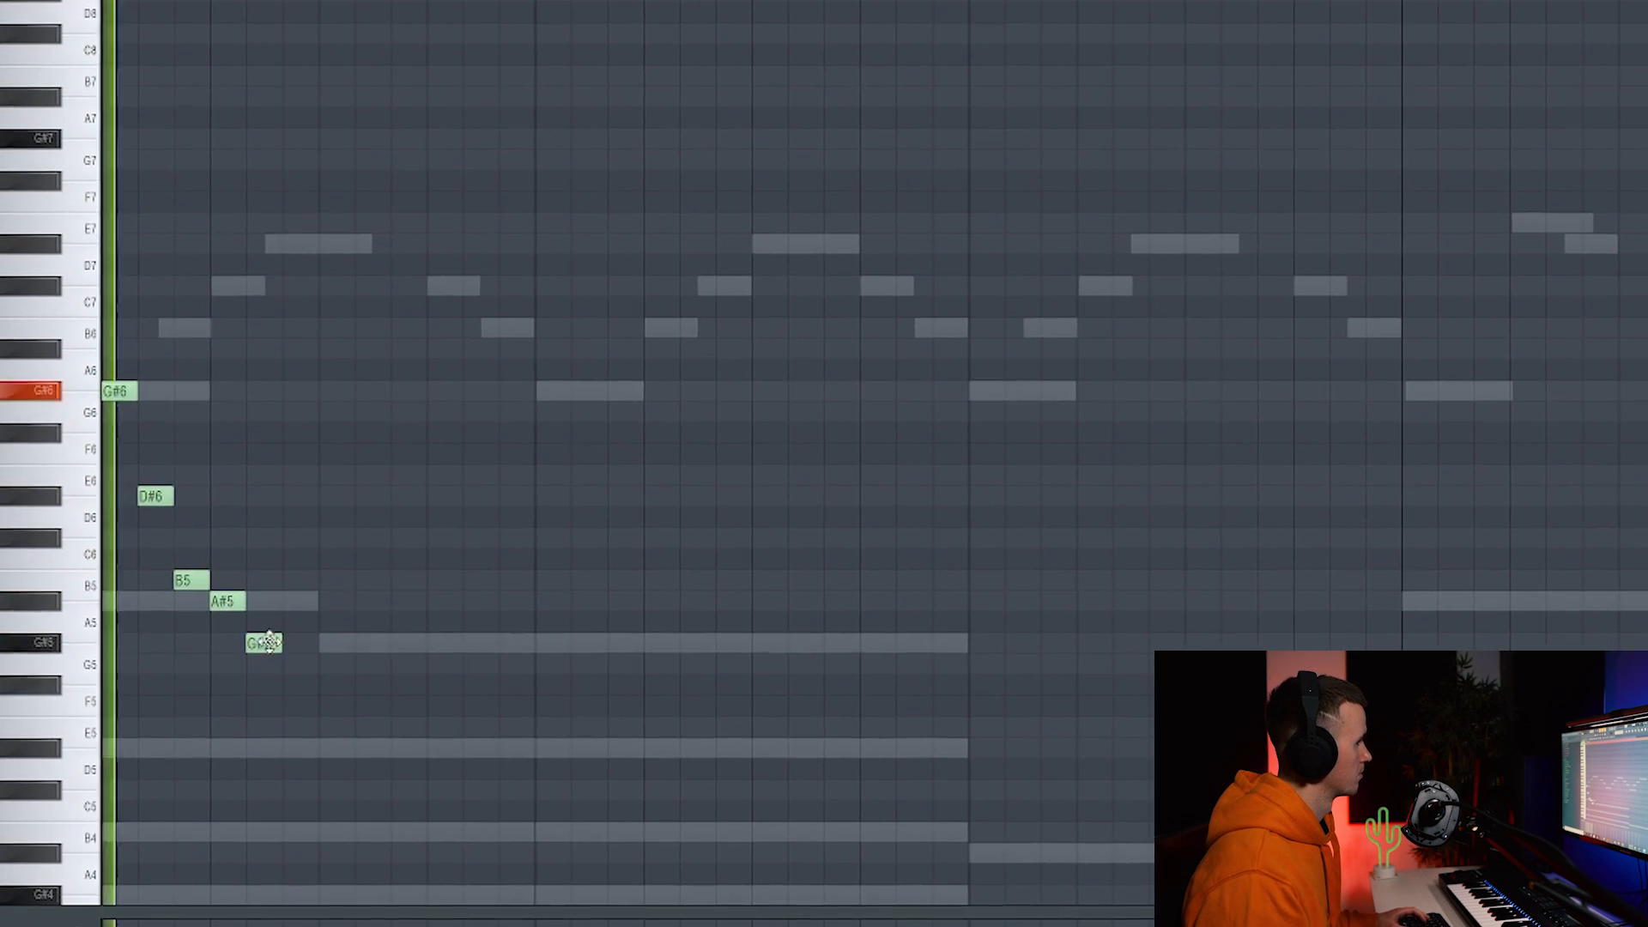
pyautogui.click(281, 624)
pyautogui.press('space')
pyautogui.press('space')
pyautogui.moveTo(300, 592); pyautogui.dragTo(315, 715)
pyautogui.press('space')
pyautogui.press('space')
pyautogui.press('space')
pyautogui.press('space')
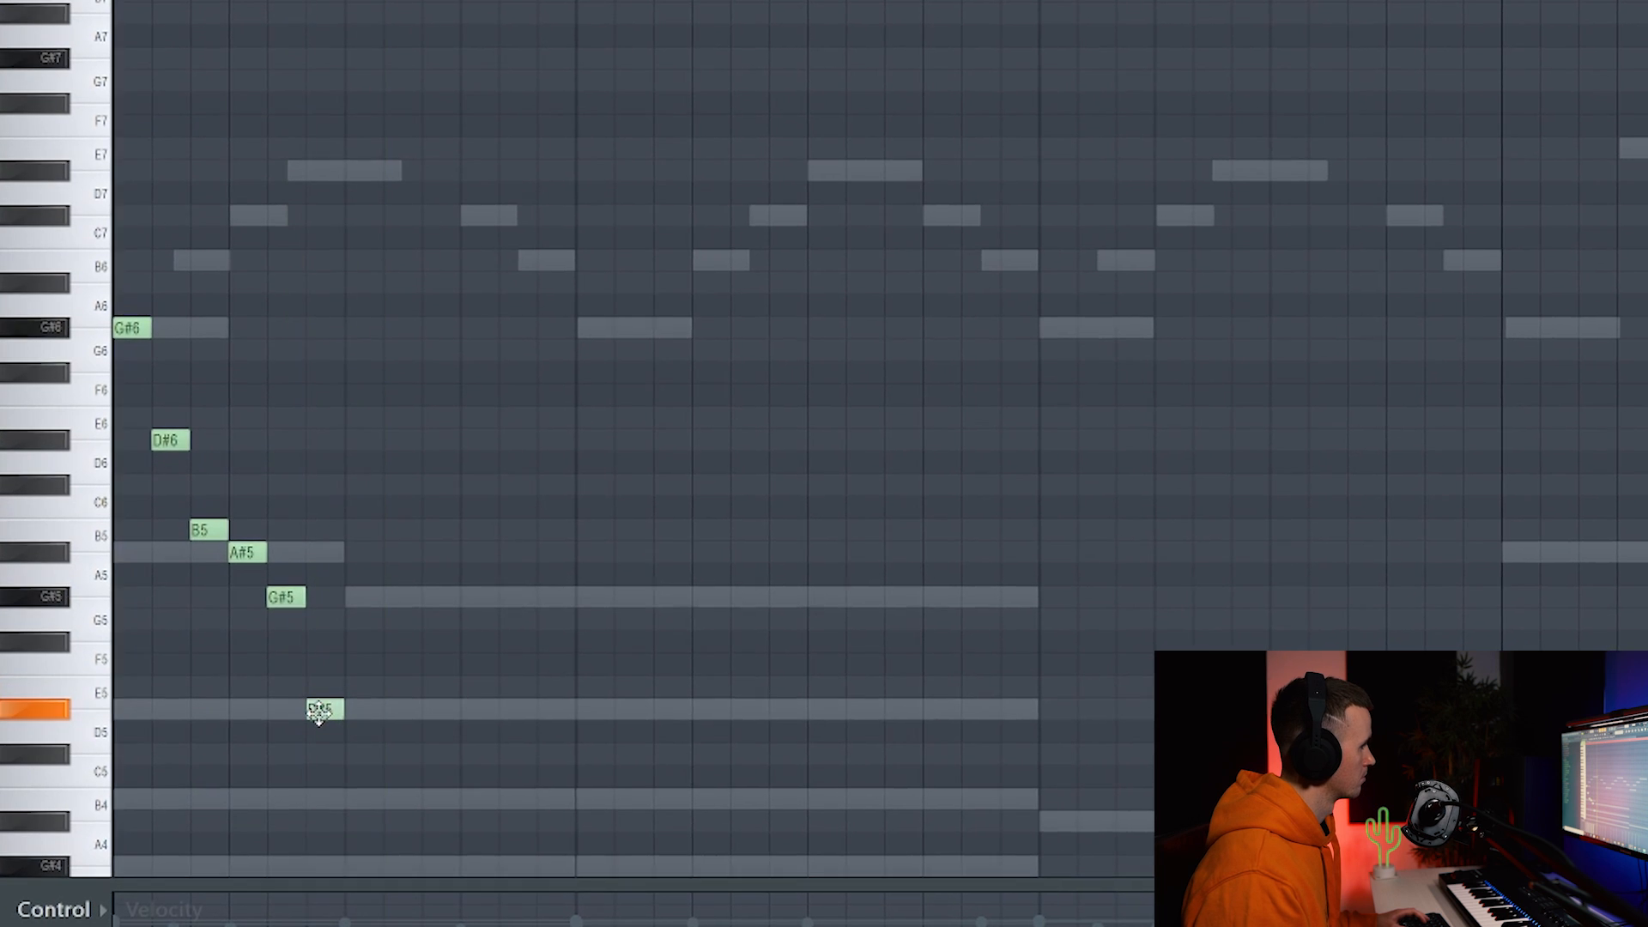
pyautogui.press('space')
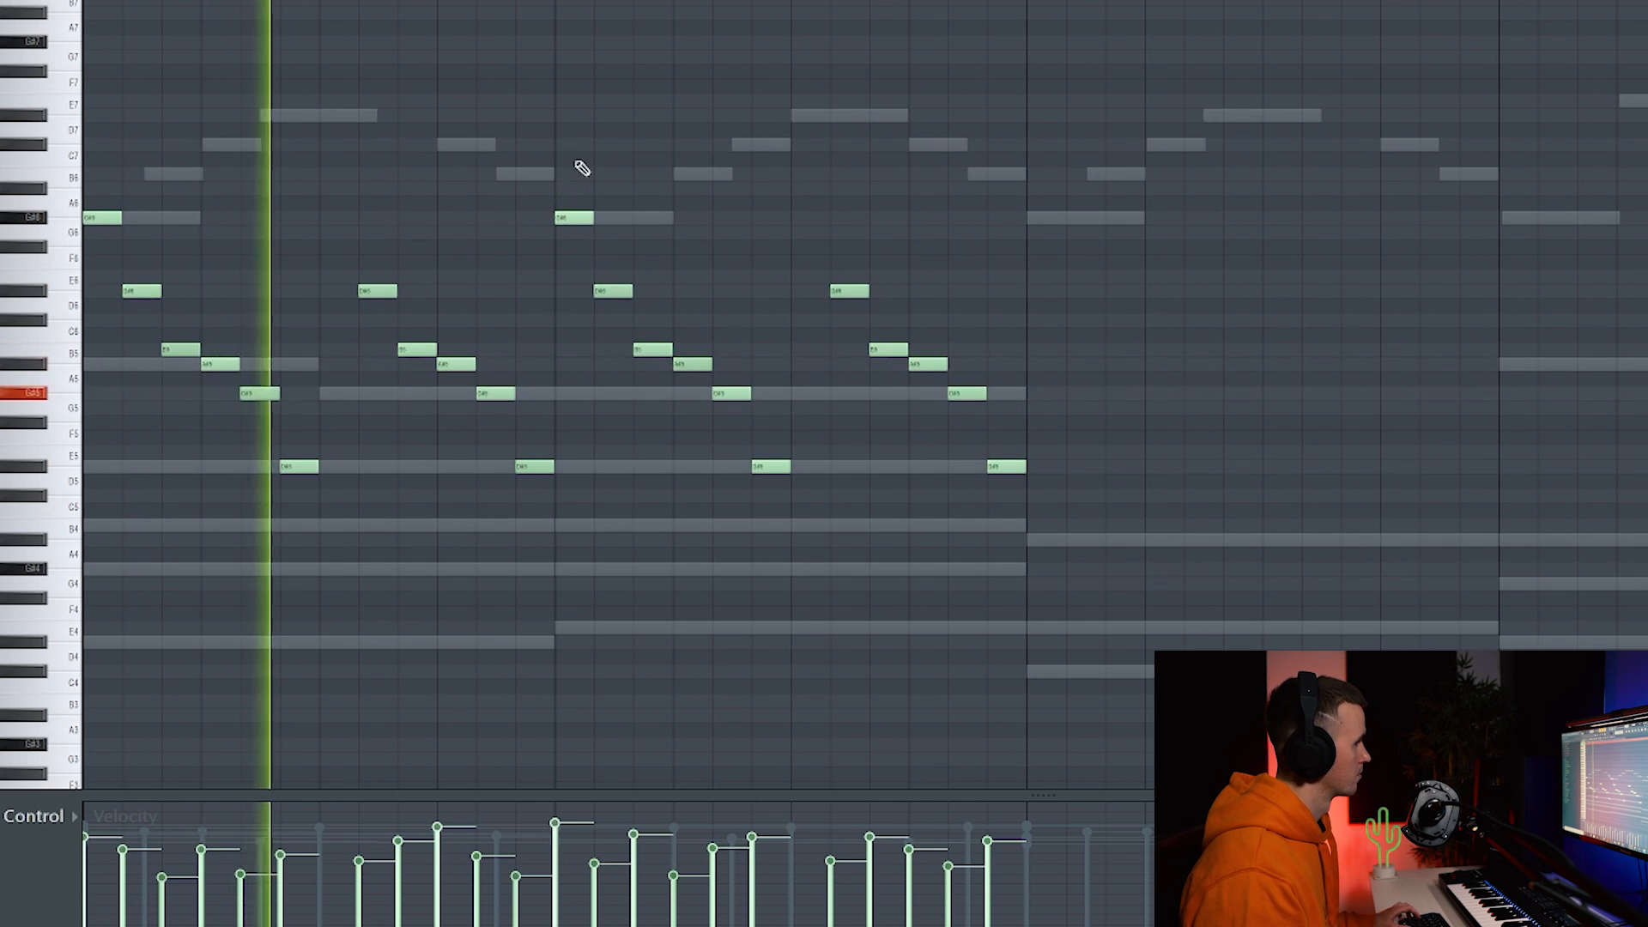
# Duplicate the two-bar phrase forward with Ctrl+B and reselect all the notes.
pyautogui.scroll(-3, 816, 342)
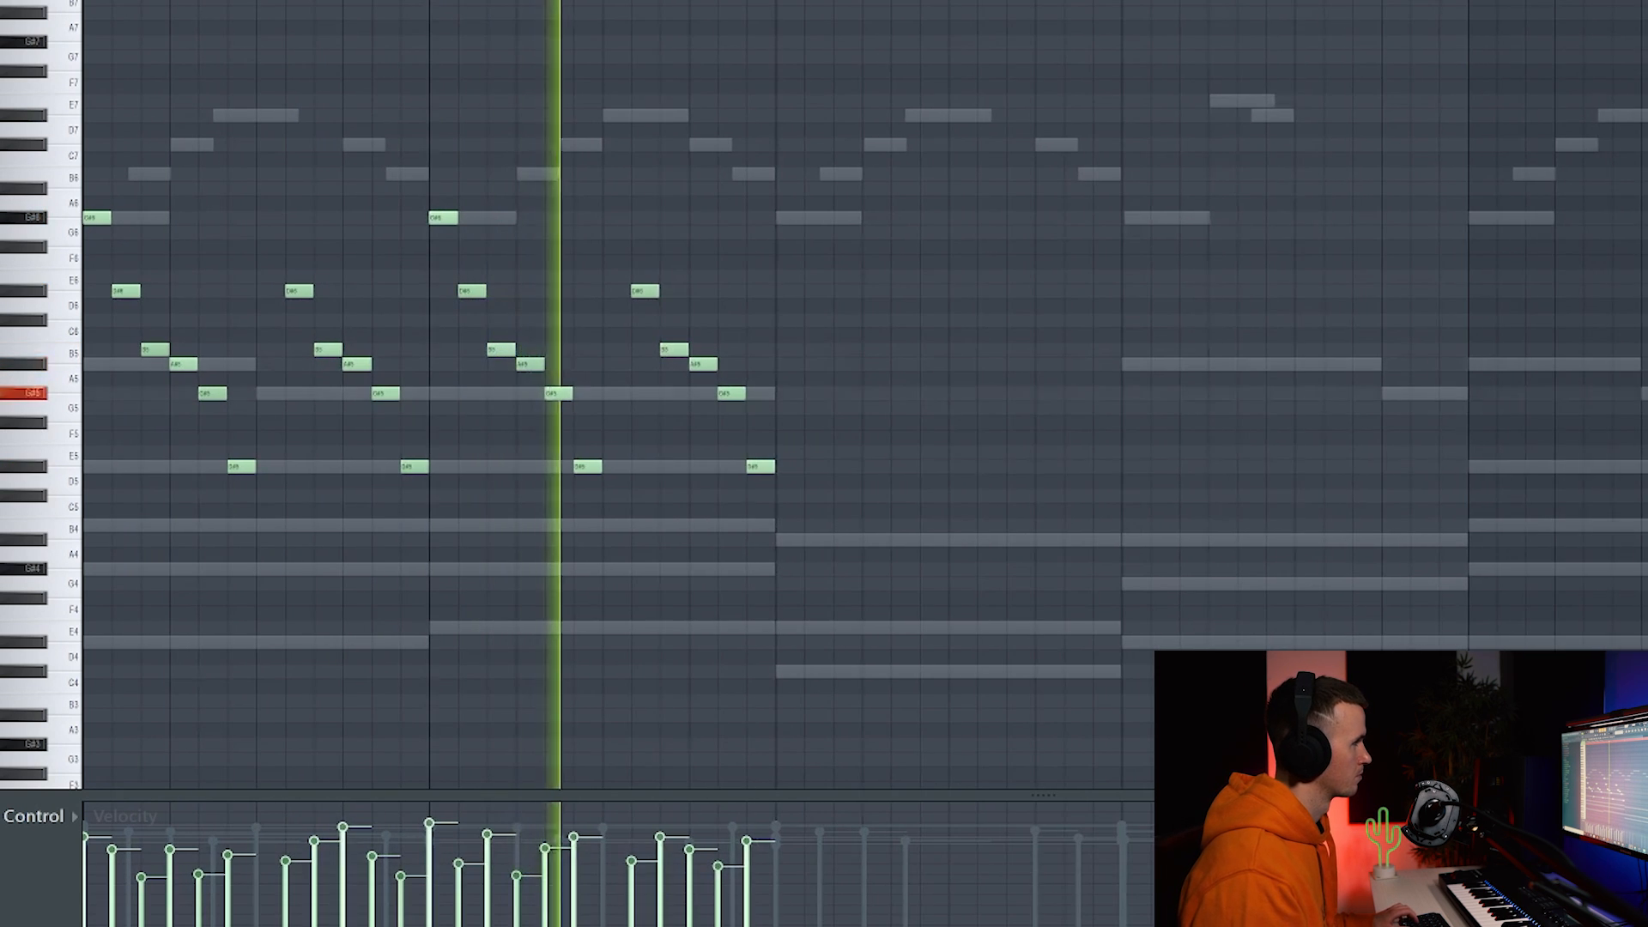
pyautogui.hotkey('ctrl', 'a')
pyautogui.hotkey('ctrl', 'b')
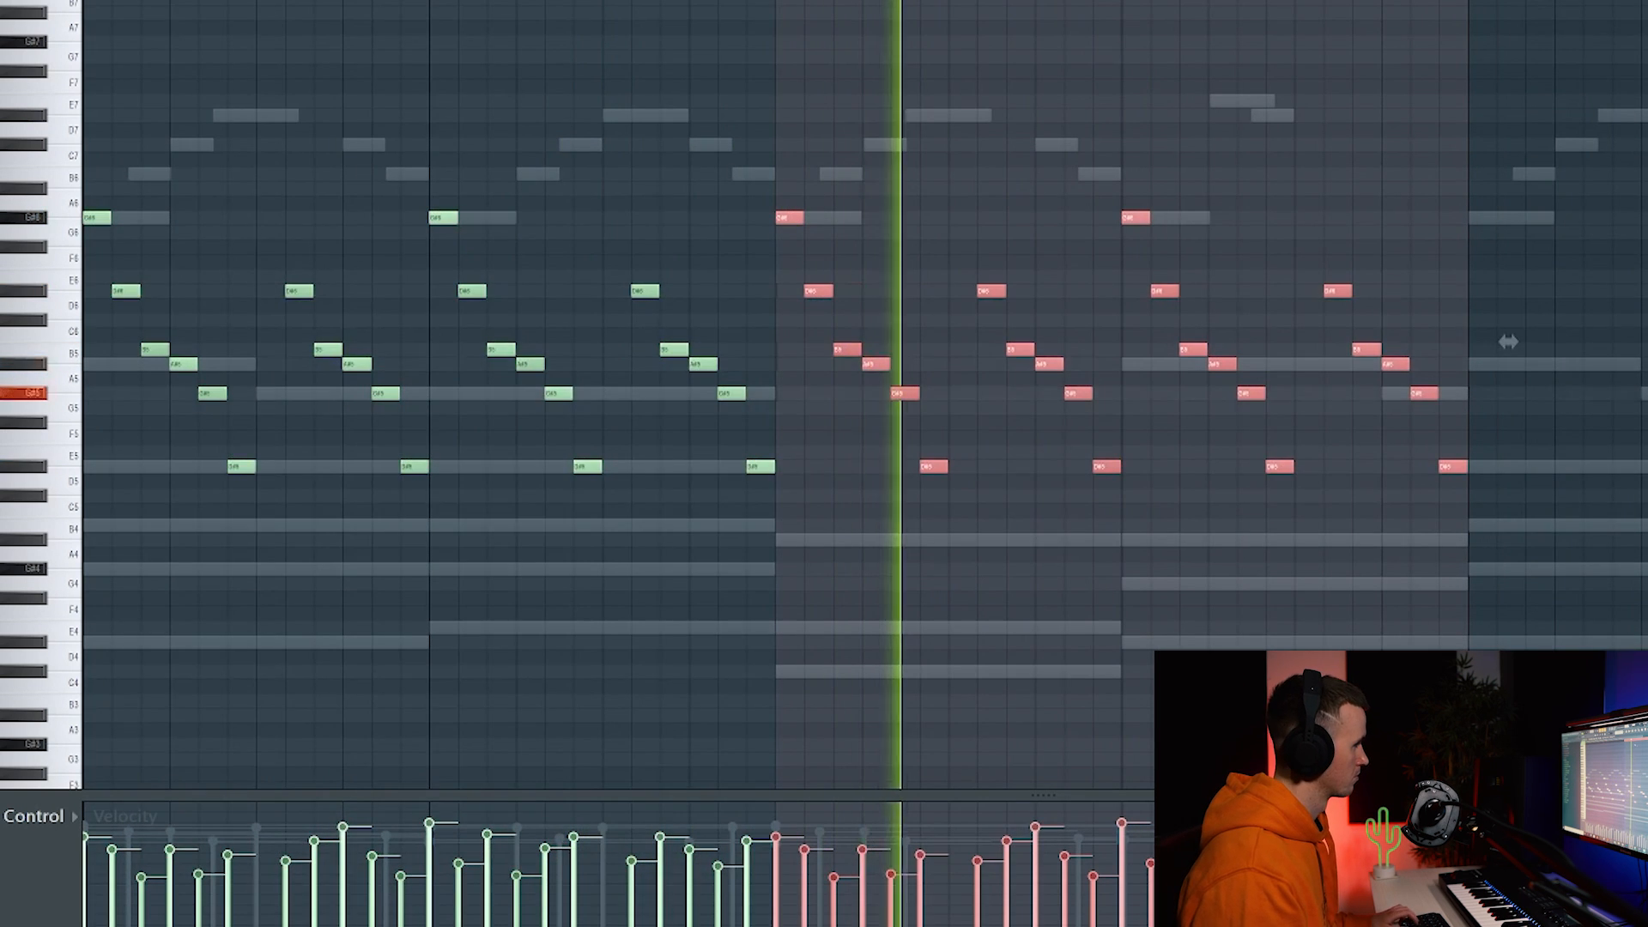
pyautogui.hotkey('ctrl', 'd')
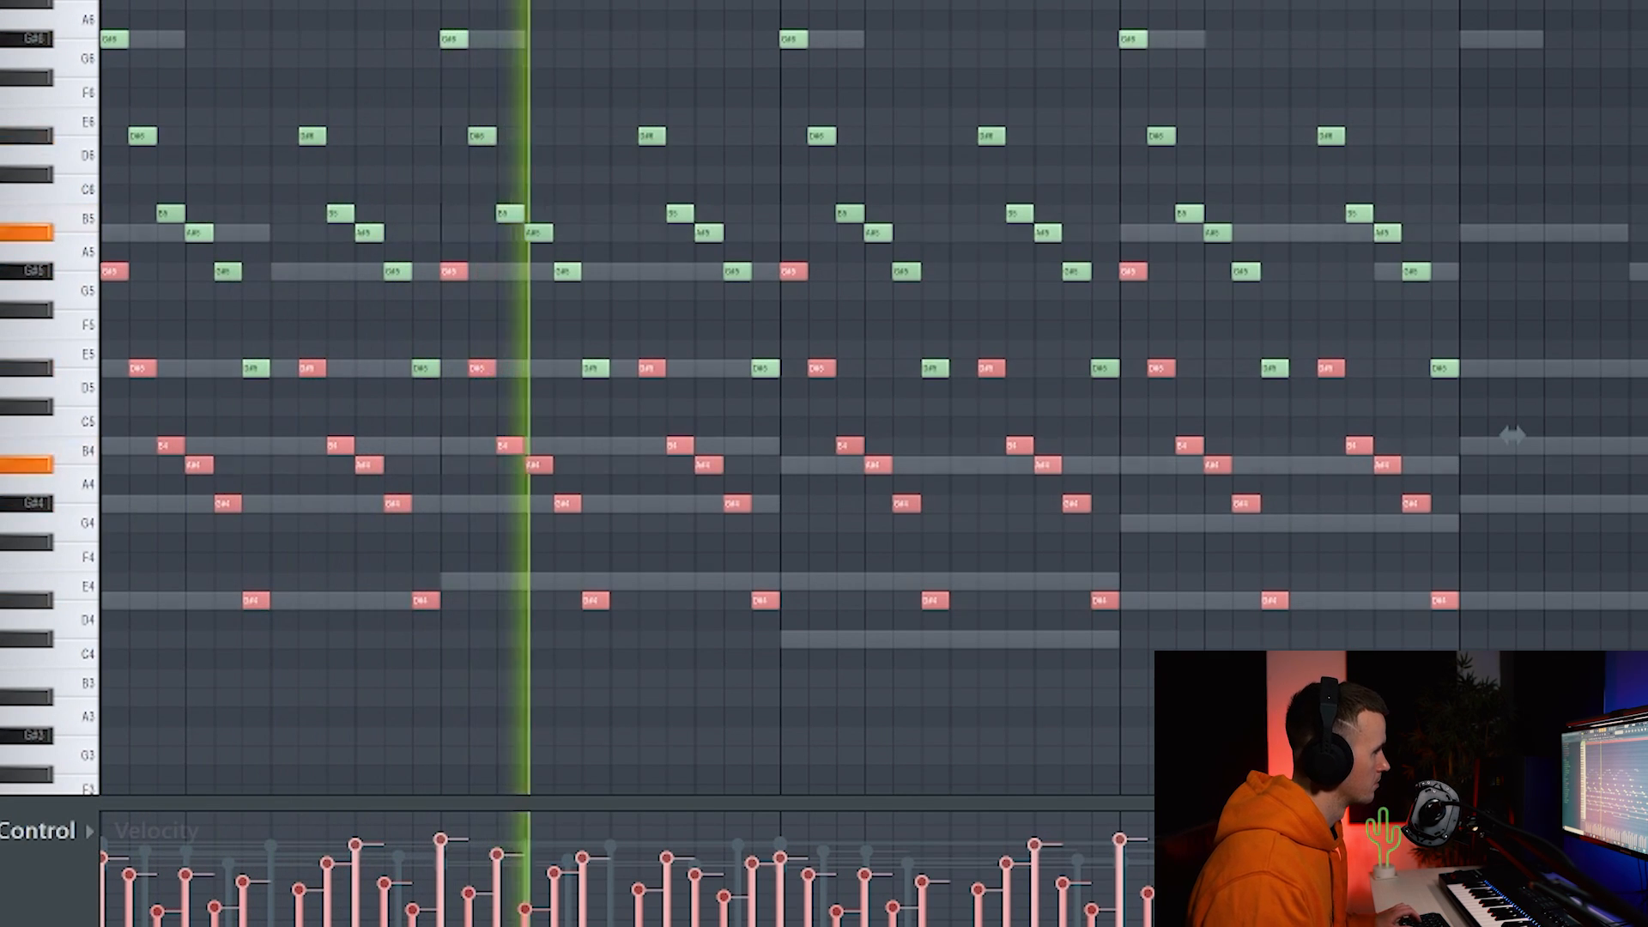
pyautogui.hotkey('ctrl', 'a')
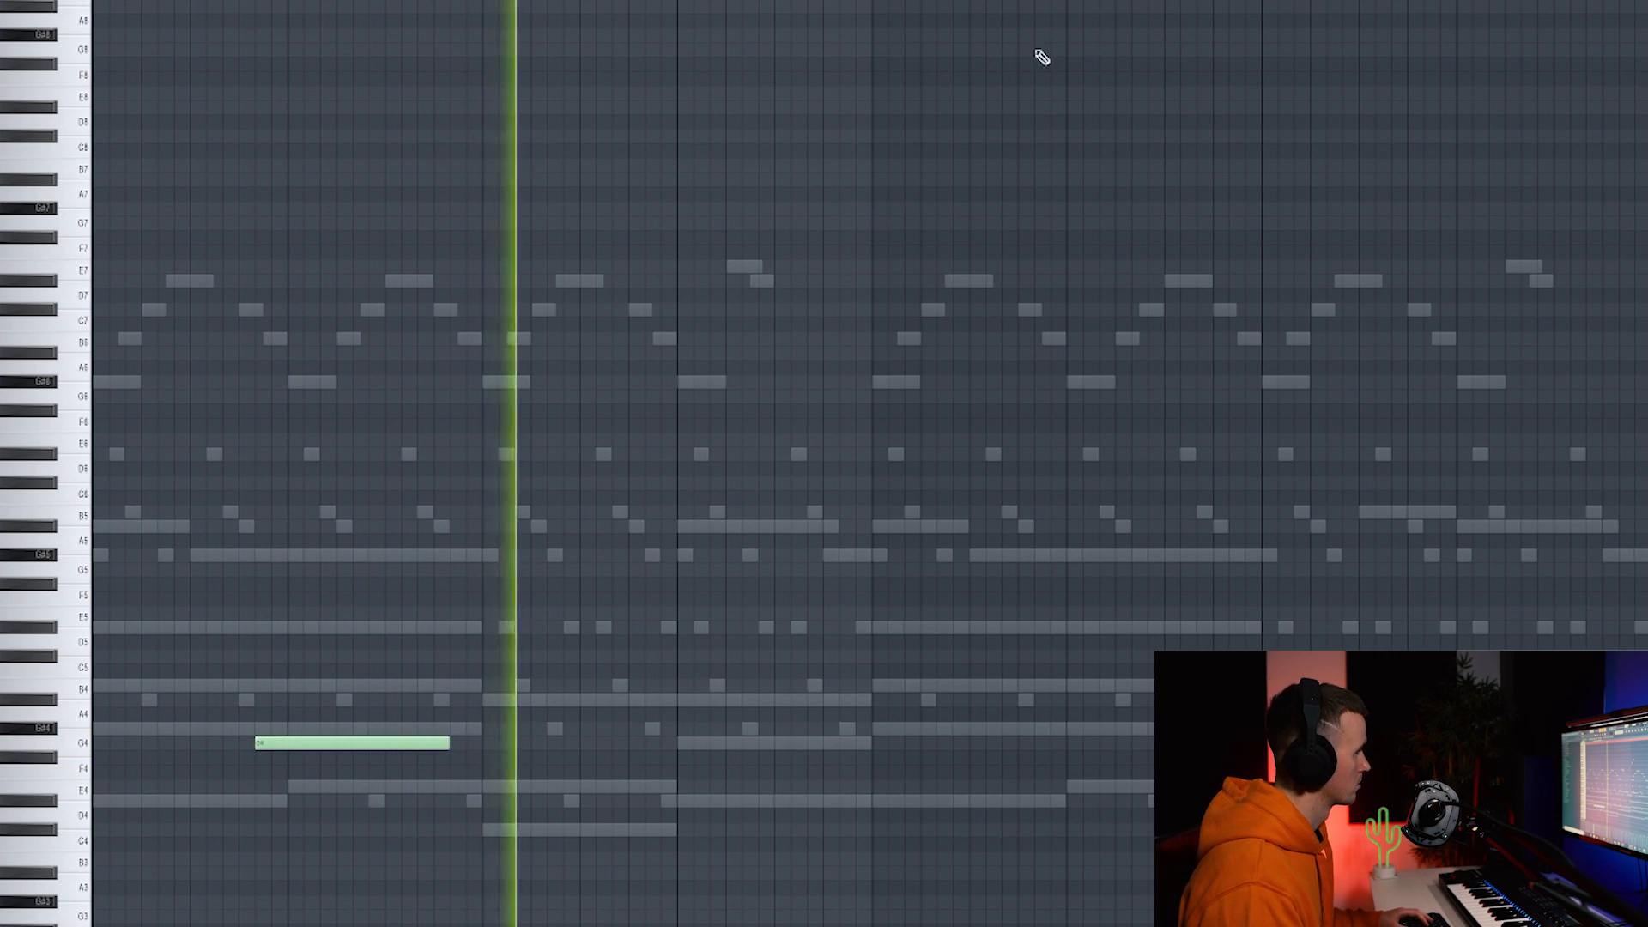
# Duplicate the long G4 note later in the pattern and open Arcade from the channel rack.
pyautogui.moveTo(93, 2); pyautogui.dragTo(888, 1)
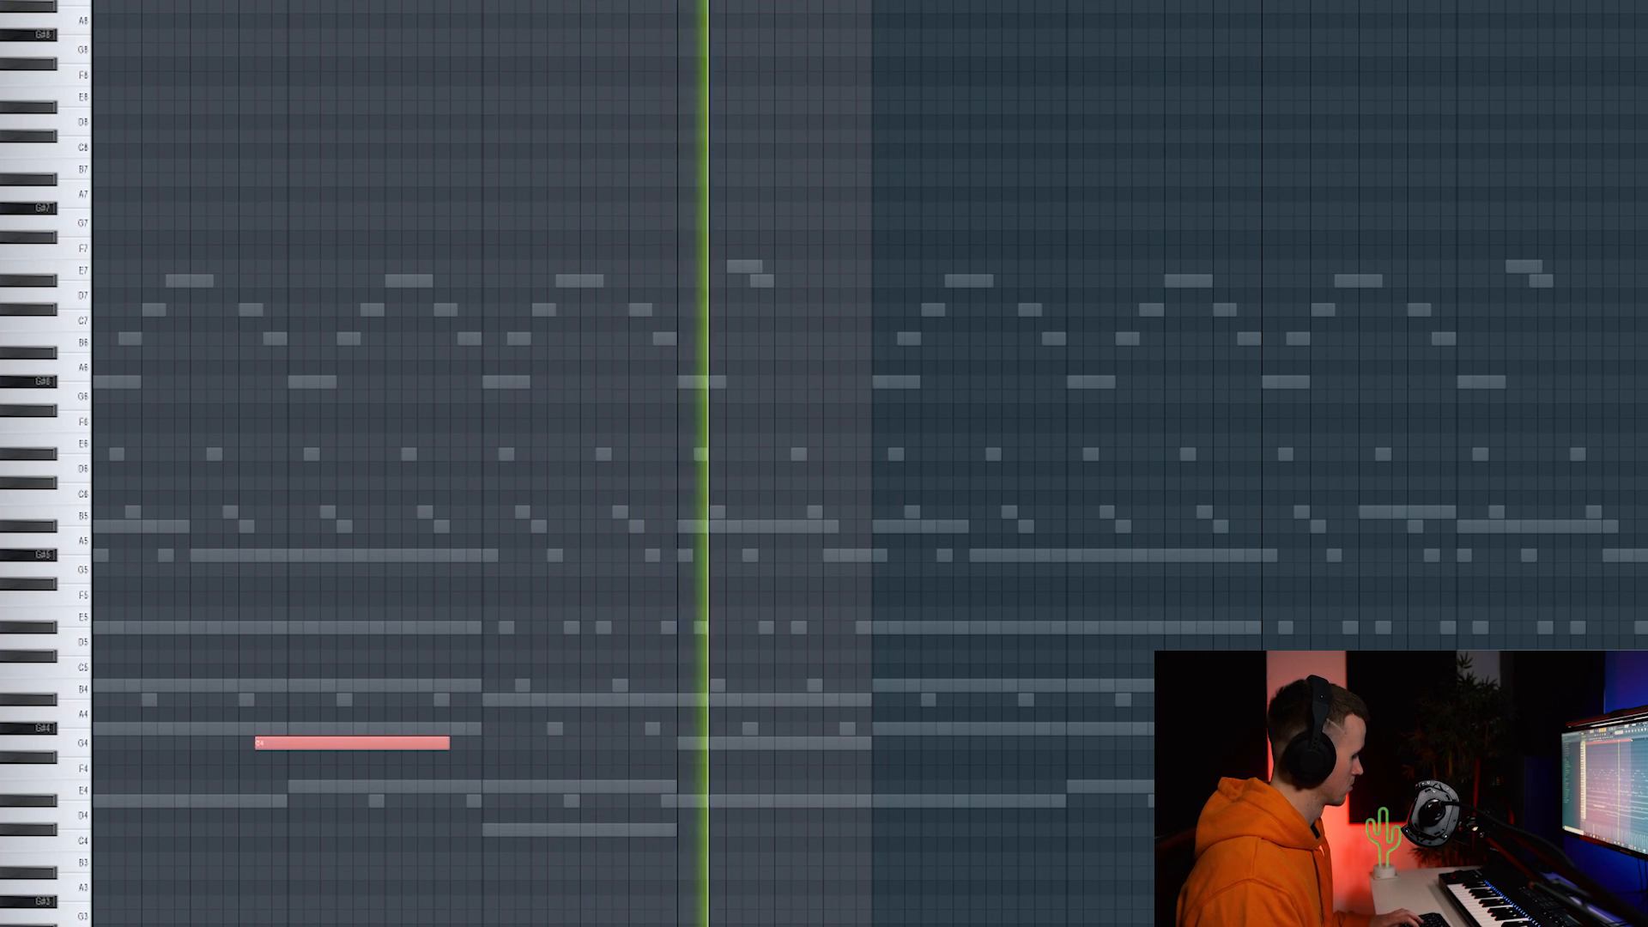
pyautogui.hotkey('ctrl', 'b')
pyautogui.keyDown('ctrl'); pyautogui.click(1081, 395); pyautogui.keyUp('ctrl')
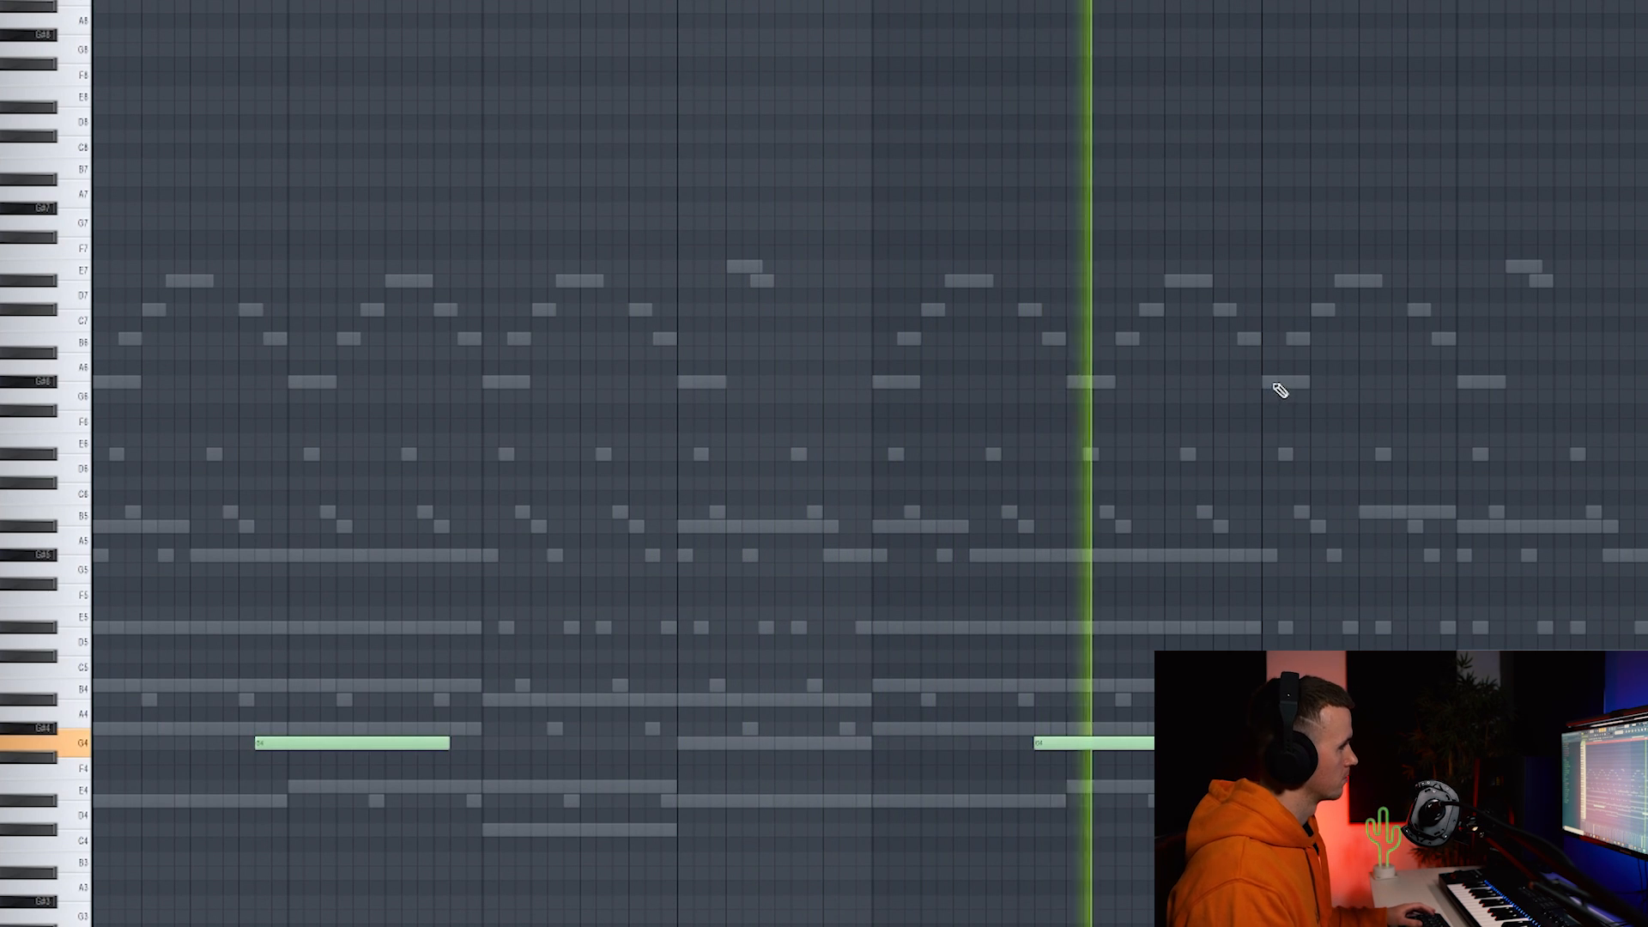
pyautogui.press('F6')
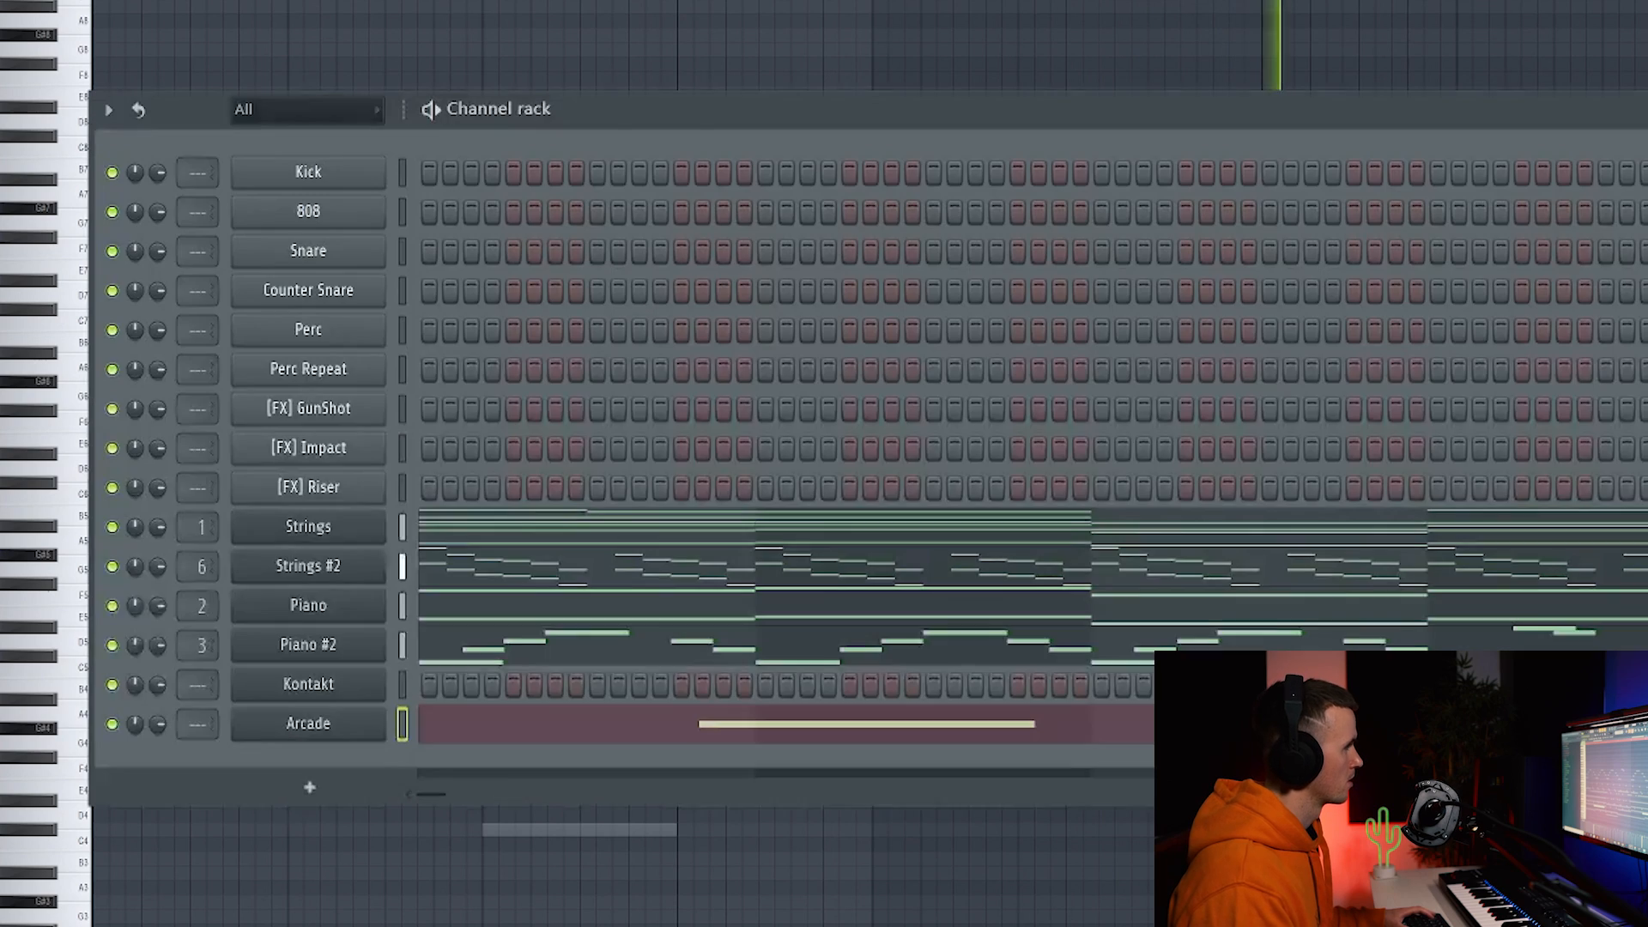
pyautogui.click(334, 735)
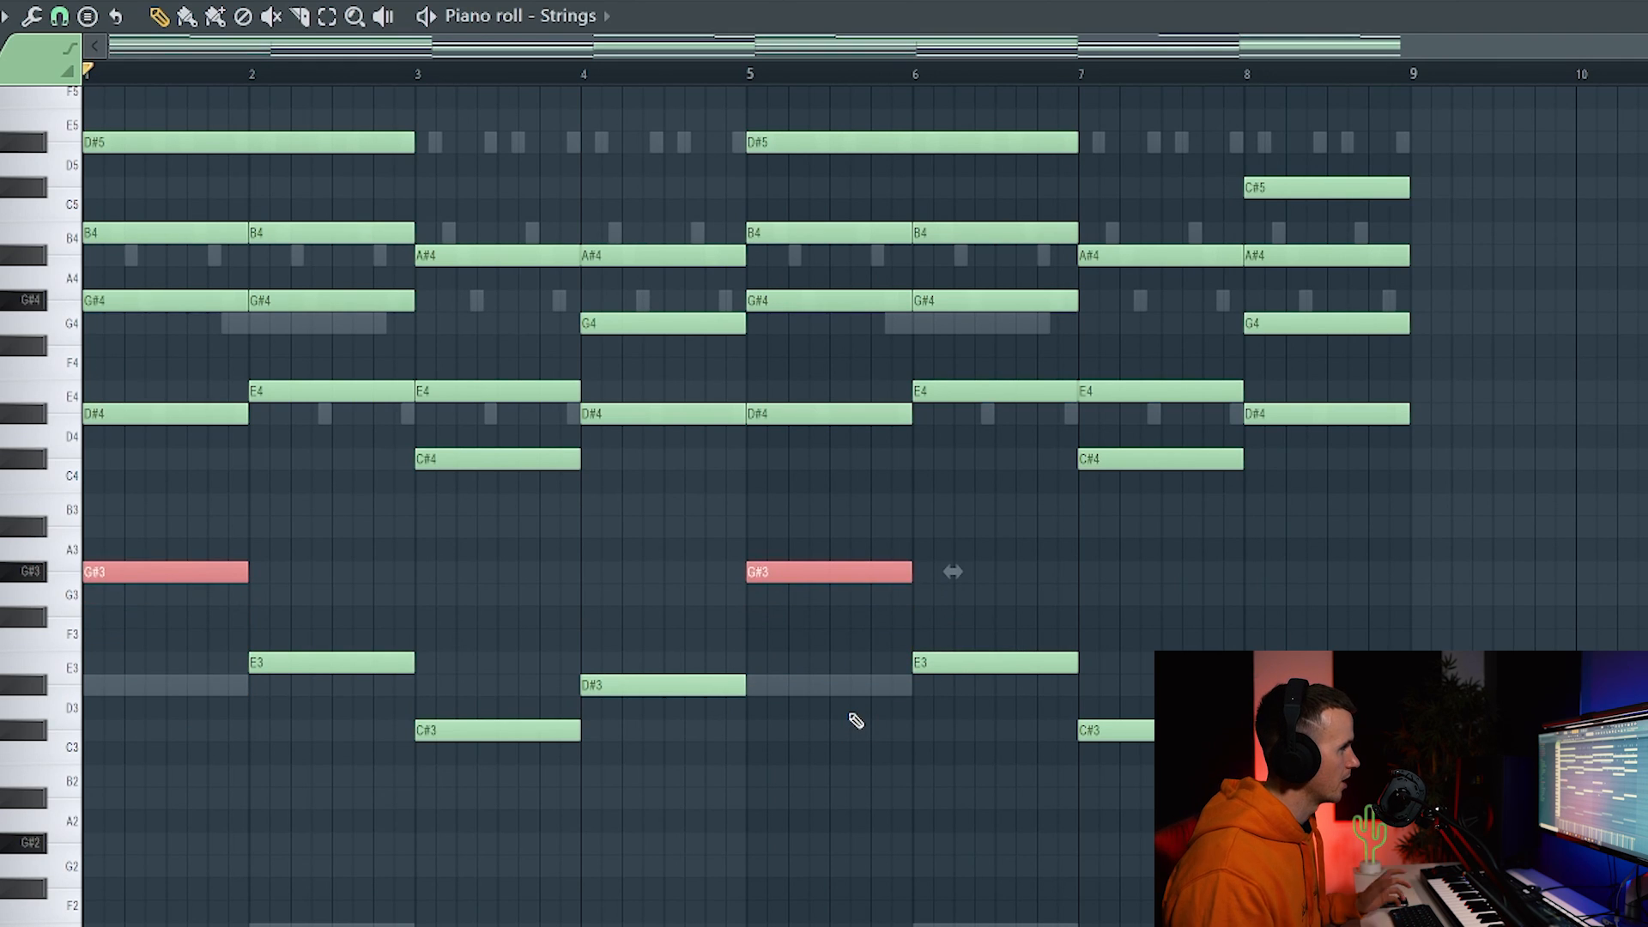
# Switch the piano roll to the Piano channel, then select and deselect the G#3 and G#2 root notes.
pyautogui.click(567, 14)
pyautogui.click(572, 56)
pyautogui.scroll(-3, 151, 591)
pyautogui.moveTo(127, 474); pyautogui.dragTo(139, 579)
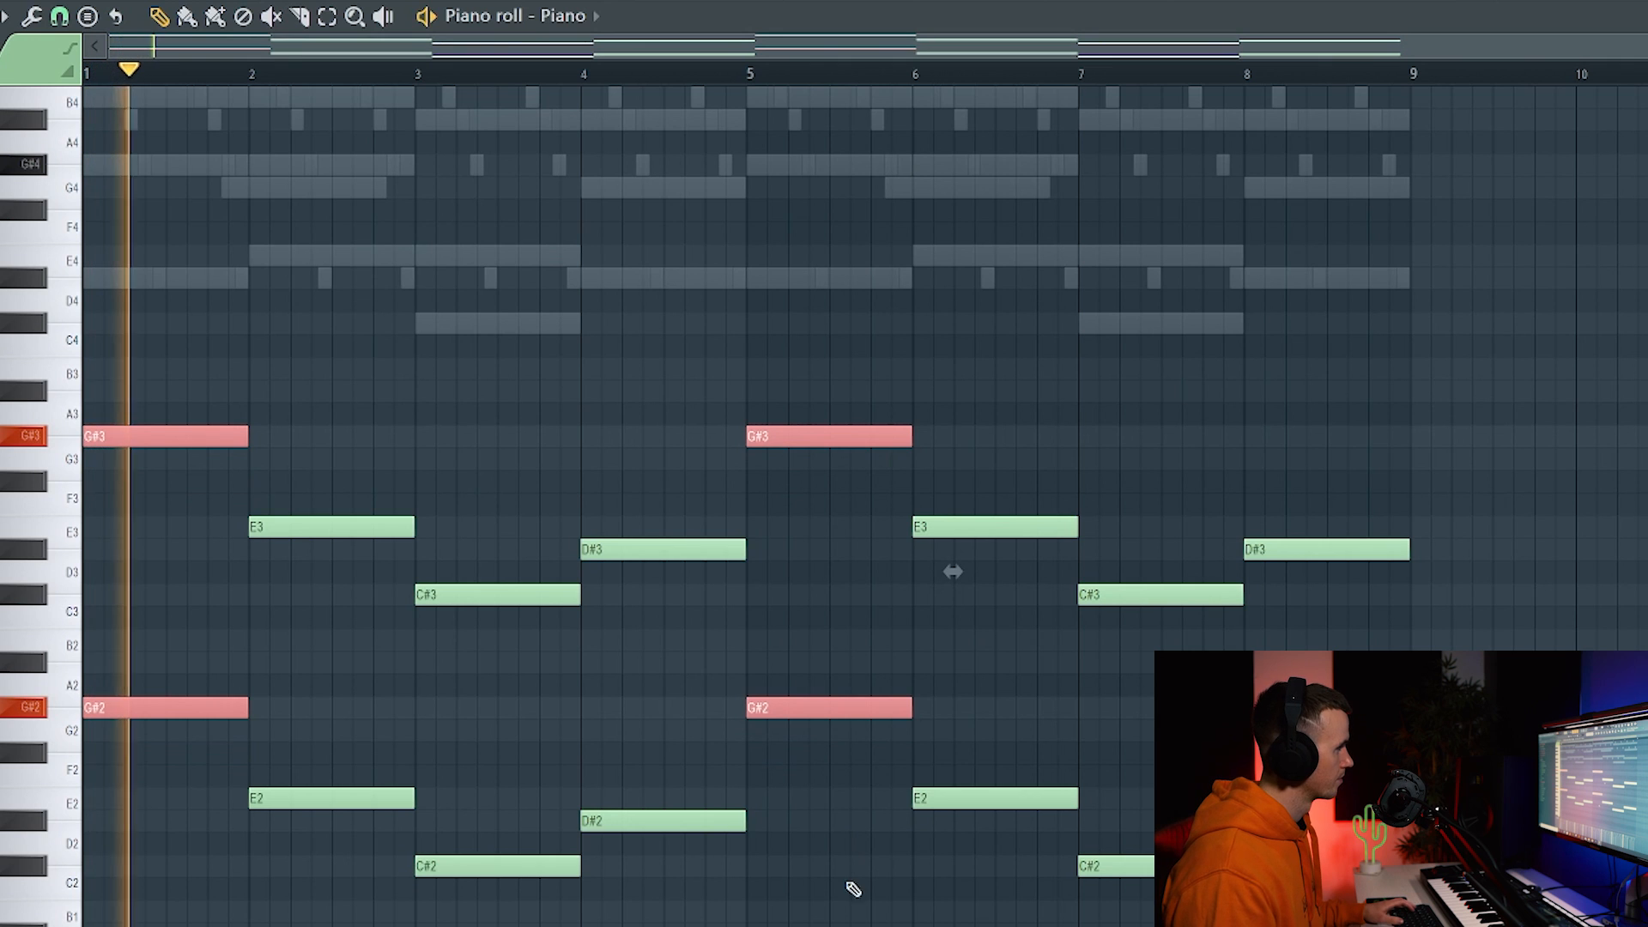
pyautogui.hotkey('ctrl', 'd')
pyautogui.scroll(2, 747, 506)
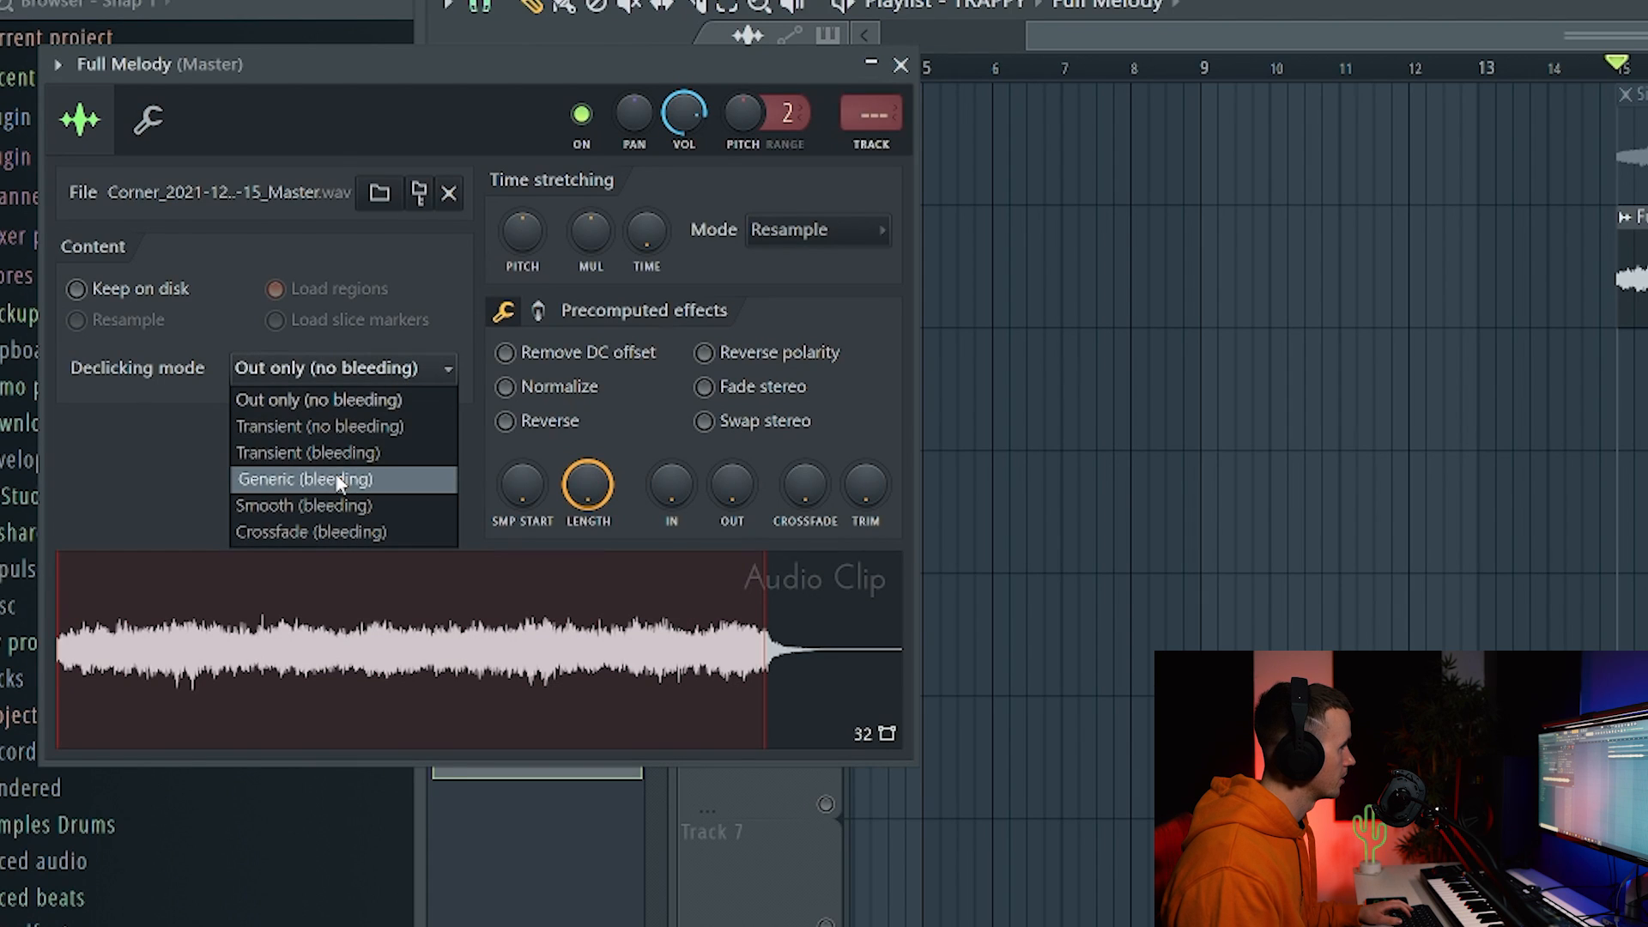
# Set declicking to Generic (bleeding), chop the clip into time-based slices, and play from bar 22.
pyautogui.click(338, 479)
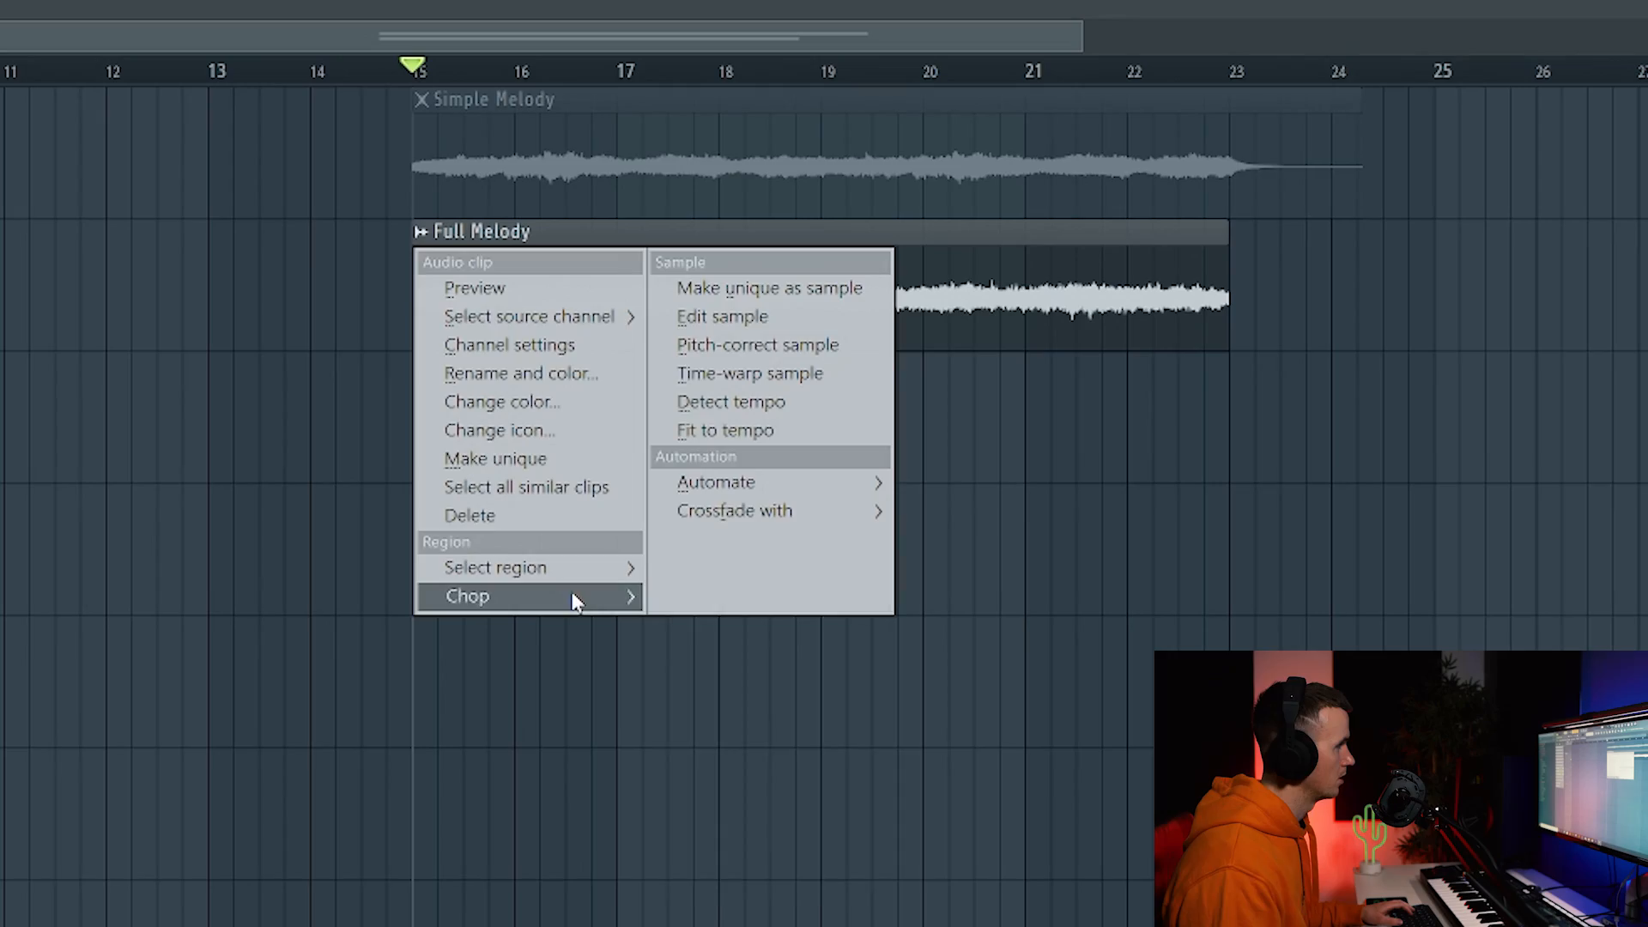
pyautogui.moveTo(573, 601)
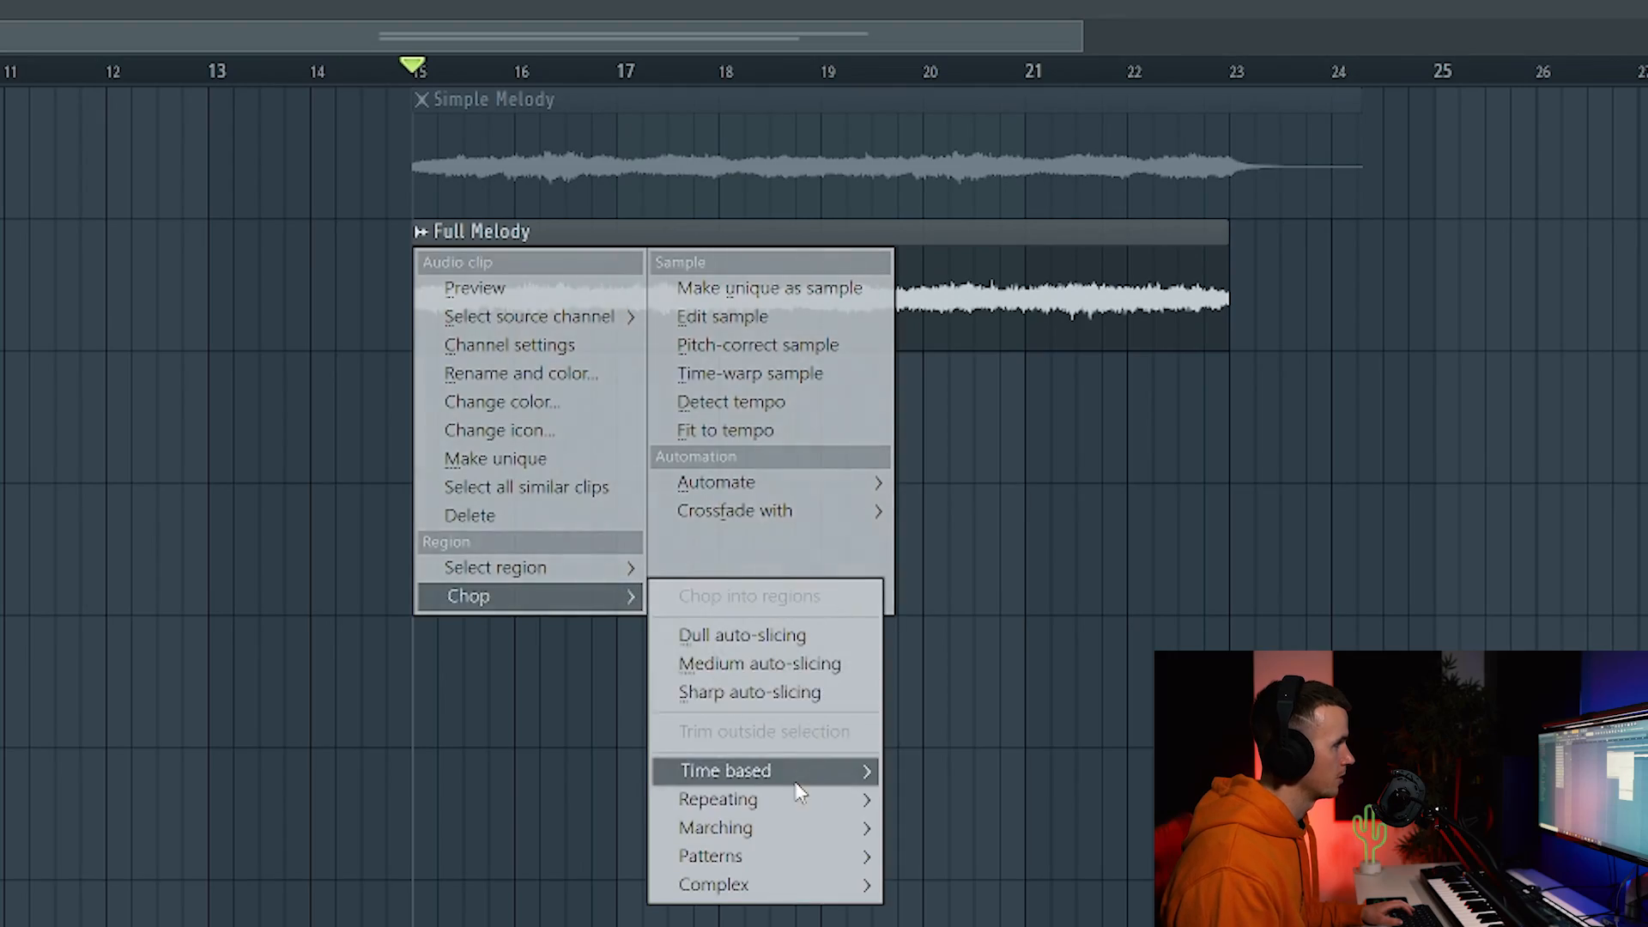
pyautogui.moveTo(796, 777)
pyautogui.click(991, 771)
pyautogui.click(1132, 70)
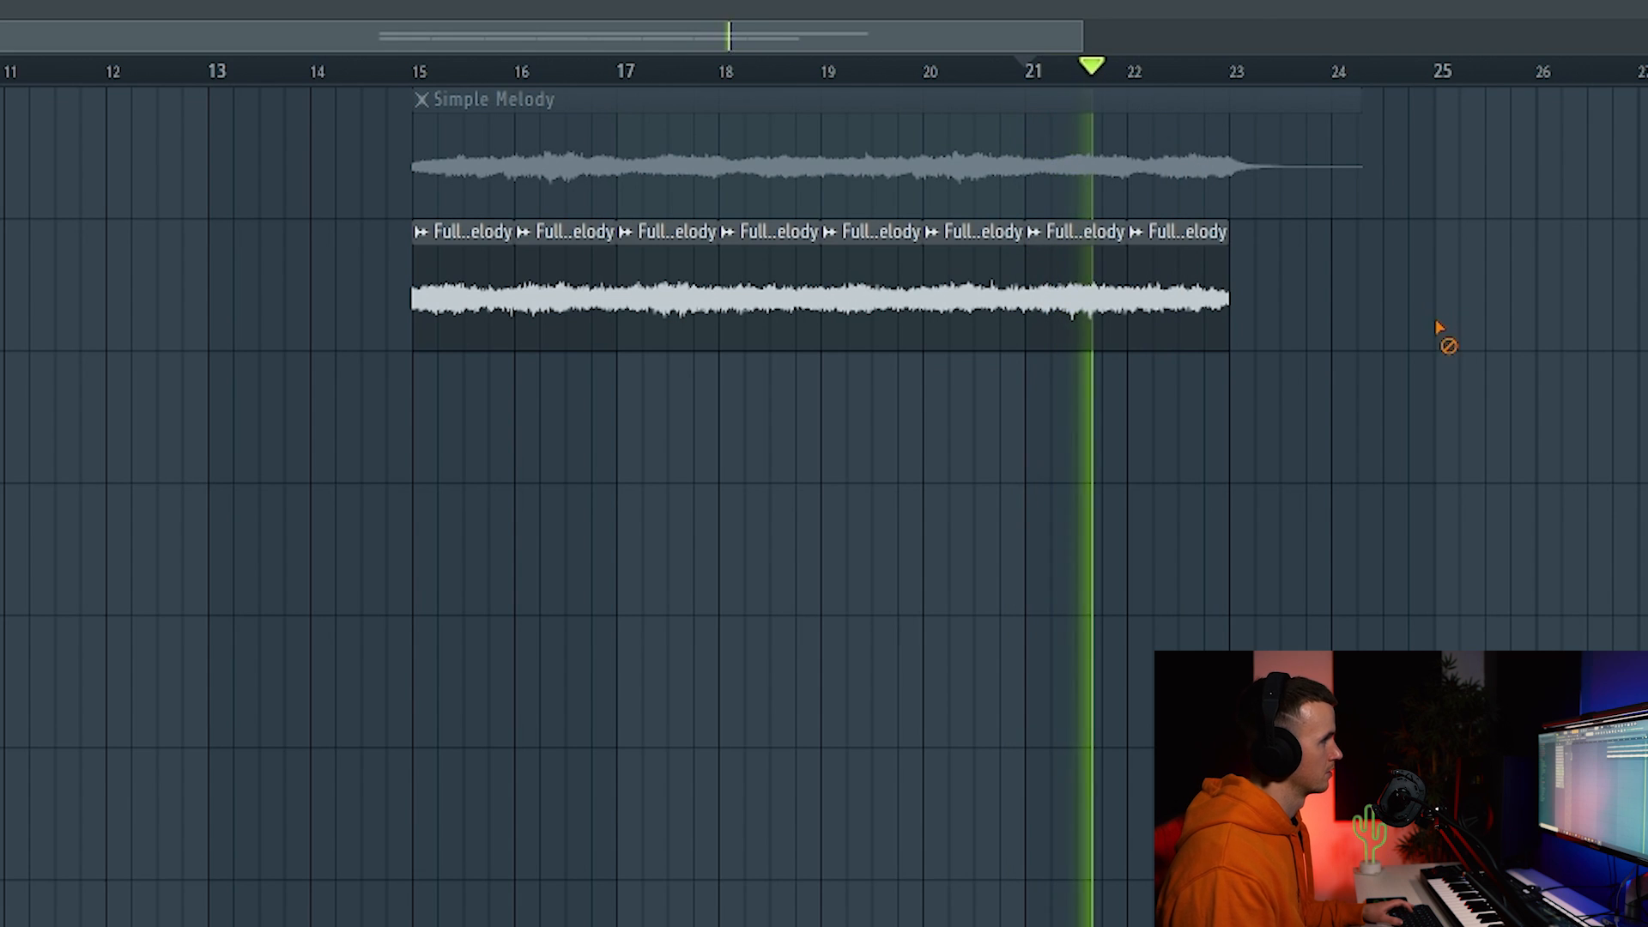
# Clone the last melody slices onward to bars 27–29 and deselect them.
pyautogui.scroll(-3, 1265, 378)
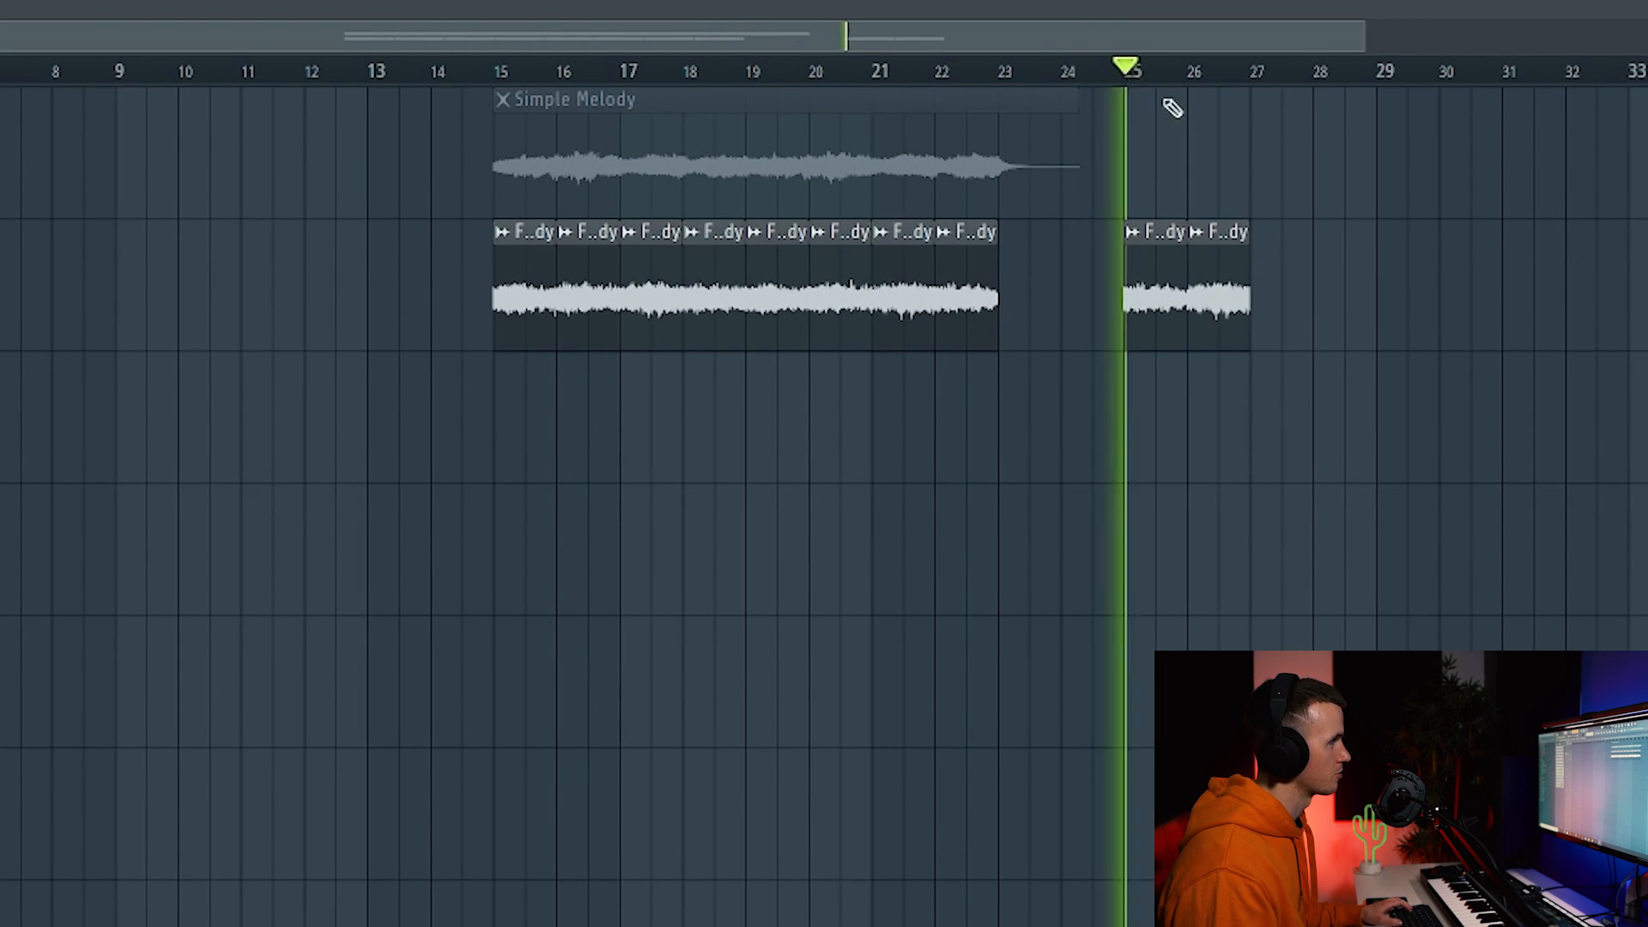
pyautogui.moveTo(1254, 261)
pyautogui.mouseDown()
pyautogui.moveTo(1159, 318)
pyautogui.moveTo(1281, 297)
pyautogui.mouseUp()
pyautogui.scroll(-1, 1287, 336)
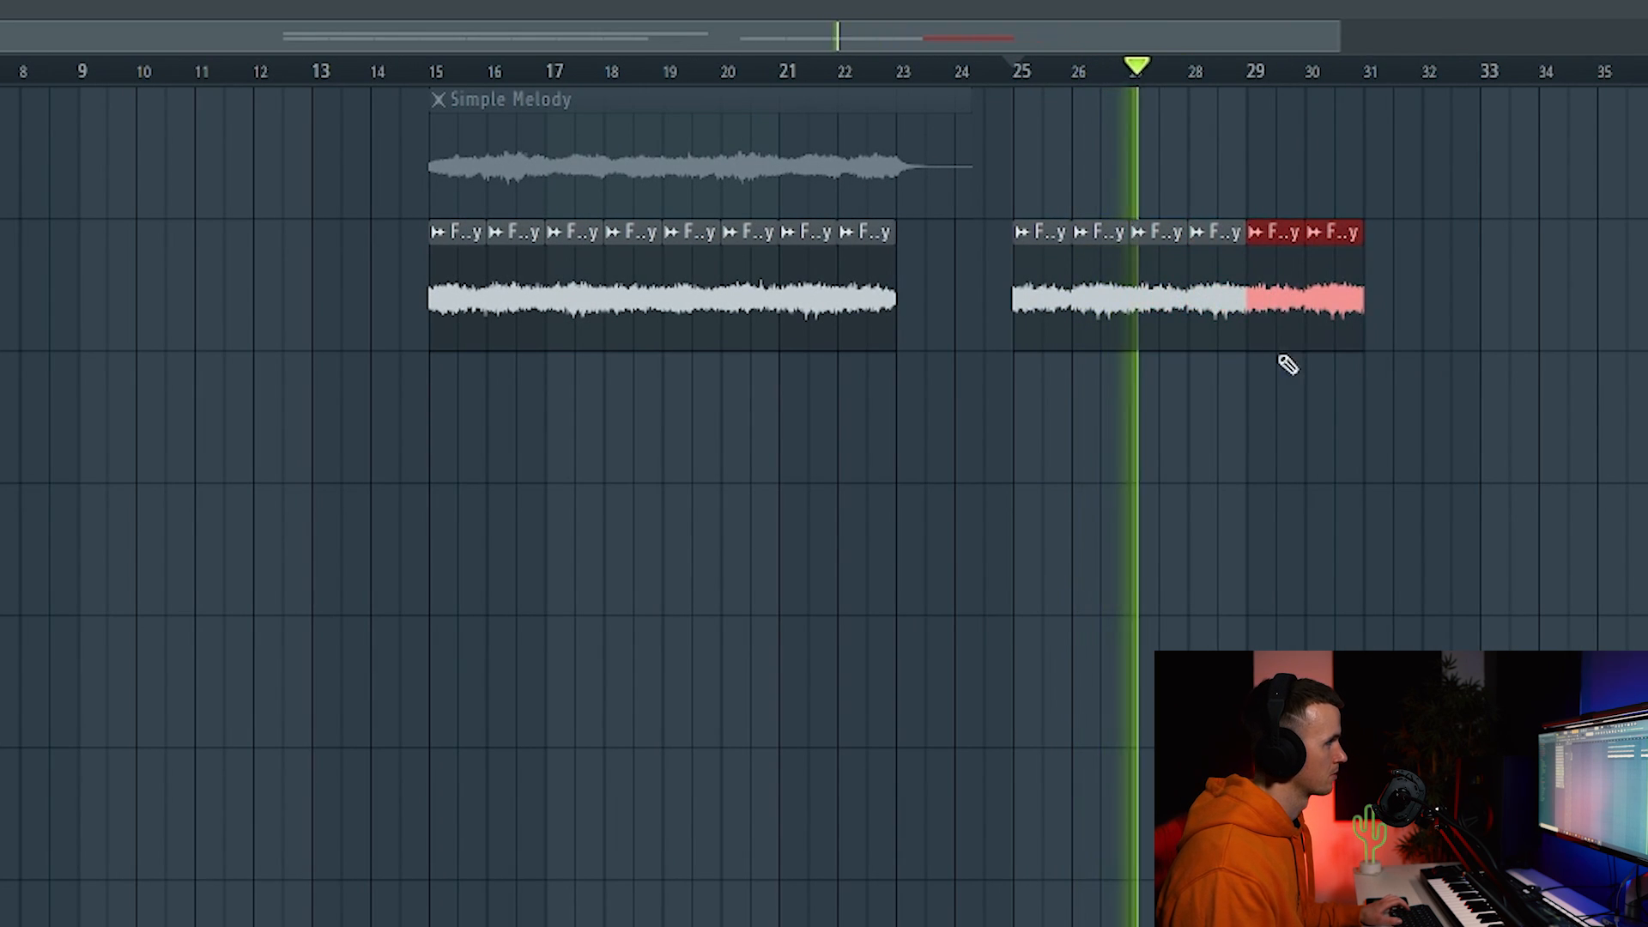
pyautogui.scroll(-1, 1287, 364)
pyautogui.click(1128, 453)
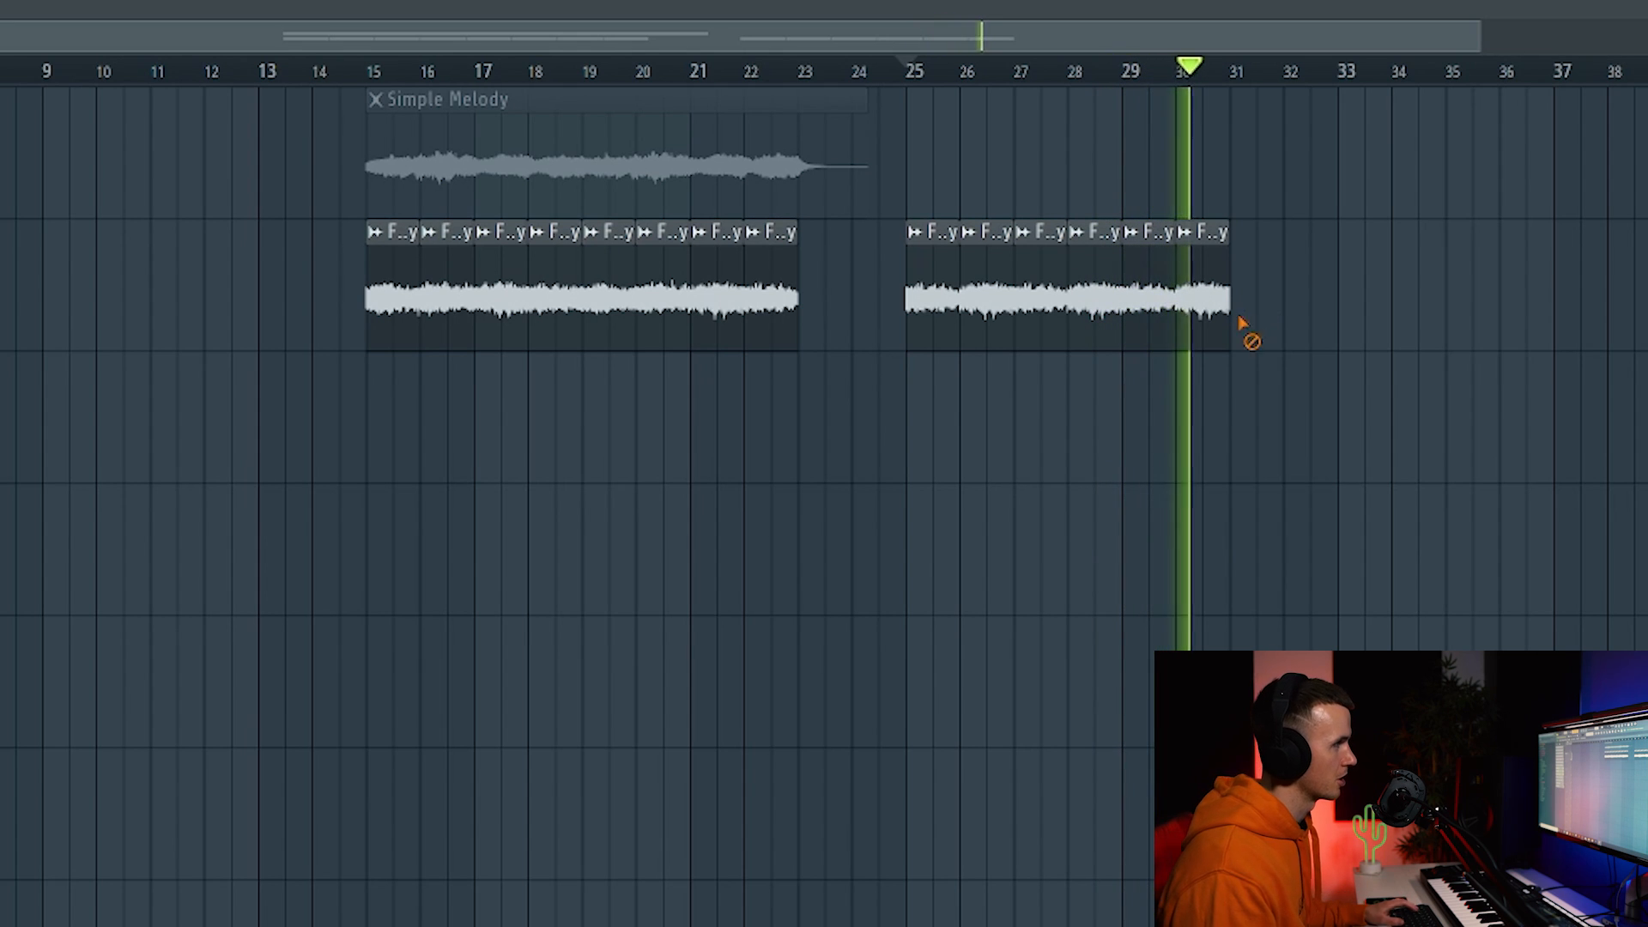
# Move playback back to around bar 20 and extend the second clip's end to about bar 33.
pyautogui.moveTo(773, 70); pyautogui.dragTo(605, 69)
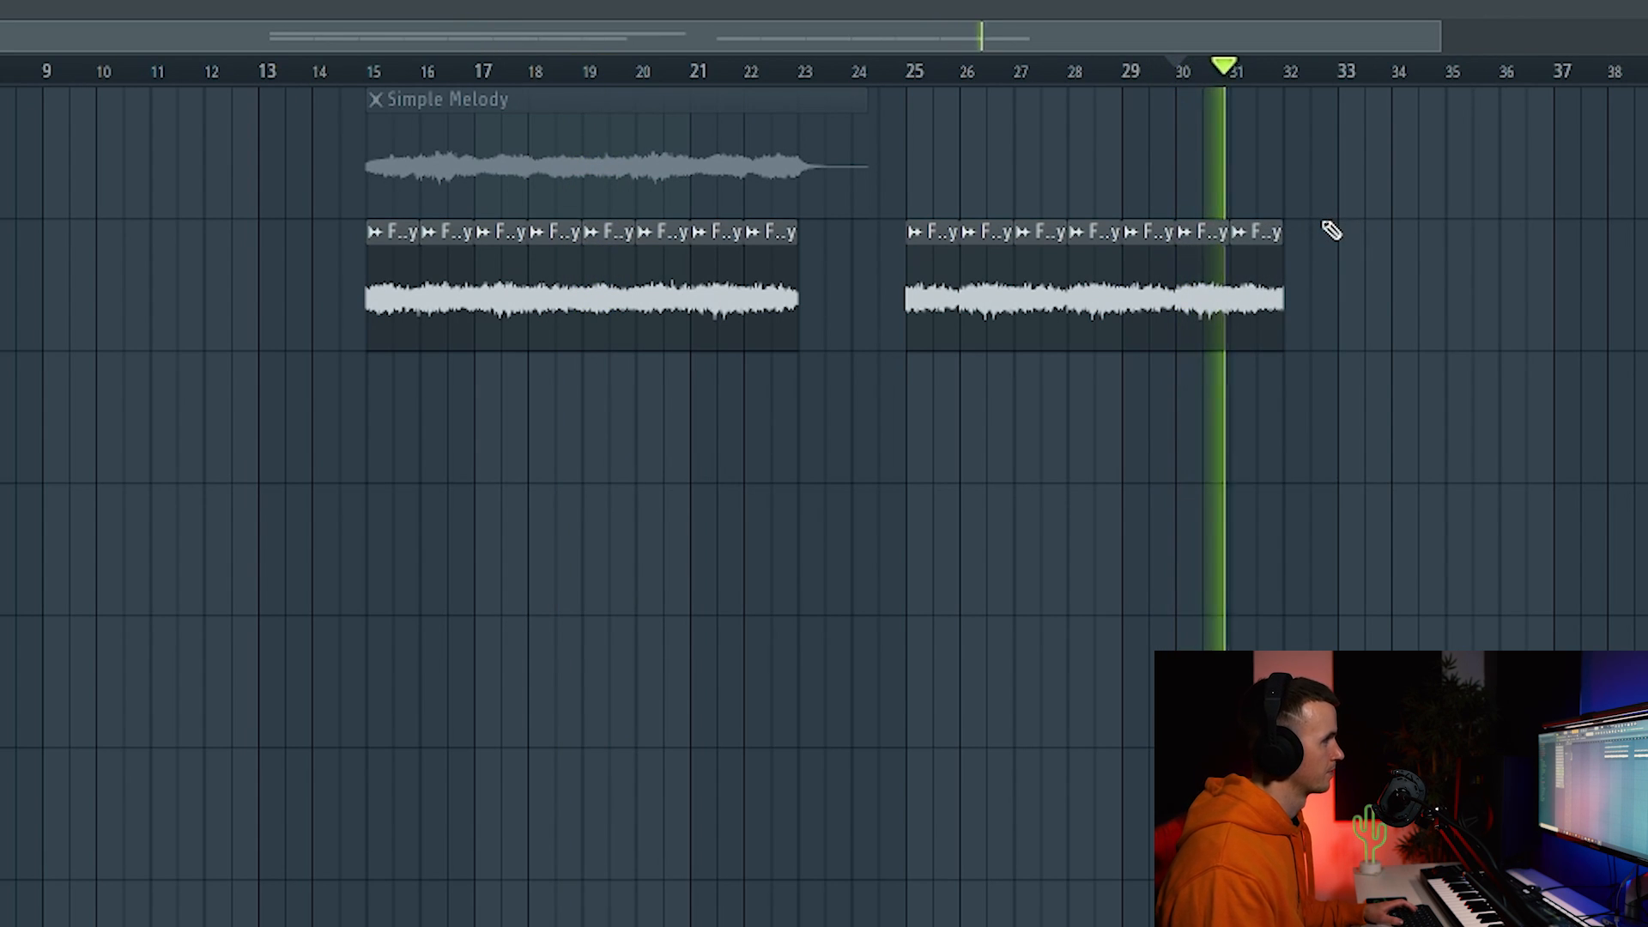
pyautogui.moveTo(1272, 302); pyautogui.dragTo(1309, 297)
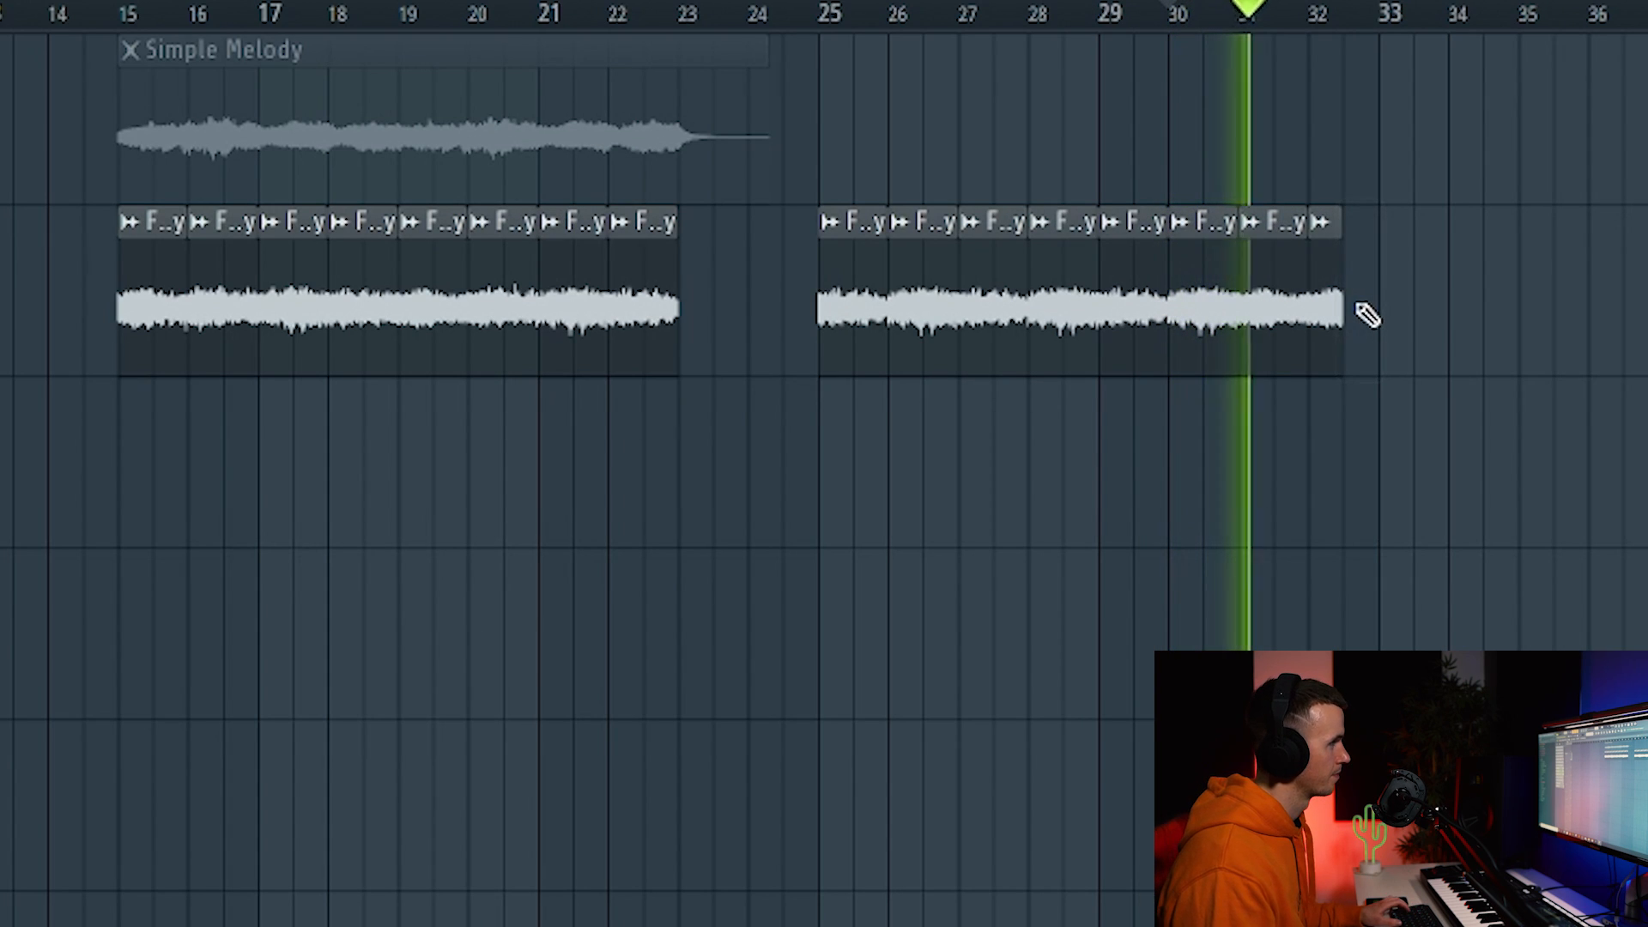
pyautogui.scroll(5, 1365, 316)
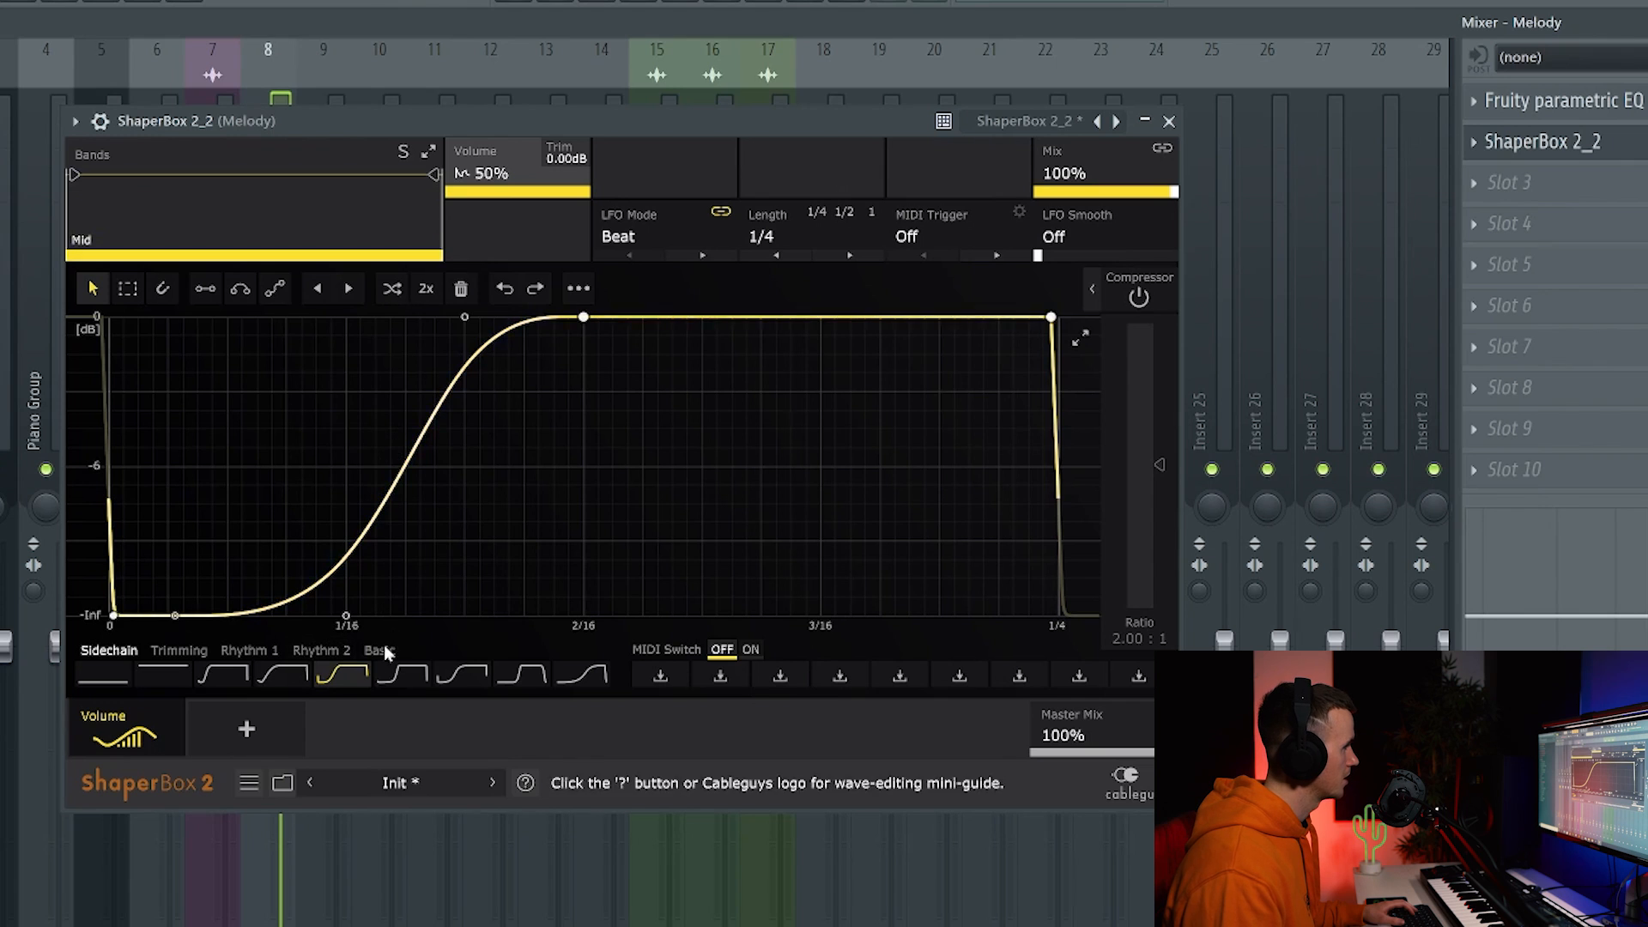
# Keep ShaperBox's LFO length at 1/4, then close the Melody track's Fruity parametric EQ window.
pyautogui.click(793, 238)
pyautogui.click(793, 525)
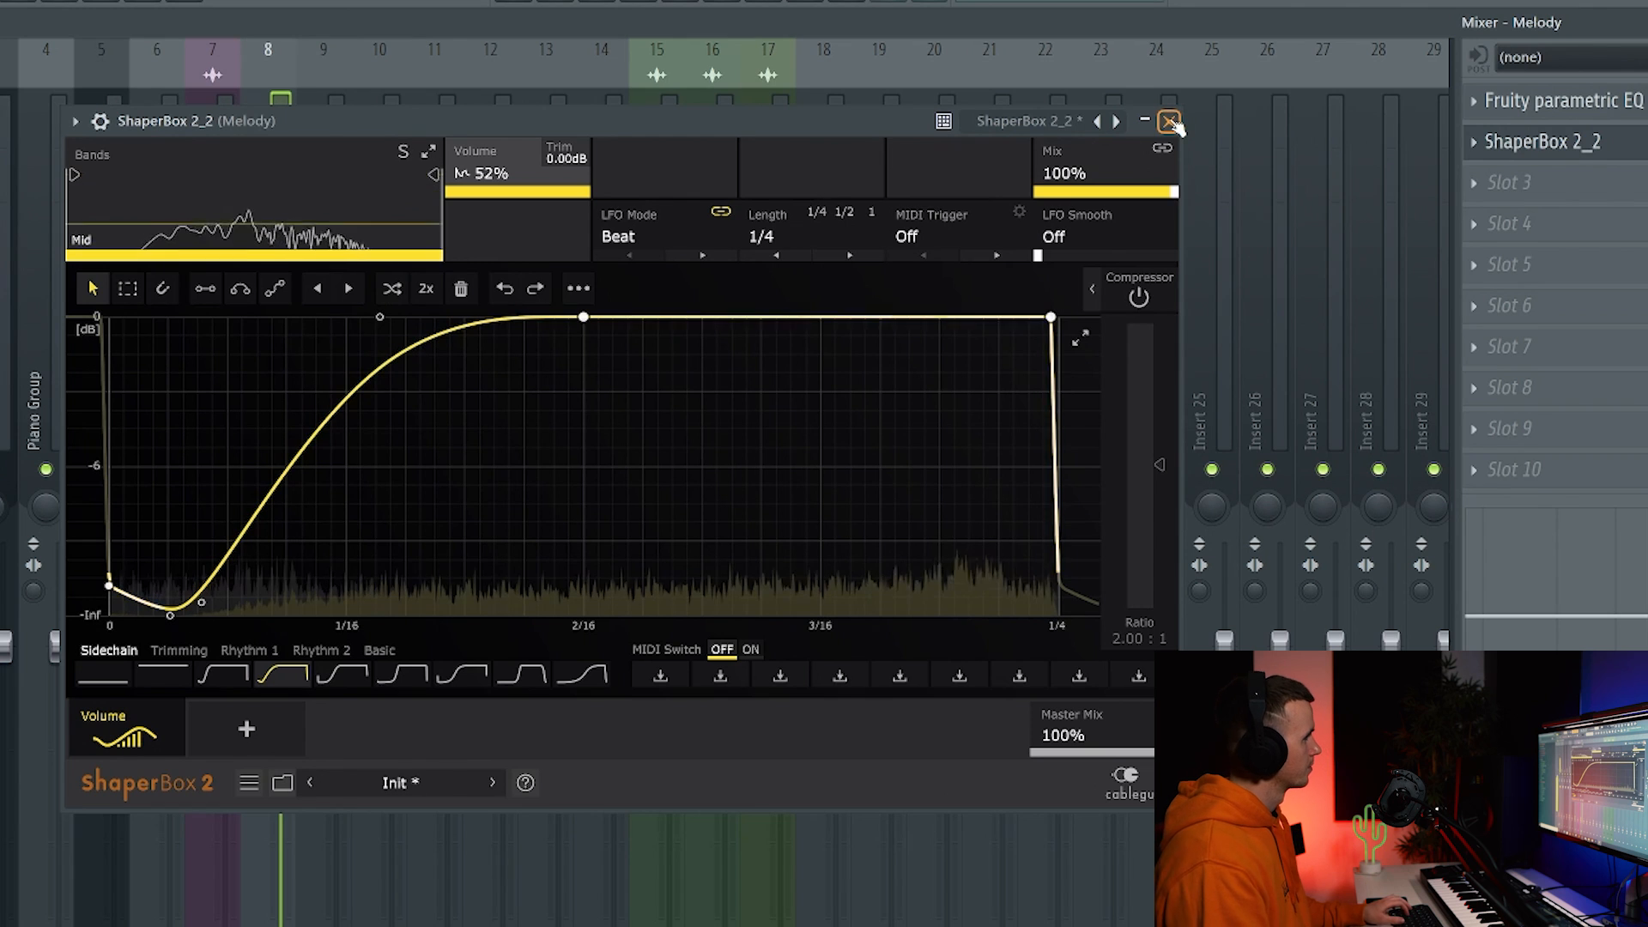
pyautogui.click(1599, 153)
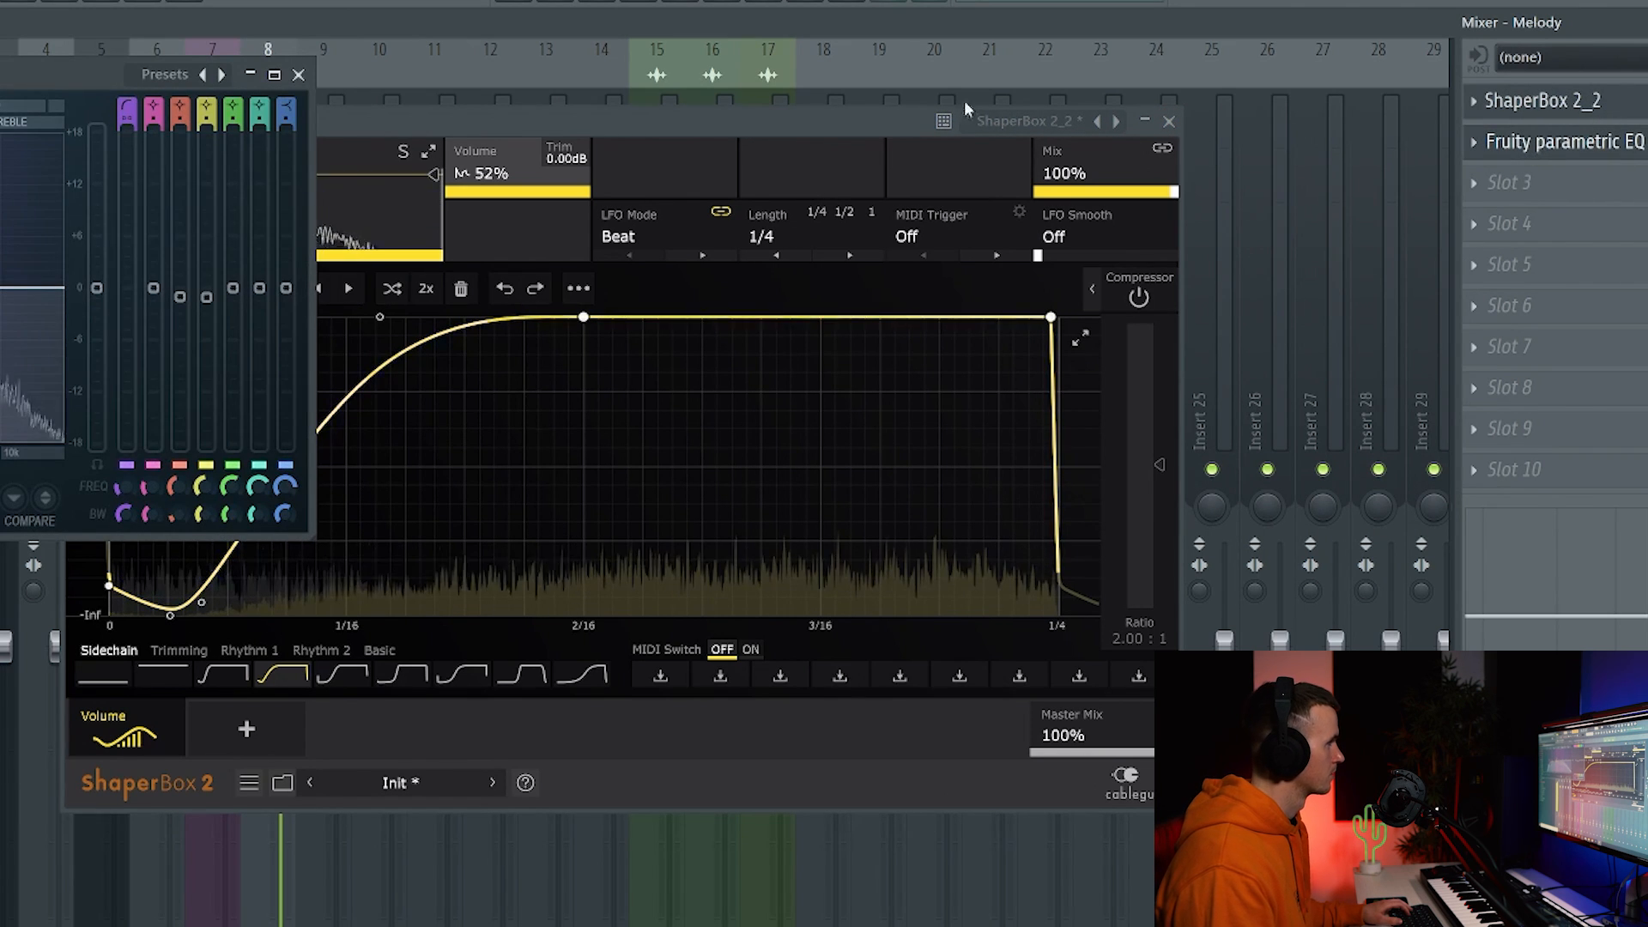
pyautogui.click(298, 75)
# Build a repeating C5 pulse by adding a second C5 and duplicating the notes three times.
pyautogui.click(1169, 121)
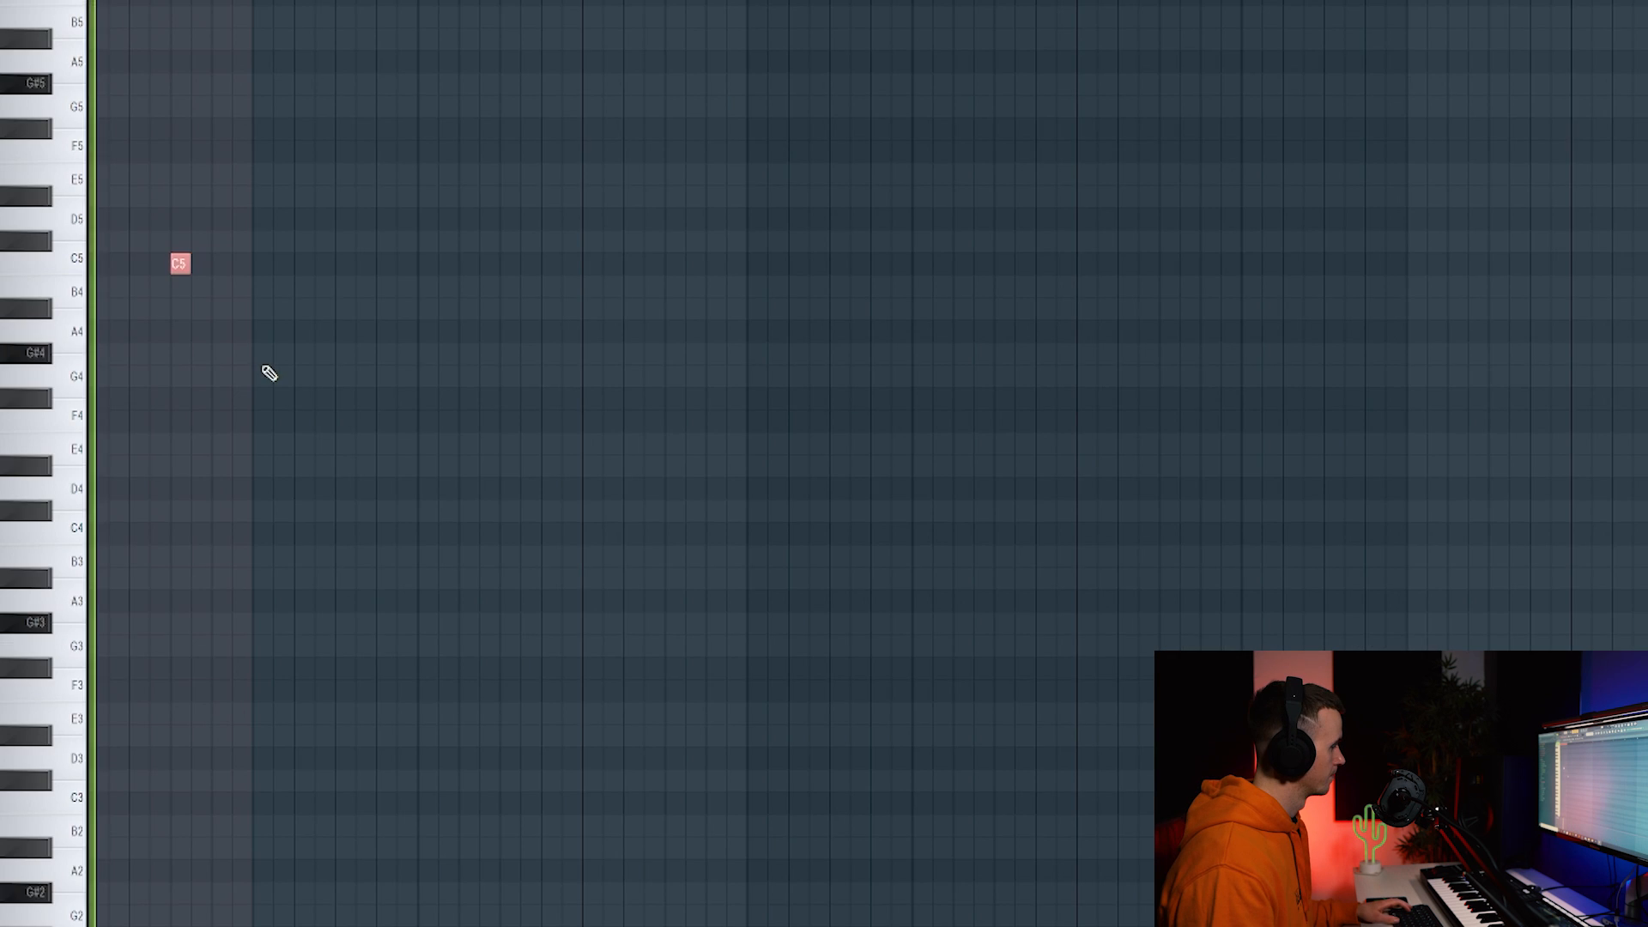
pyautogui.press('space')
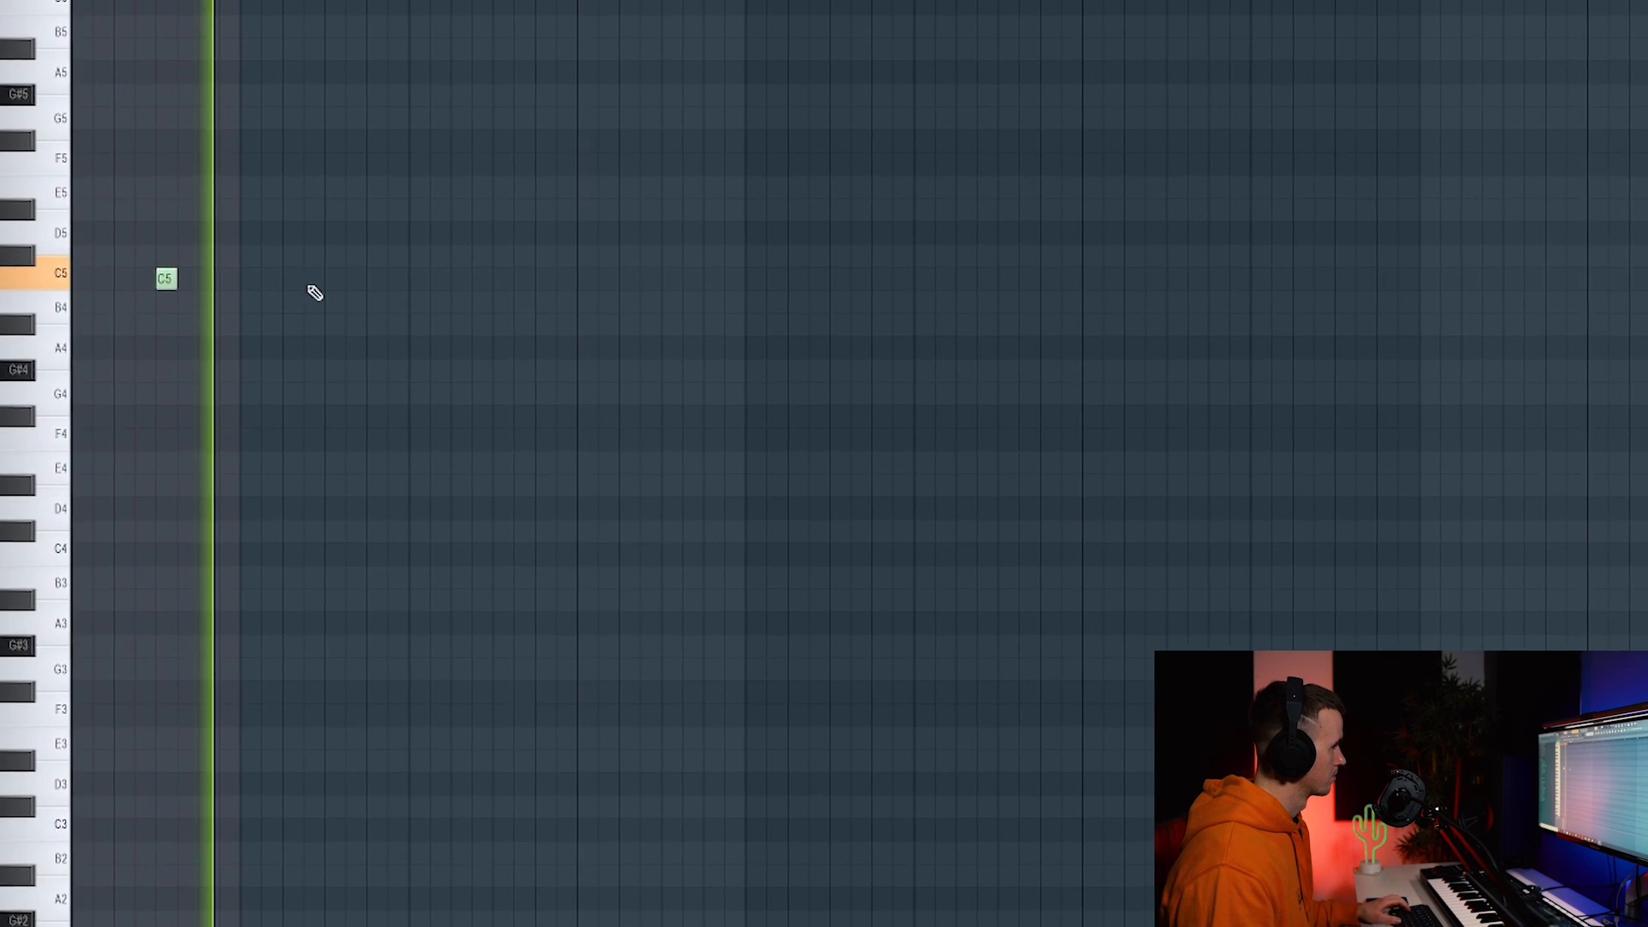
pyautogui.click(337, 273)
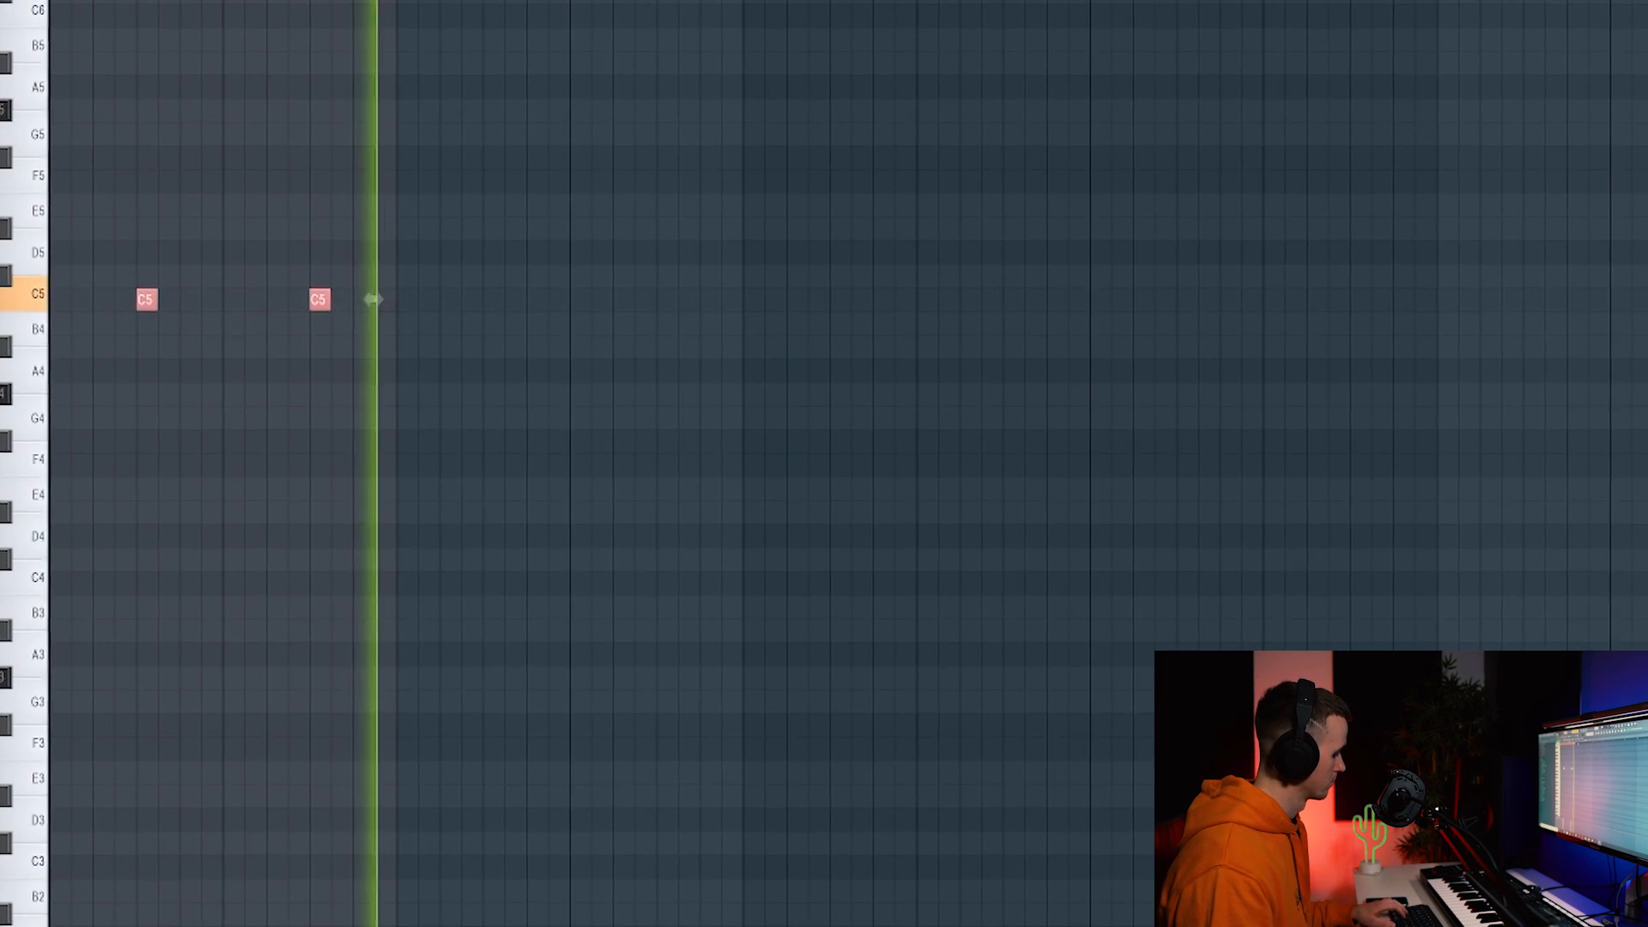
pyautogui.hotkey('ctrl', 'b')
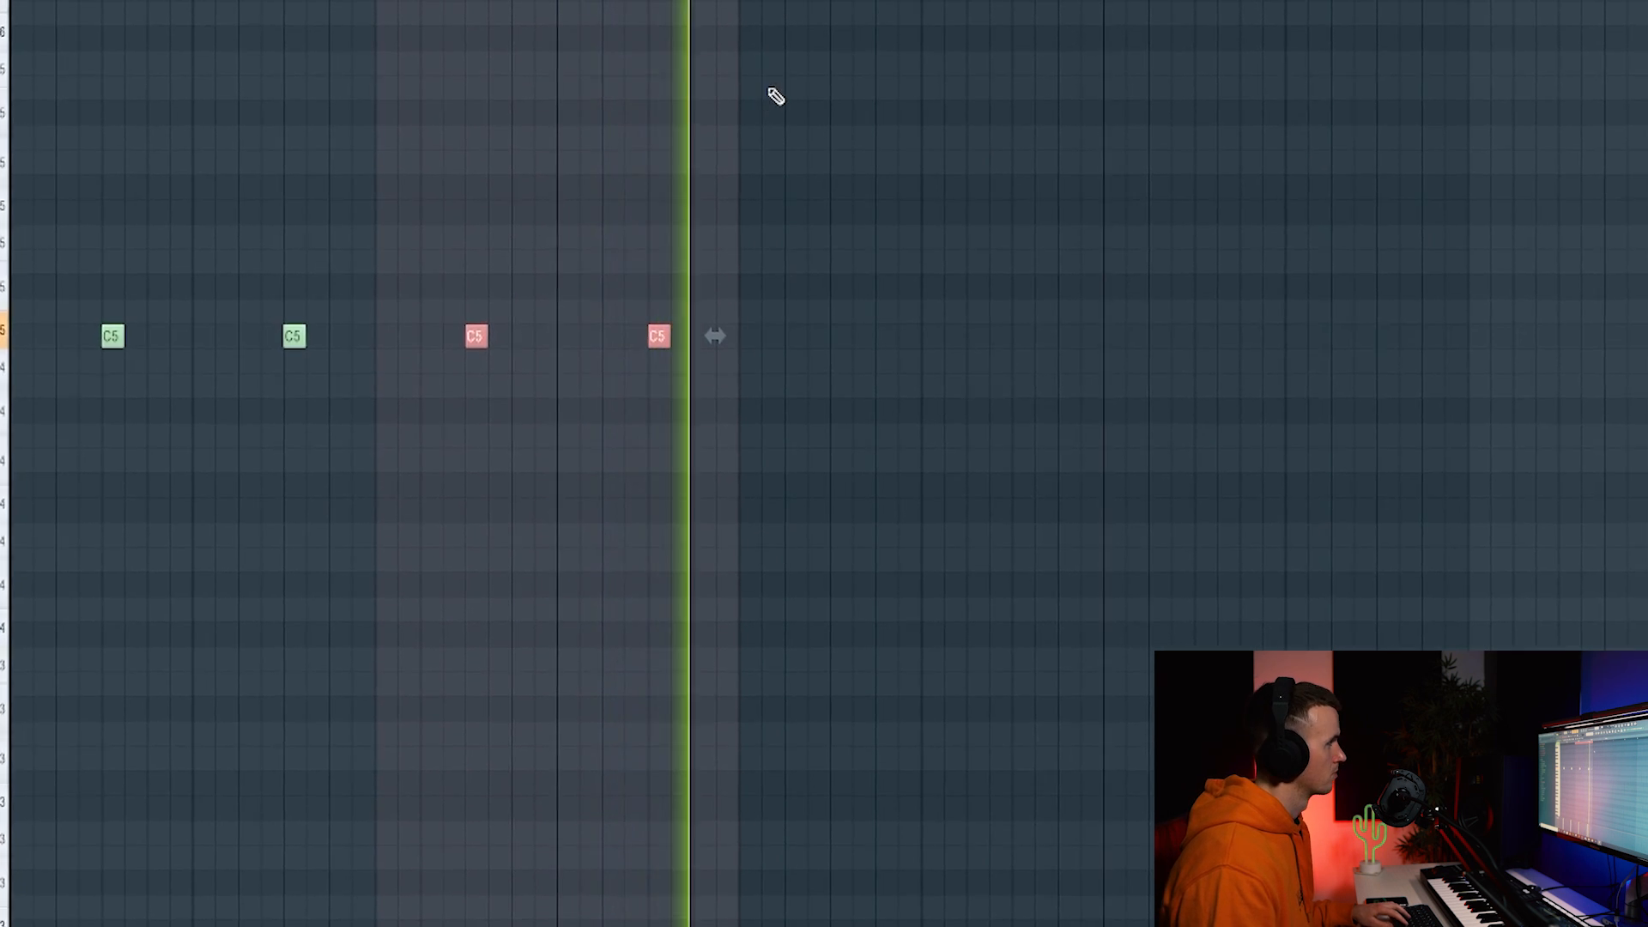
pyautogui.hotkey('ctrl', 'b')
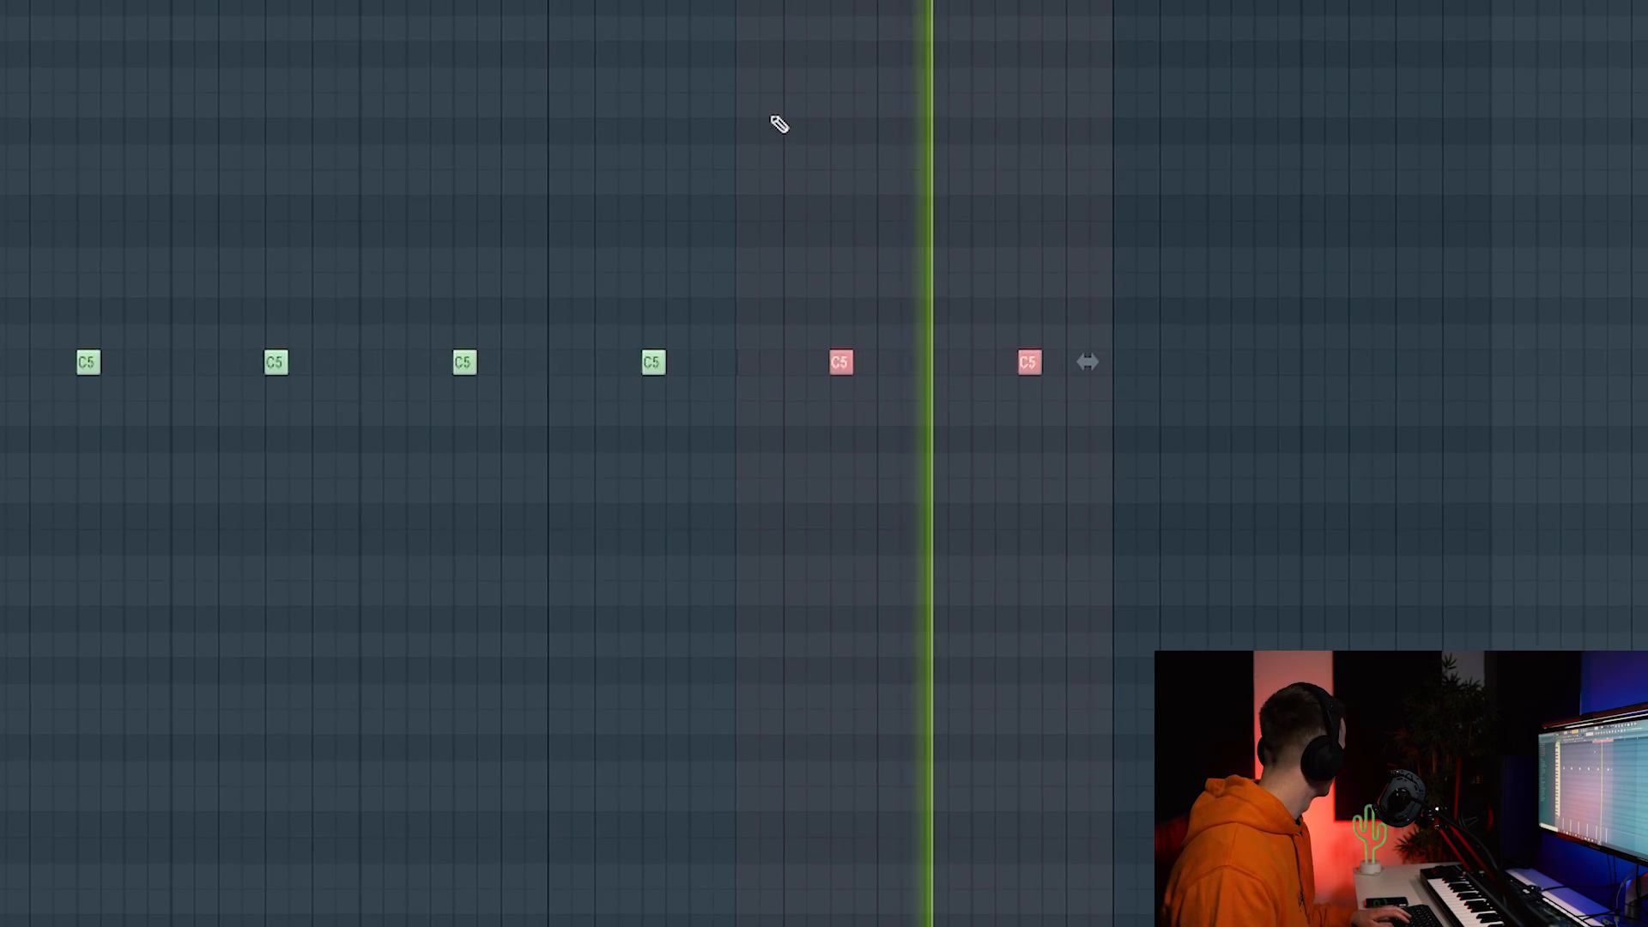
pyautogui.hotkey('ctrl', 'b')
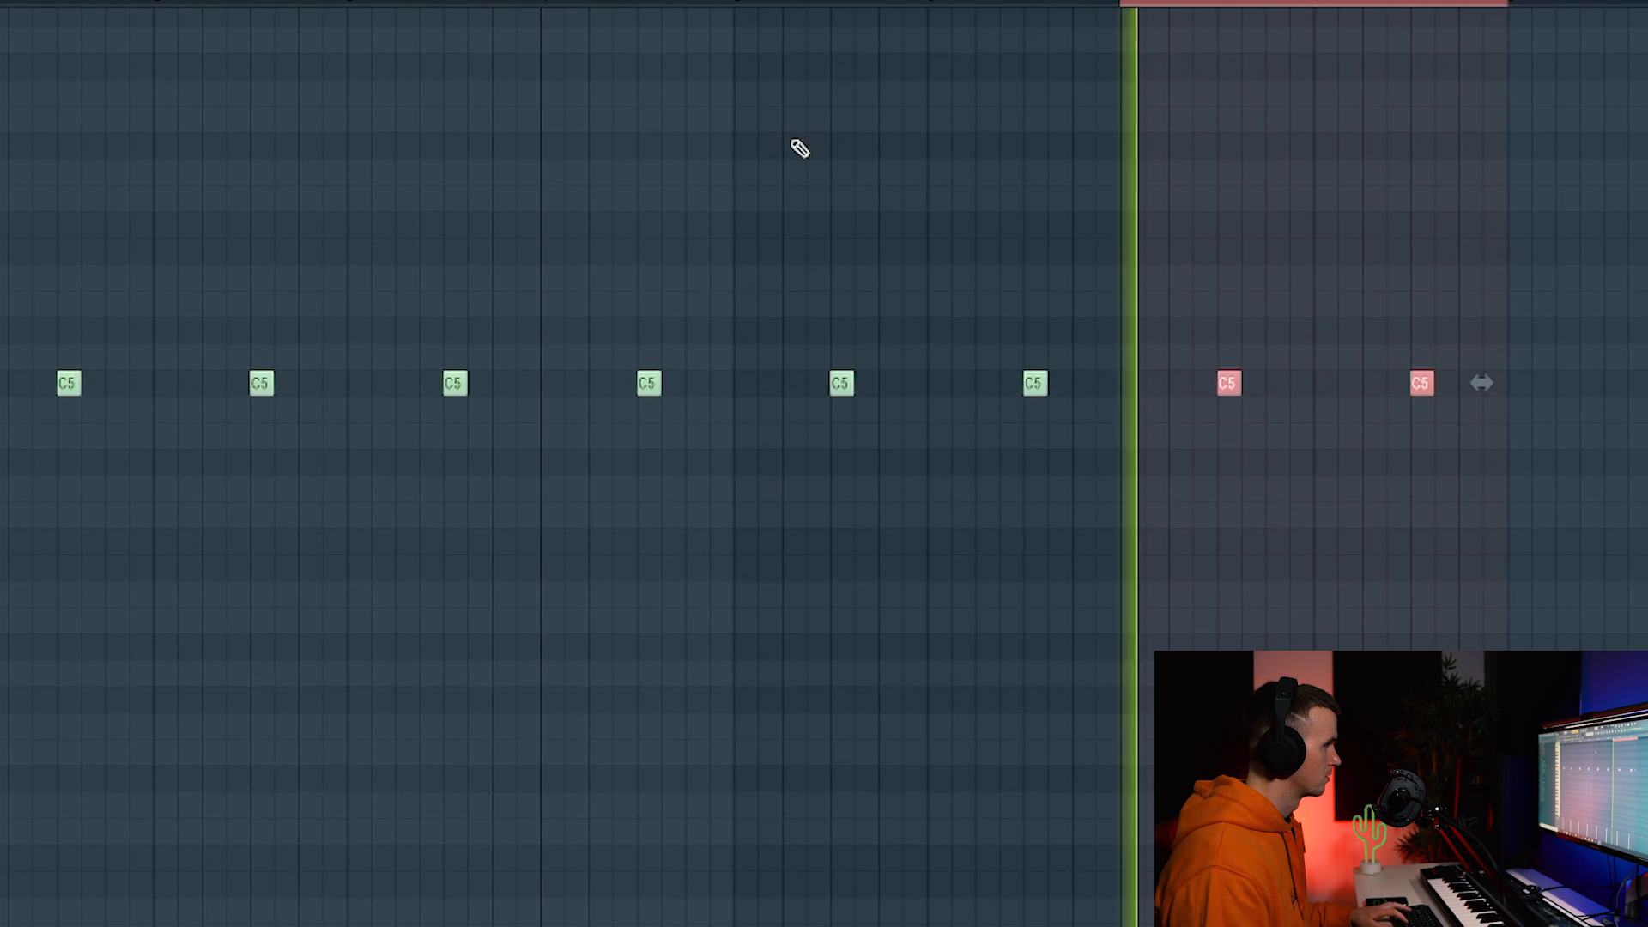
pyautogui.hotkey('ctrl', 'a')
pyautogui.hotkey('ctrl', 'd')
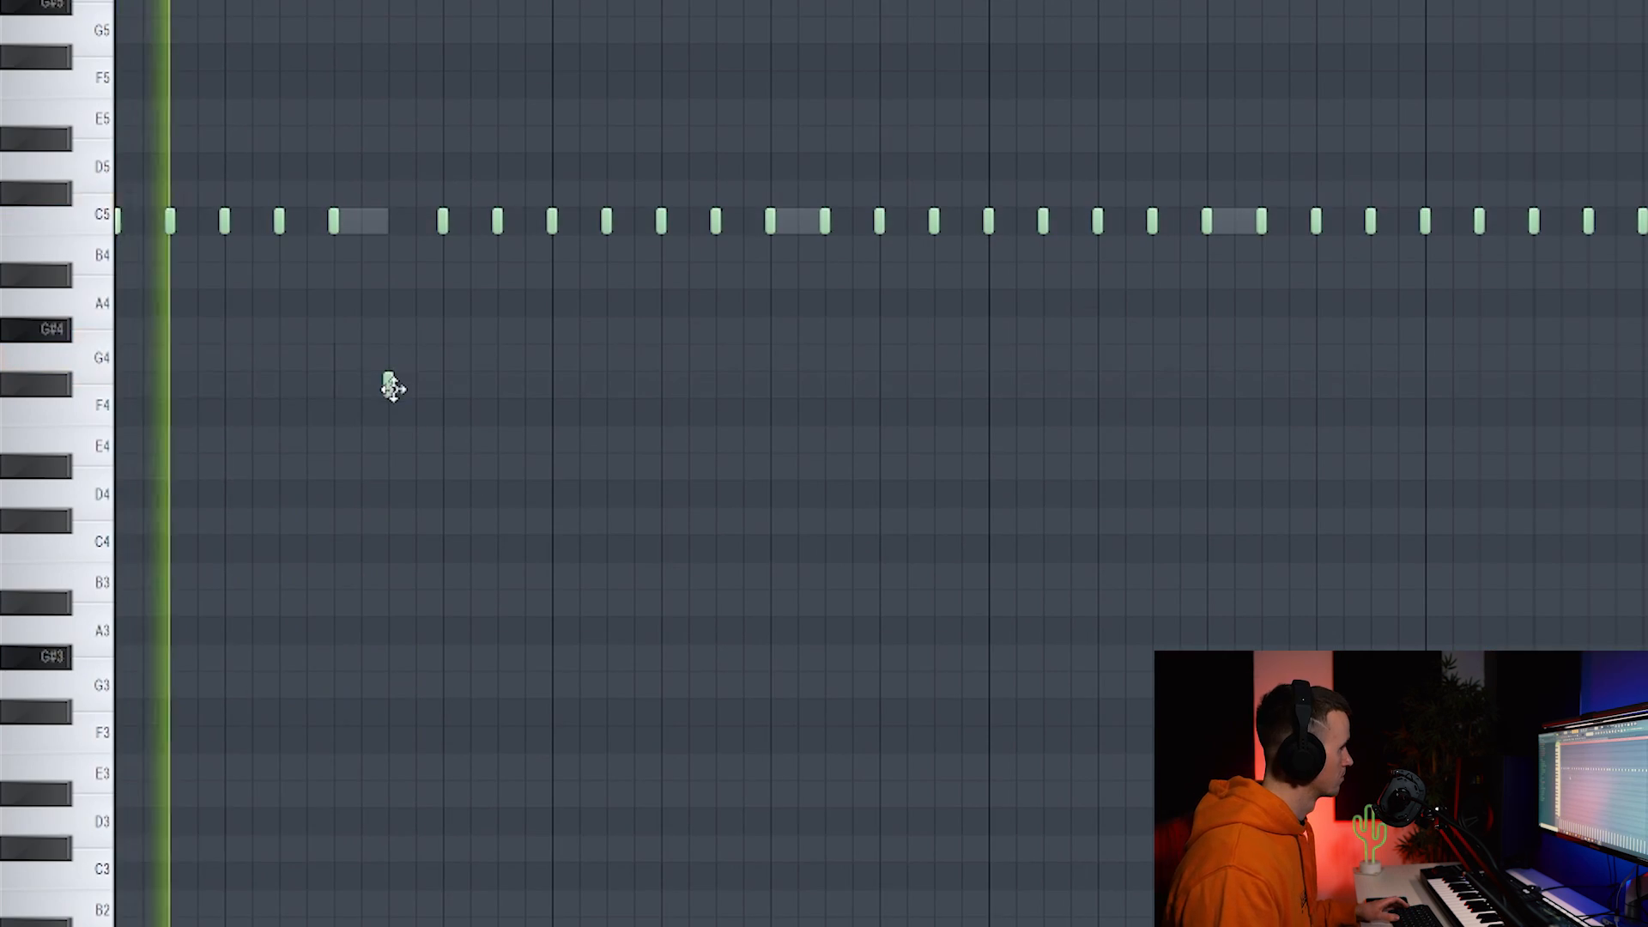
# Add a grace note near F#4, then on a triplet grid draw a C5 and a triplet roll raised a semitone.
pyautogui.click(388, 386)
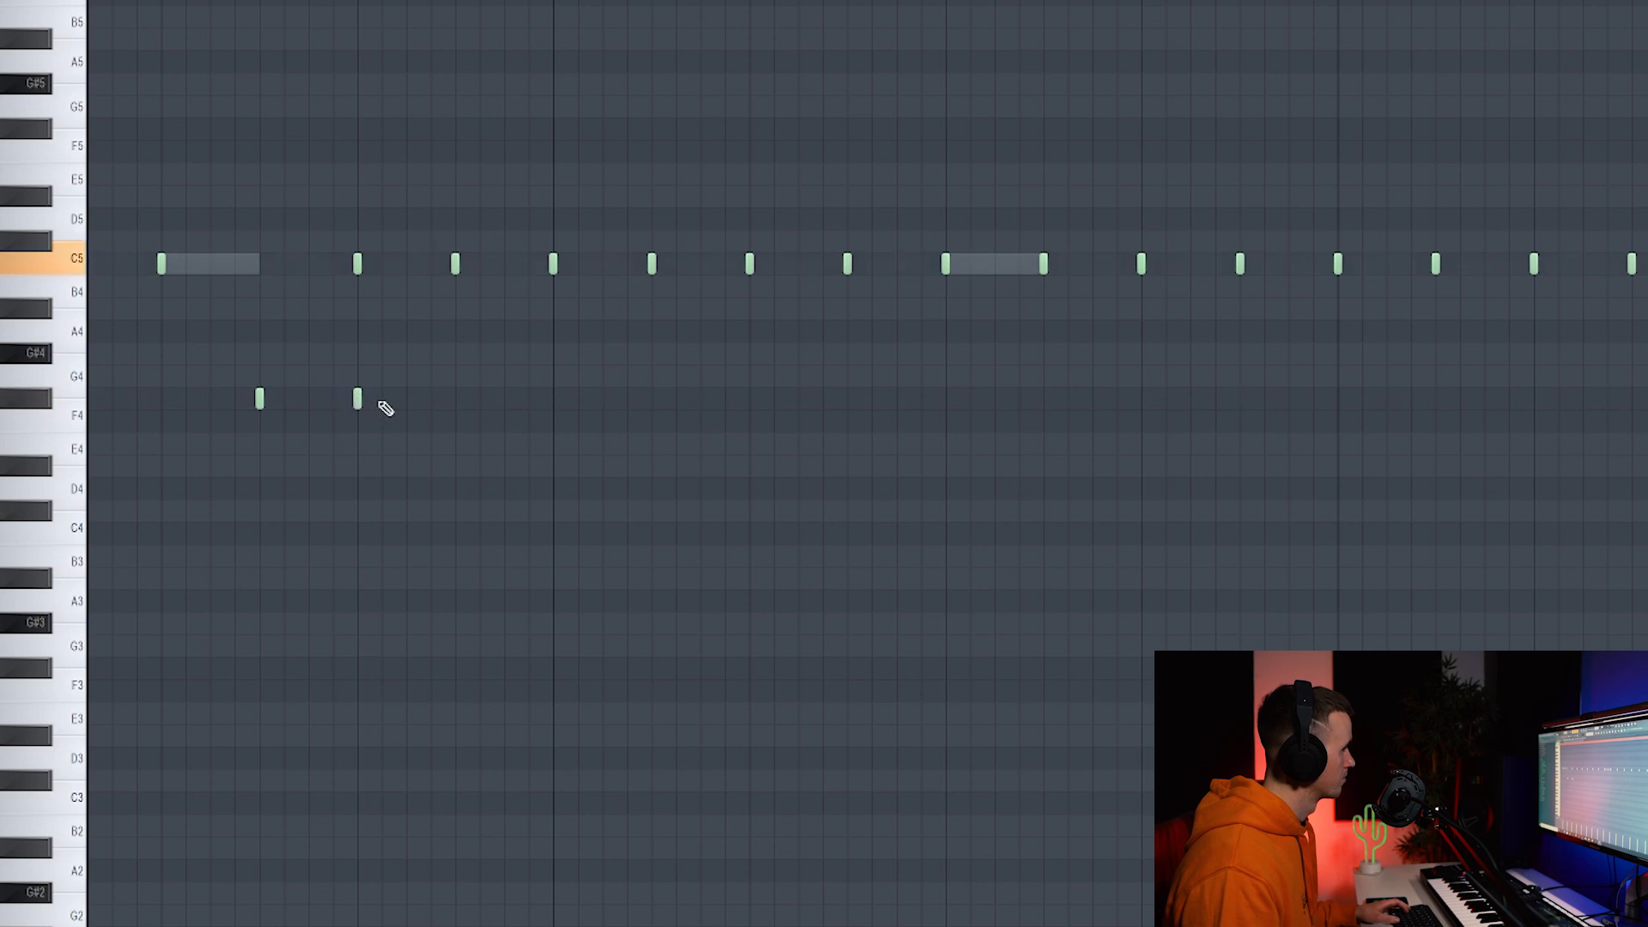
pyautogui.scroll(-5, 438, 393)
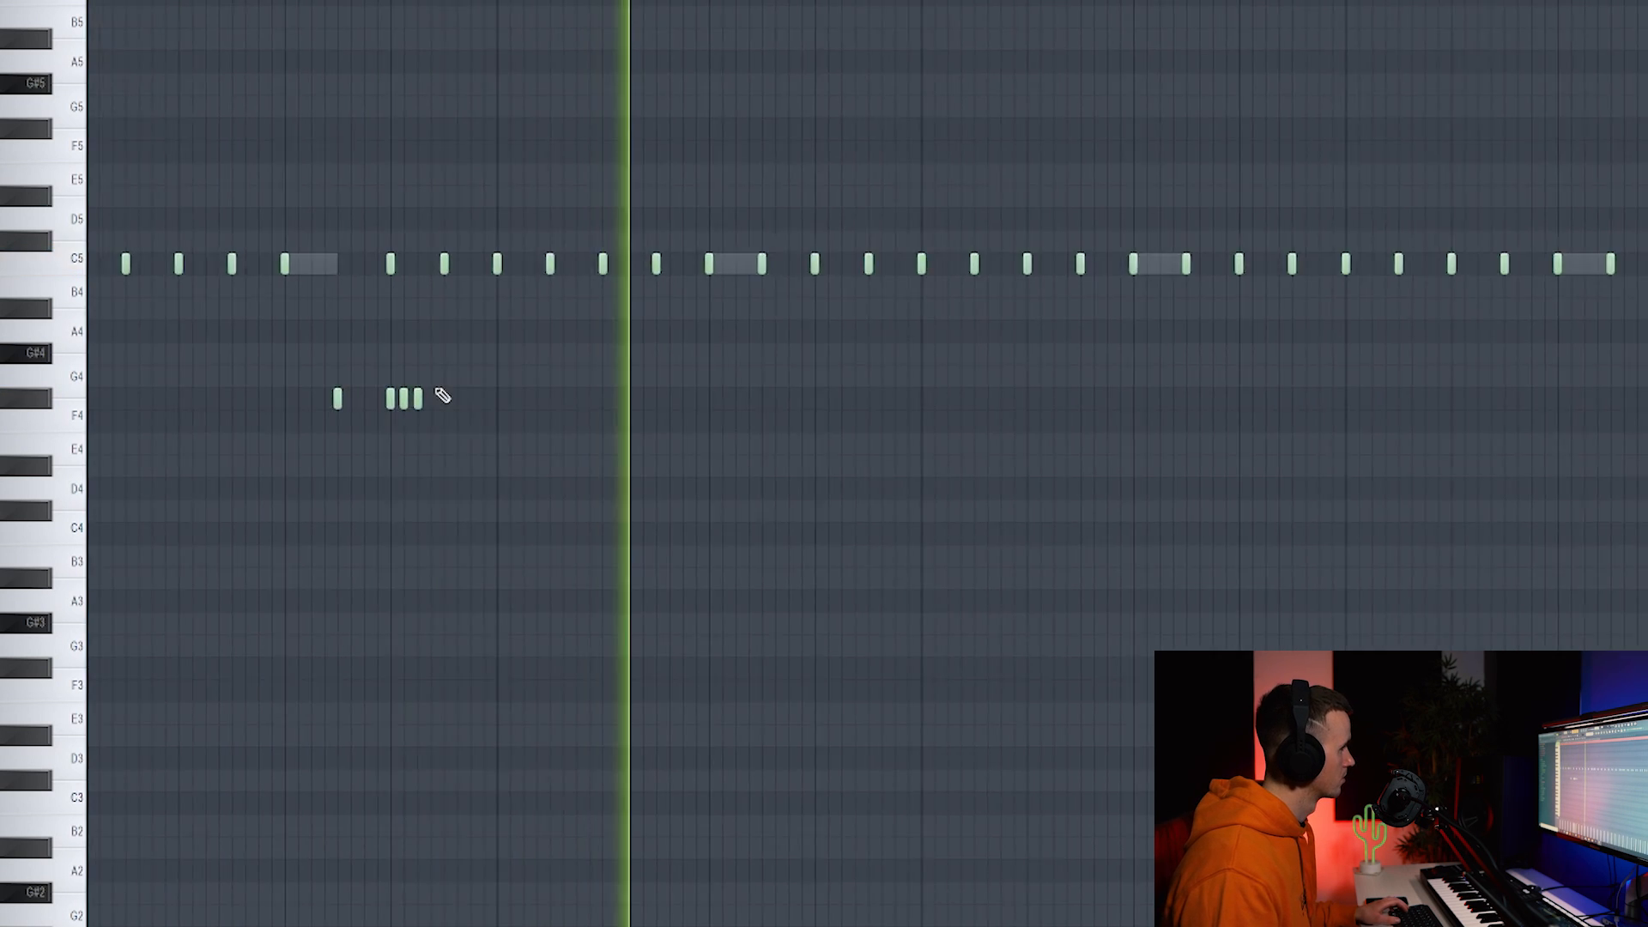
pyautogui.scroll(2, 386, 350)
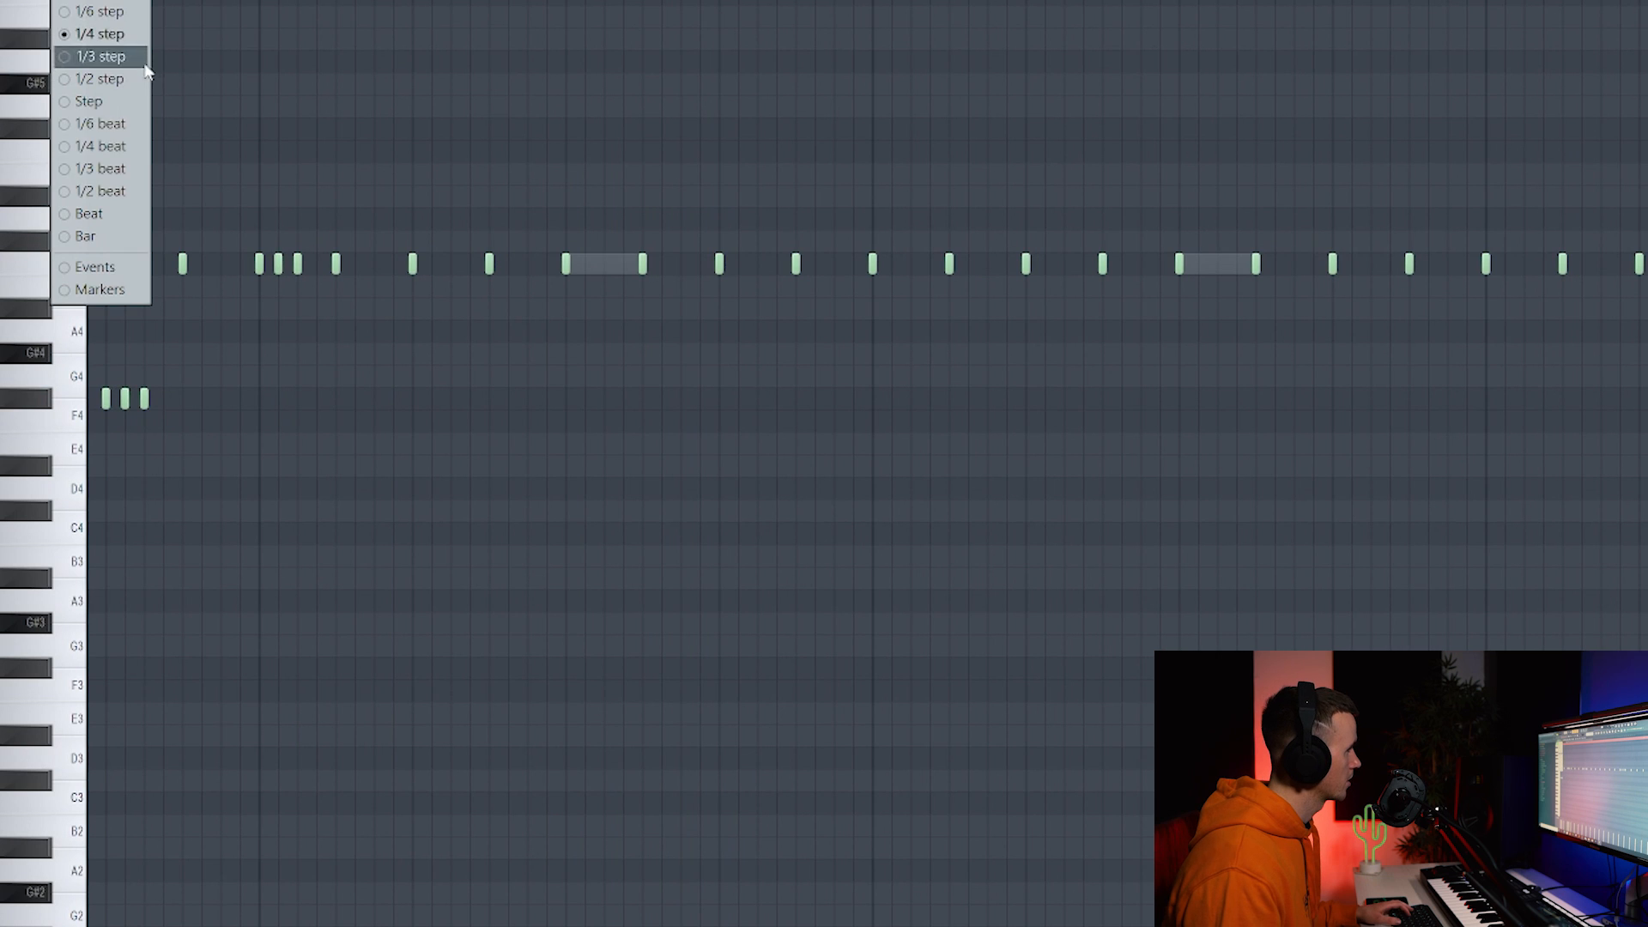
pyautogui.click(132, 169)
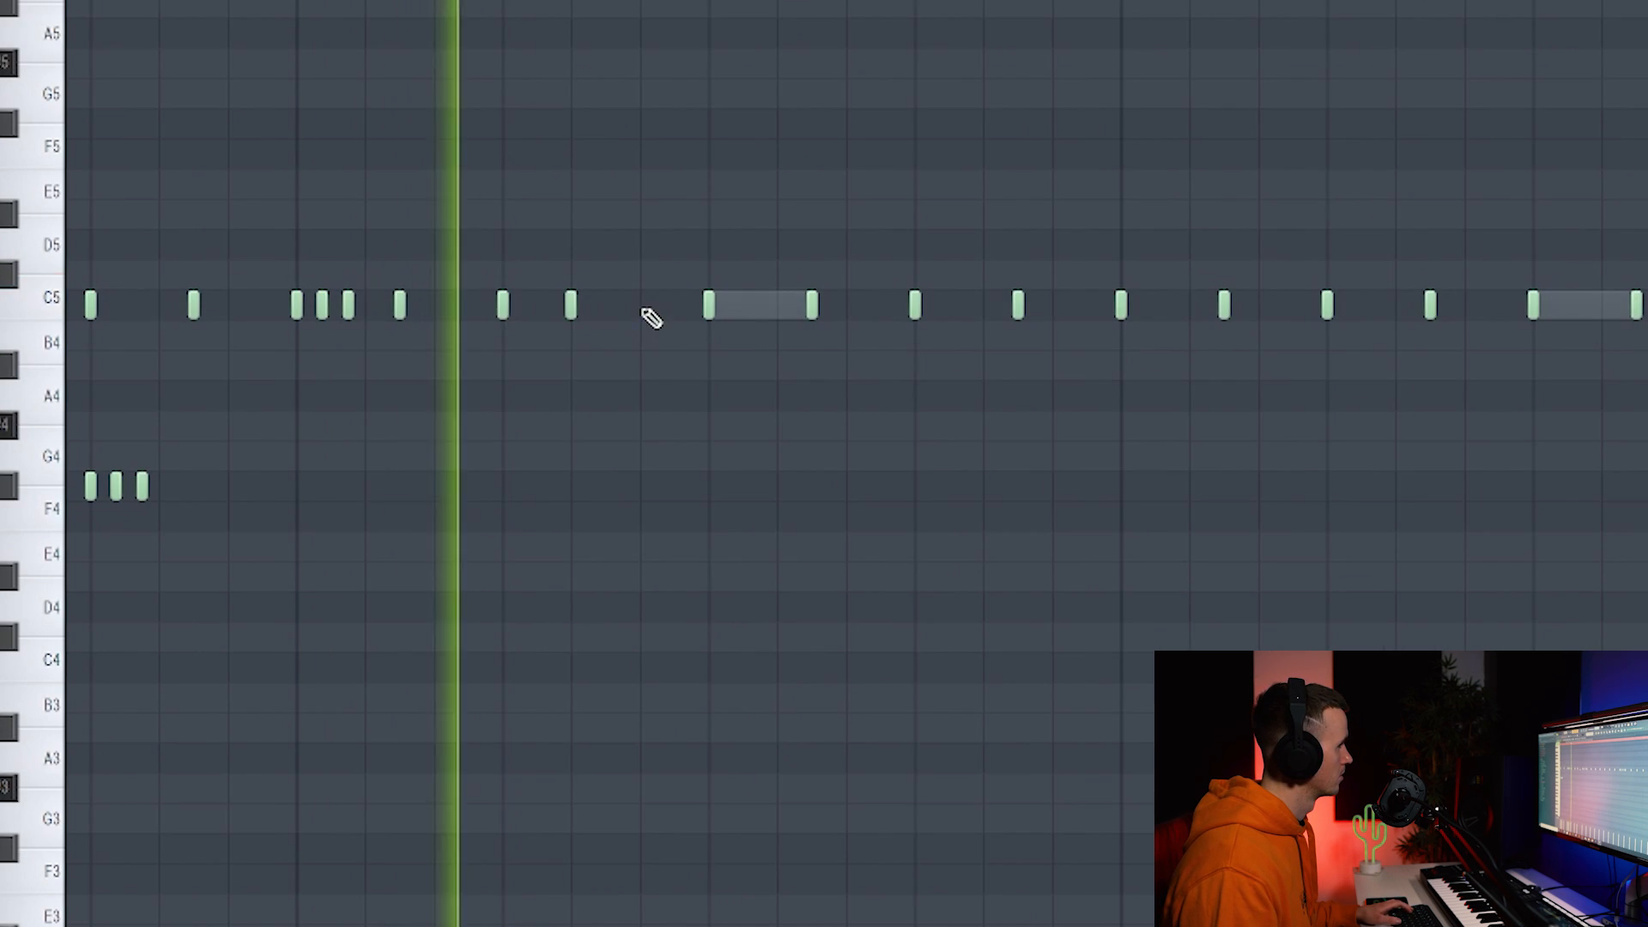
pyautogui.click(637, 308)
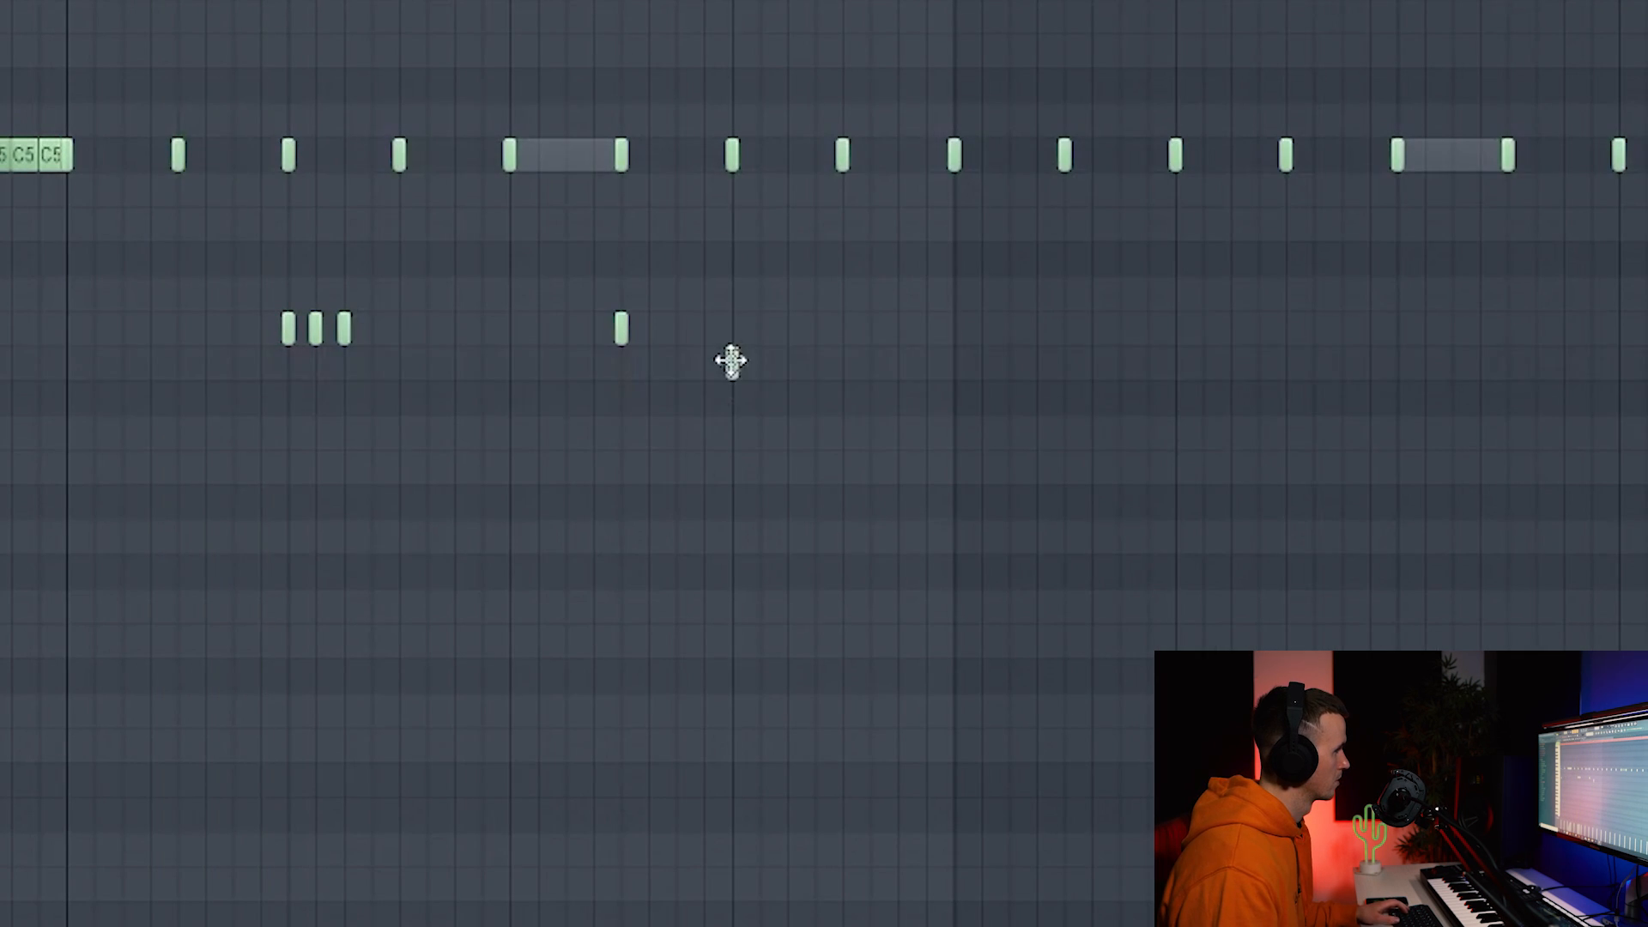
pyautogui.click(756, 360)
pyautogui.click(784, 360)
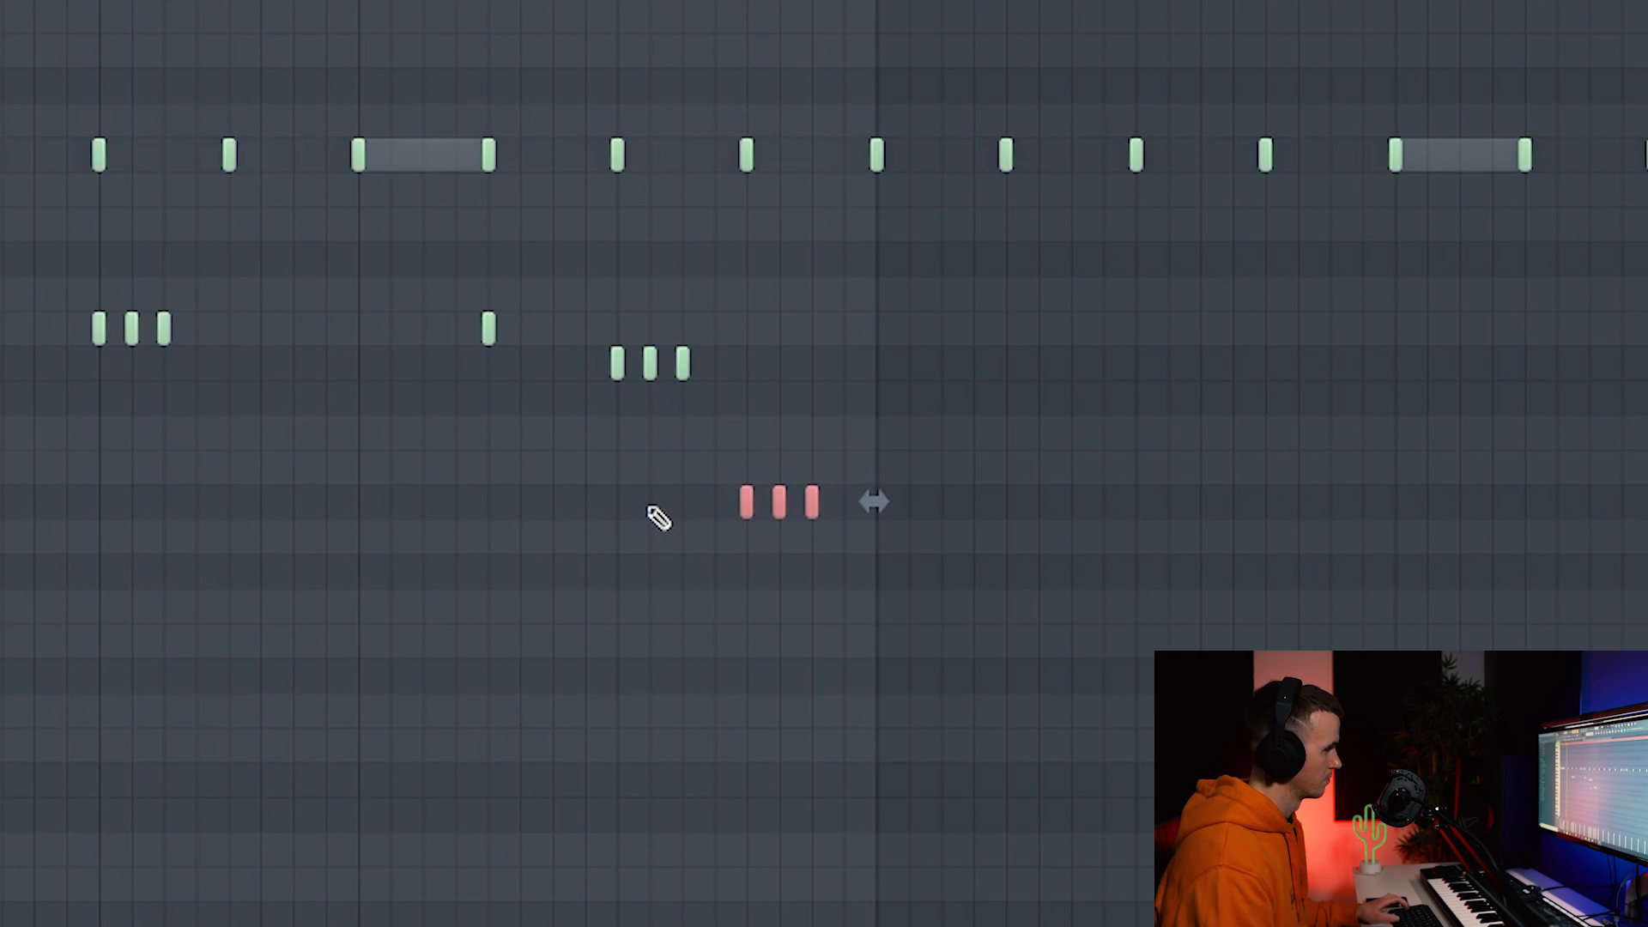
pyautogui.hotkey('shift', 'Up')
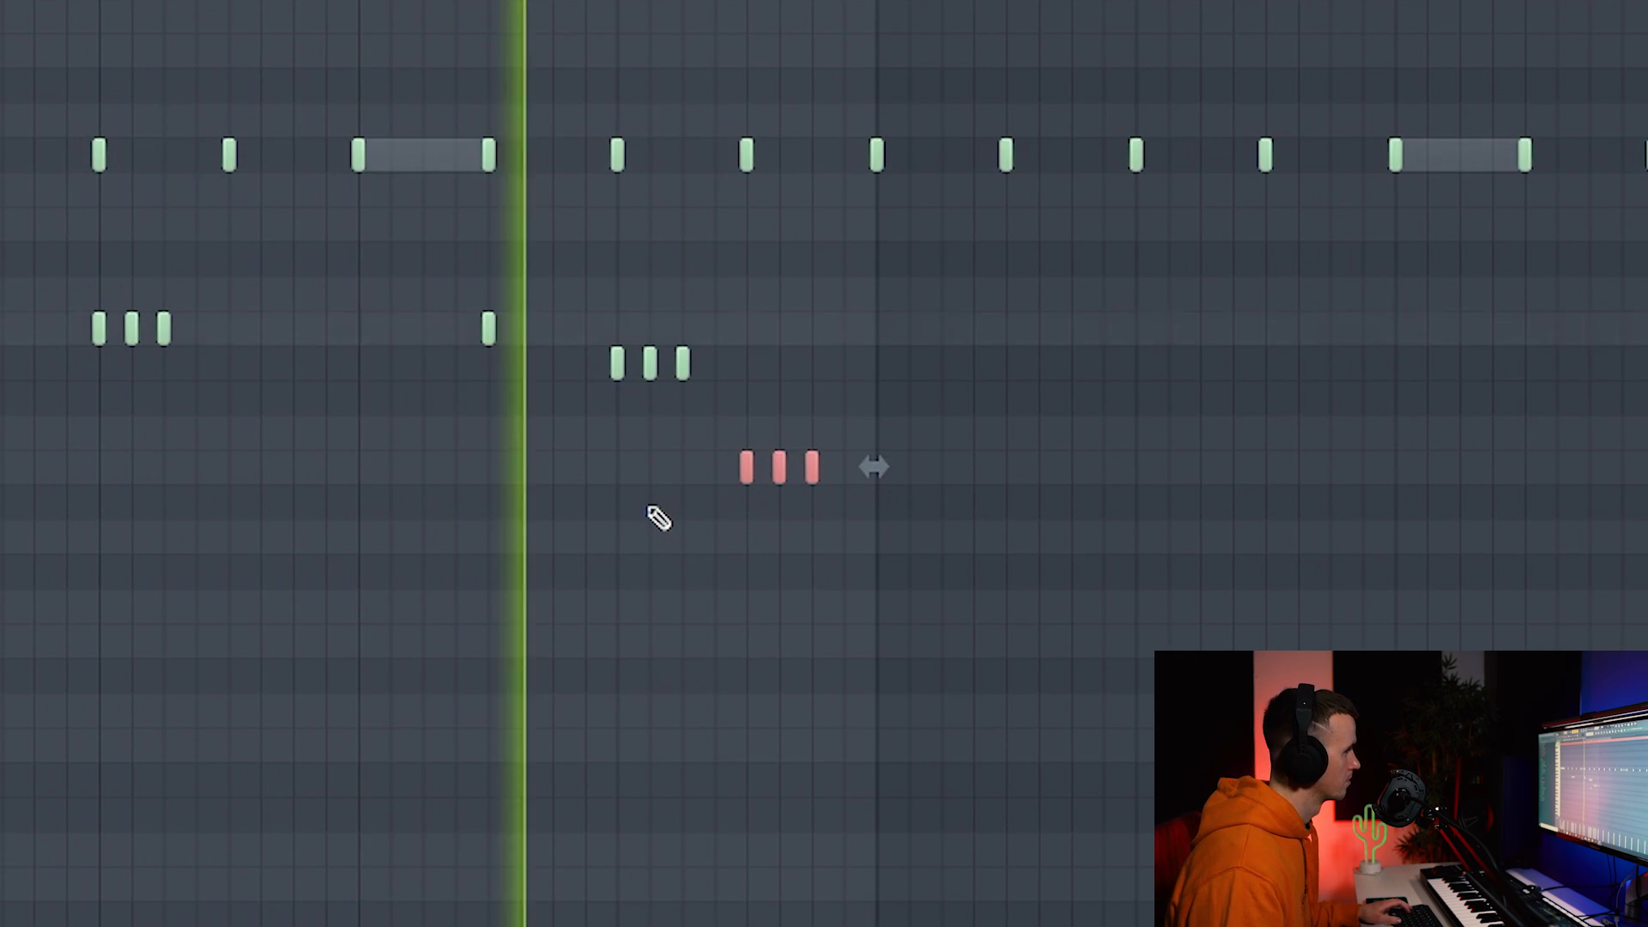
pyautogui.scroll(-4, 651, 510)
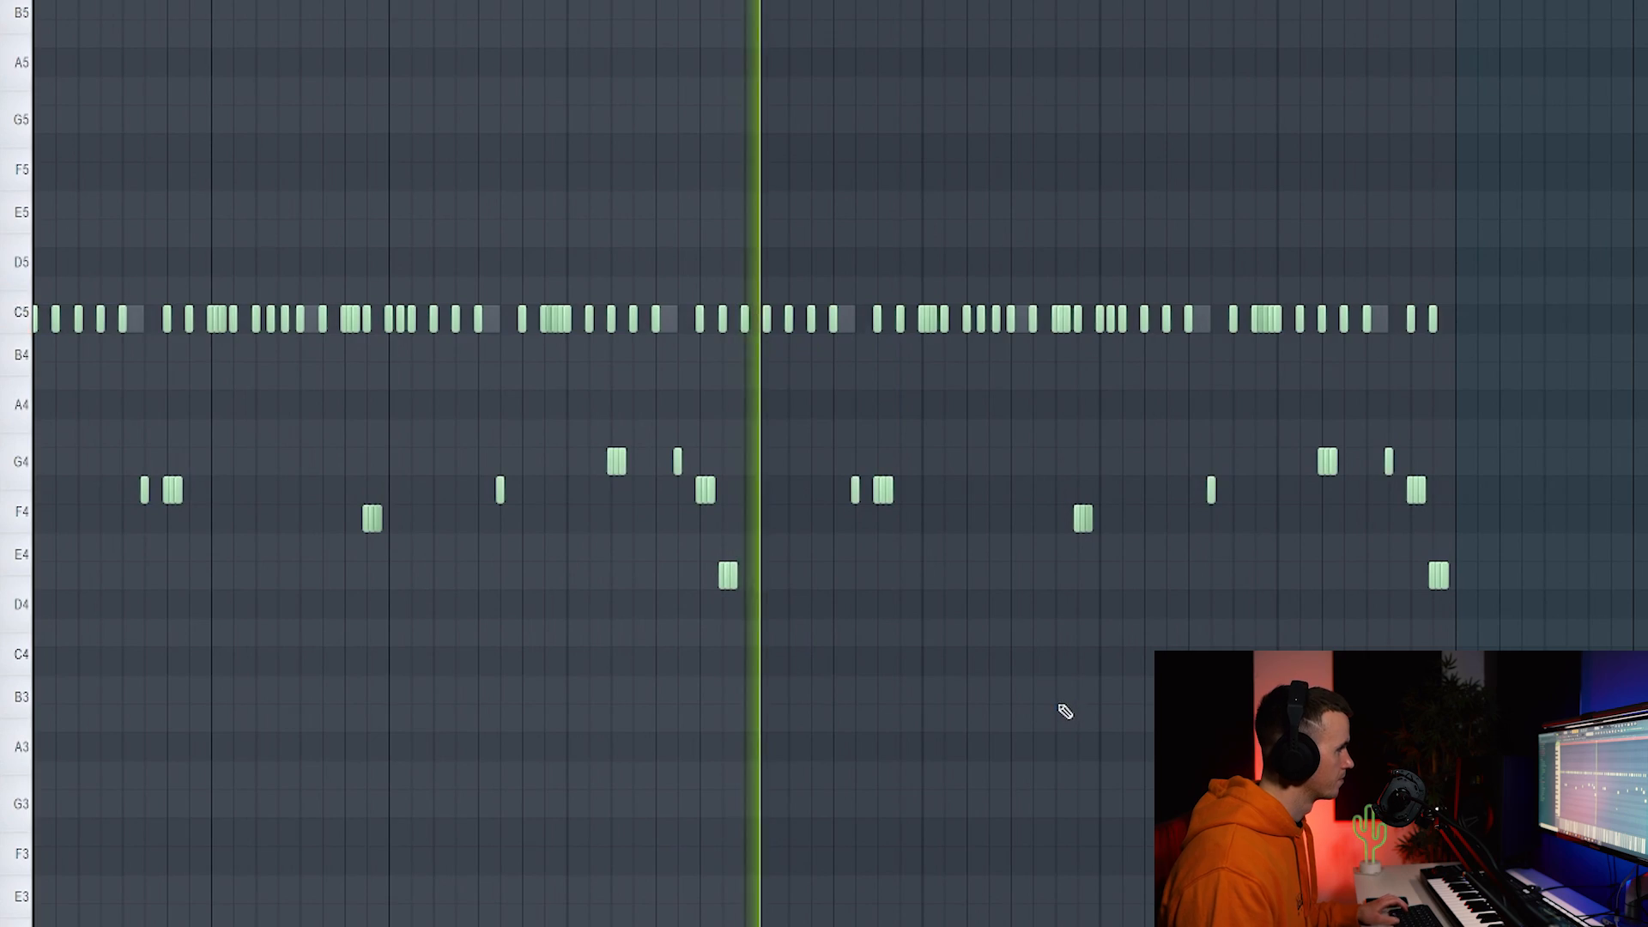
pyautogui.scroll(3, 1063, 714)
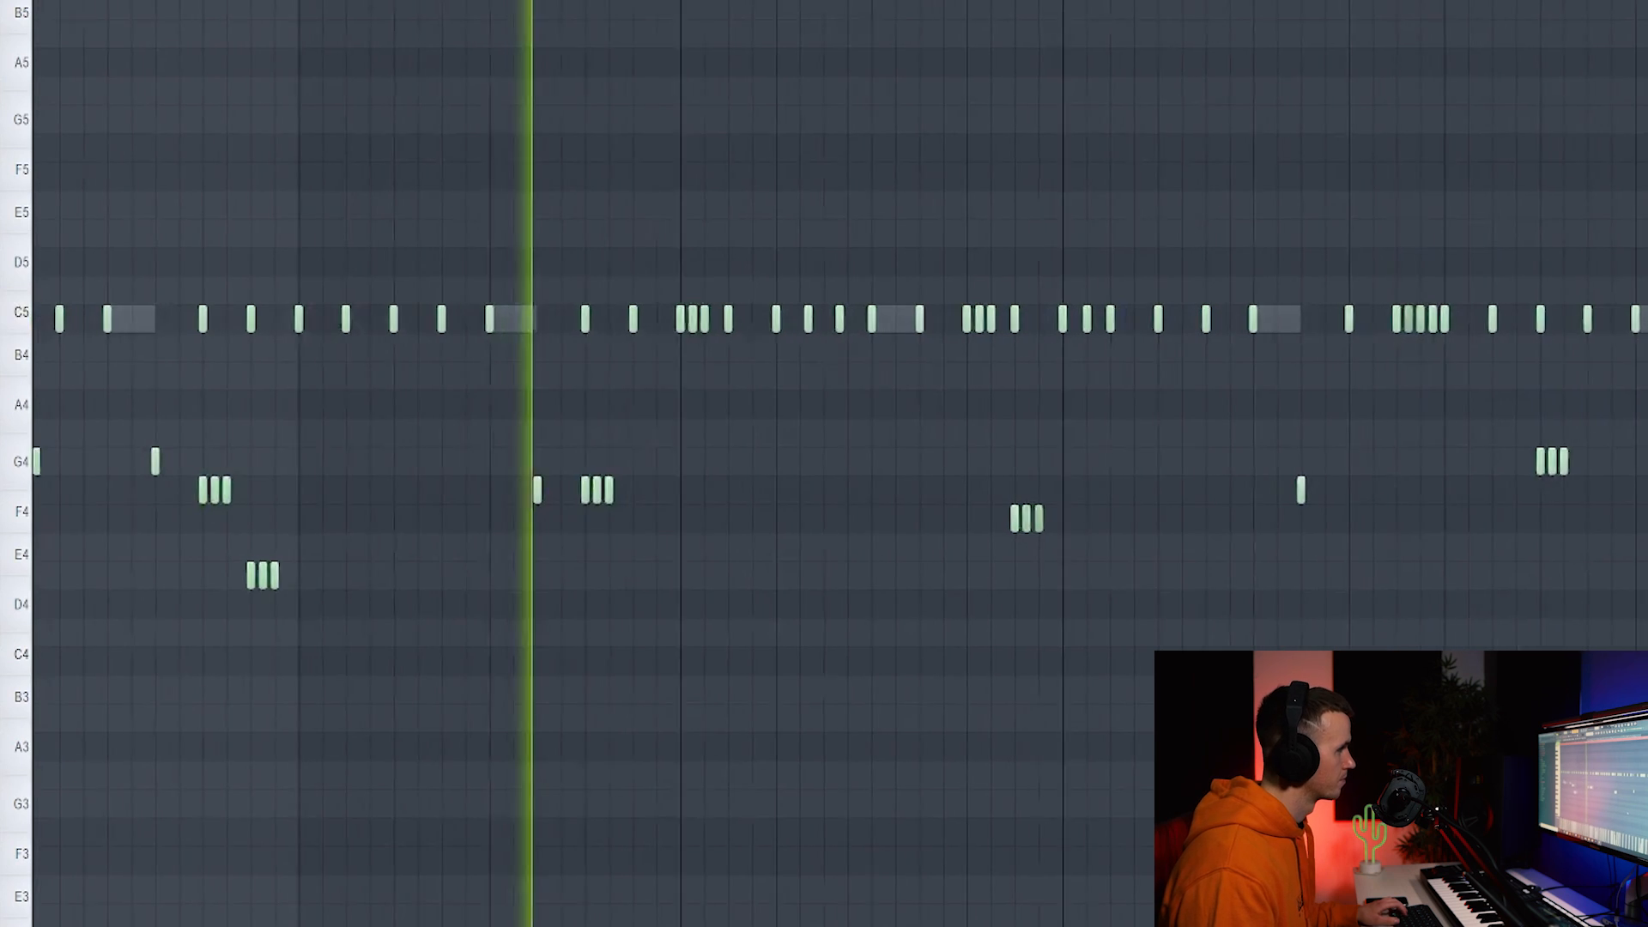
pyautogui.scroll(-3, 1307, 721)
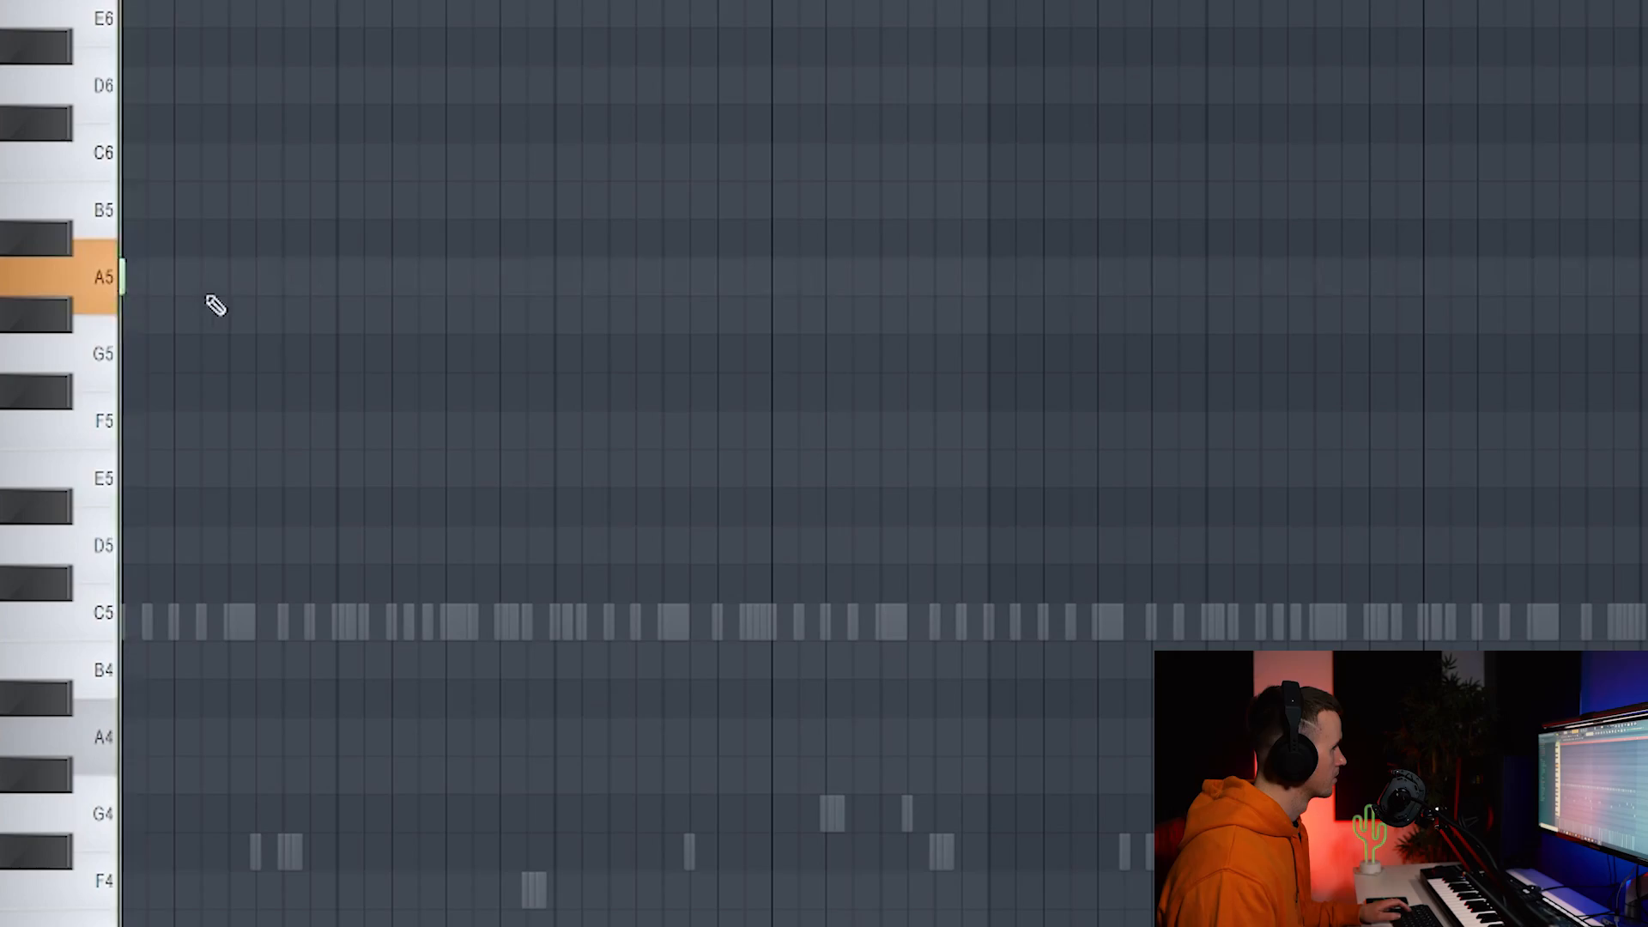
# Add two A5 notes and an E5 pair, then raise the pair a semitone to F5.
pyautogui.click(201, 276)
pyautogui.click(284, 277)
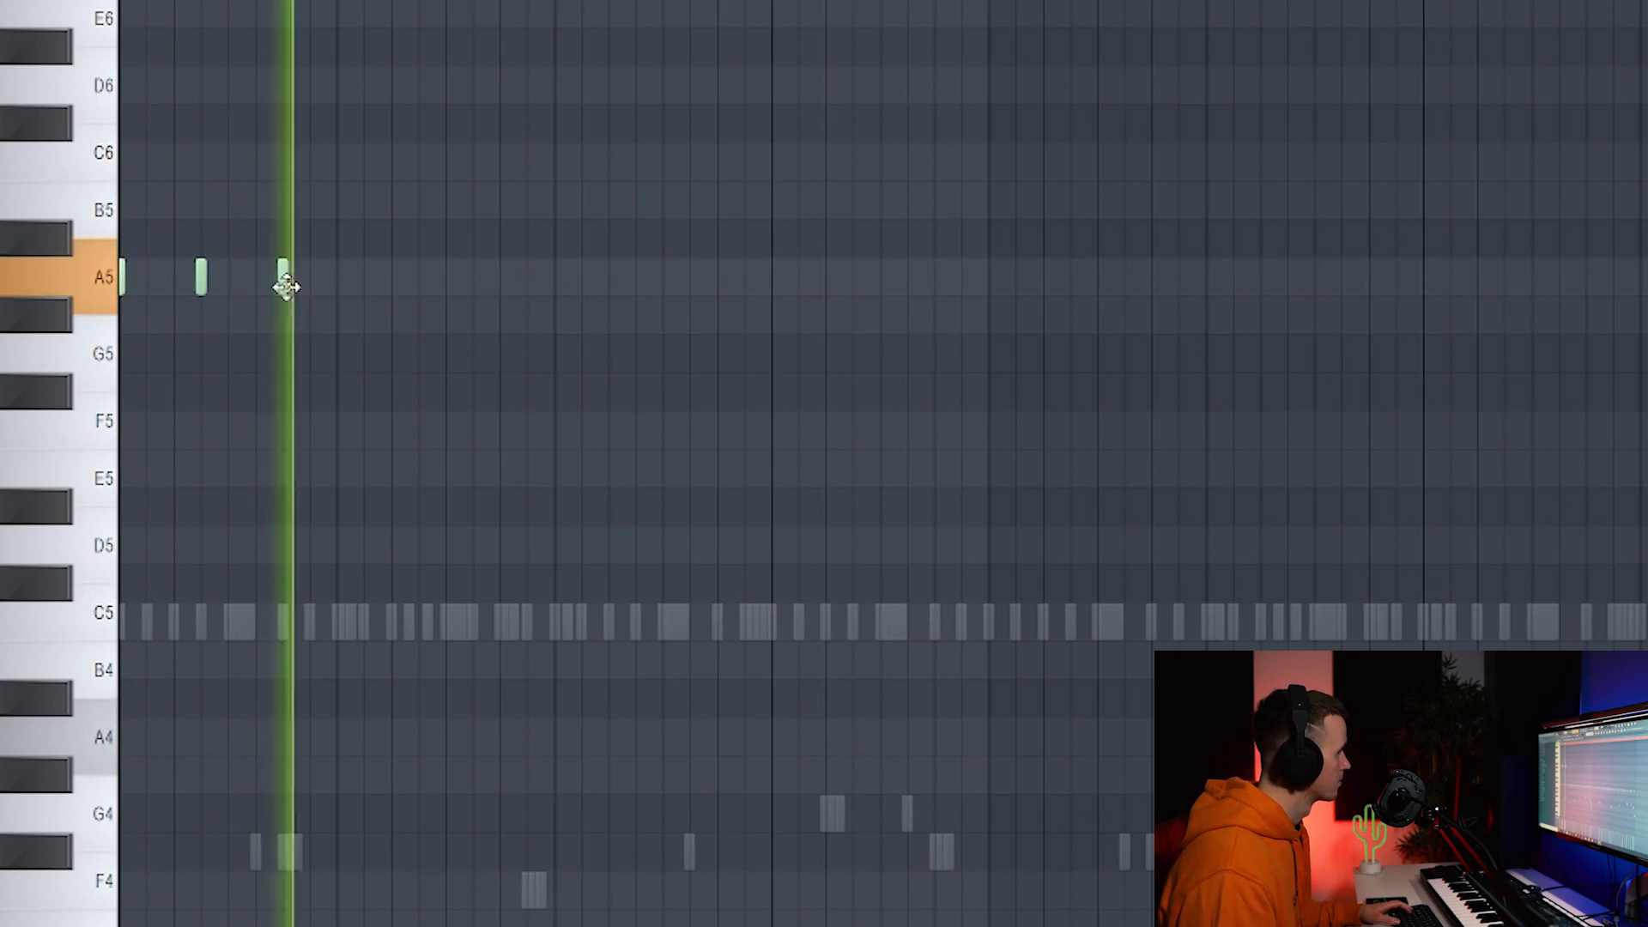
pyautogui.press('space')
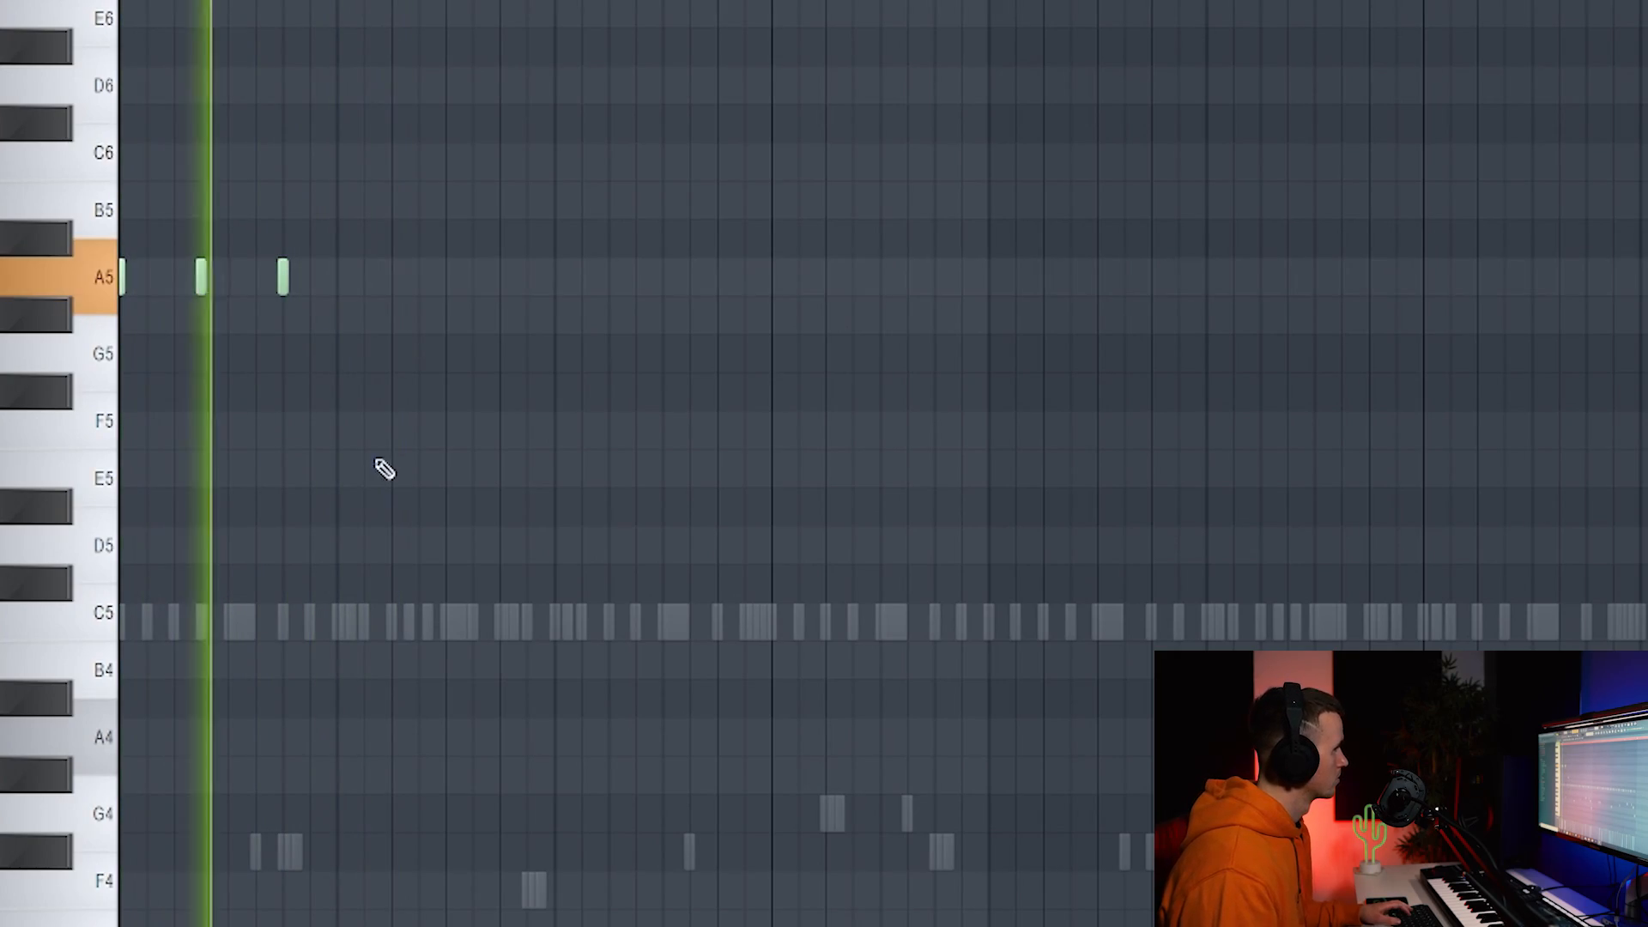
pyautogui.click(391, 472)
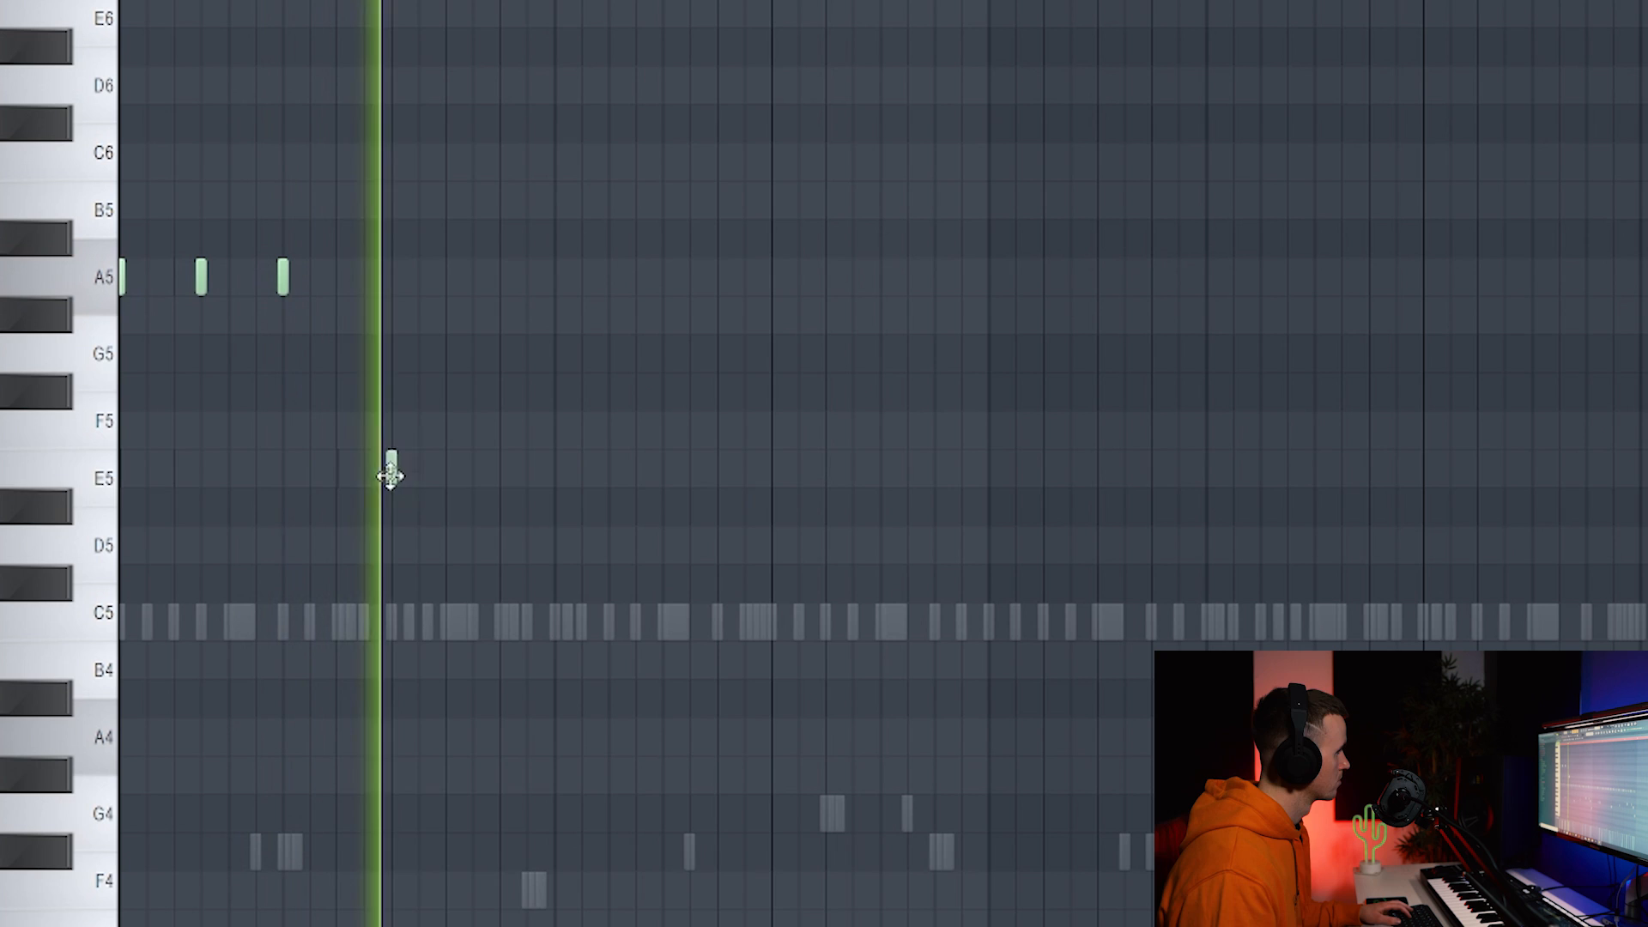
pyautogui.click(472, 468)
pyautogui.press('space')
pyautogui.moveTo(527, 462); pyautogui.dragTo(386, 498)
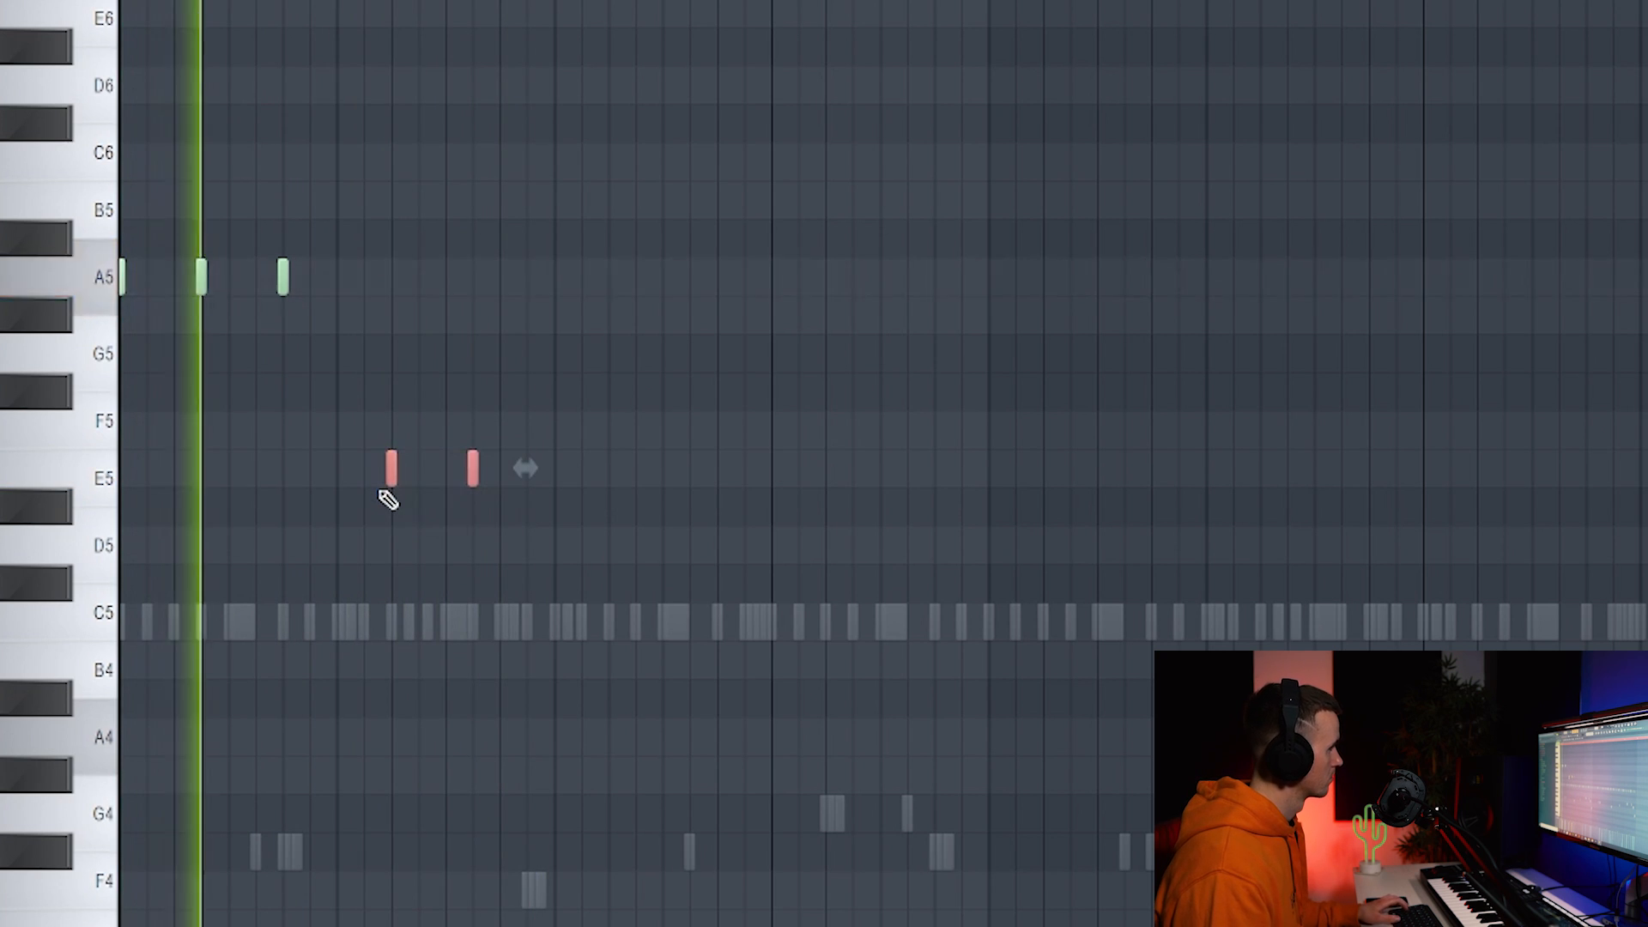
pyautogui.hotkey('shift', 'Up')
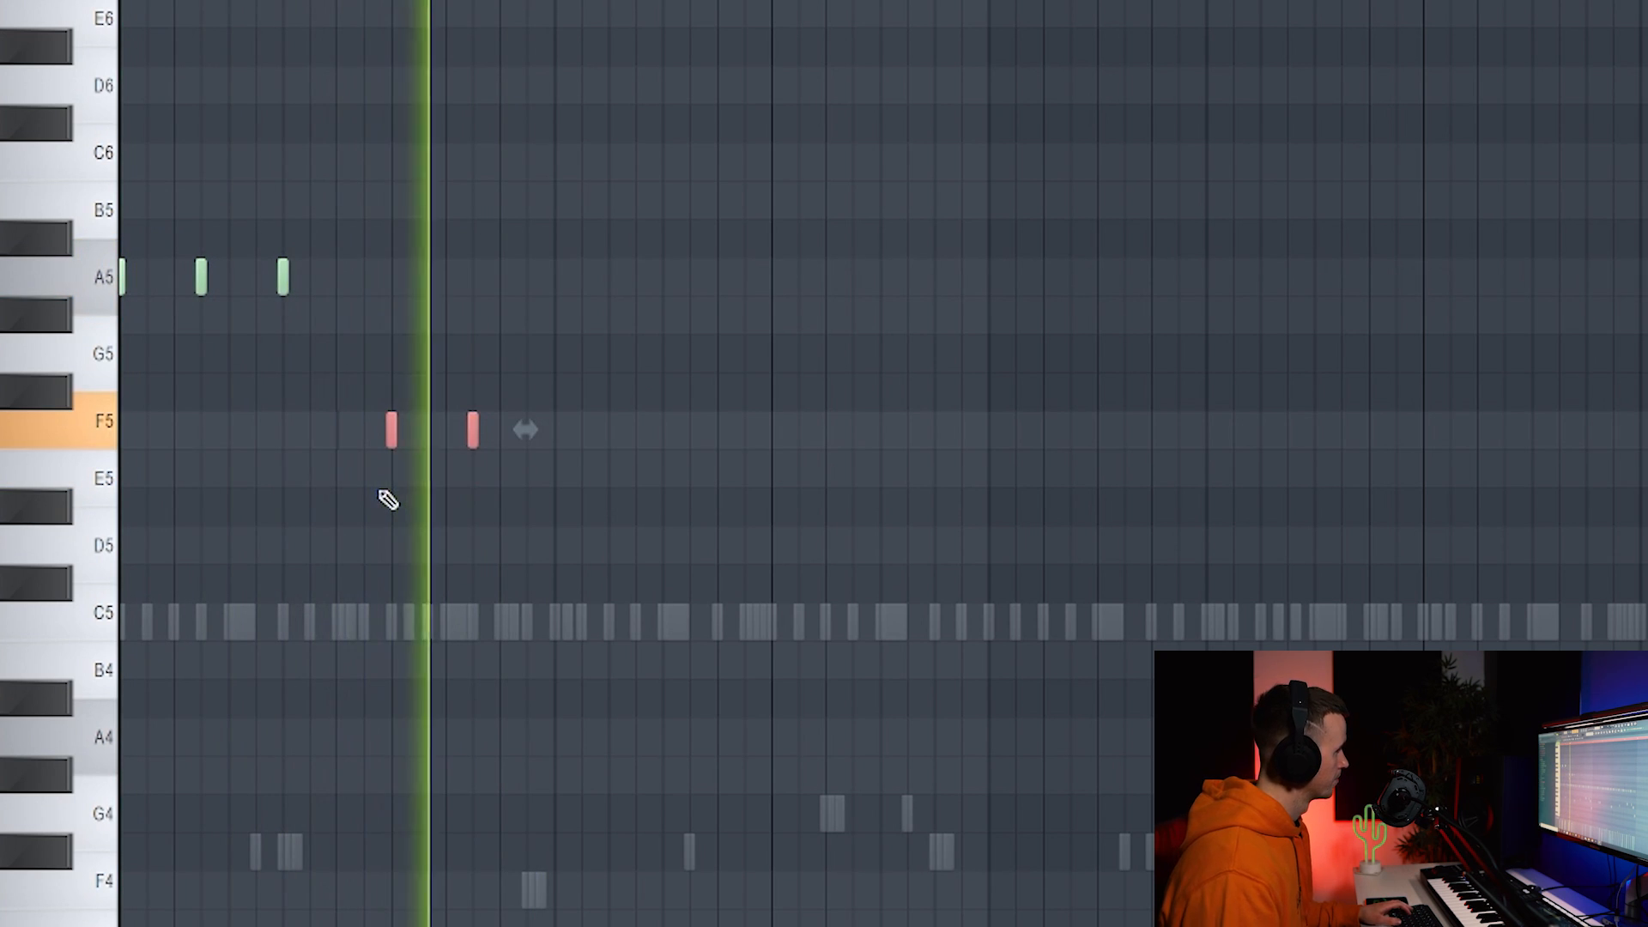
pyautogui.keyDown('ctrl'); pyautogui.click(694, 659); pyautogui.keyUp('ctrl')
pyautogui.press('space')
pyautogui.press('space')
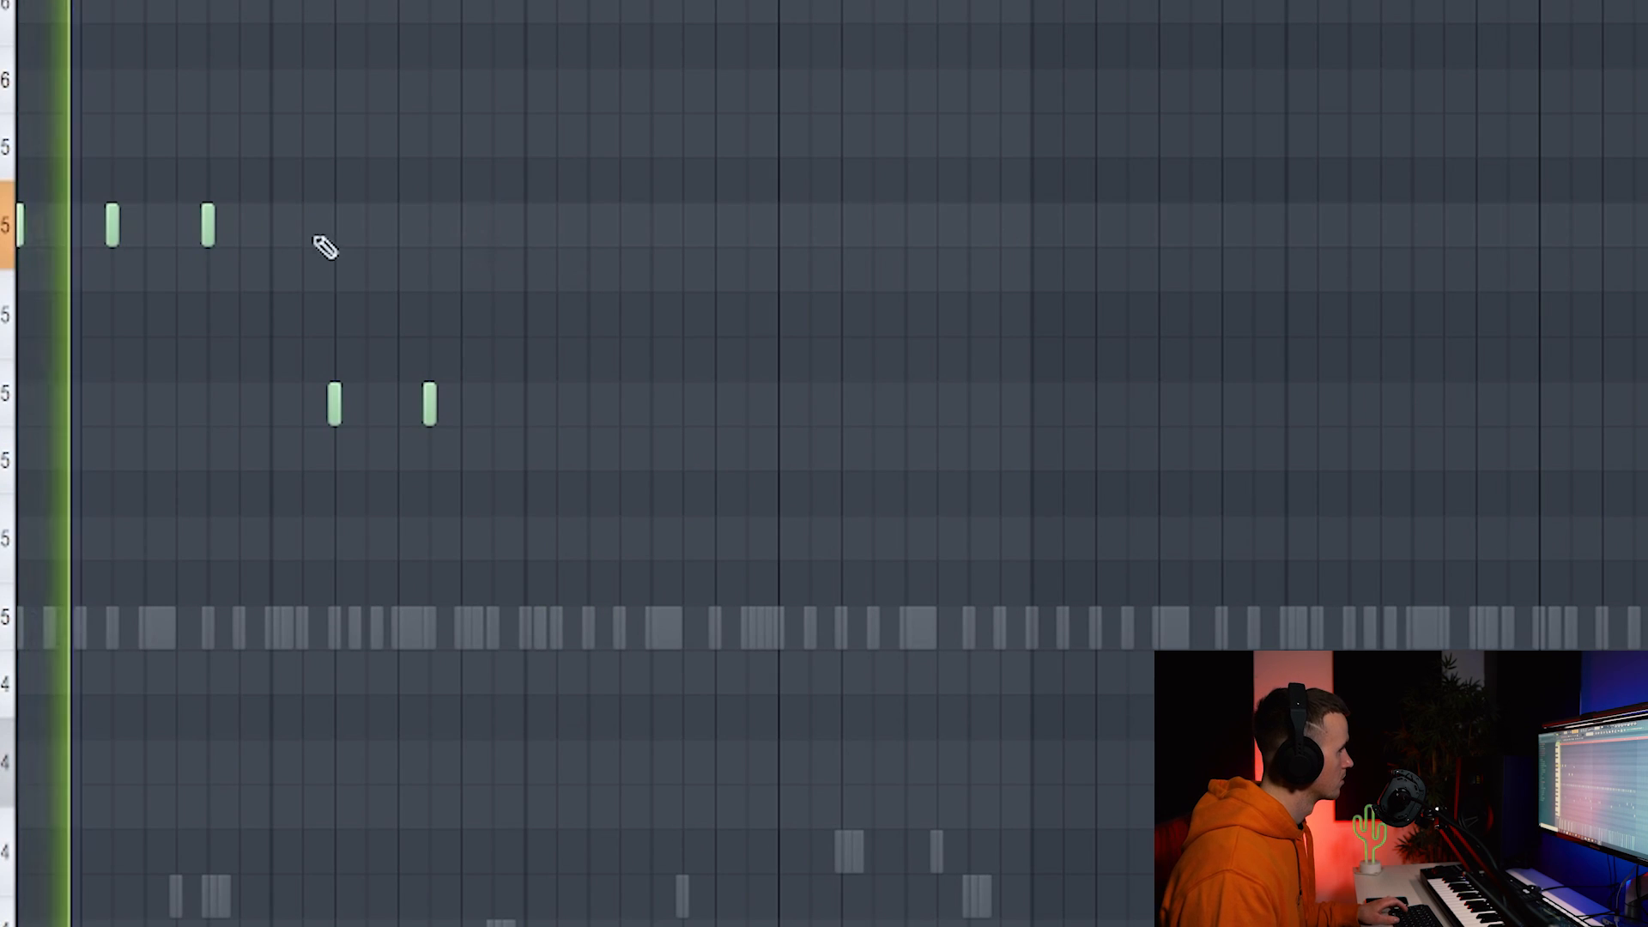
# Draw three A5 notes, an F5 pair, and another group of three A5 notes.
pyautogui.click(556, 276)
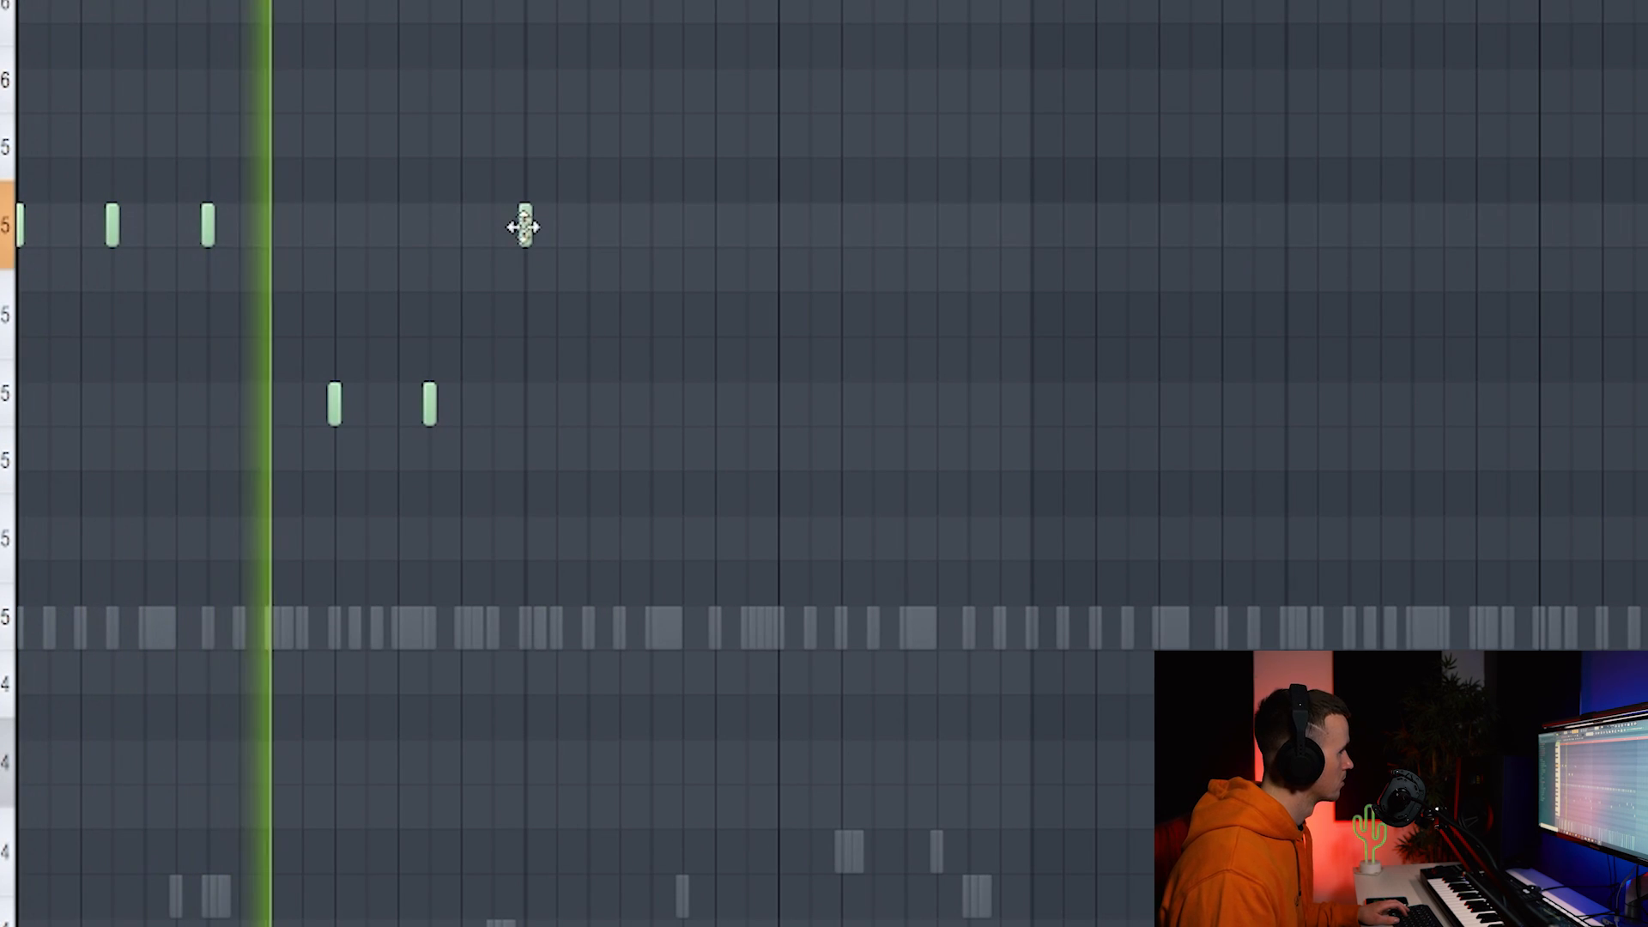
pyautogui.click(621, 228)
pyautogui.keyDown('ctrl'); pyautogui.scroll(1, 799, 271); pyautogui.keyUp('ctrl')
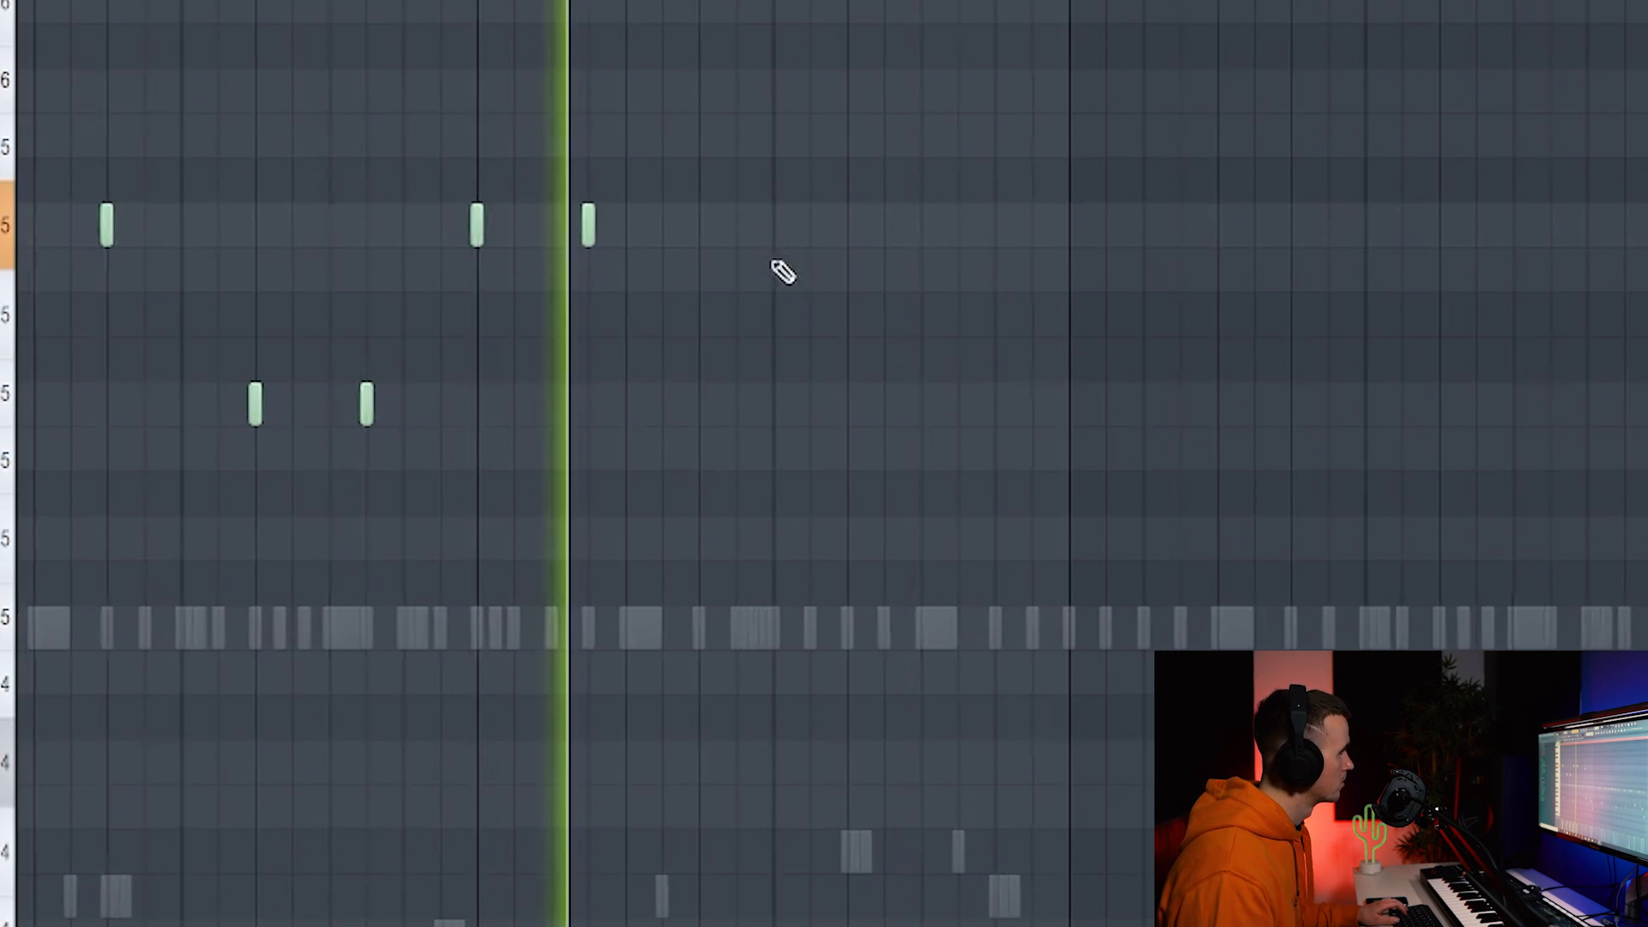
pyautogui.click(706, 230)
pyautogui.click(852, 407)
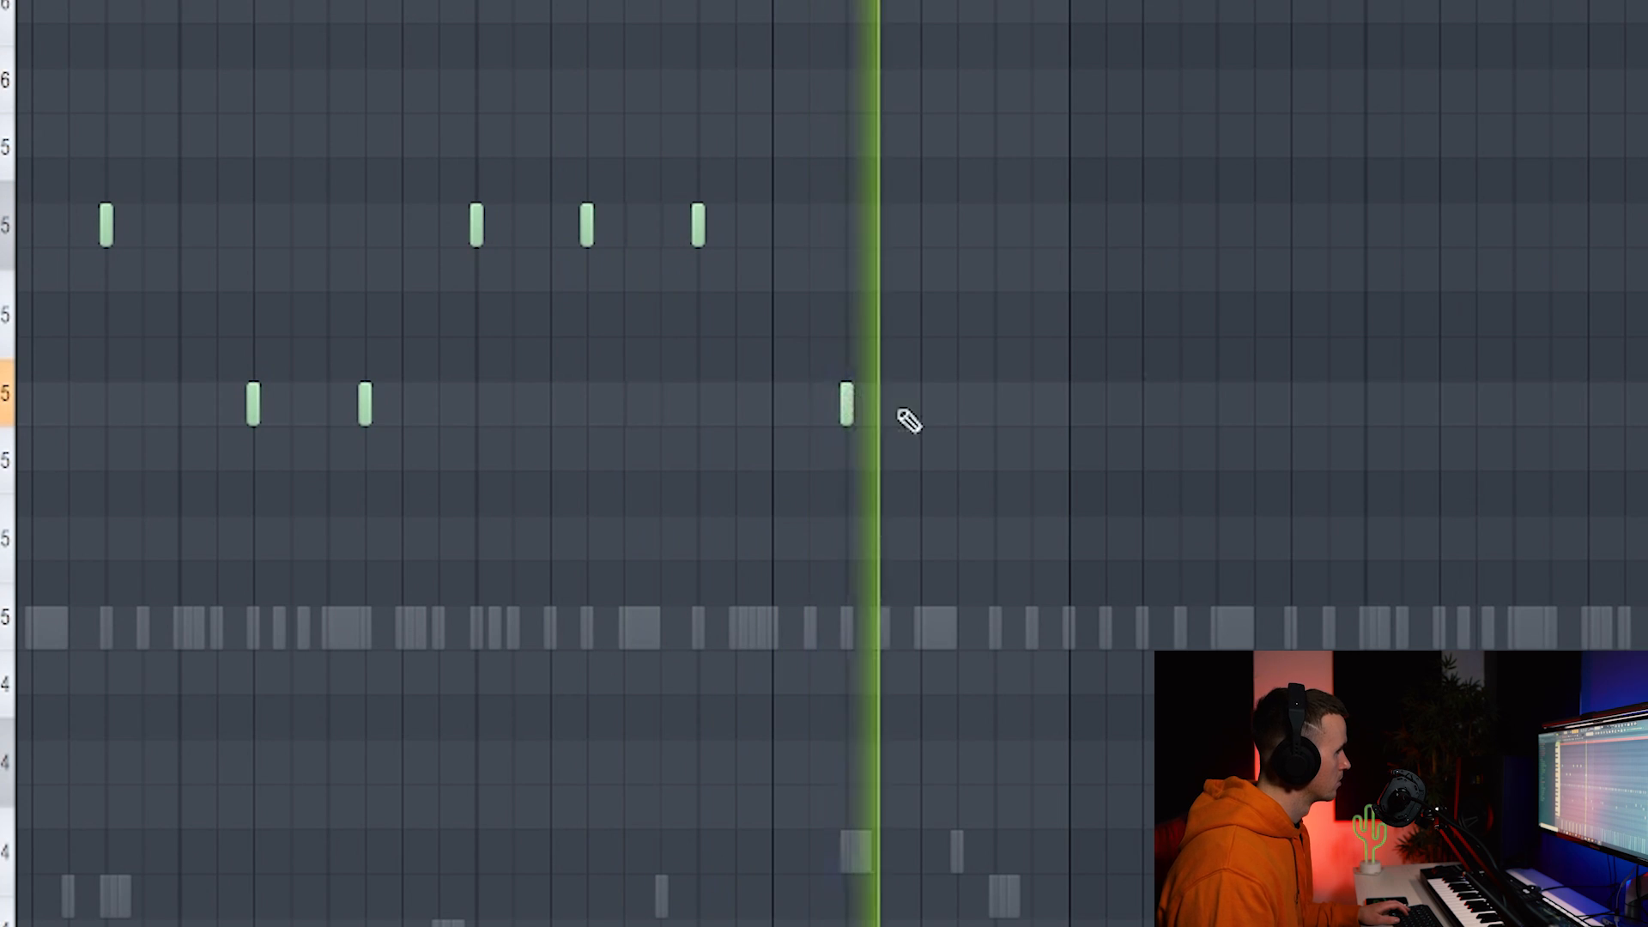
pyautogui.click(958, 407)
pyautogui.keyDown('ctrl'); pyautogui.scroll(-1, 942, 464); pyautogui.keyUp('ctrl')
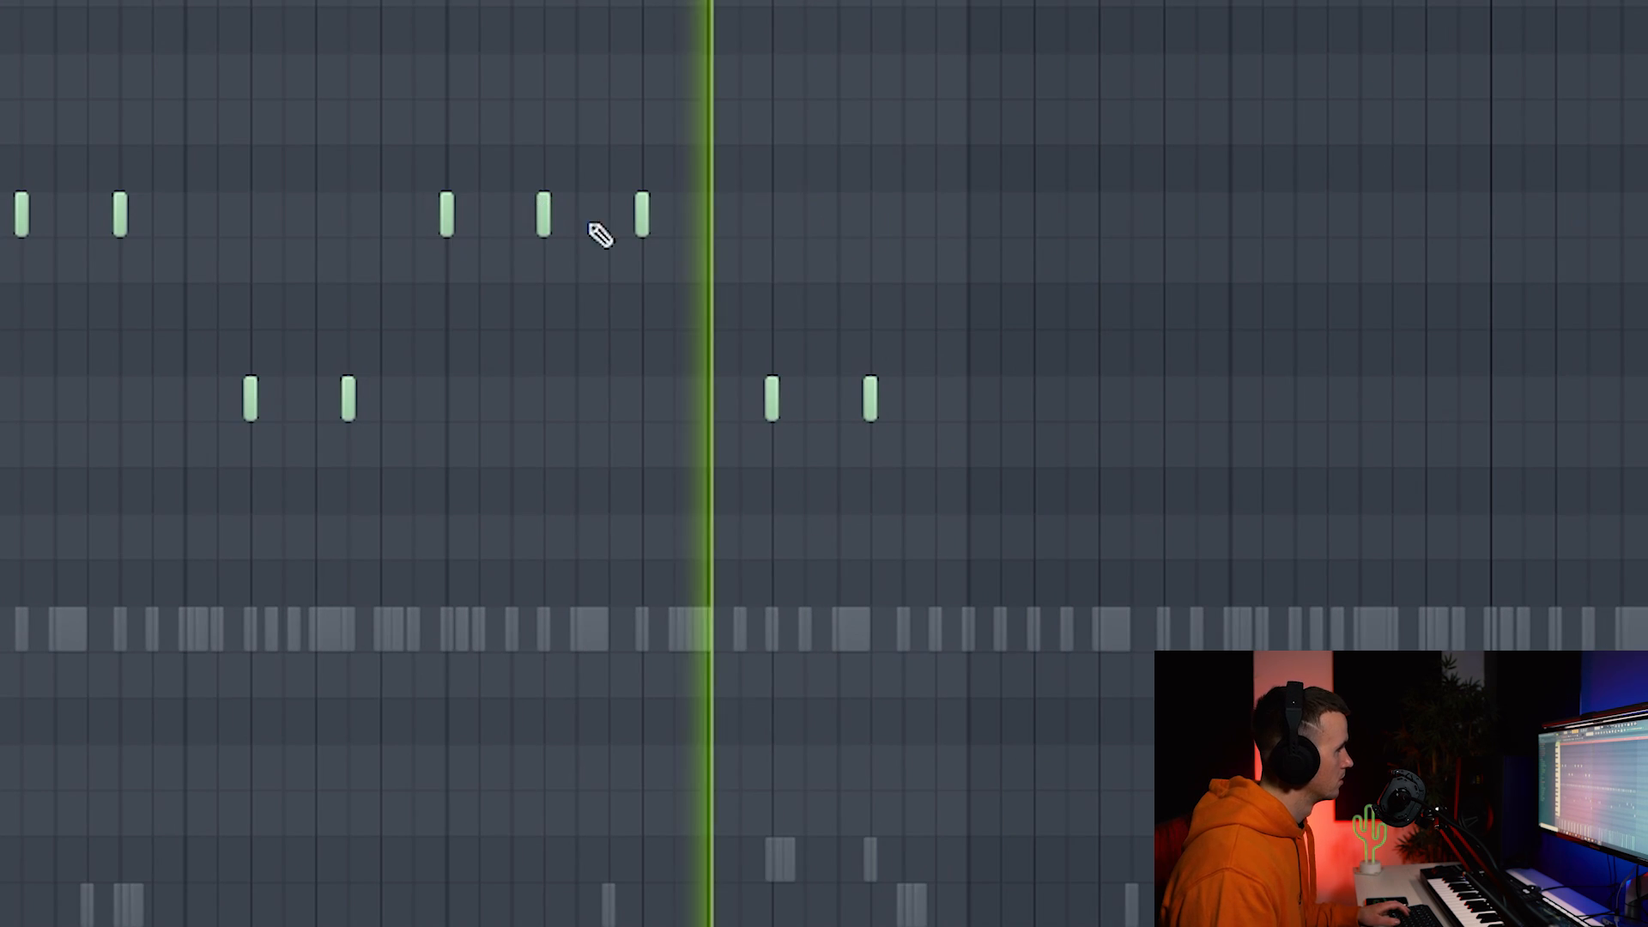
pyautogui.click(979, 225)
pyautogui.click(1070, 225)
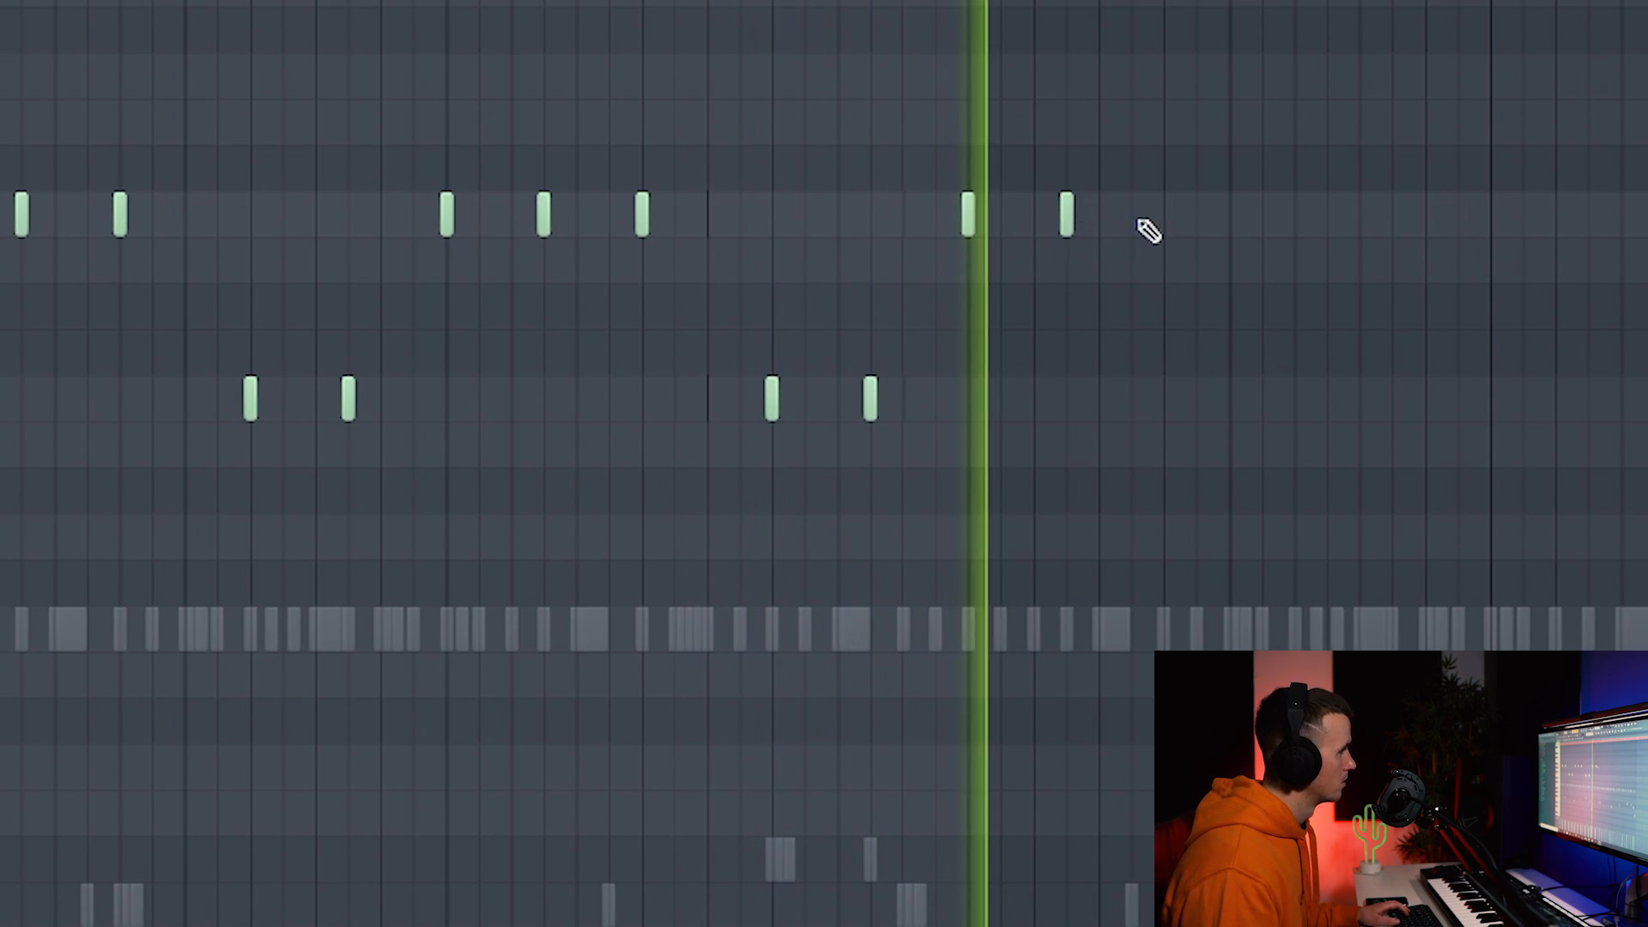
pyautogui.click(1164, 220)
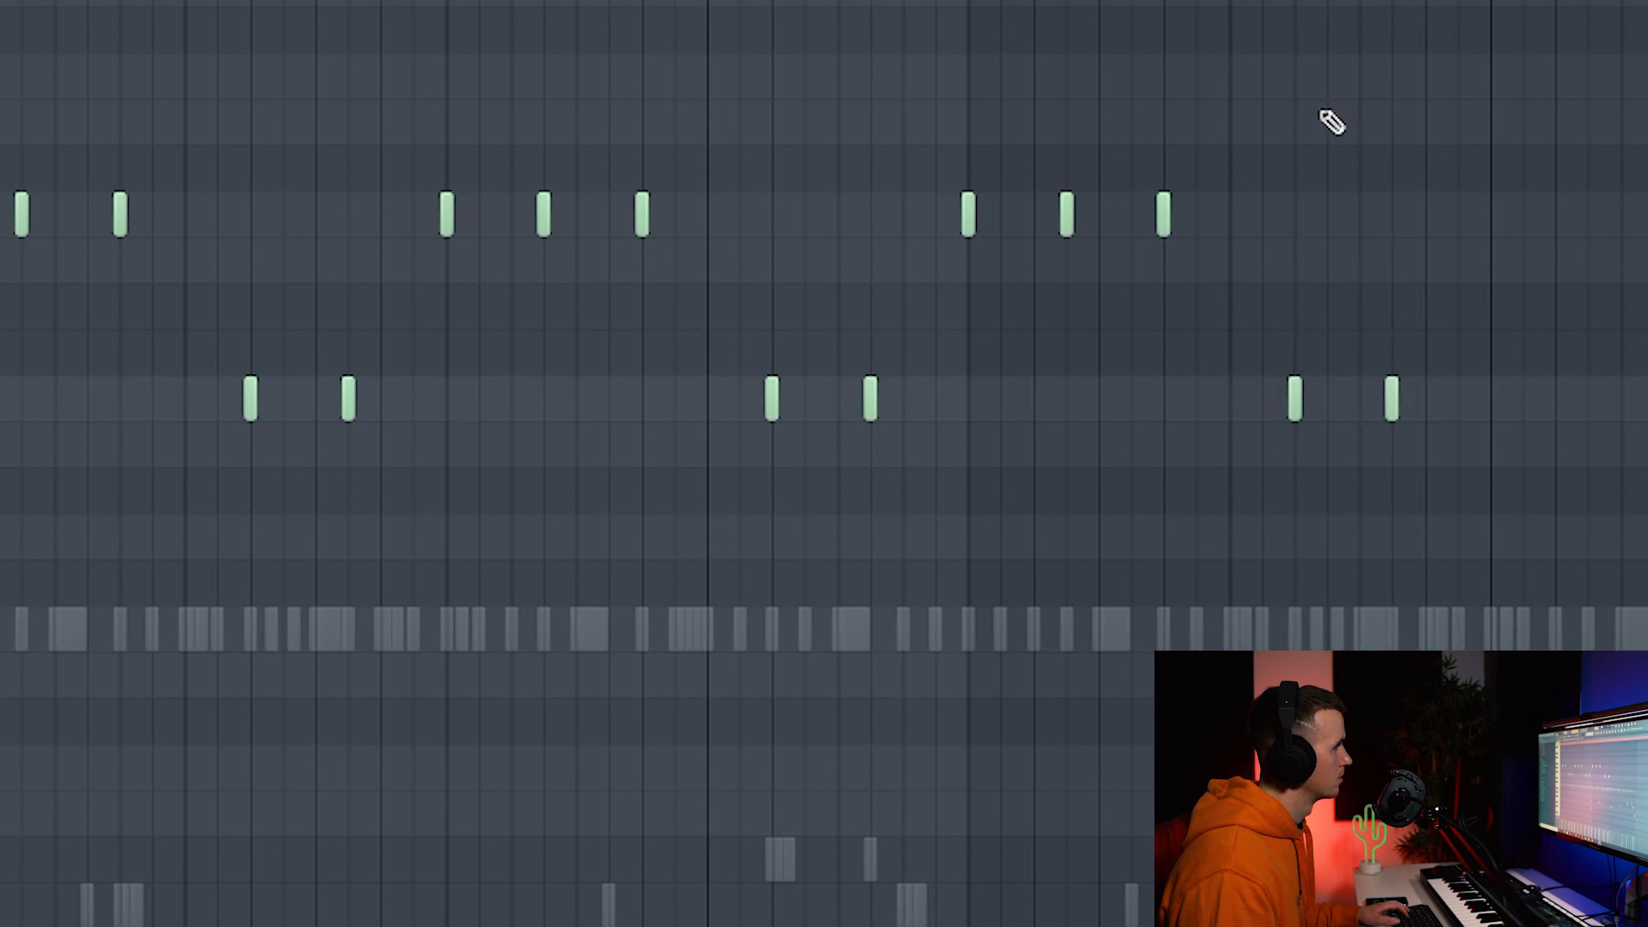
# Draw a run of three lower notes and nudge the last one slightly earlier.
pyautogui.keyDown('ctrl'); pyautogui.scroll(1, 916, 449); pyautogui.keyUp('ctrl')
pyautogui.click(907, 441)
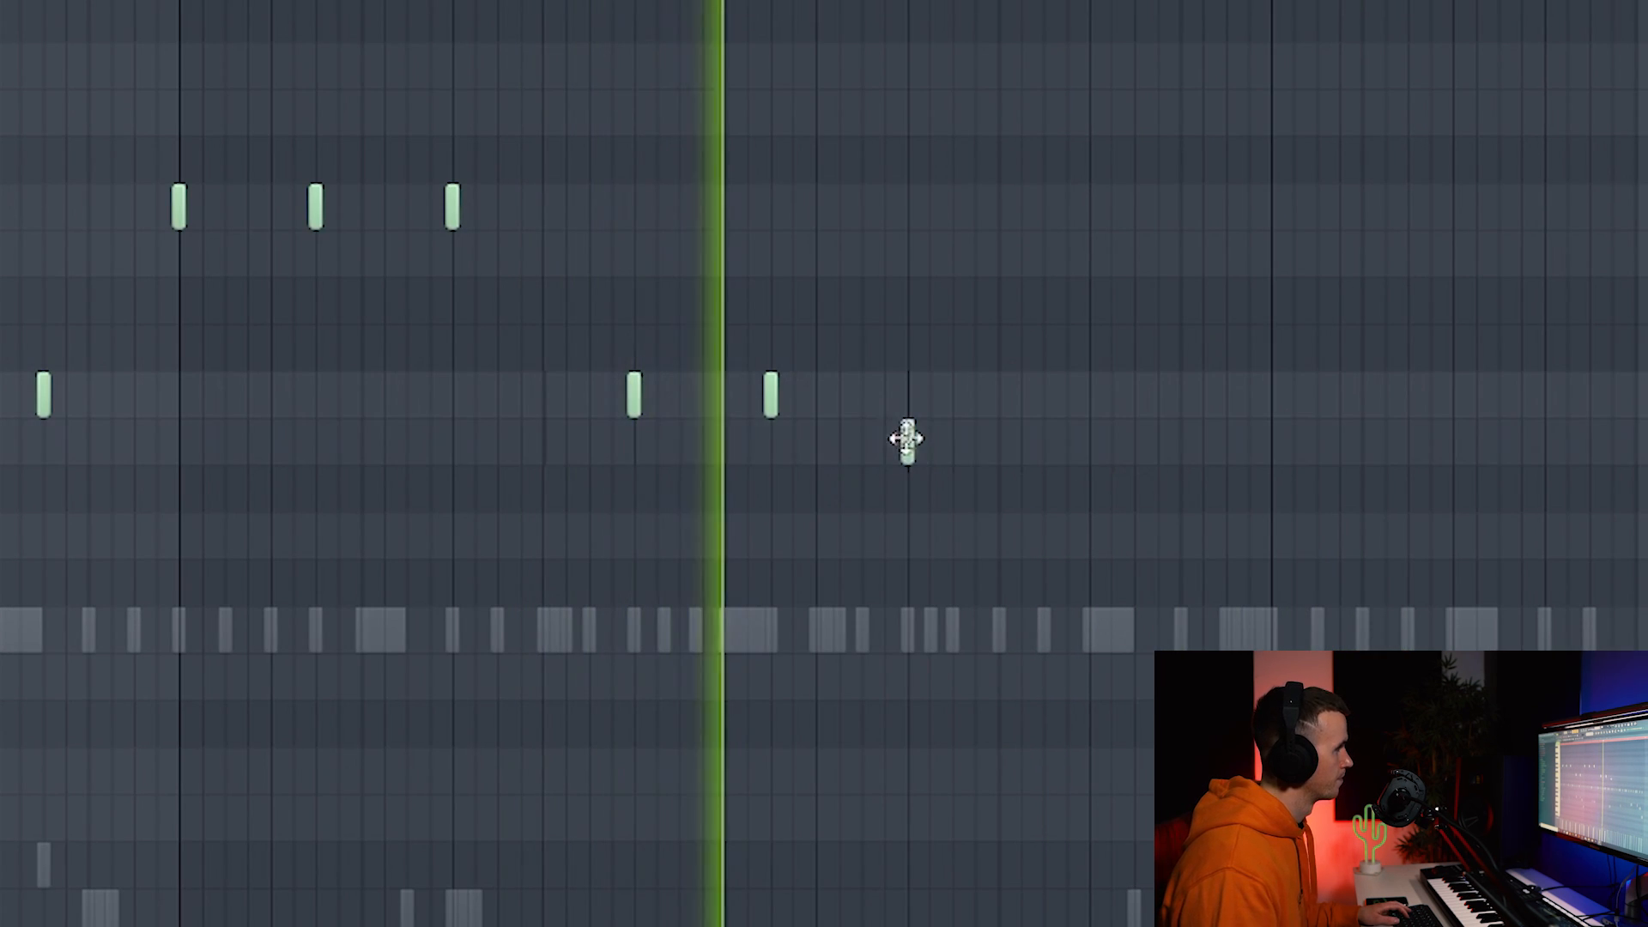
pyautogui.click(999, 442)
pyautogui.click(1134, 442)
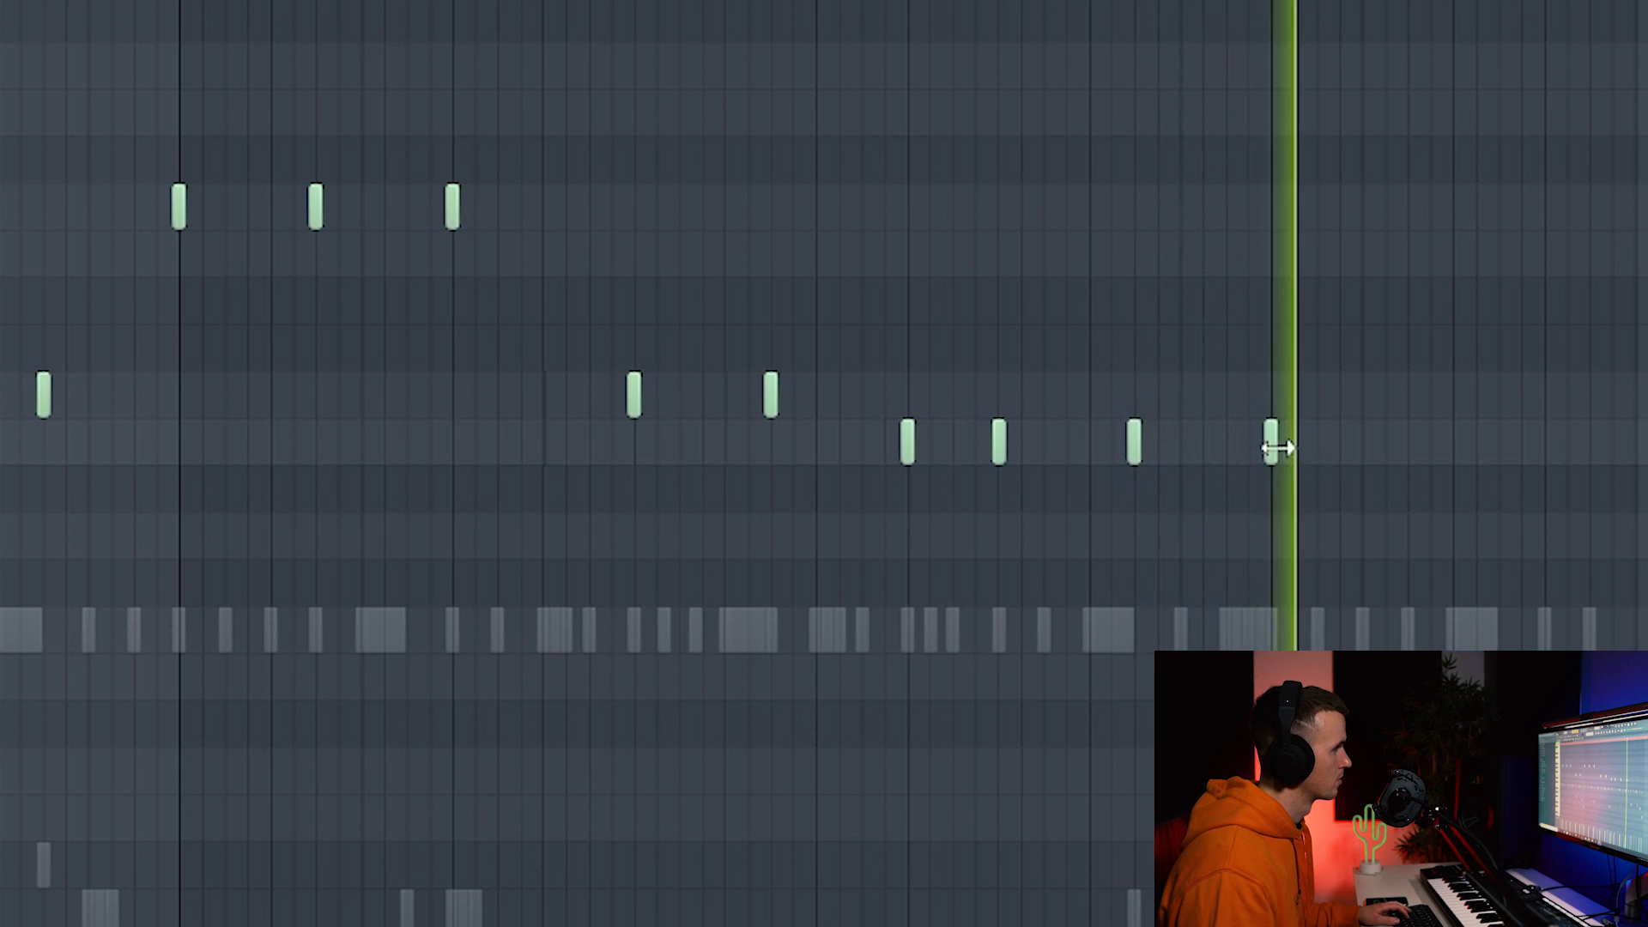
pyautogui.moveTo(1384, 453); pyautogui.dragTo(1370, 452)
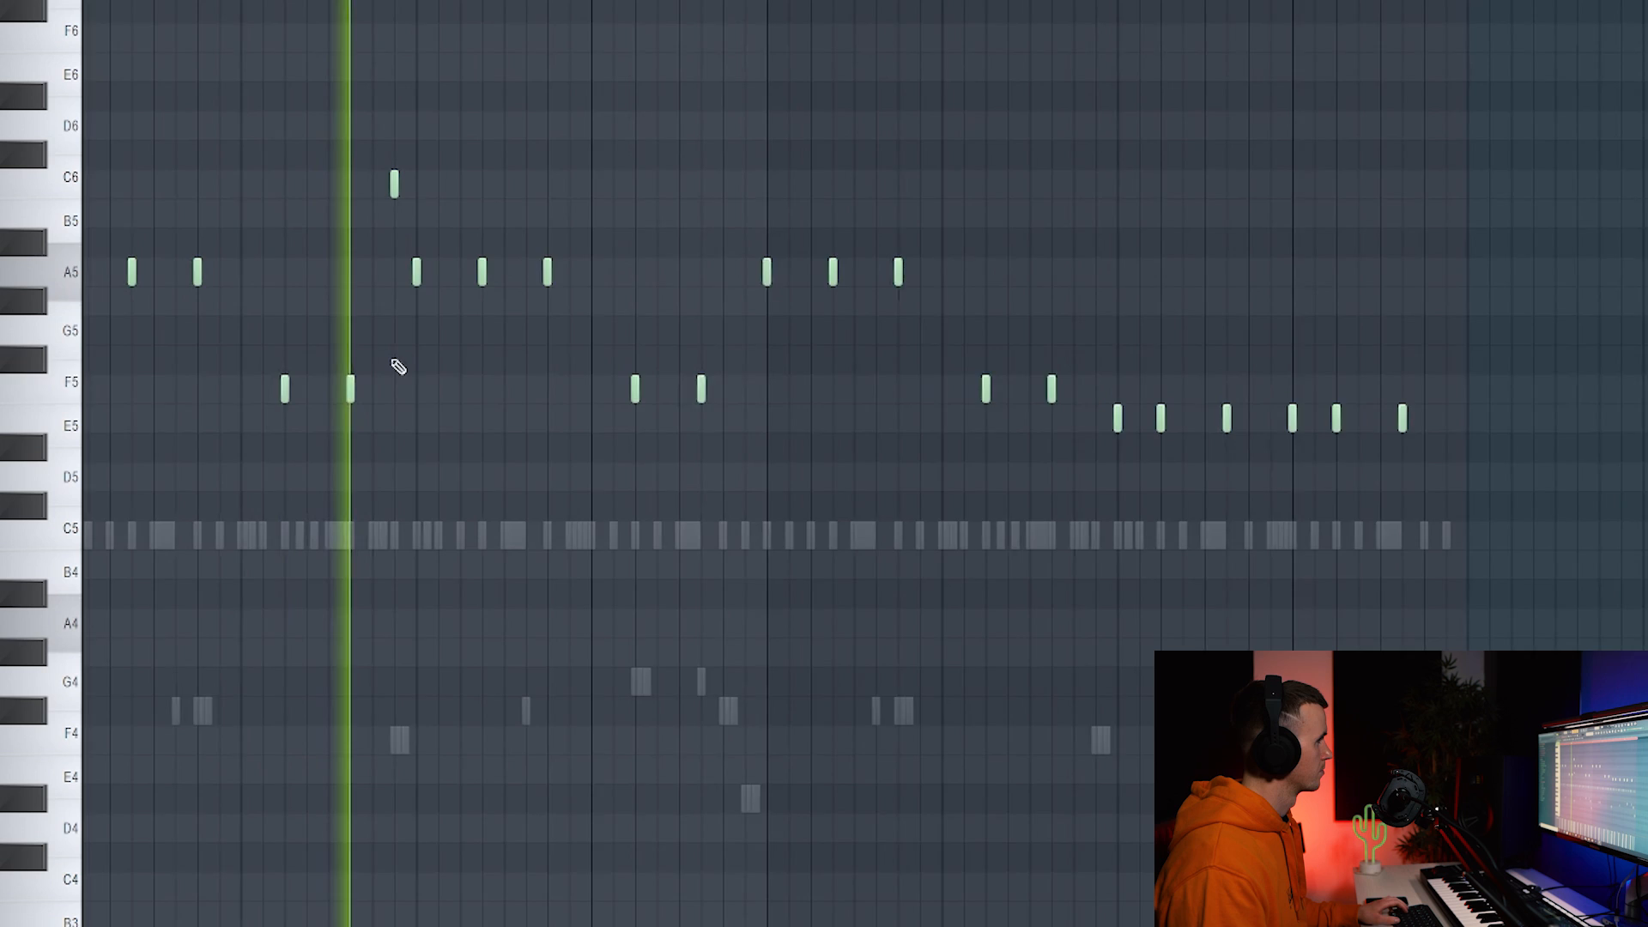
# Raise the short note from B5 to D6 and confirm its note property changes.
pyautogui.scroll(2, 394, 180)
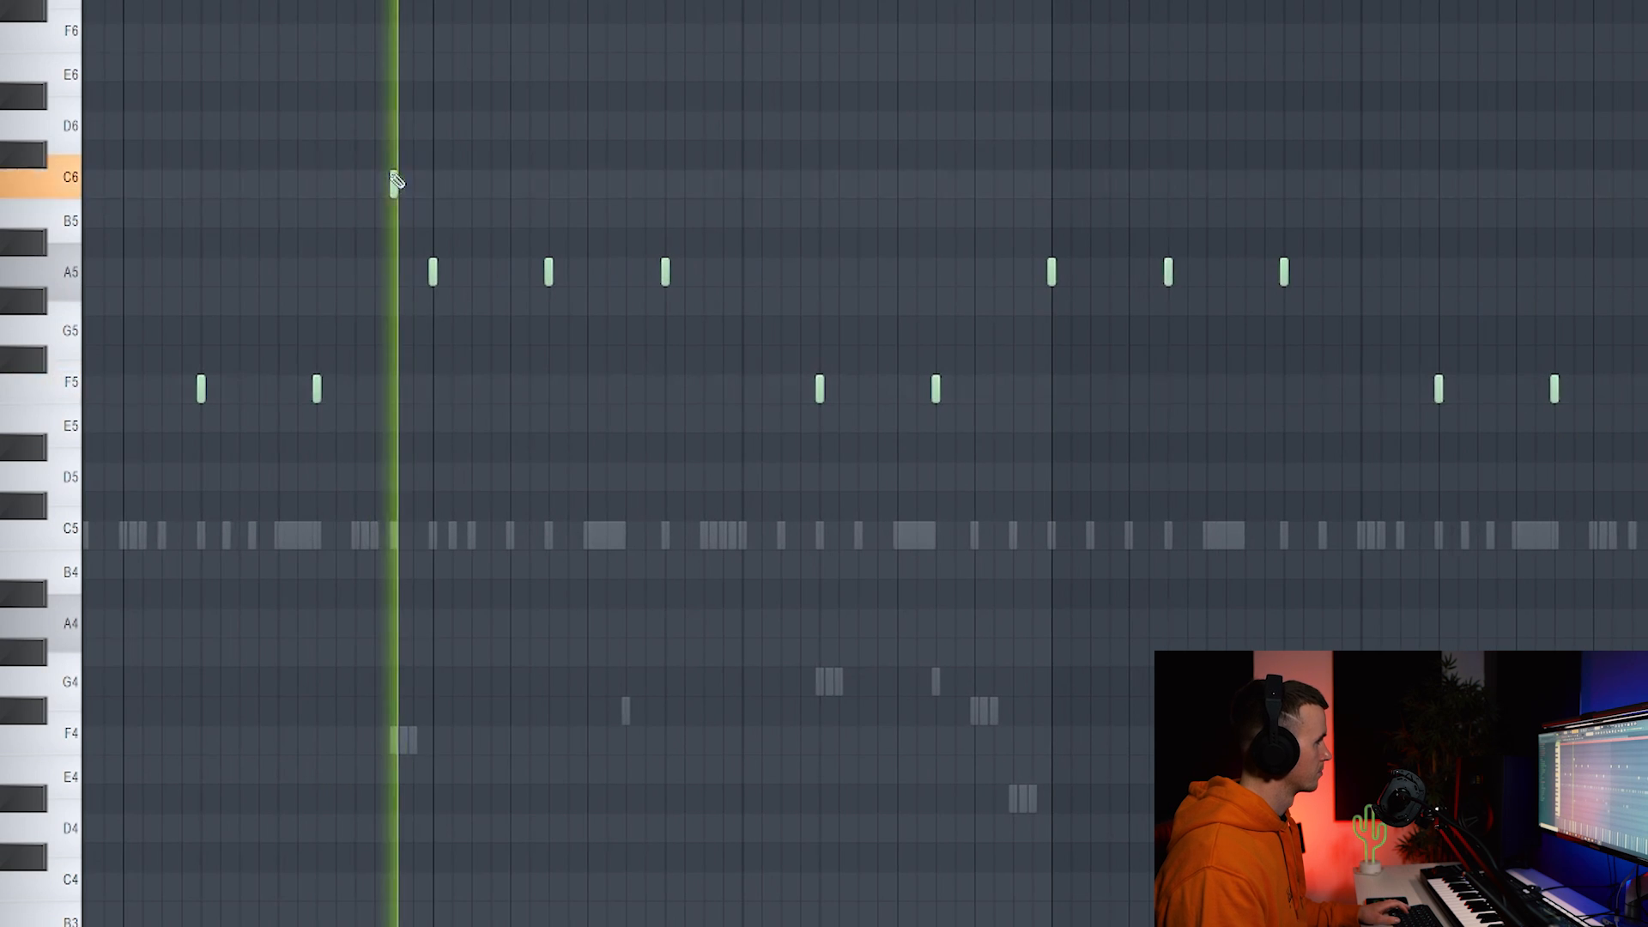
pyautogui.moveTo(396, 219); pyautogui.dragTo(397, 114)
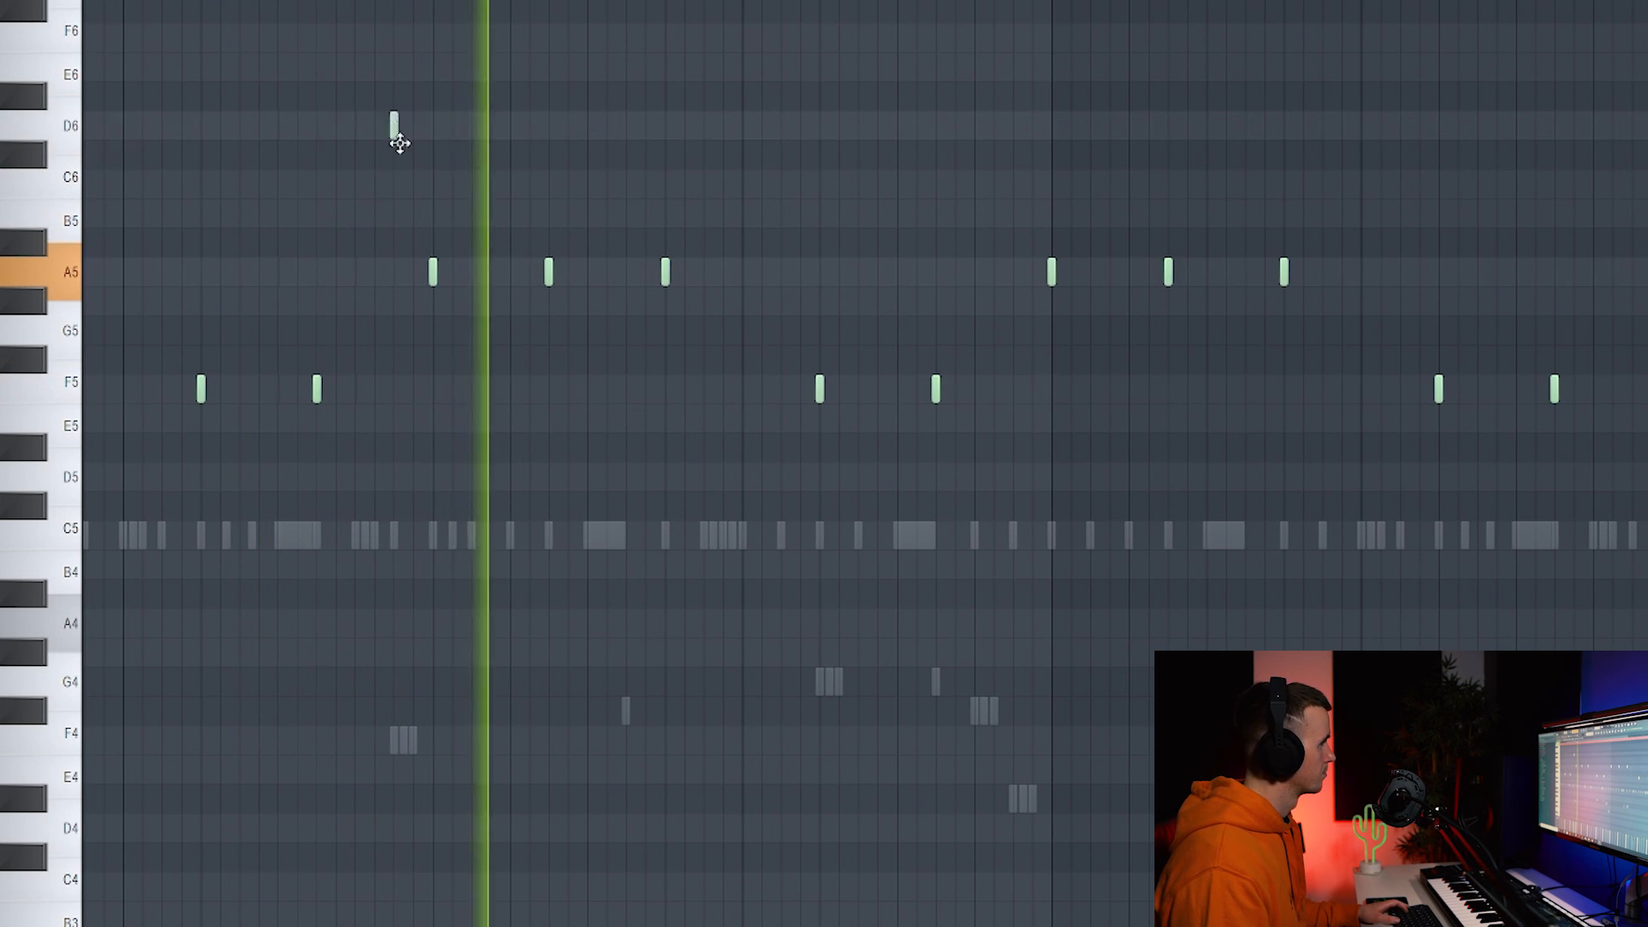
pyautogui.scroll(-2, 376, 288)
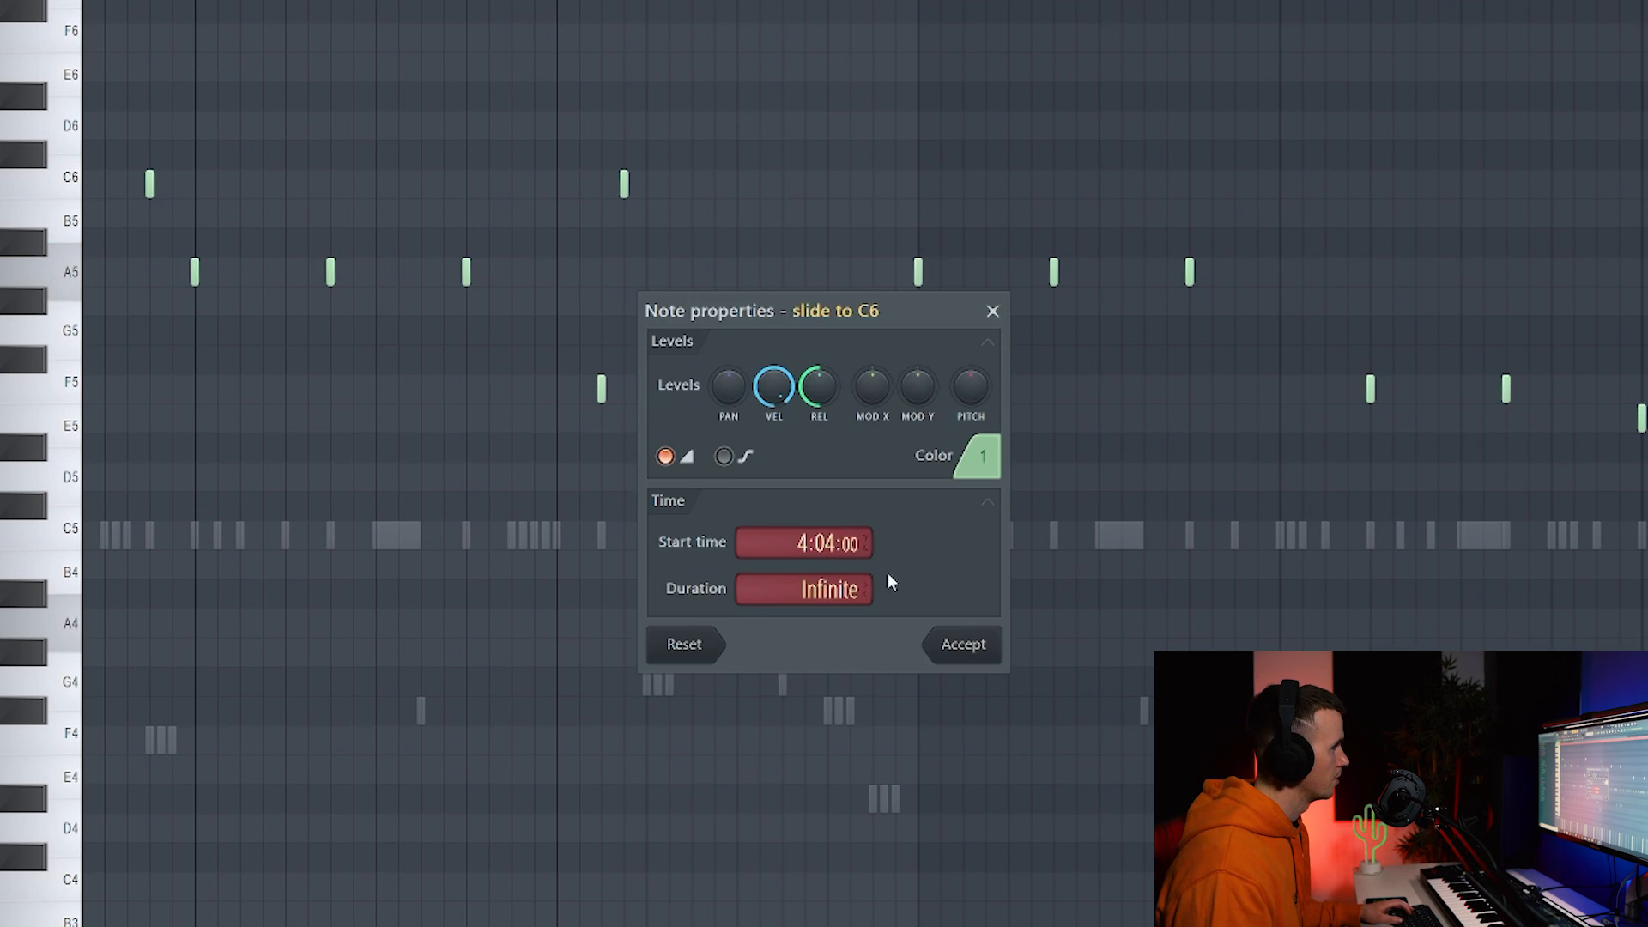
pyautogui.click(983, 645)
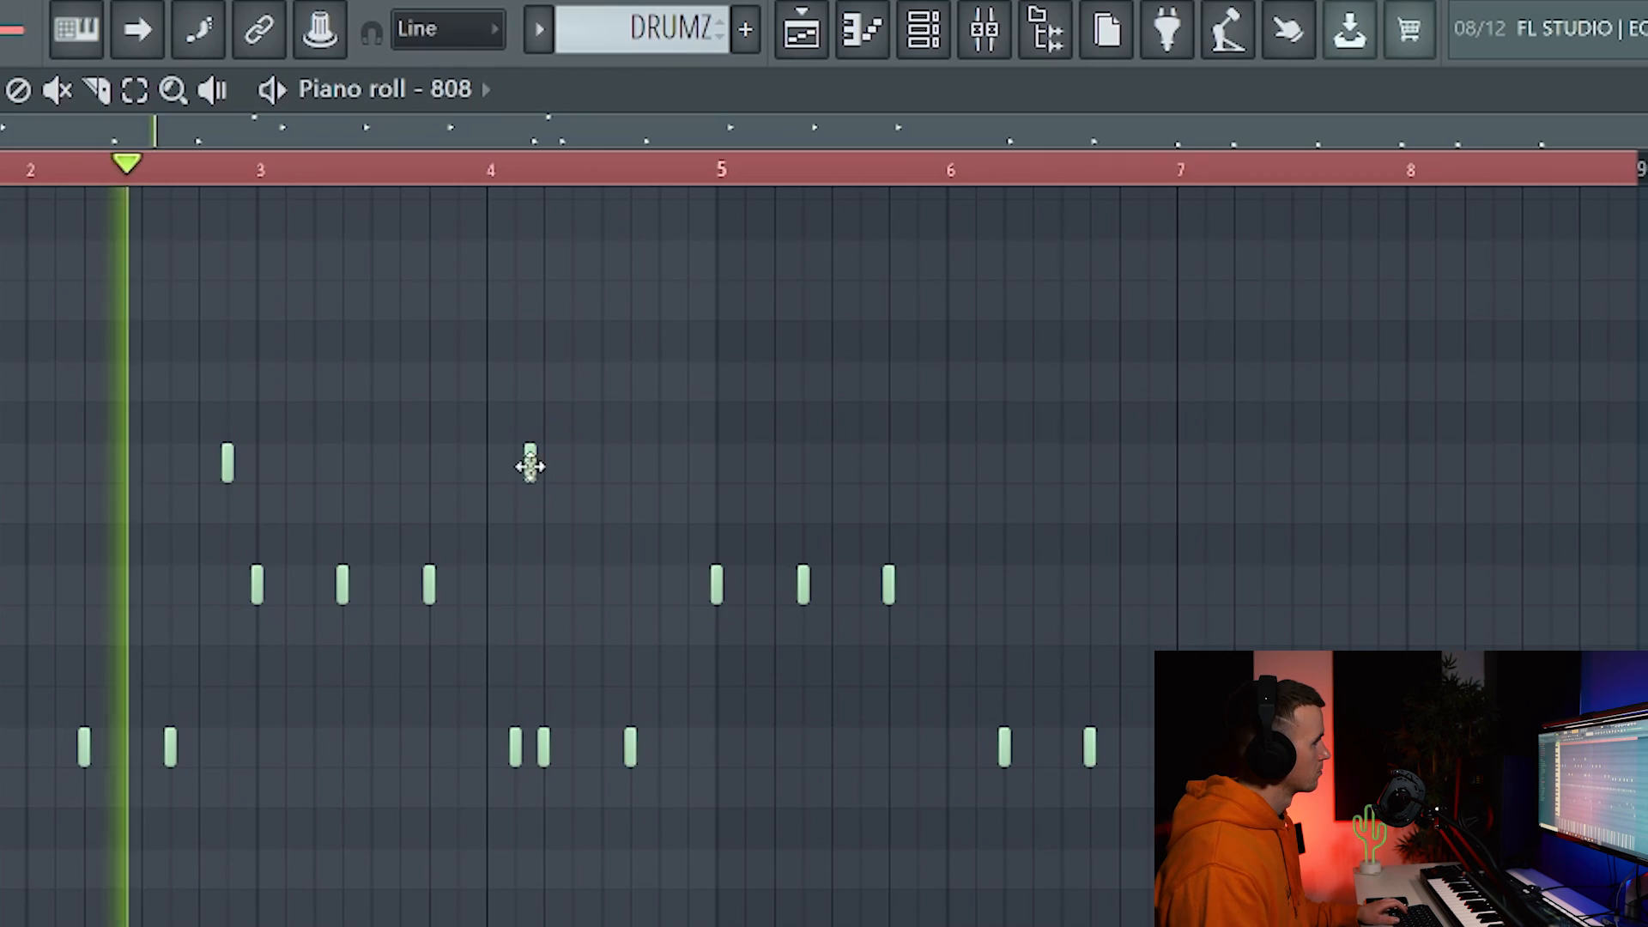
pyautogui.scroll(4, 533, 464)
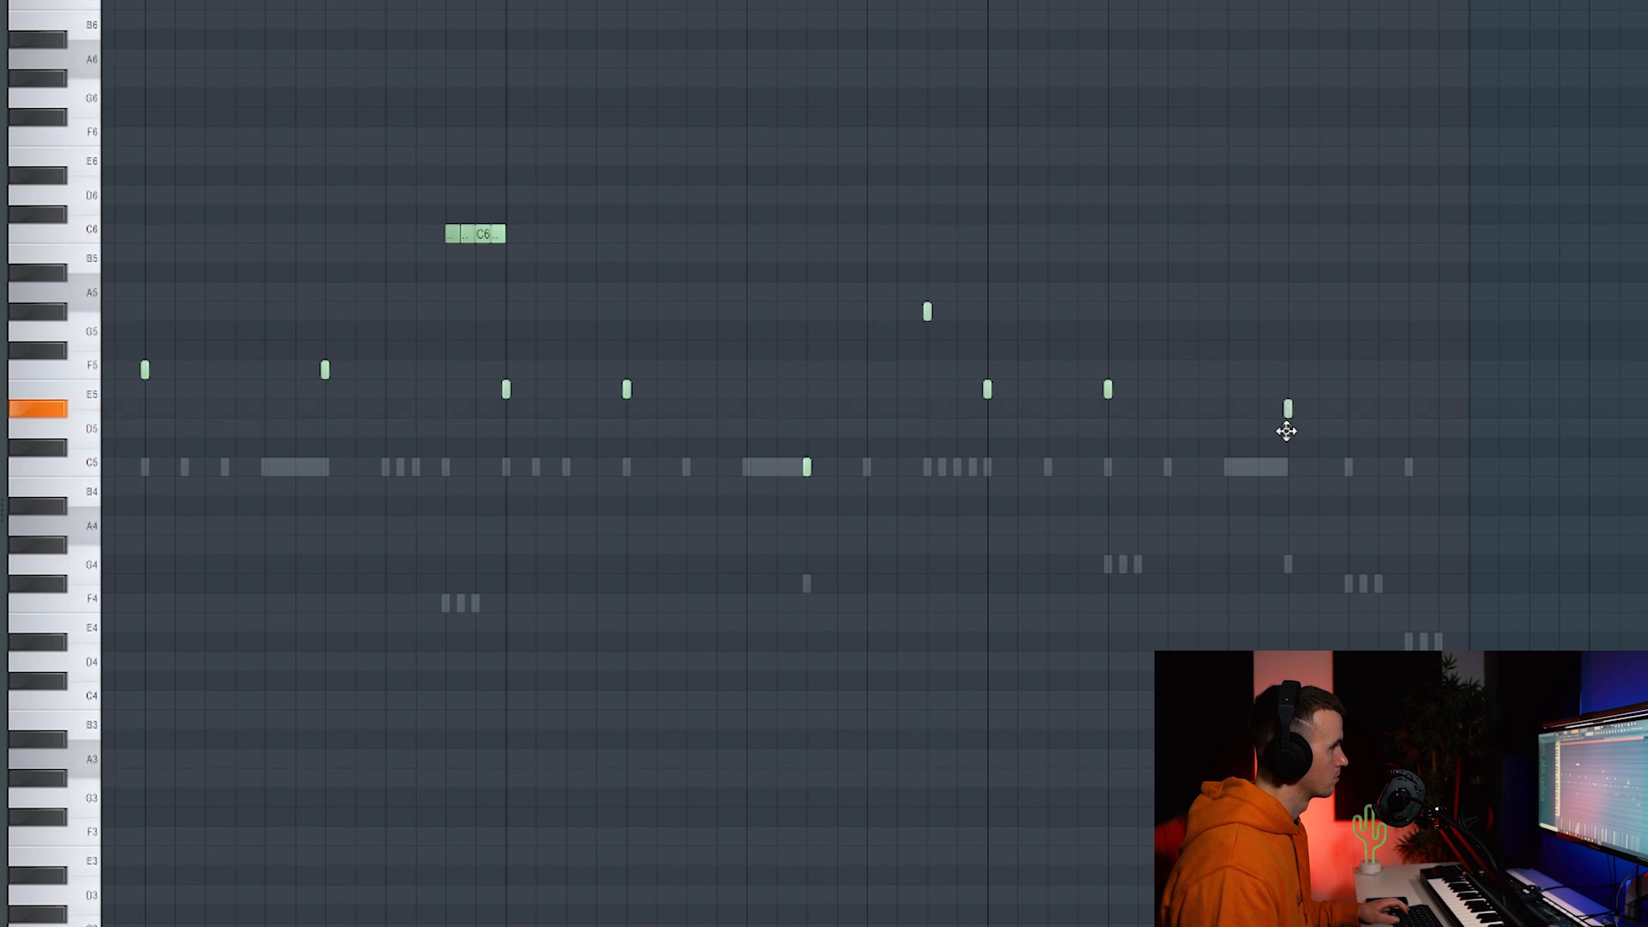
pyautogui.scroll(-5, 1285, 430)
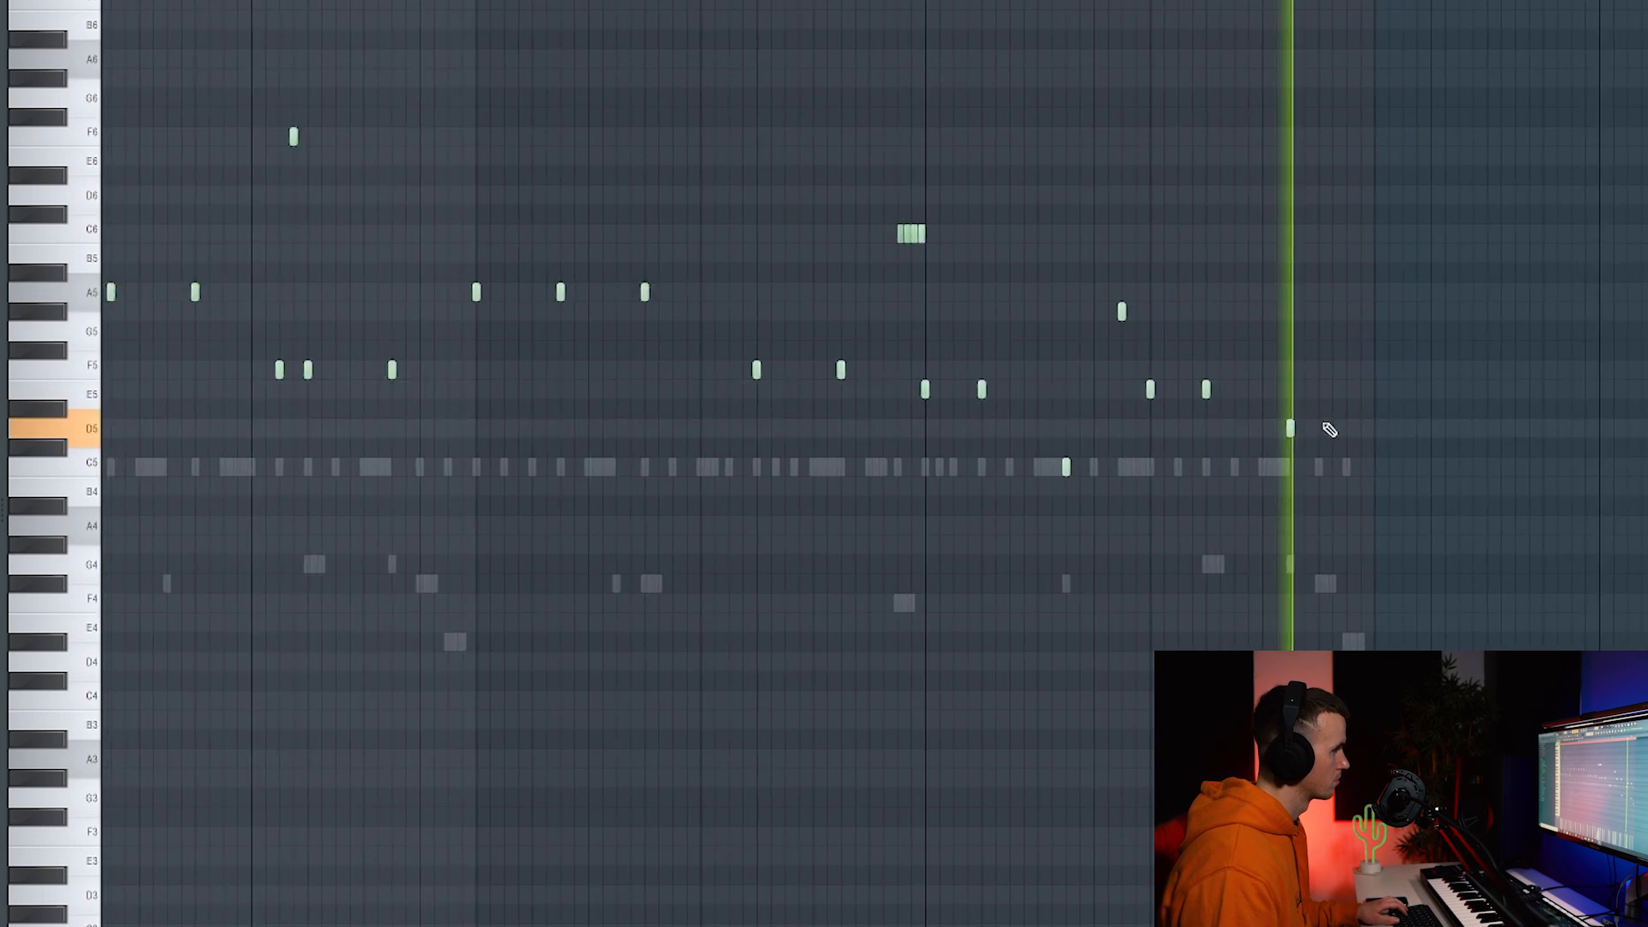
pyautogui.scroll(-1, 1110, 578)
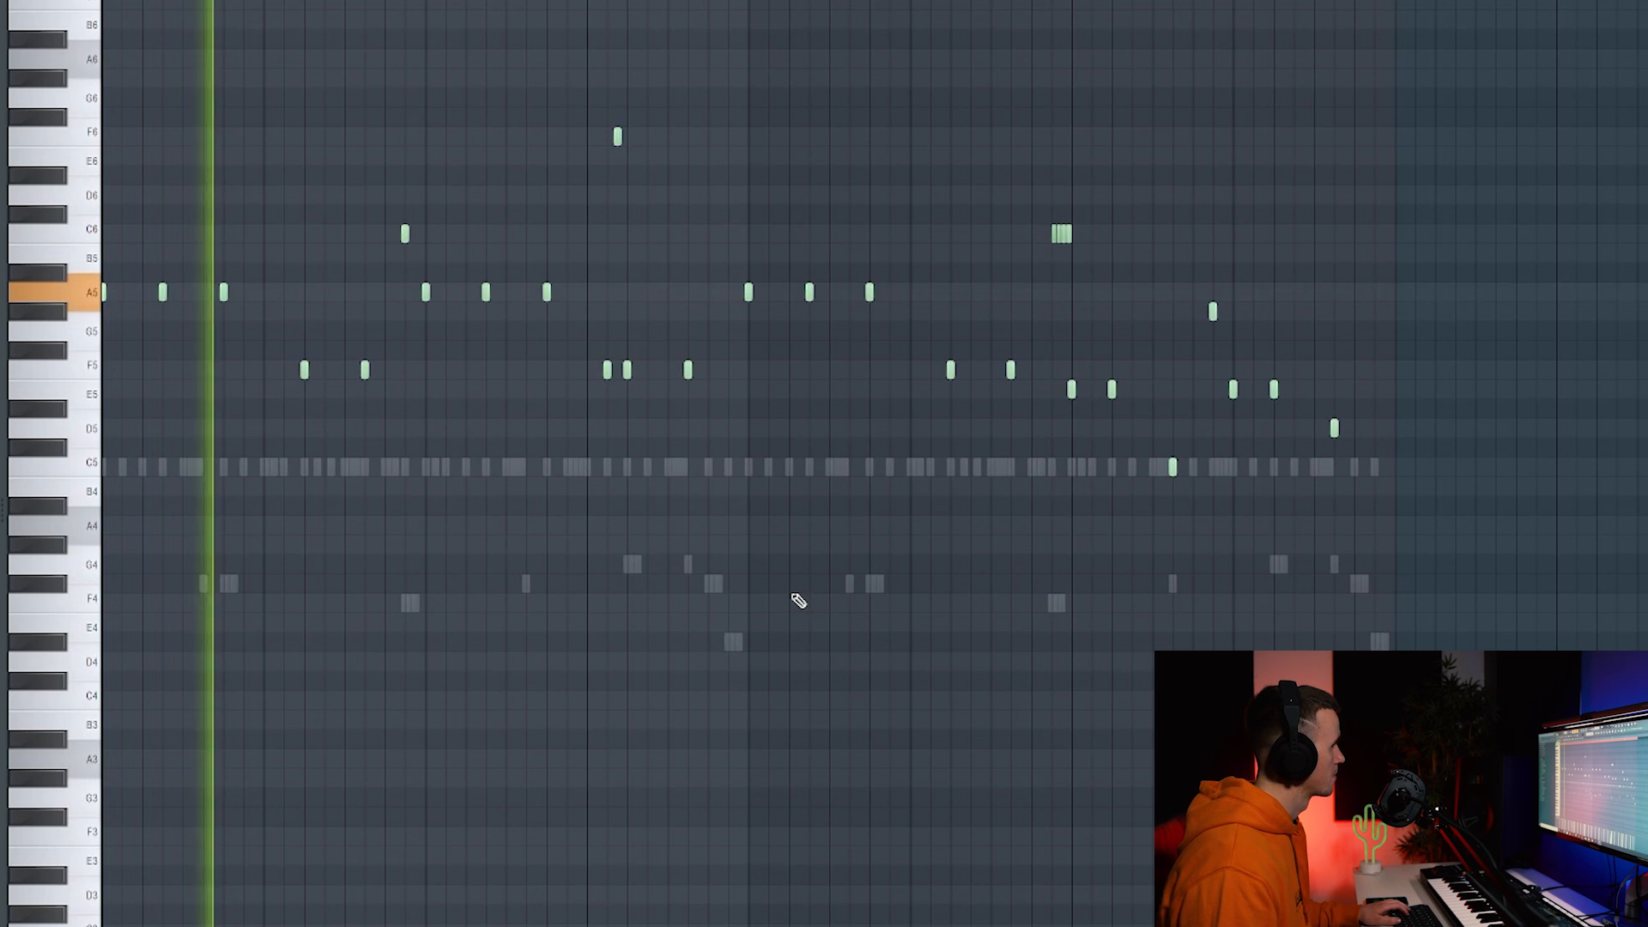
pyautogui.press('F6')
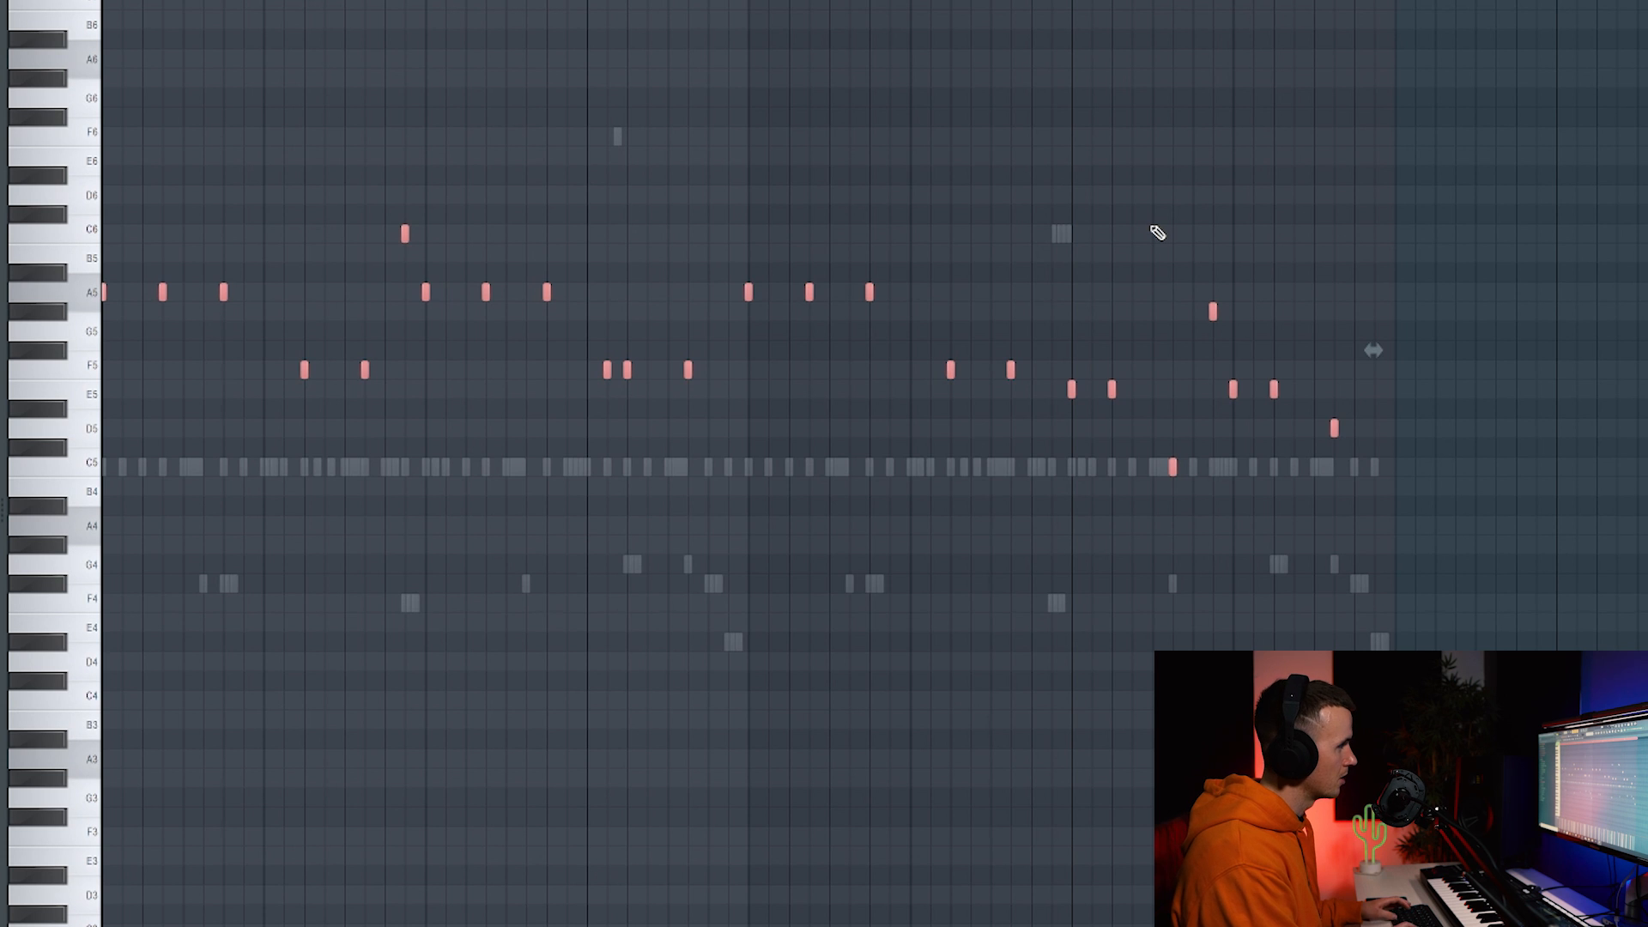
# Flatten all melody notes onto C5 with the limiter (Alt+K) and delete five unwanted C5 notes.
pyautogui.hotkey('alt', 'k')
pyautogui.press('Return')
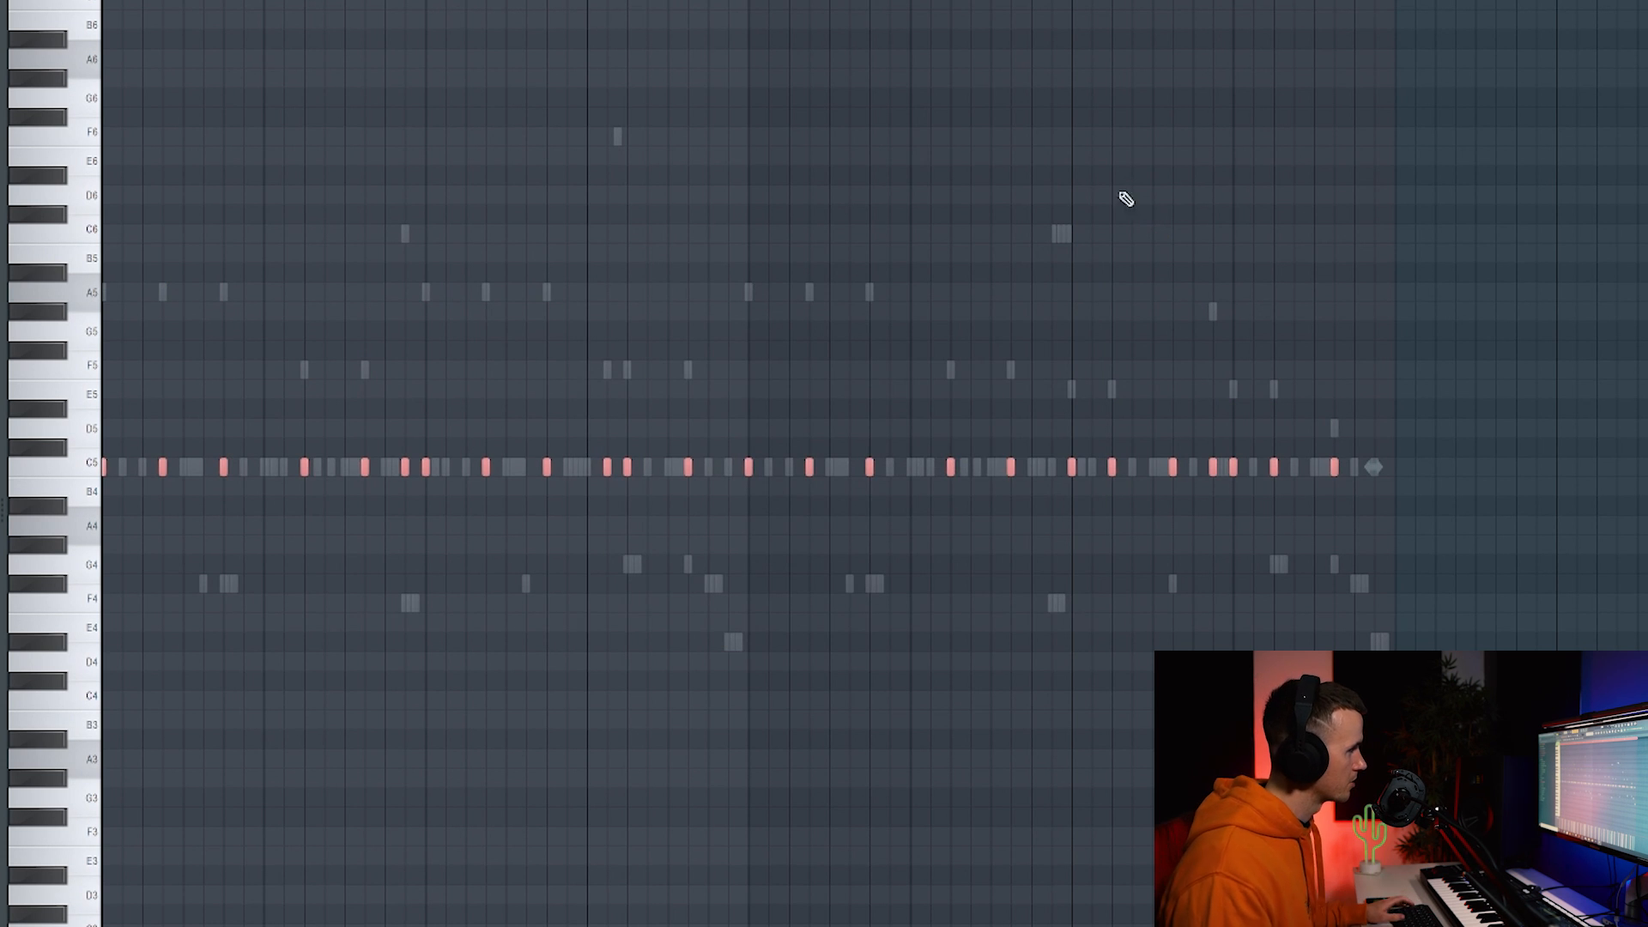
pyautogui.rightClick(224, 470)
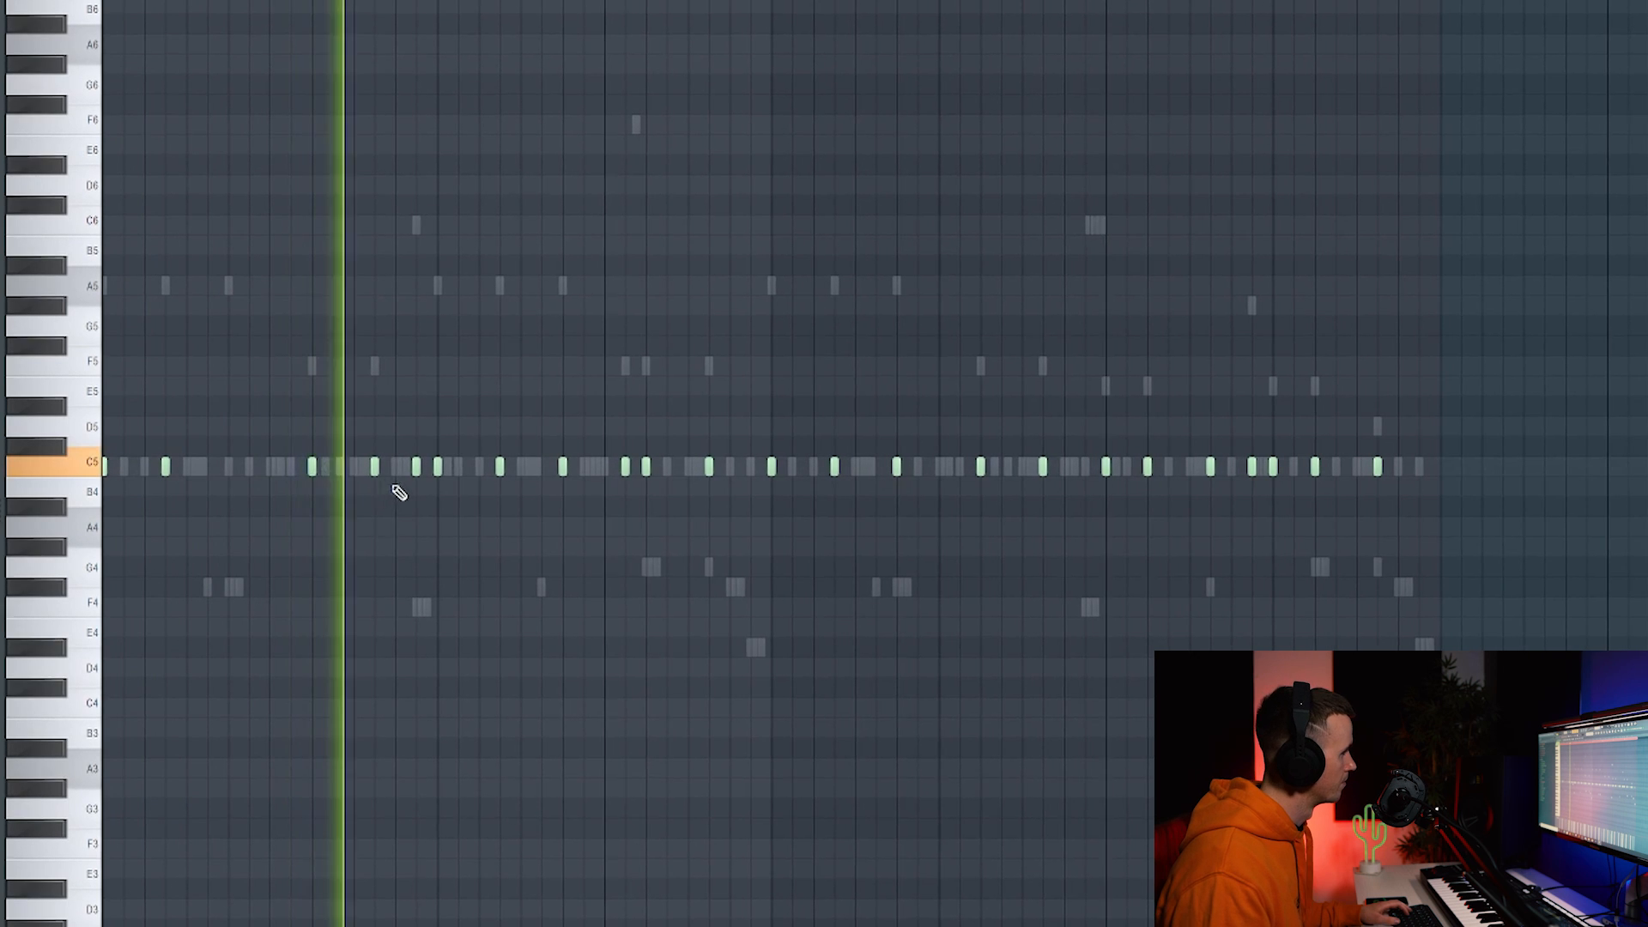
pyautogui.rightClick(414, 468)
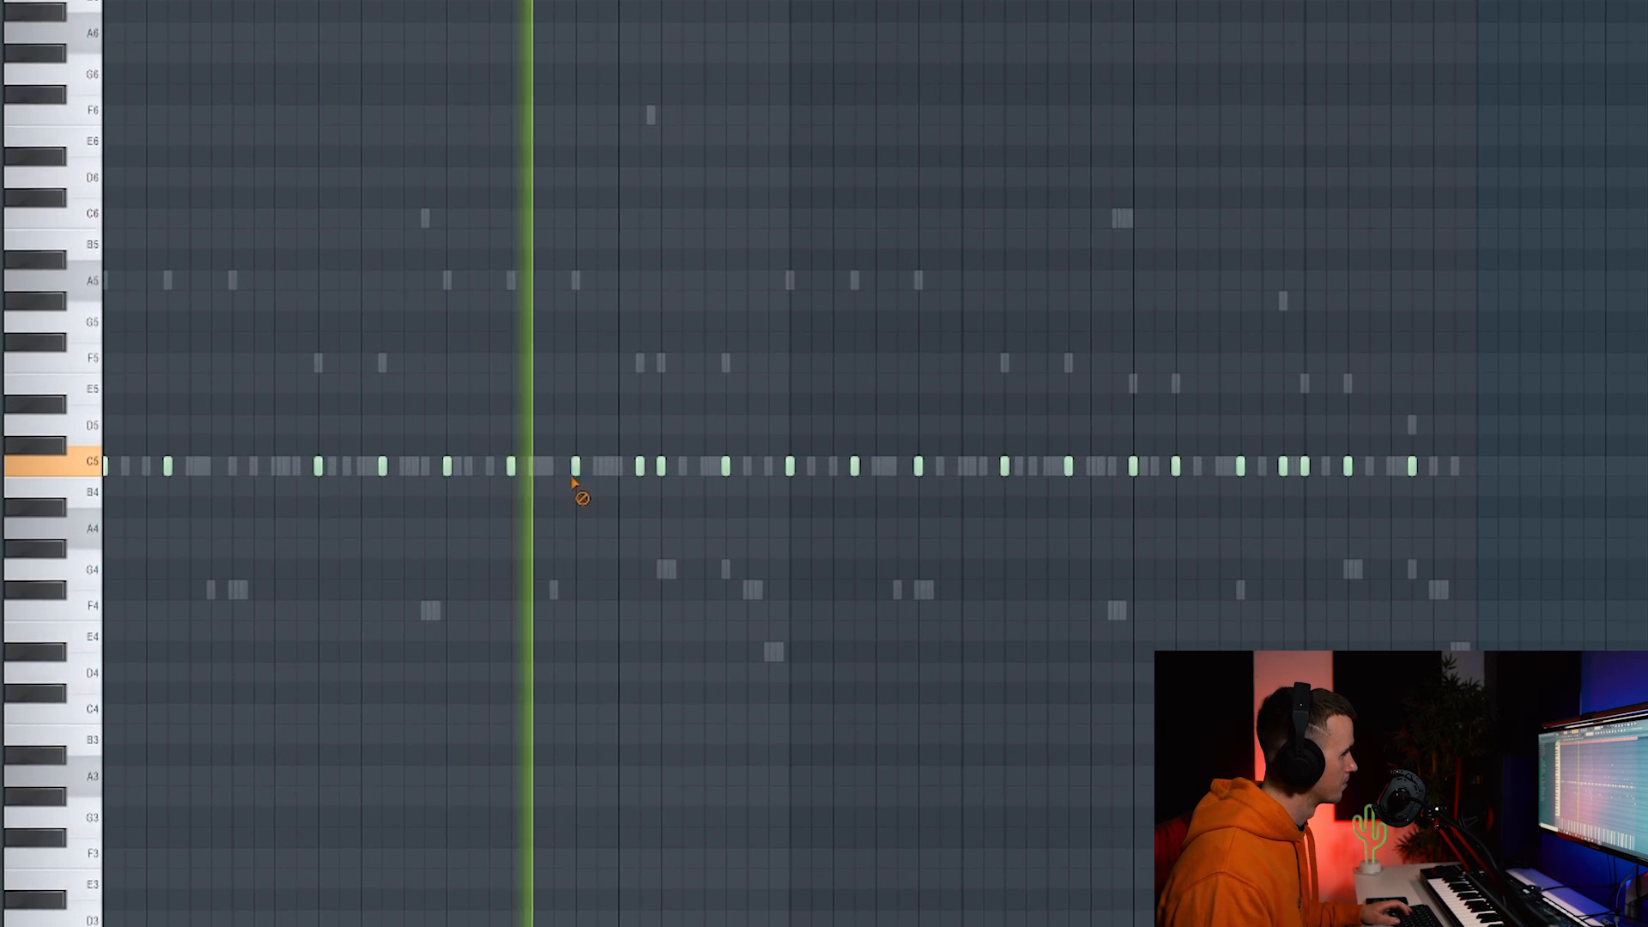
pyautogui.rightClick(572, 468)
pyautogui.rightClick(738, 468)
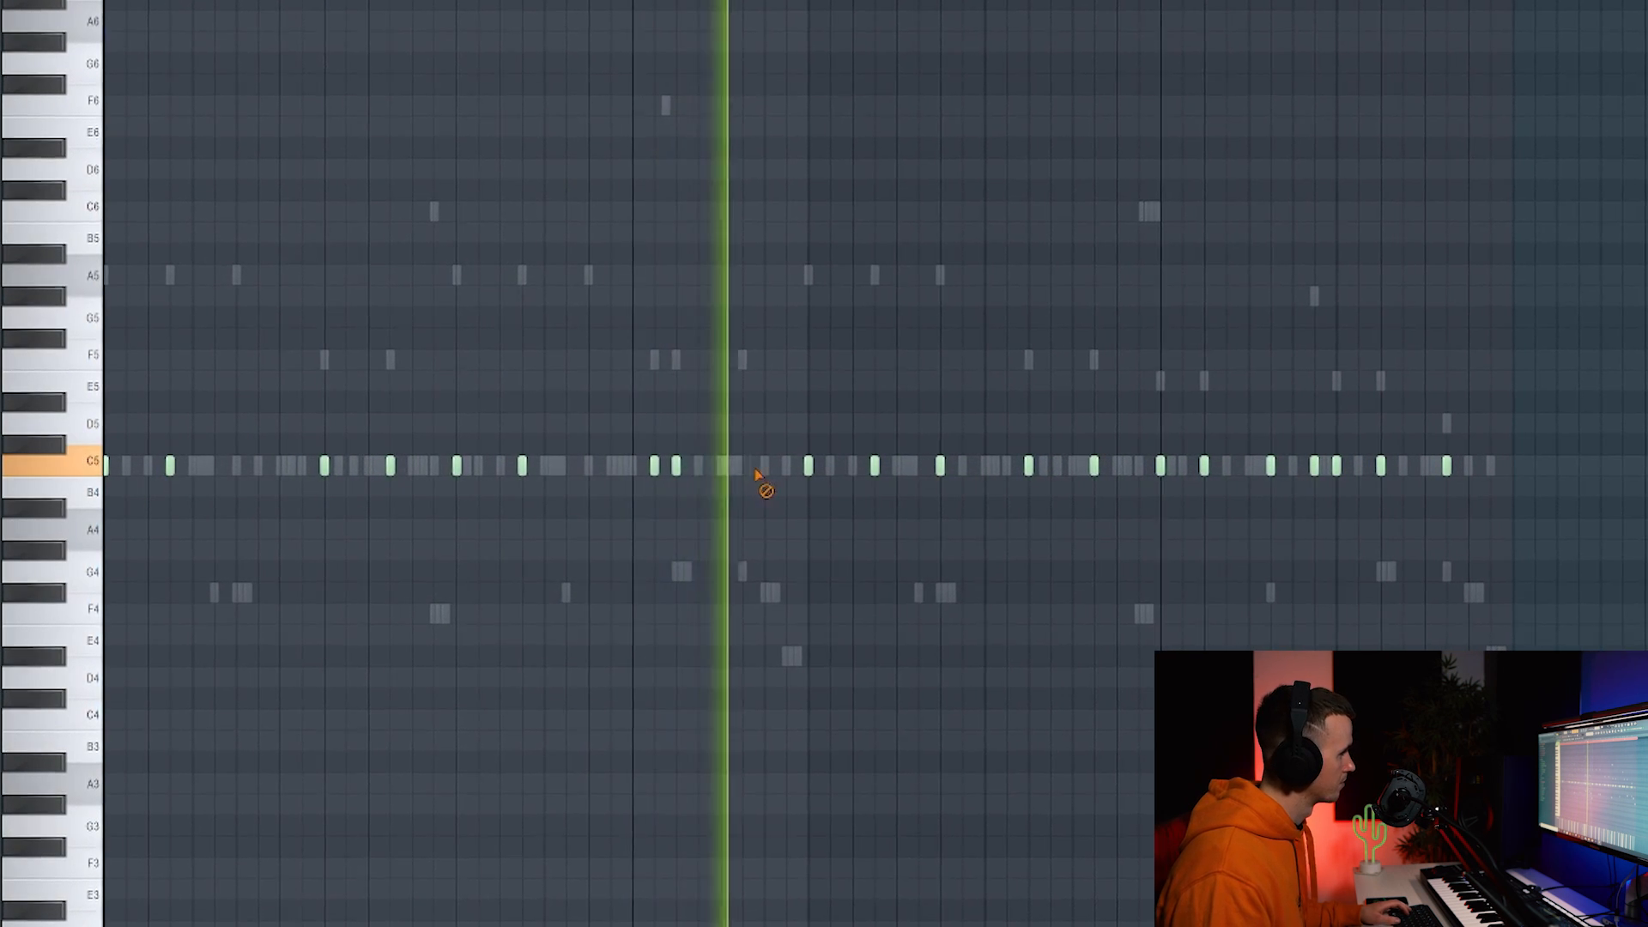
pyautogui.rightClick(958, 468)
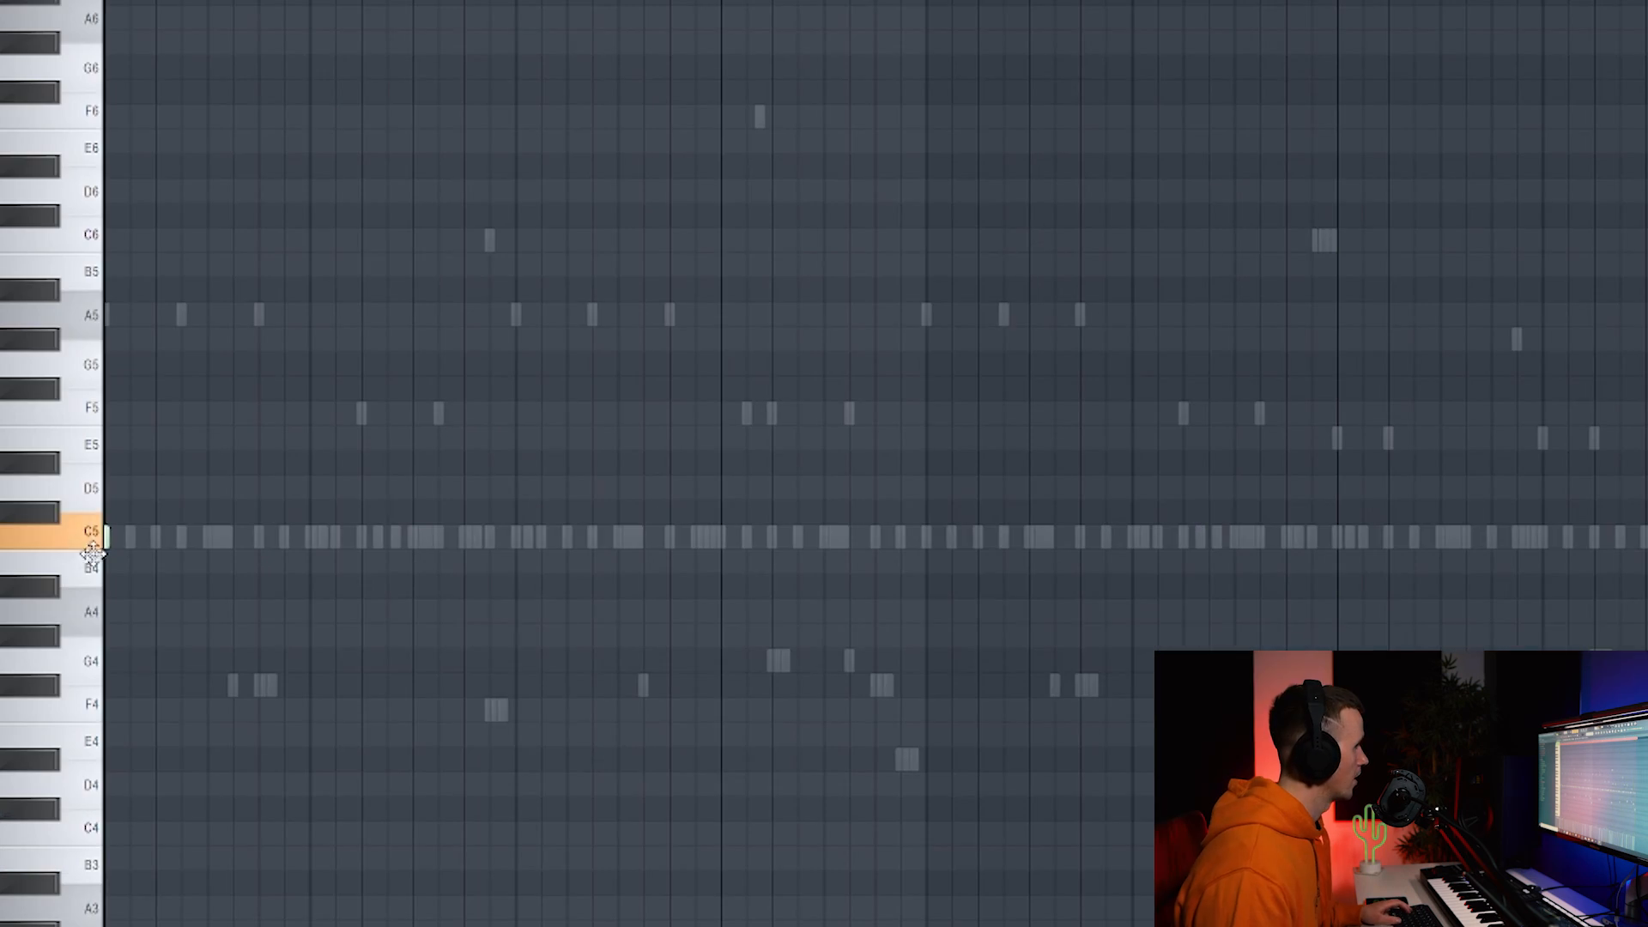
pyautogui.scroll(2, 177, 563)
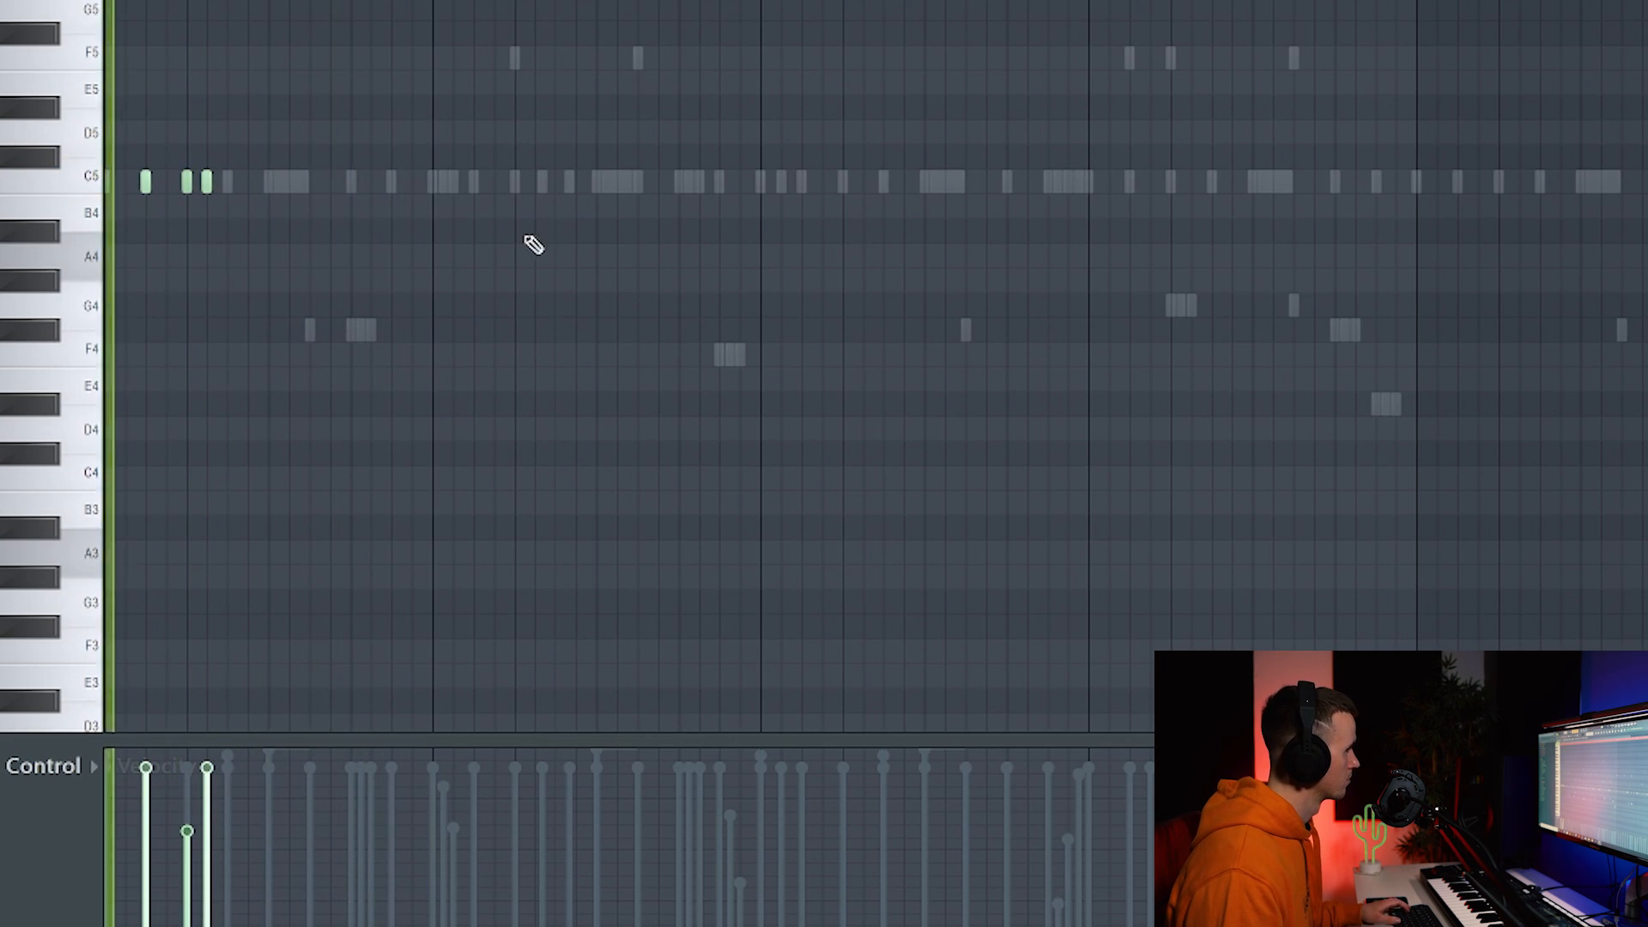
# Draw two back-to-back C5 notes and raise their velocities.
pyautogui.click(560, 184)
pyautogui.scroll(1, 576, 190)
pyautogui.click(575, 182)
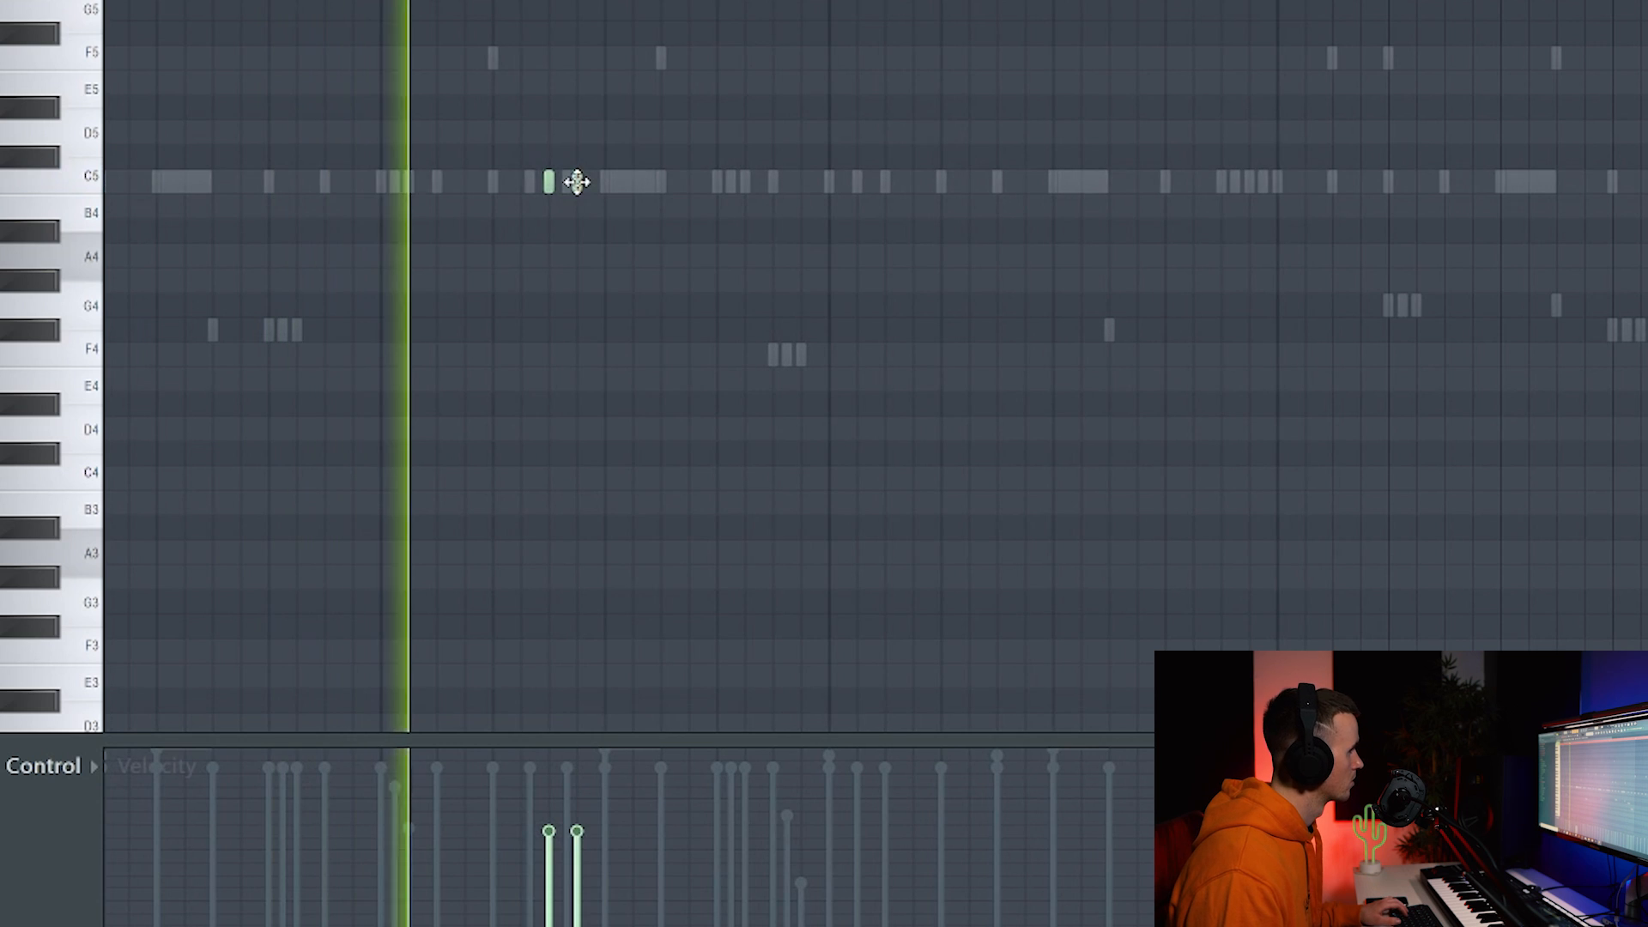
pyautogui.moveTo(548, 788); pyautogui.dragTo(610, 857)
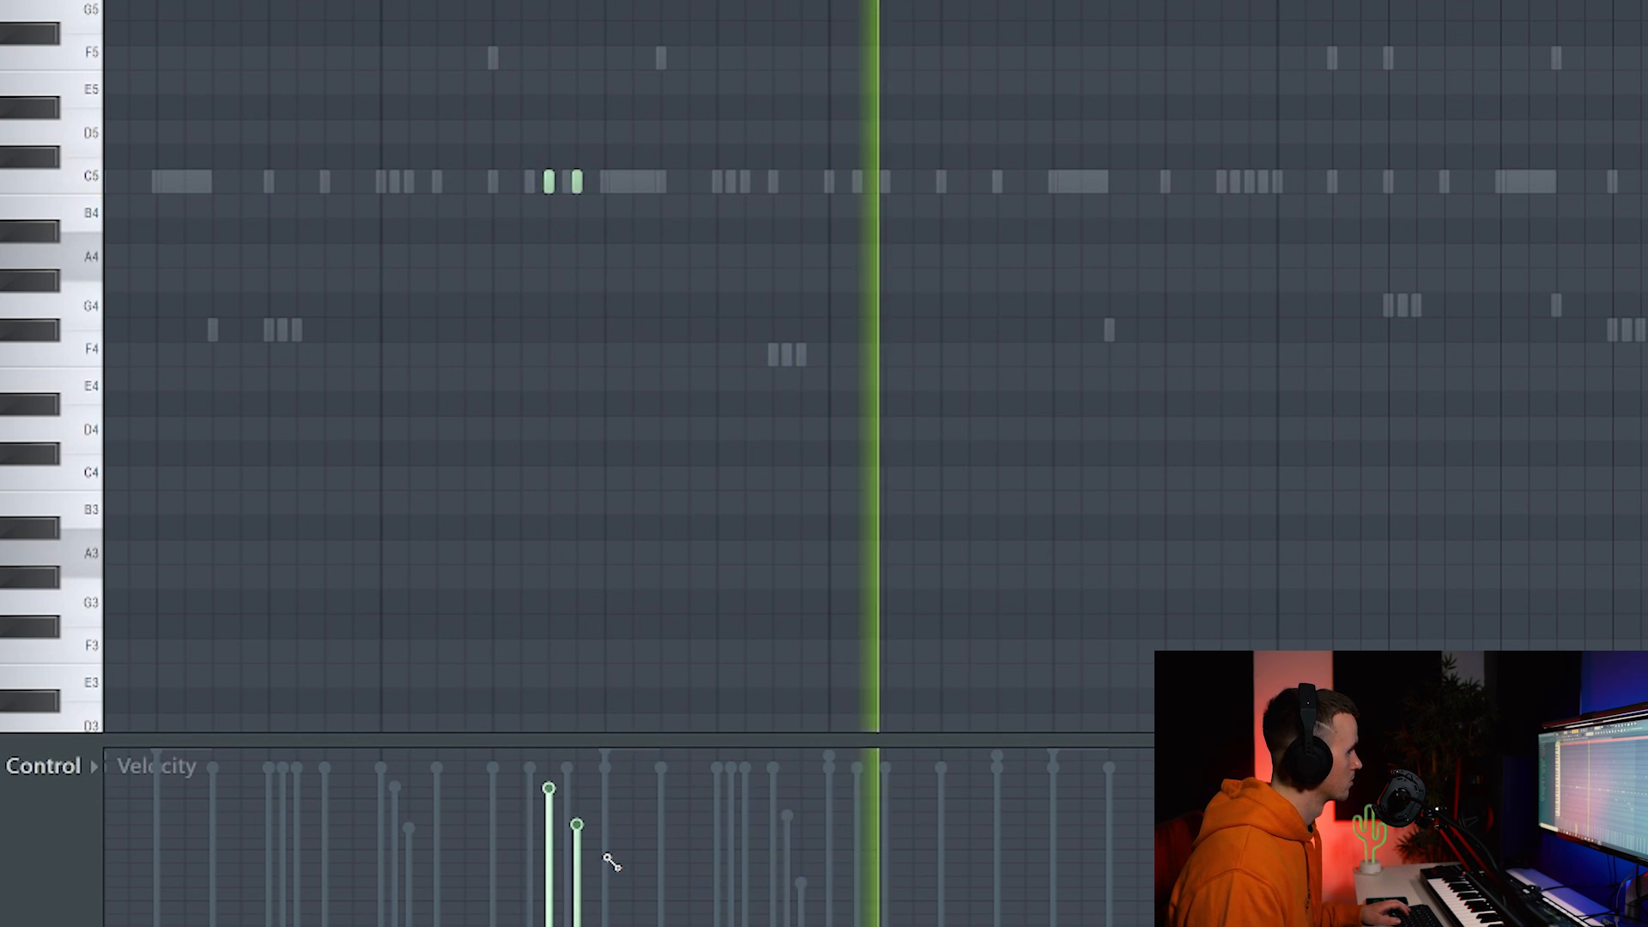
pyautogui.scroll(-1, 1045, 486)
pyautogui.scroll(1, 1045, 486)
# Add another C5 and a quick three-note C5 run, making one grace note louder.
pyautogui.click(740, 182)
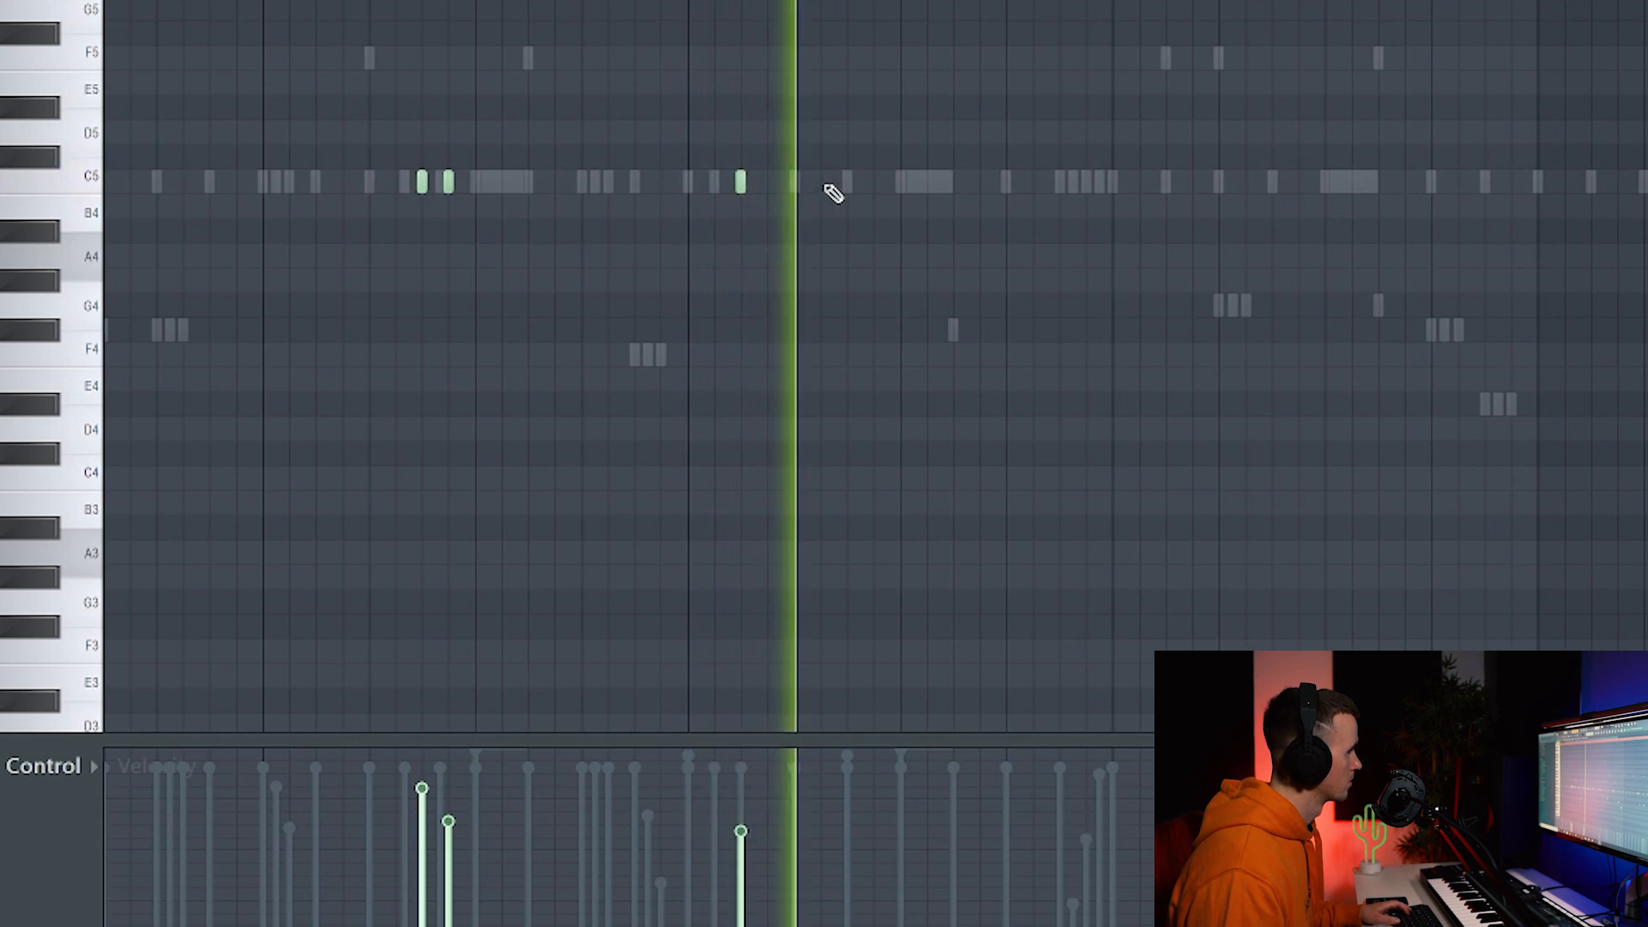
pyautogui.click(794, 182)
pyautogui.click(820, 182)
pyautogui.click(848, 182)
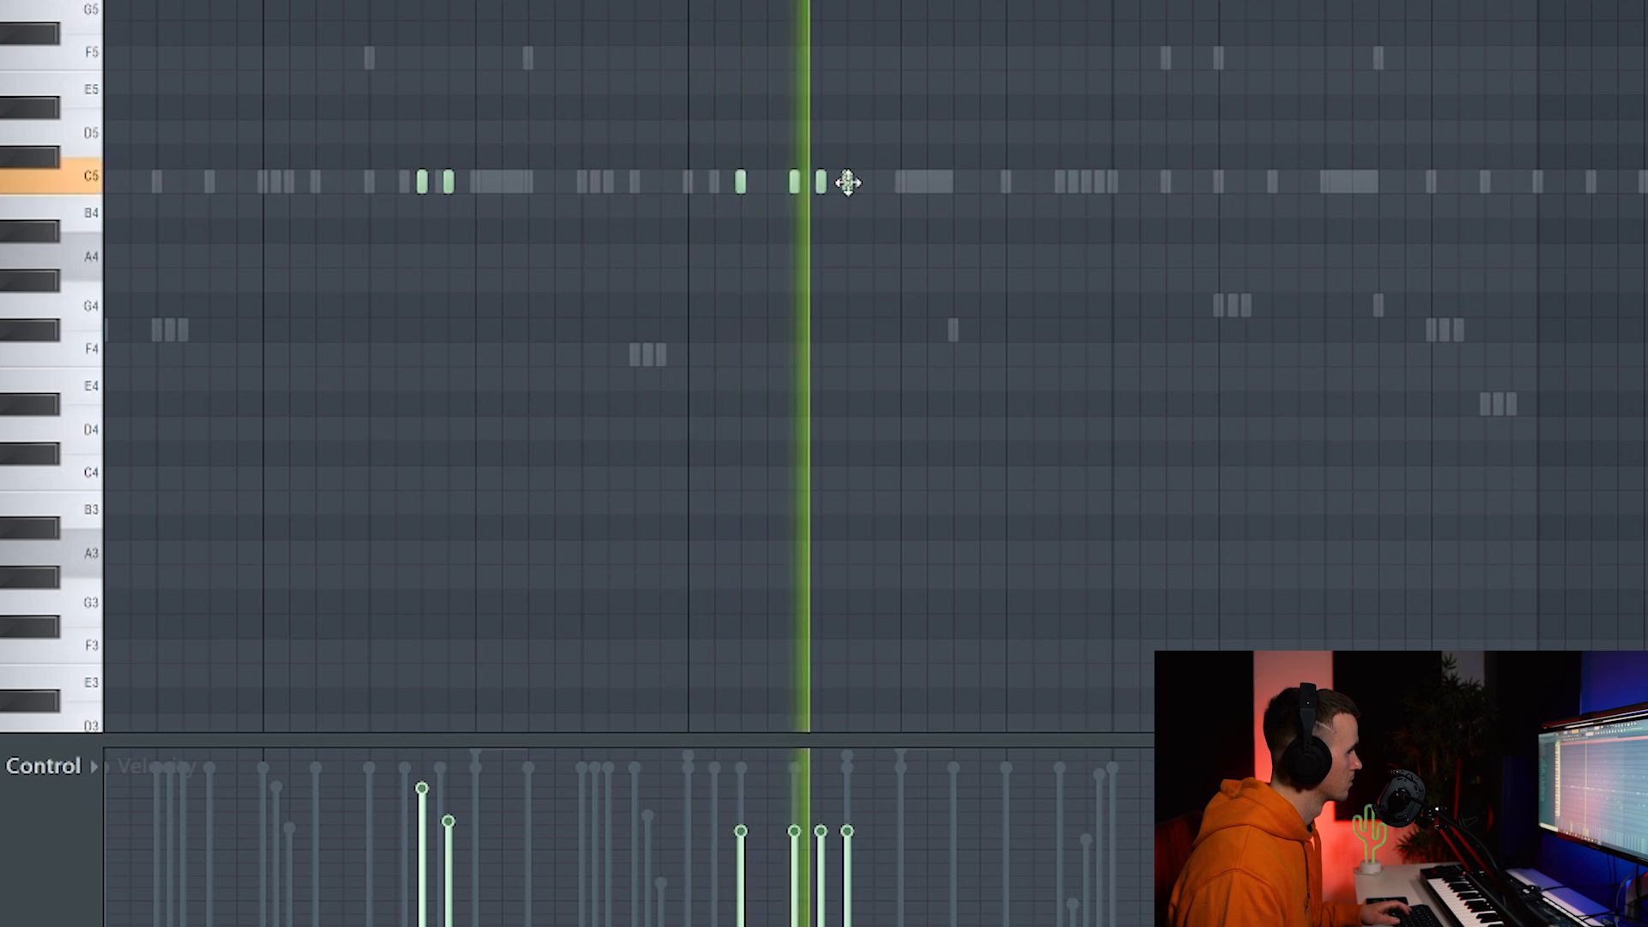
pyautogui.moveTo(814, 833); pyautogui.dragTo(829, 810)
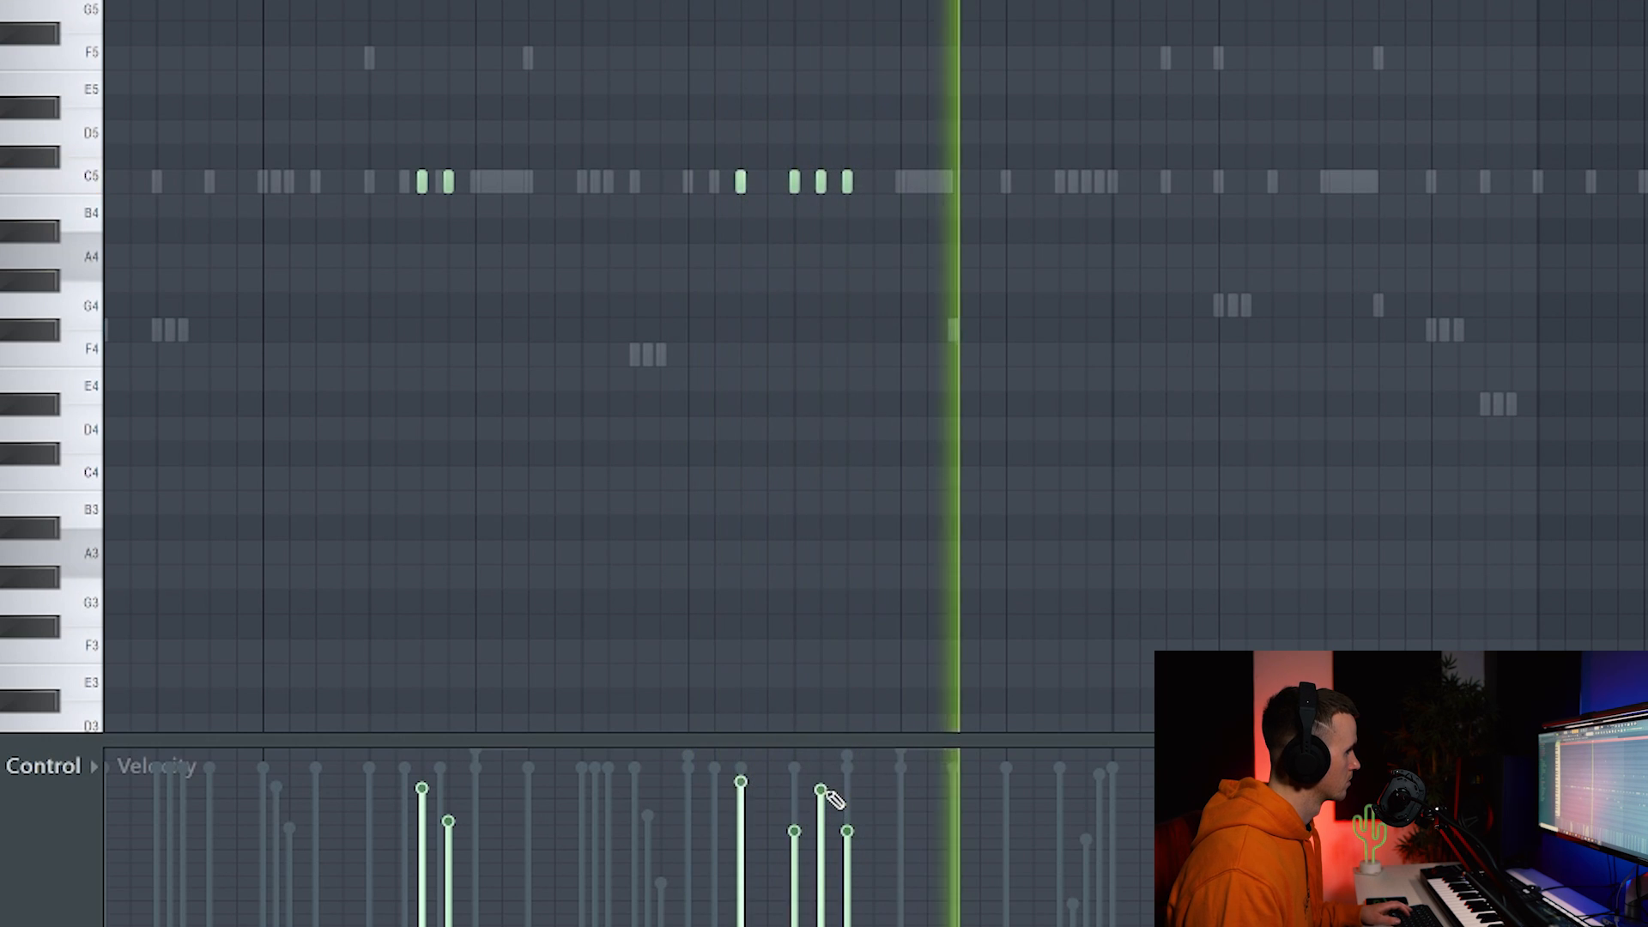
pyautogui.scroll(-1, 1013, 472)
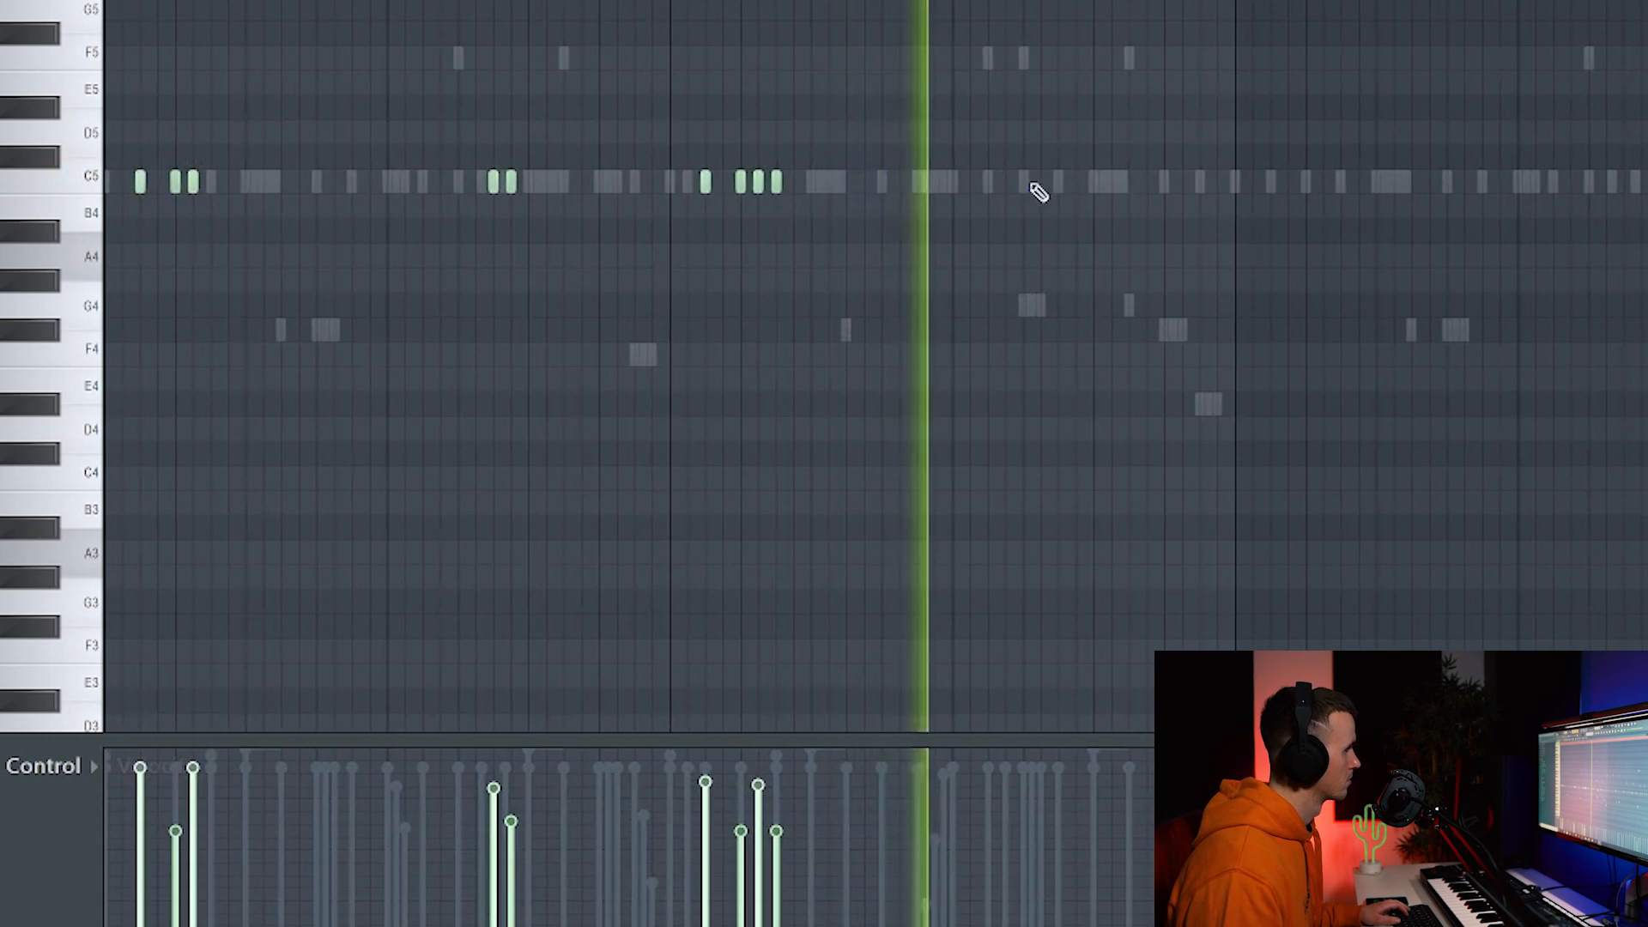
pyautogui.scroll(-1, 1074, 192)
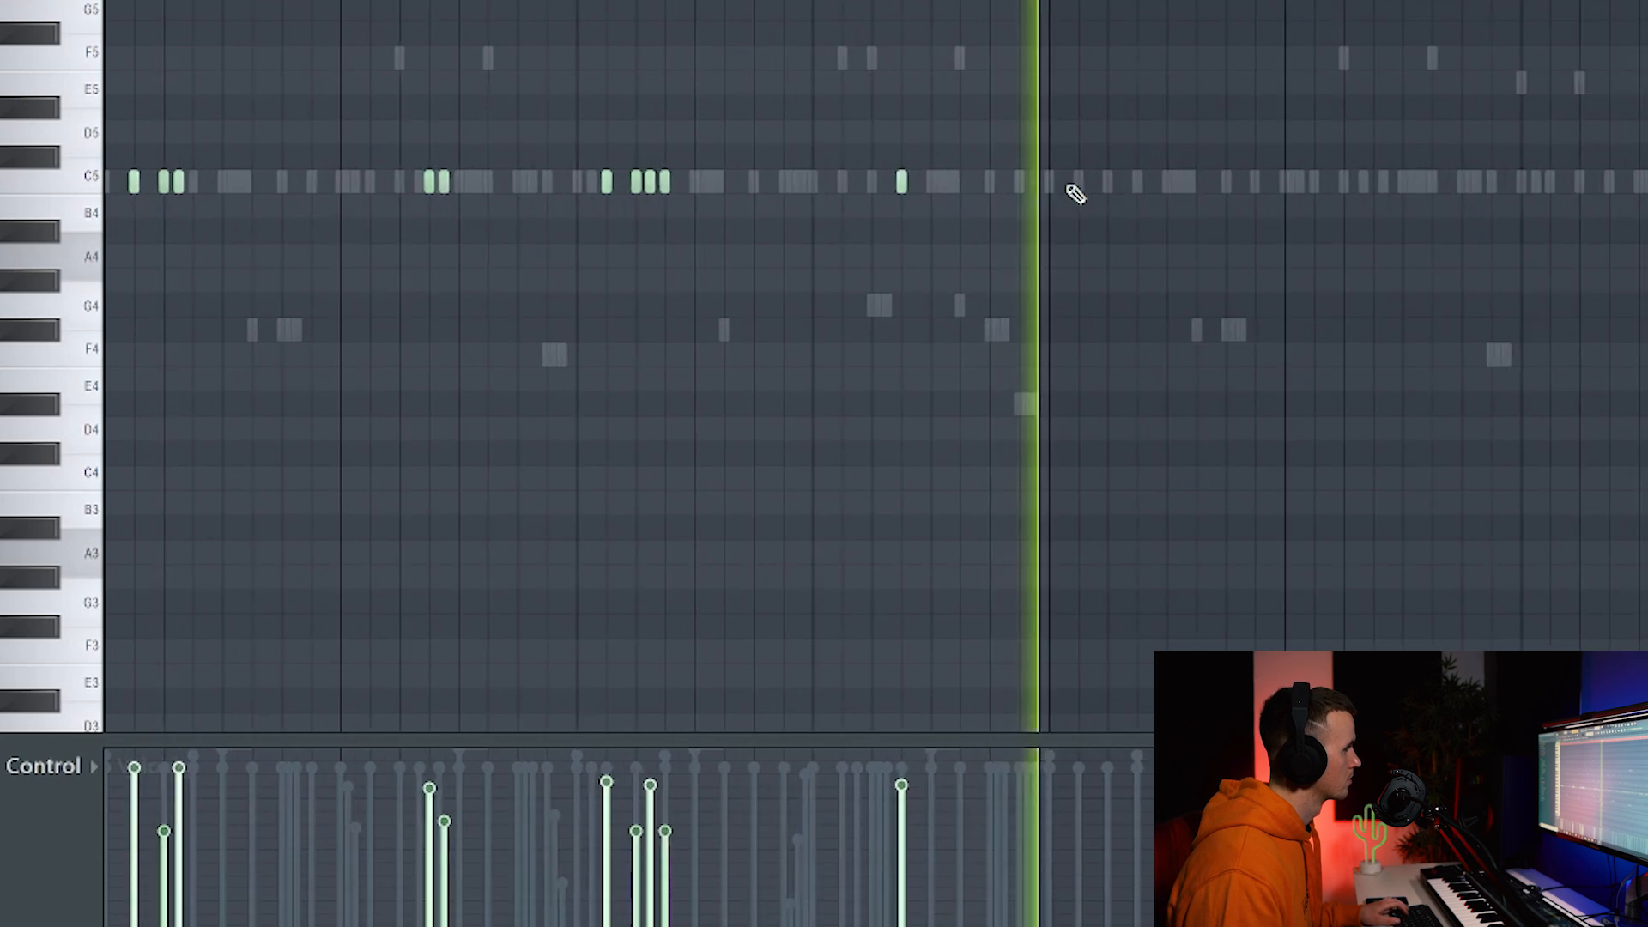
# Add a run of three A4 notes after the C5 pattern.
pyautogui.click(985, 303)
pyautogui.click(1016, 303)
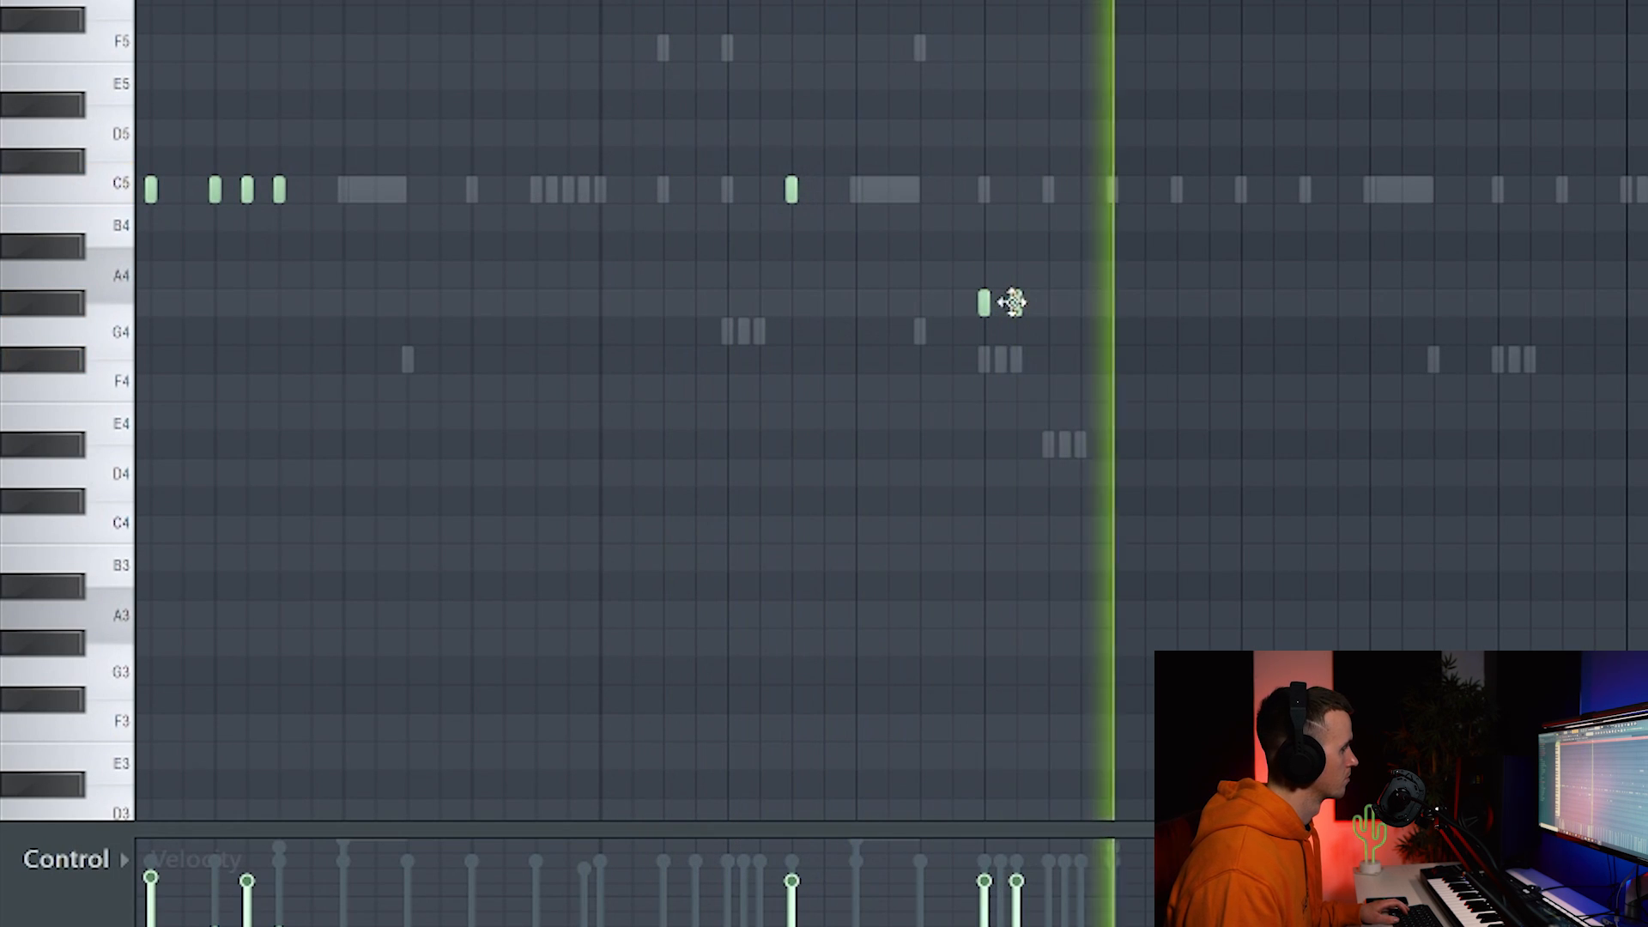
pyautogui.click(1048, 303)
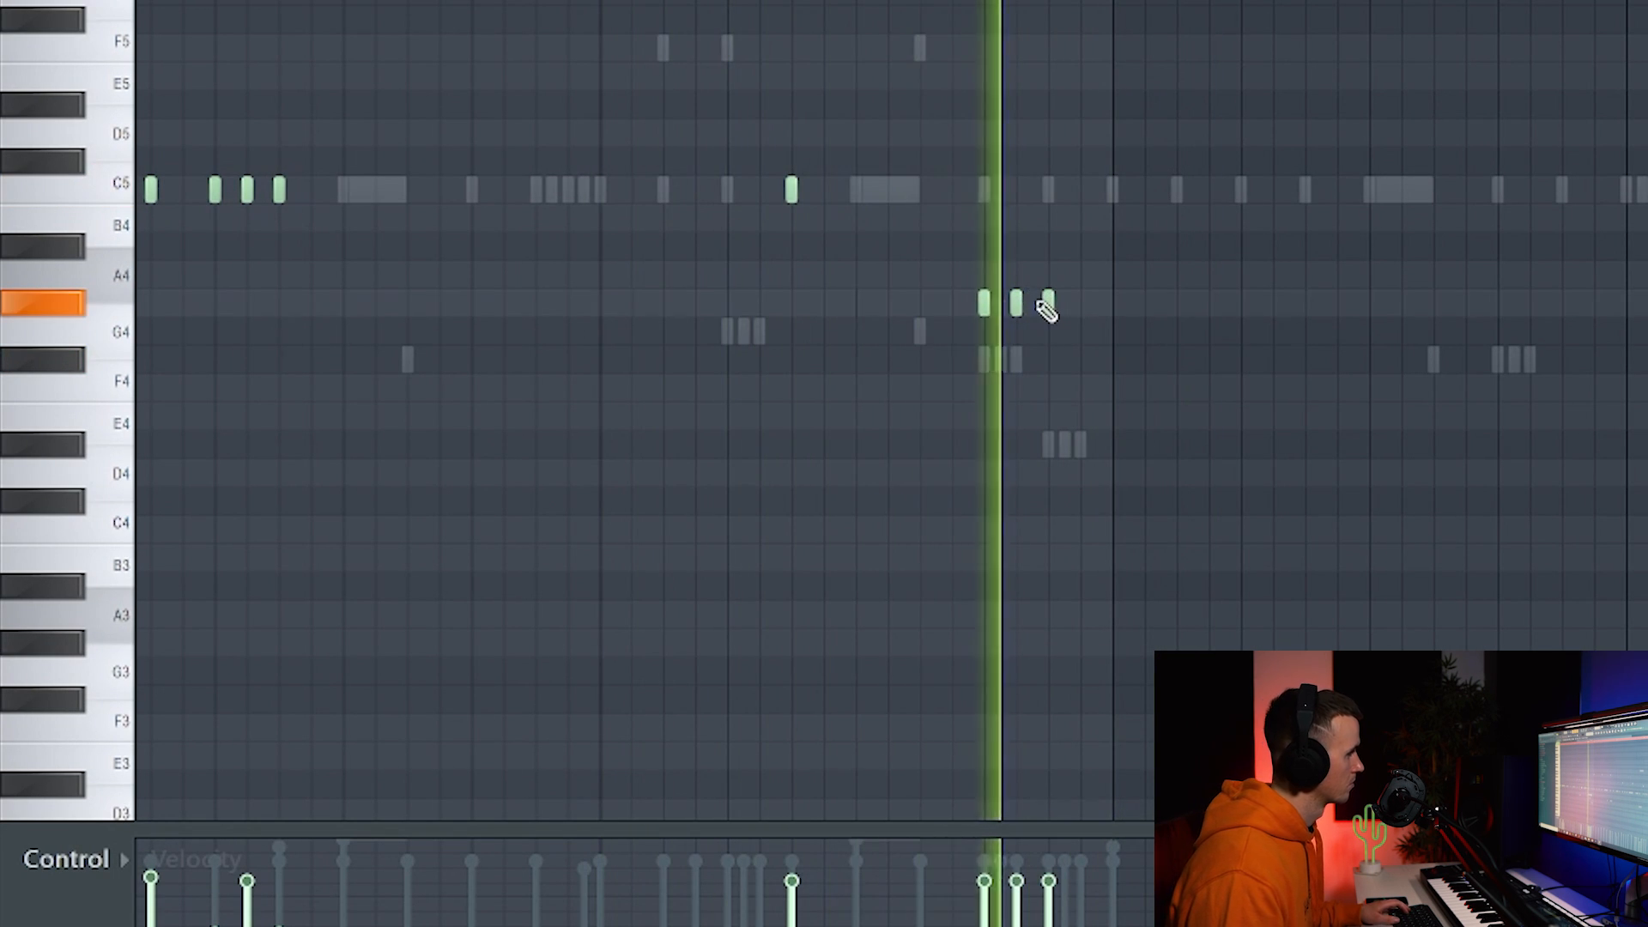
pyautogui.scroll(-1, 1037, 301)
pyautogui.scroll(-1, 1037, 300)
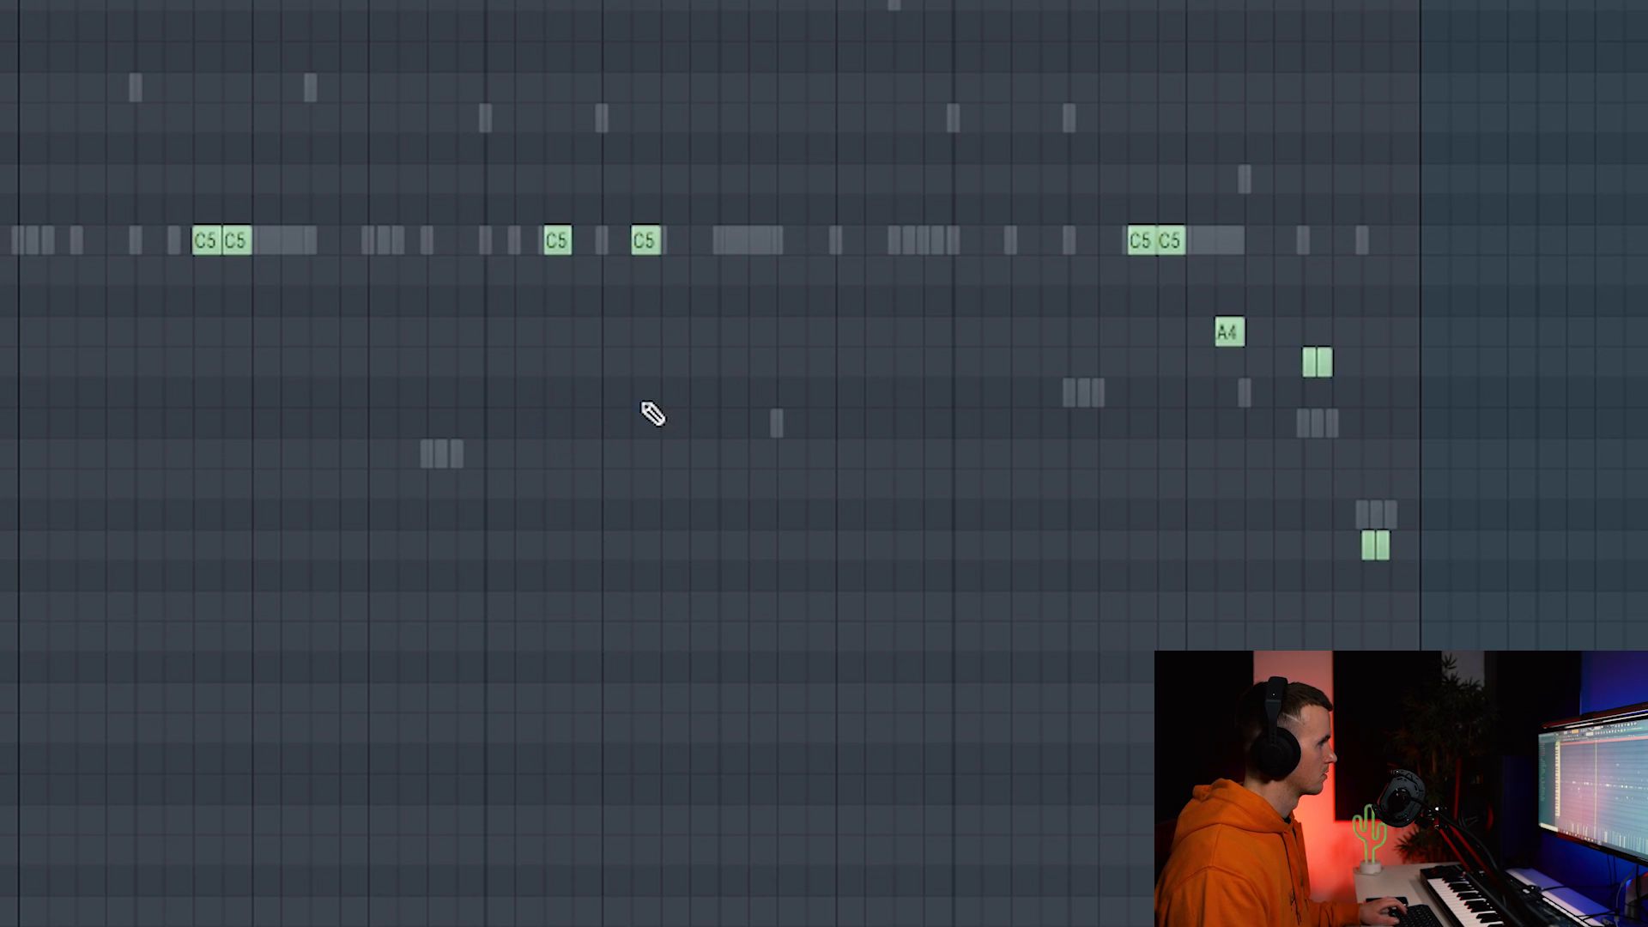
# Play the pattern and shift the A4 note one grid step later.
pyautogui.press('space')
pyautogui.scroll(-1, 837, 459)
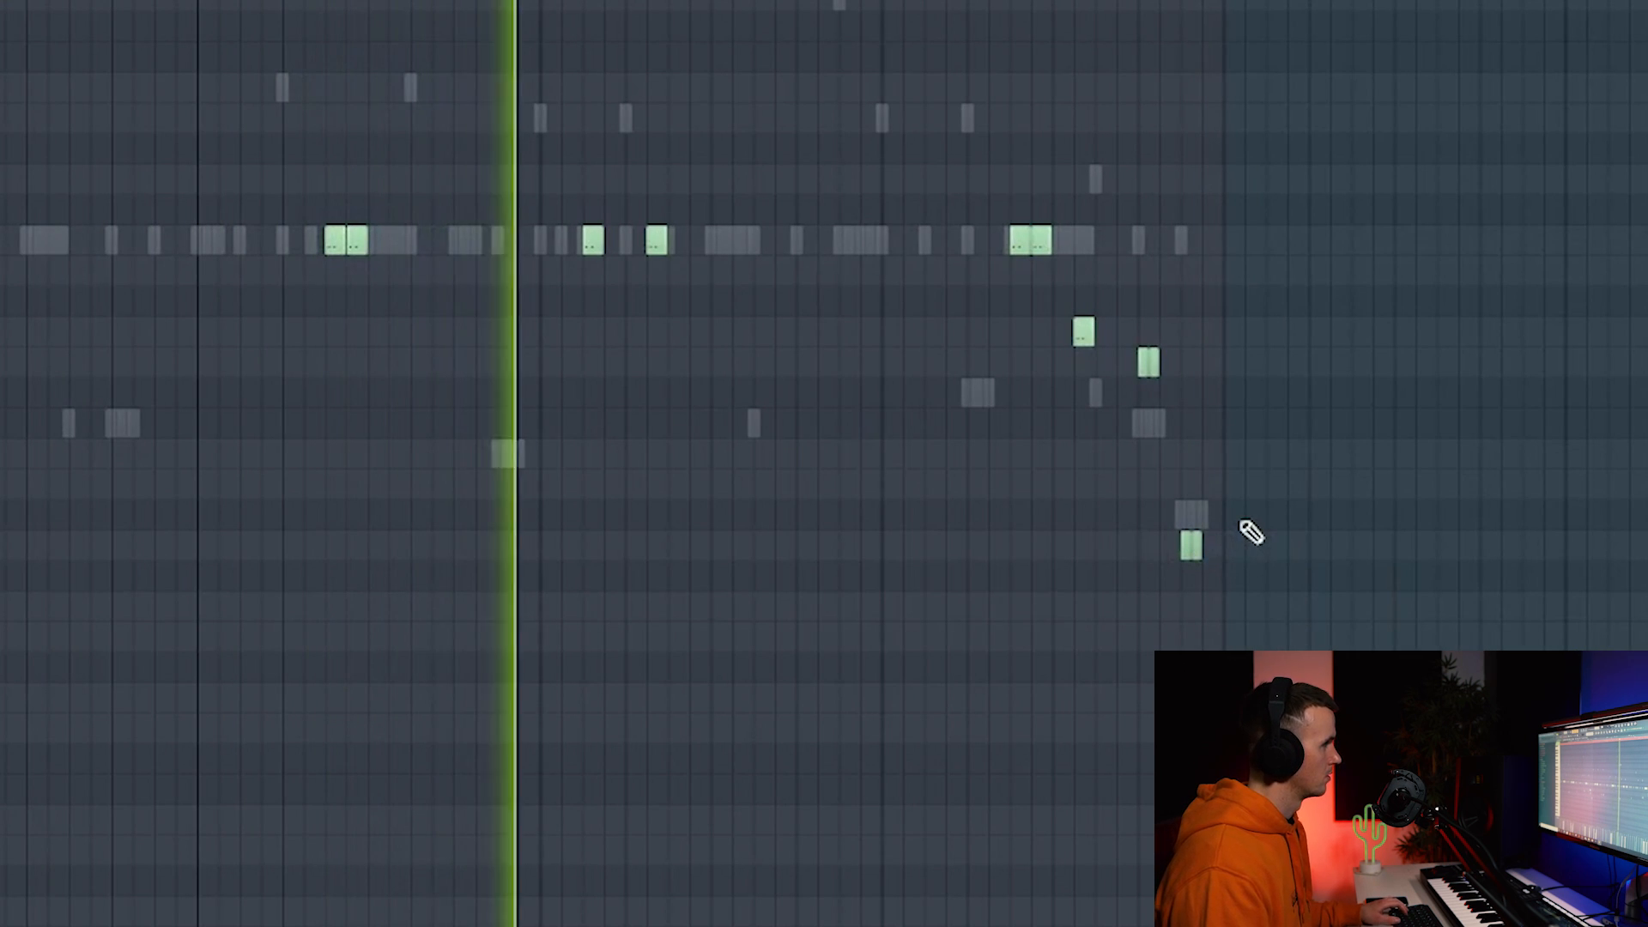
pyautogui.scroll(-2, 800, 510)
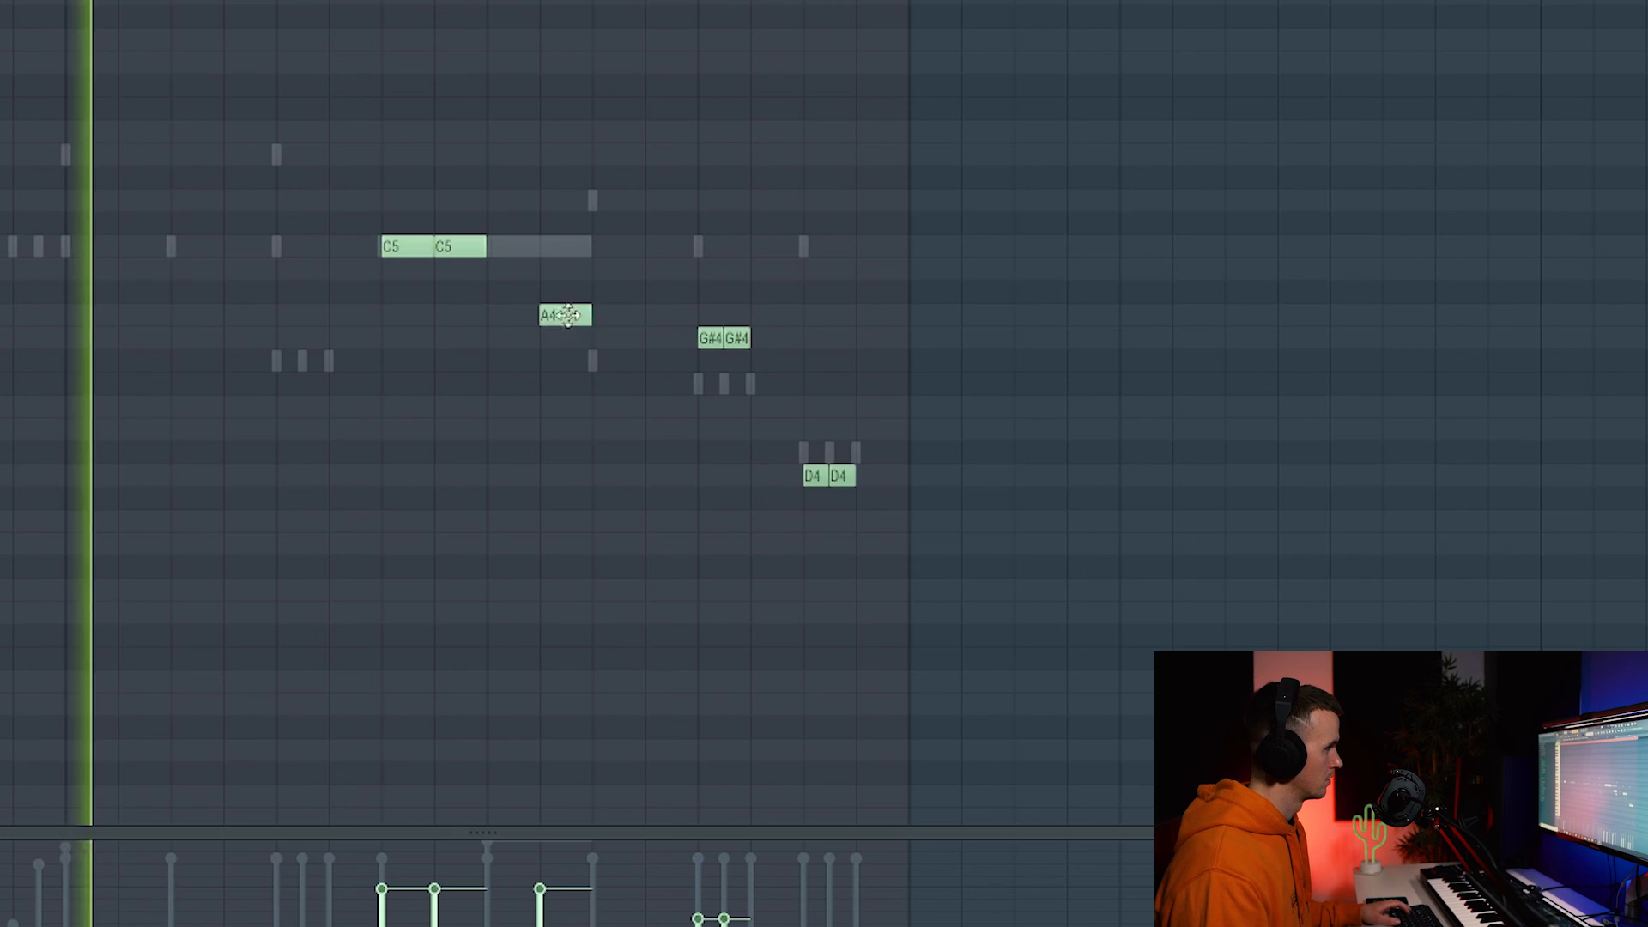
pyautogui.moveTo(567, 315); pyautogui.dragTo(608, 315)
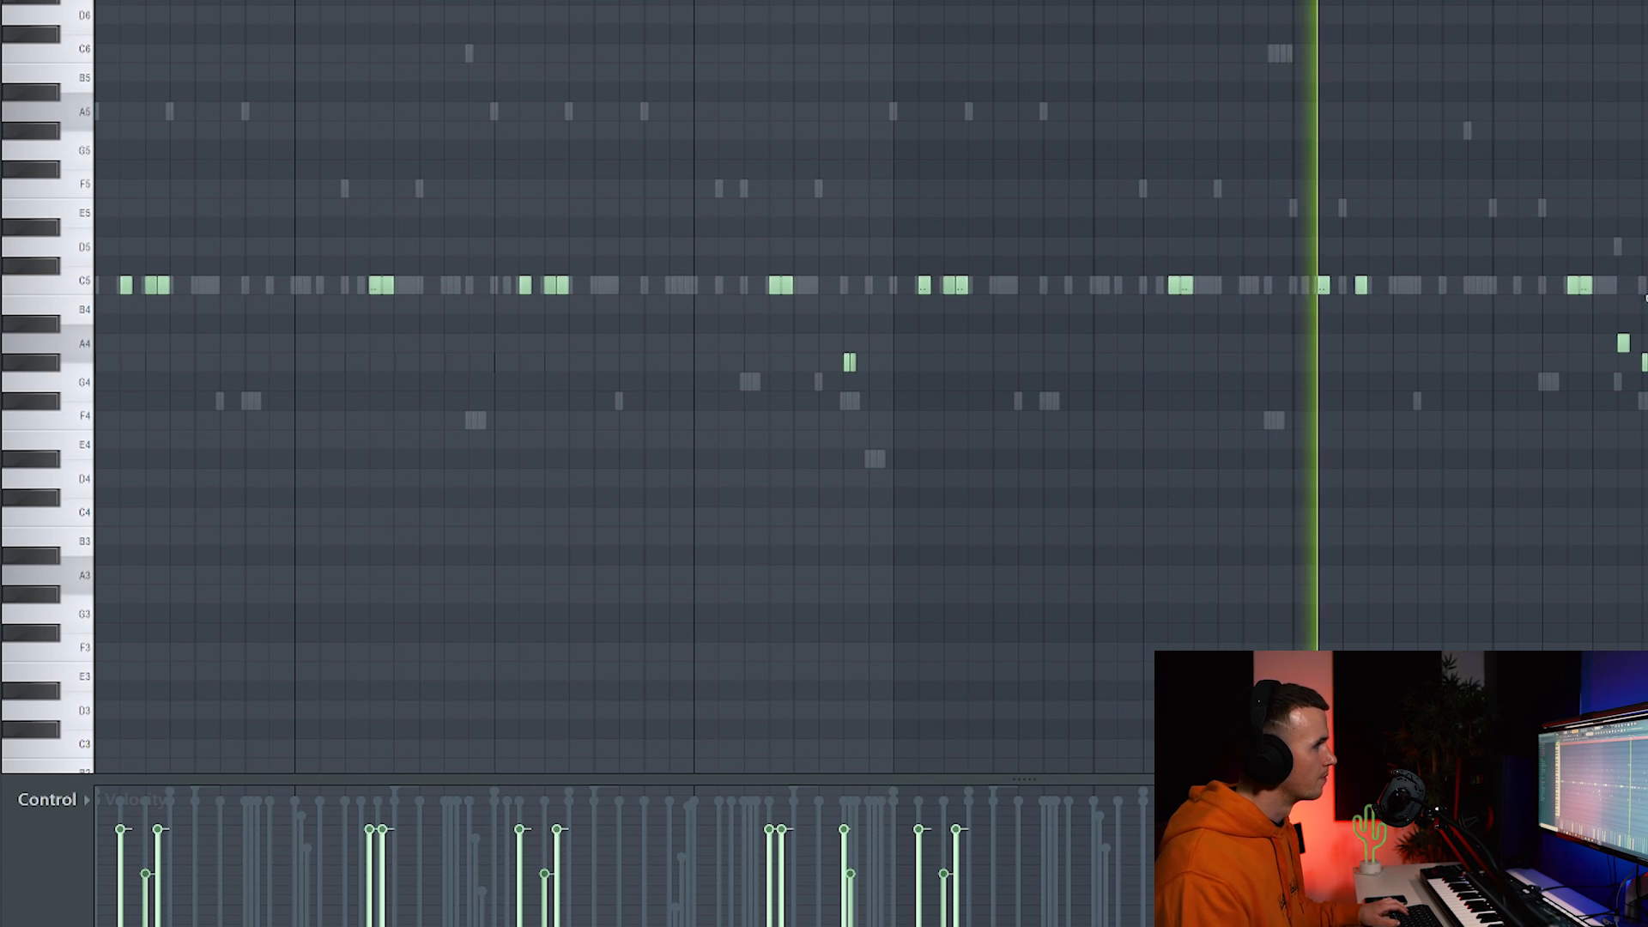
pyautogui.scroll(3, 1639, 289)
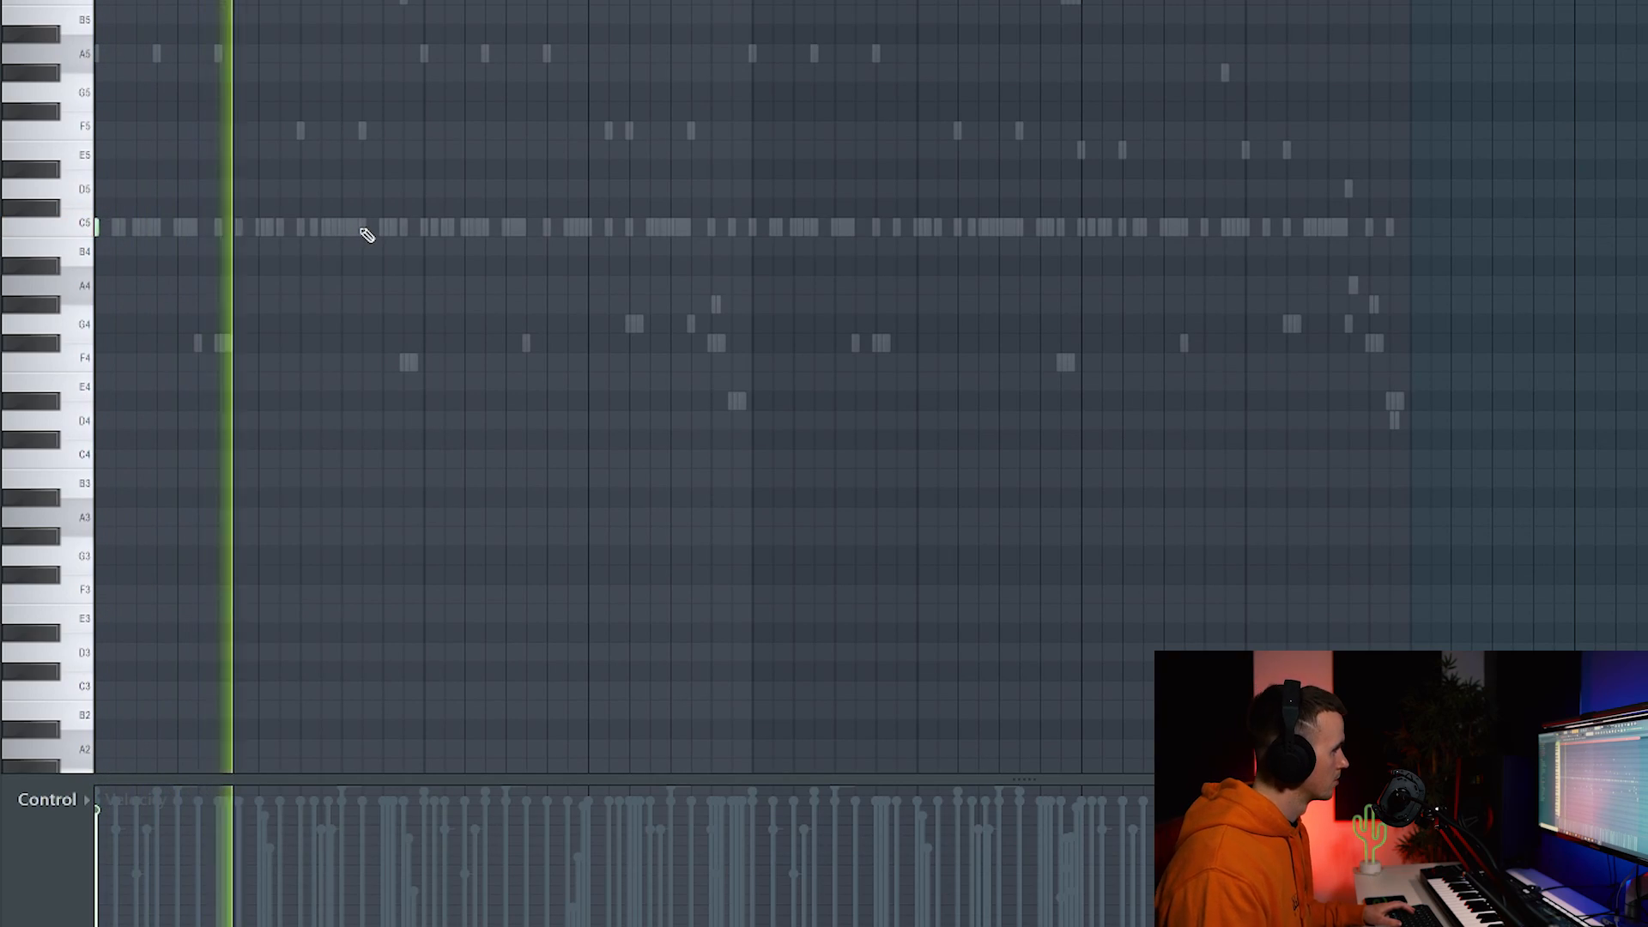
# Pencil four extra C5 hits into the Open Hat piano roll, including a one-beat note.
pyautogui.click(424, 228)
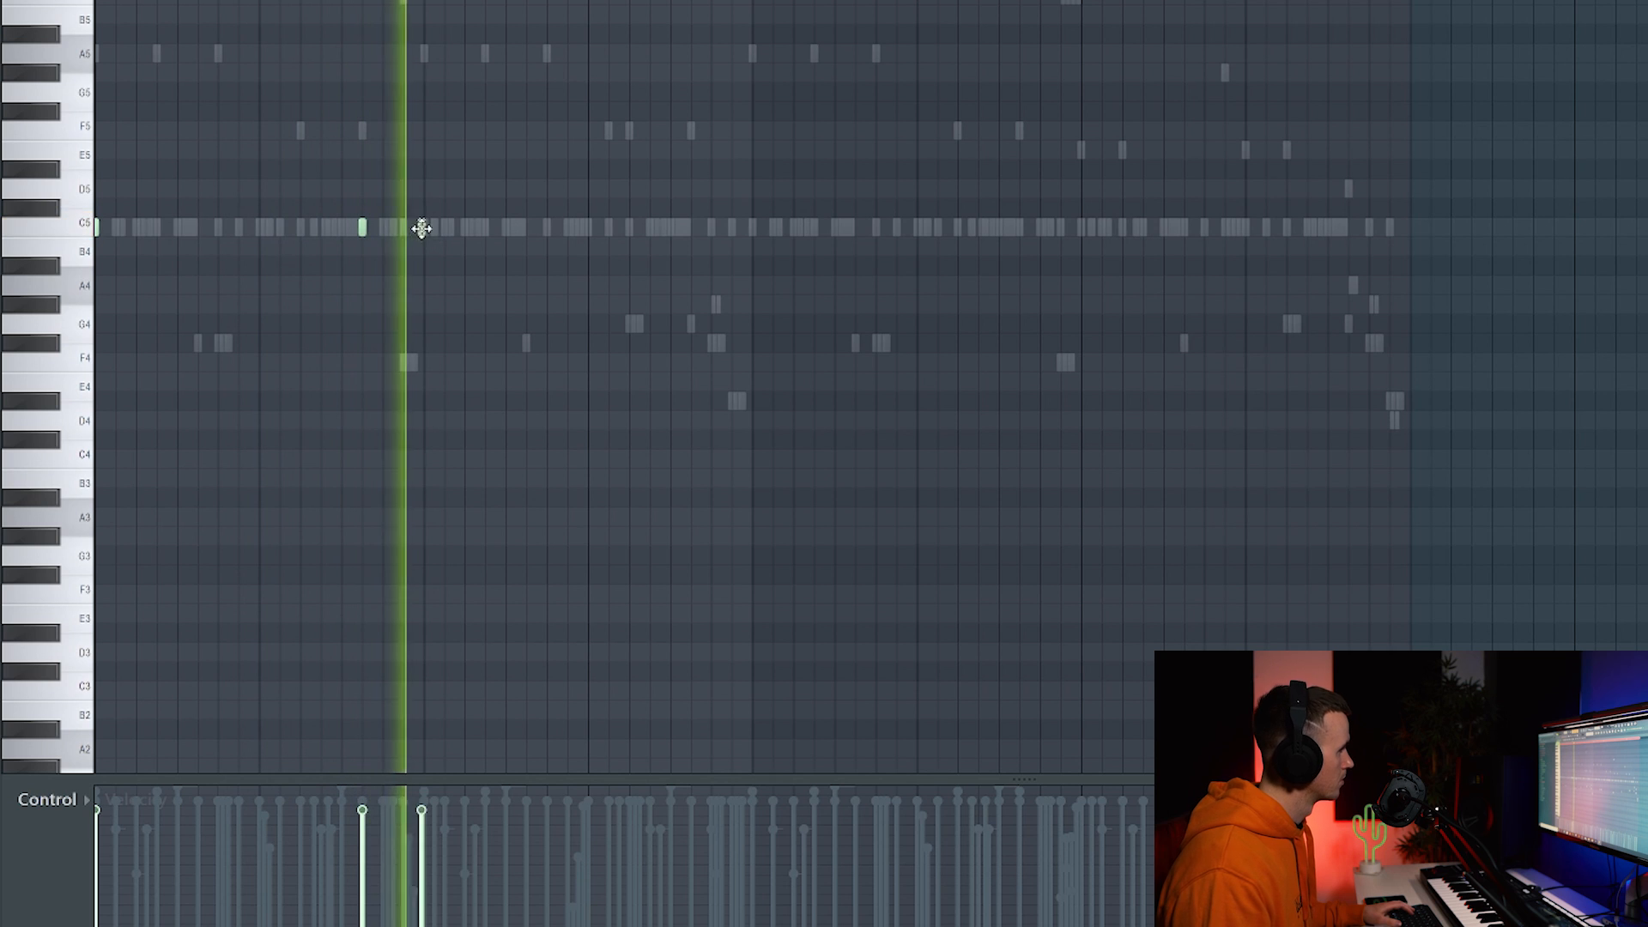
pyautogui.click(629, 228)
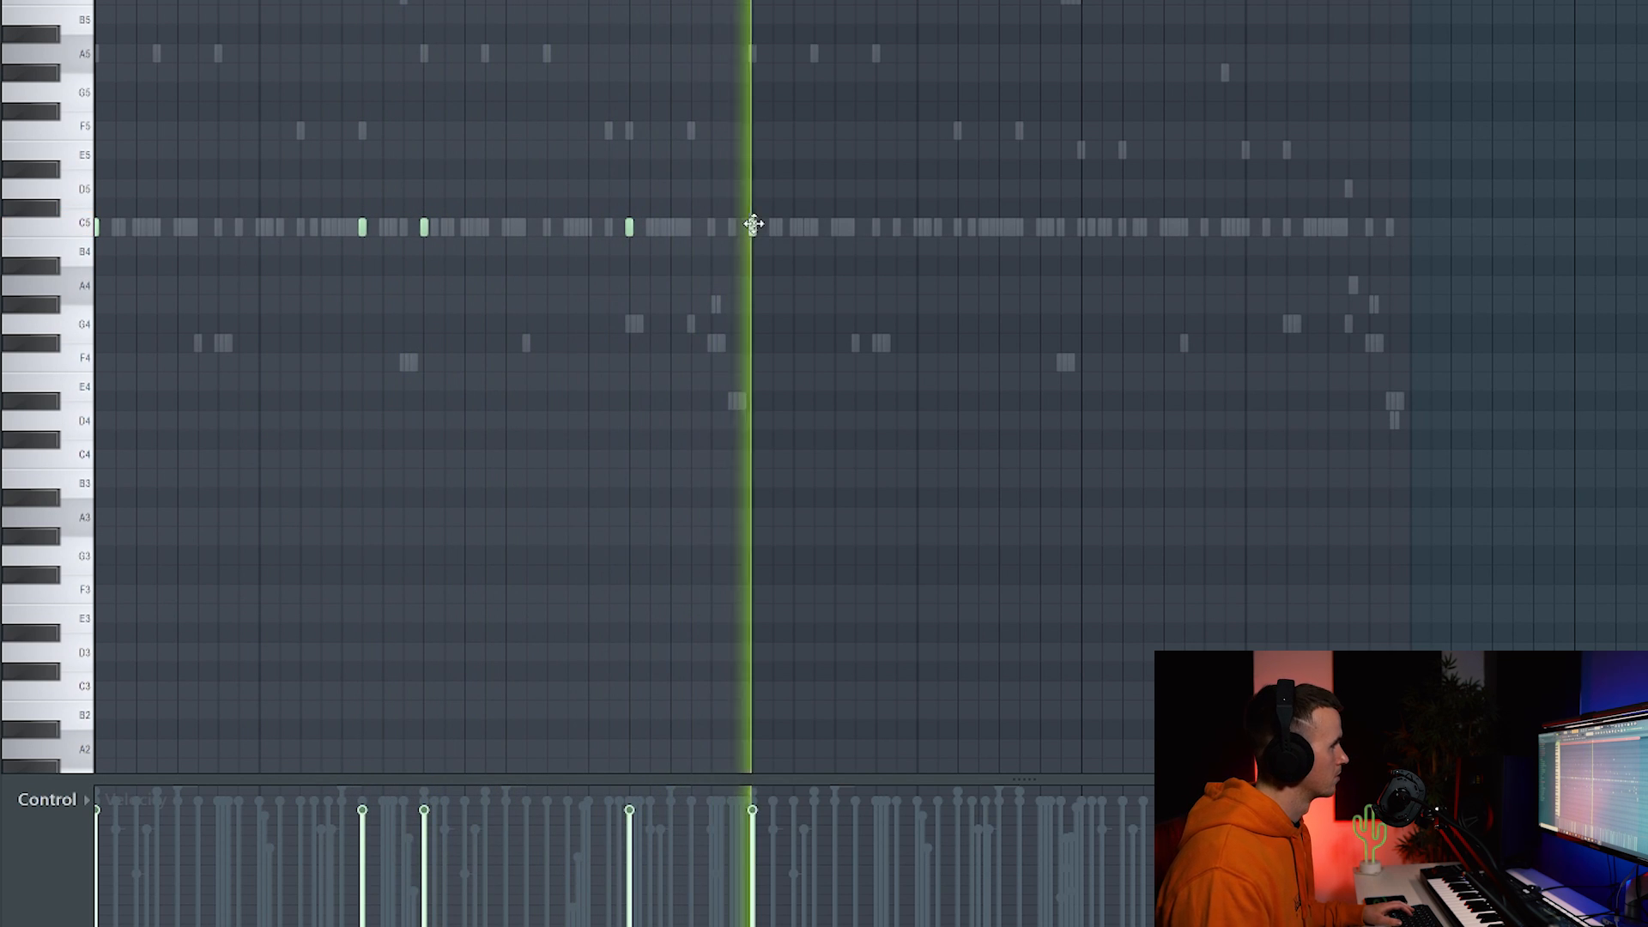
pyautogui.click(753, 228)
pyautogui.click(697, 227)
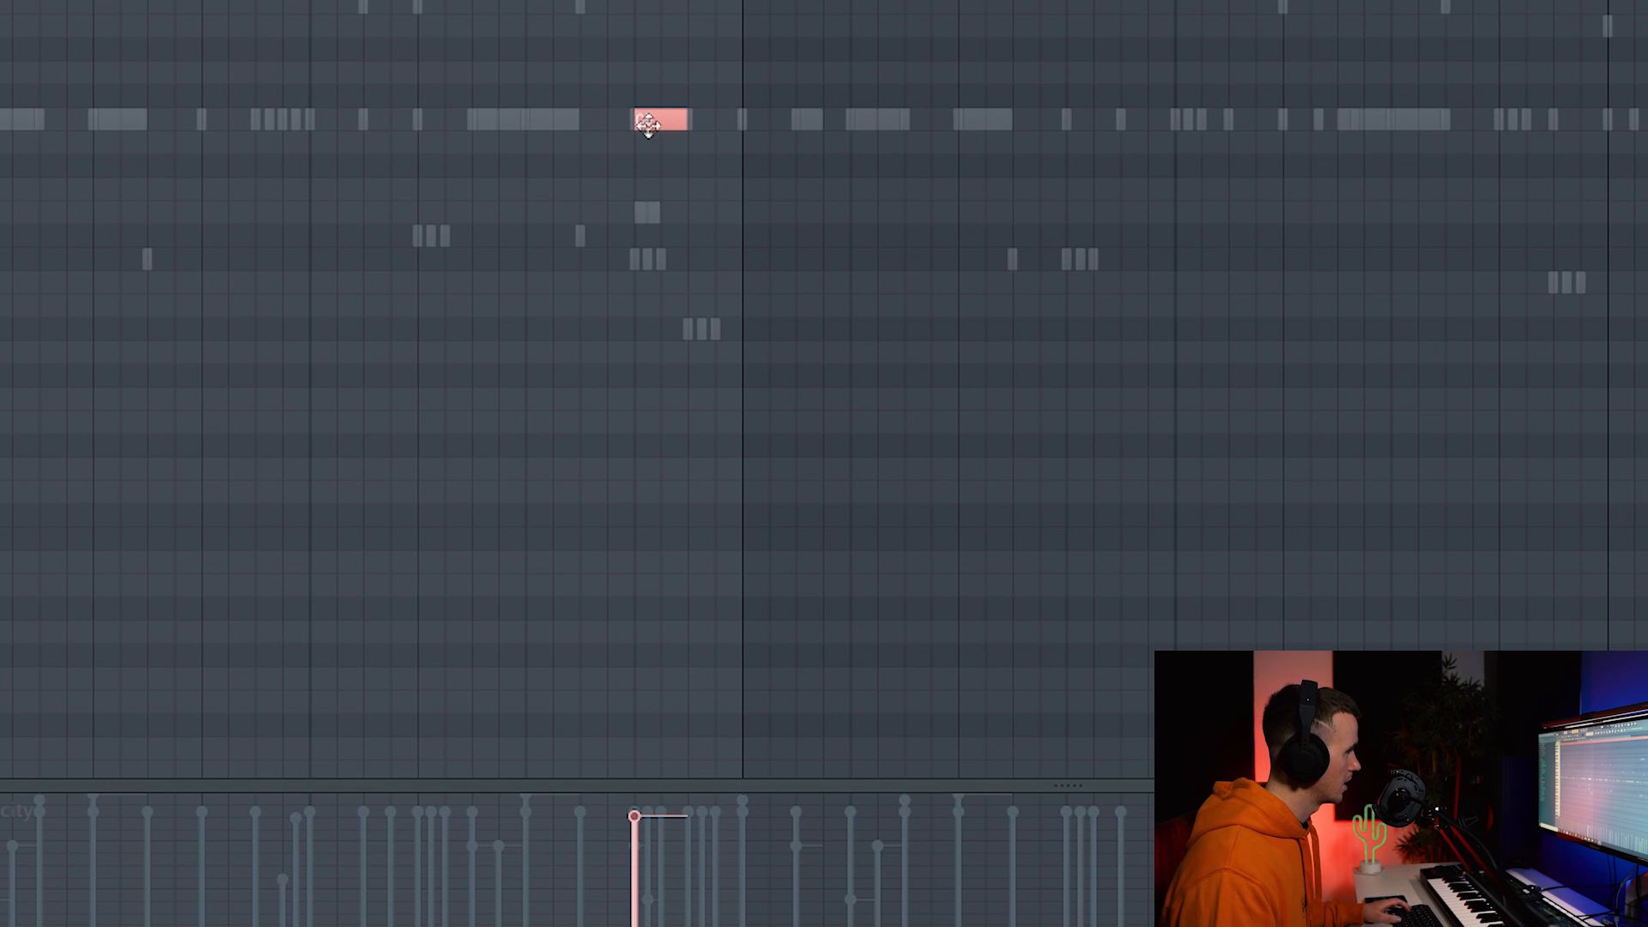
# Turn the B4 note into a slide note that glides into C5.
pyautogui.doubleClick(647, 145)
pyautogui.click(972, 367)
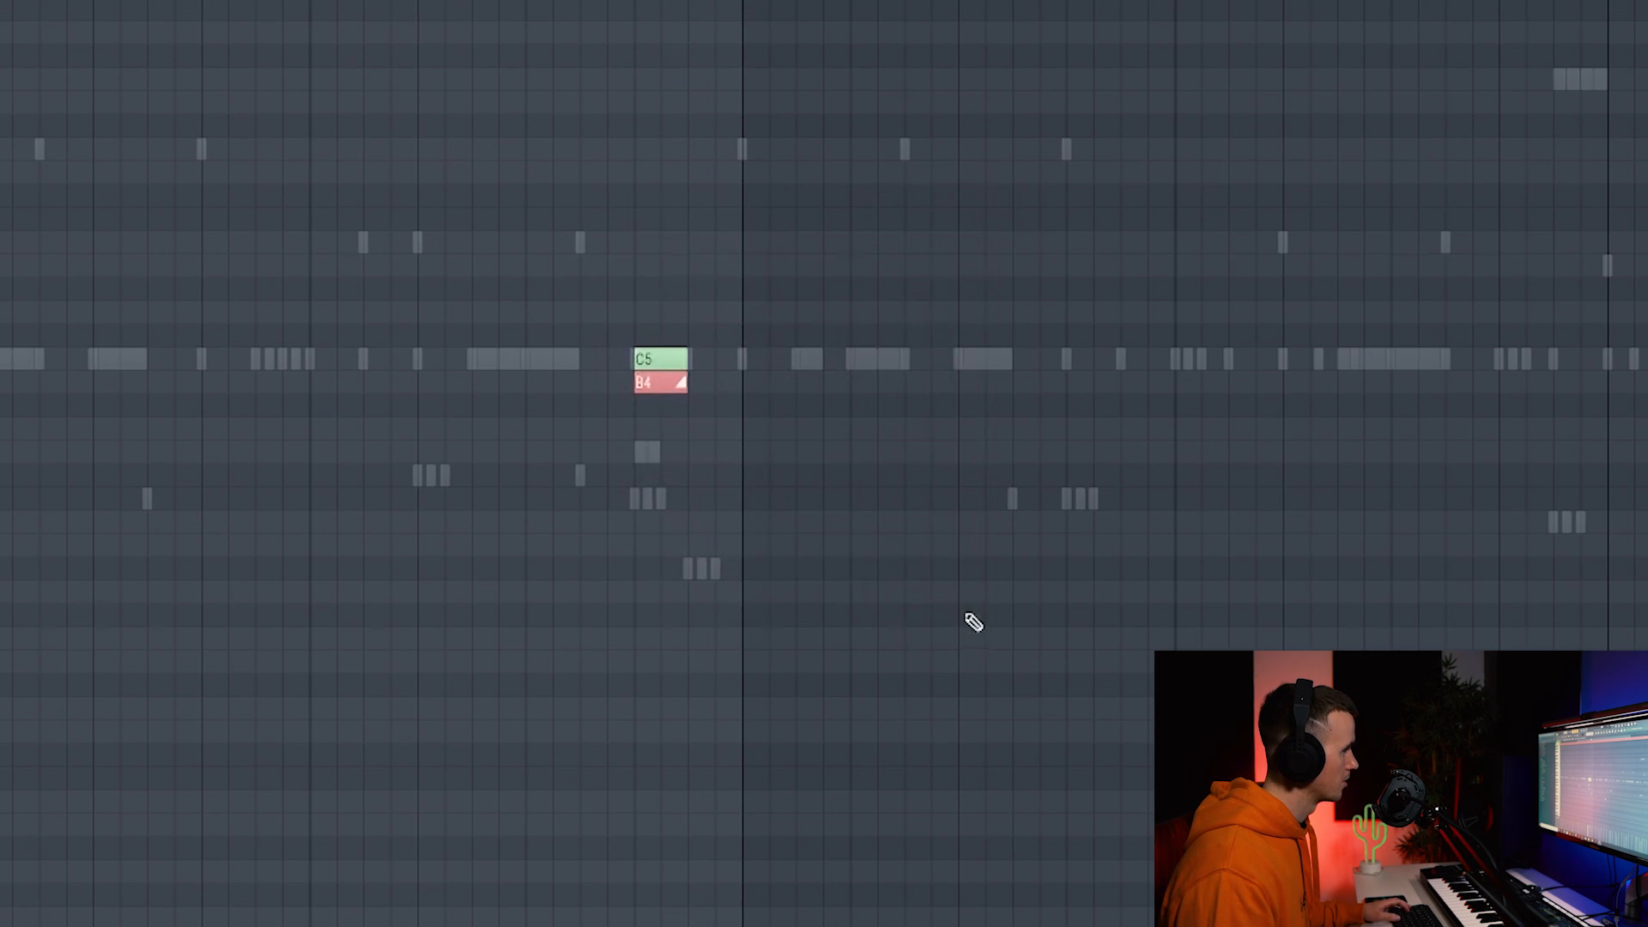
pyautogui.click(656, 359)
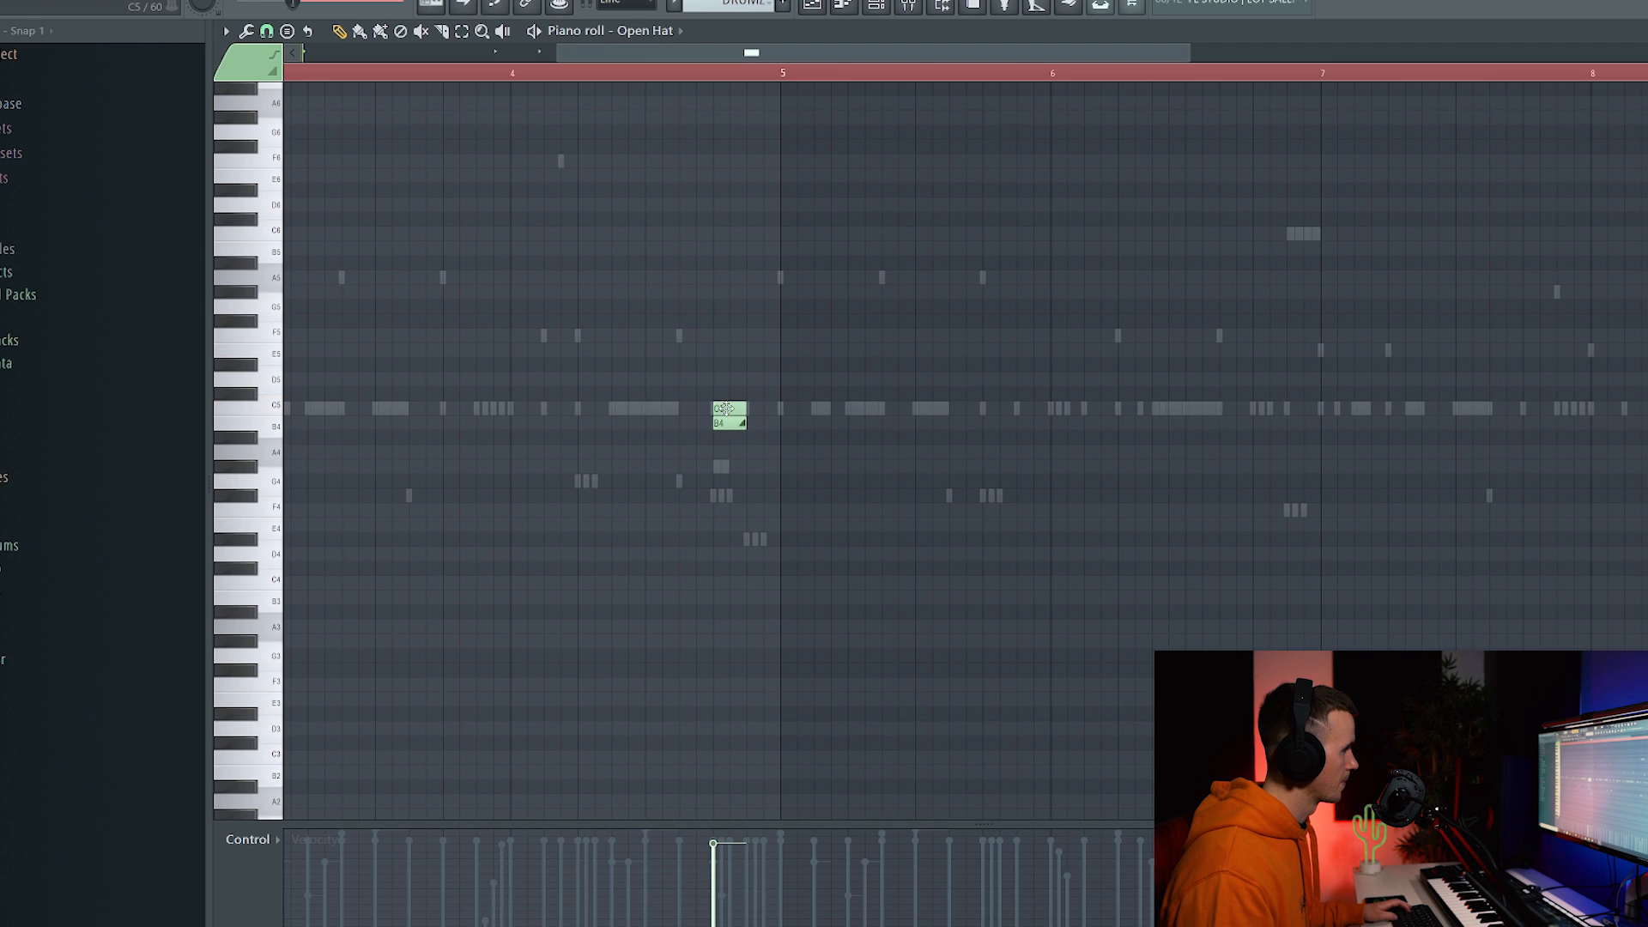
pyautogui.scroll(-4, 725, 409)
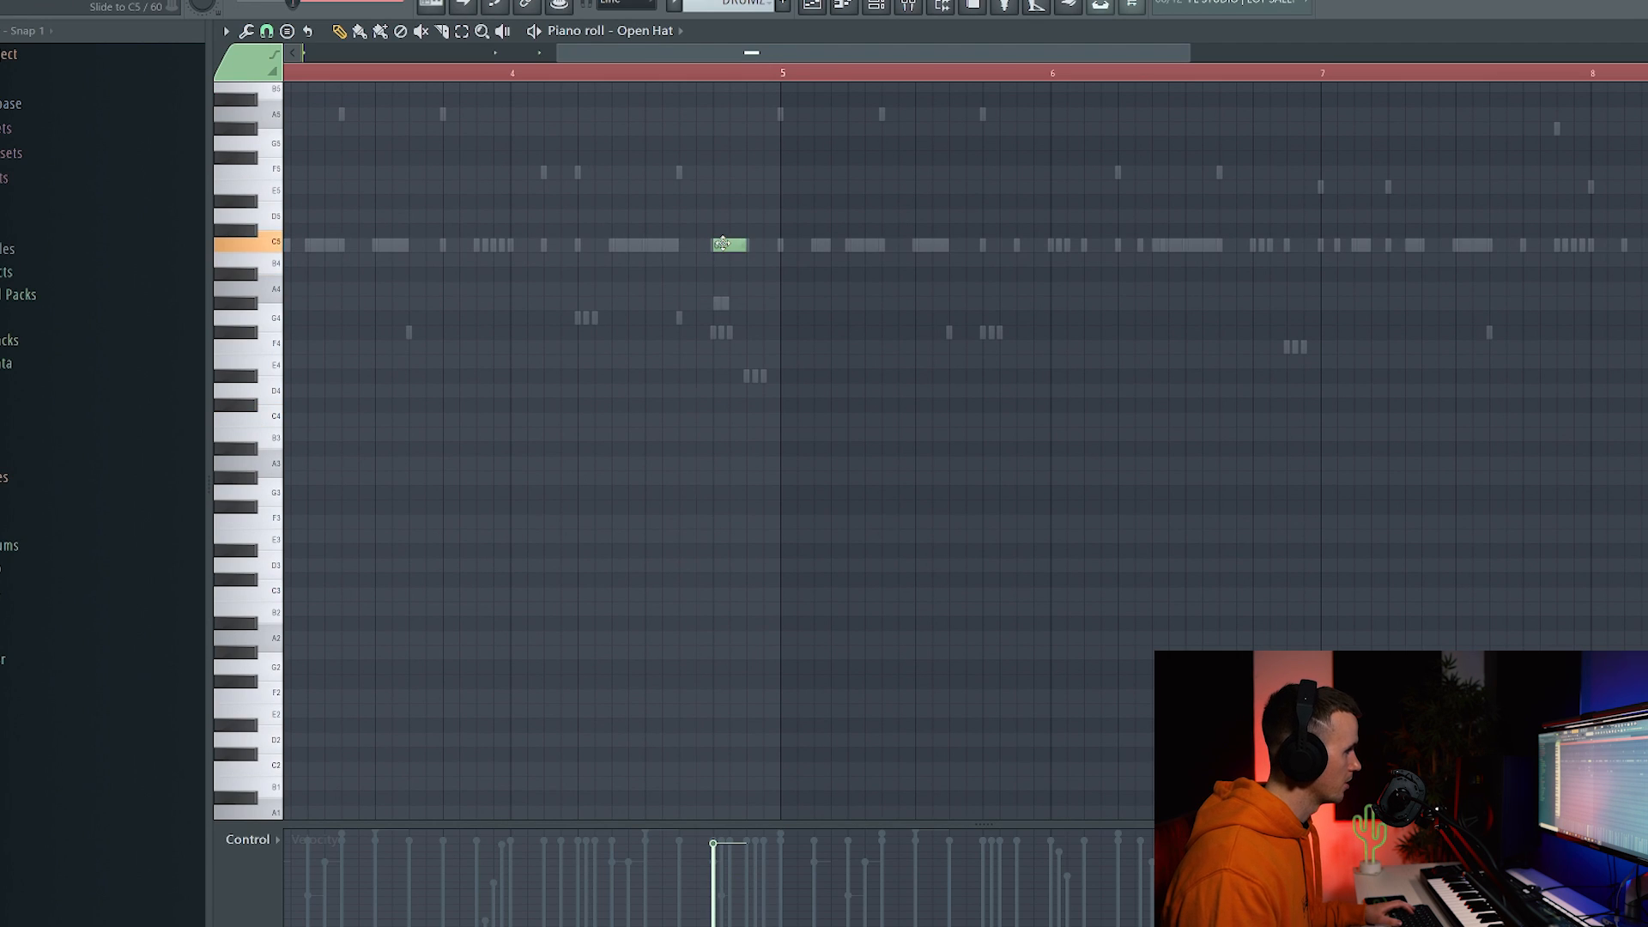
# Play back the Open Hat pattern to hear the new C5 hits and slide.
pyautogui.press('space')
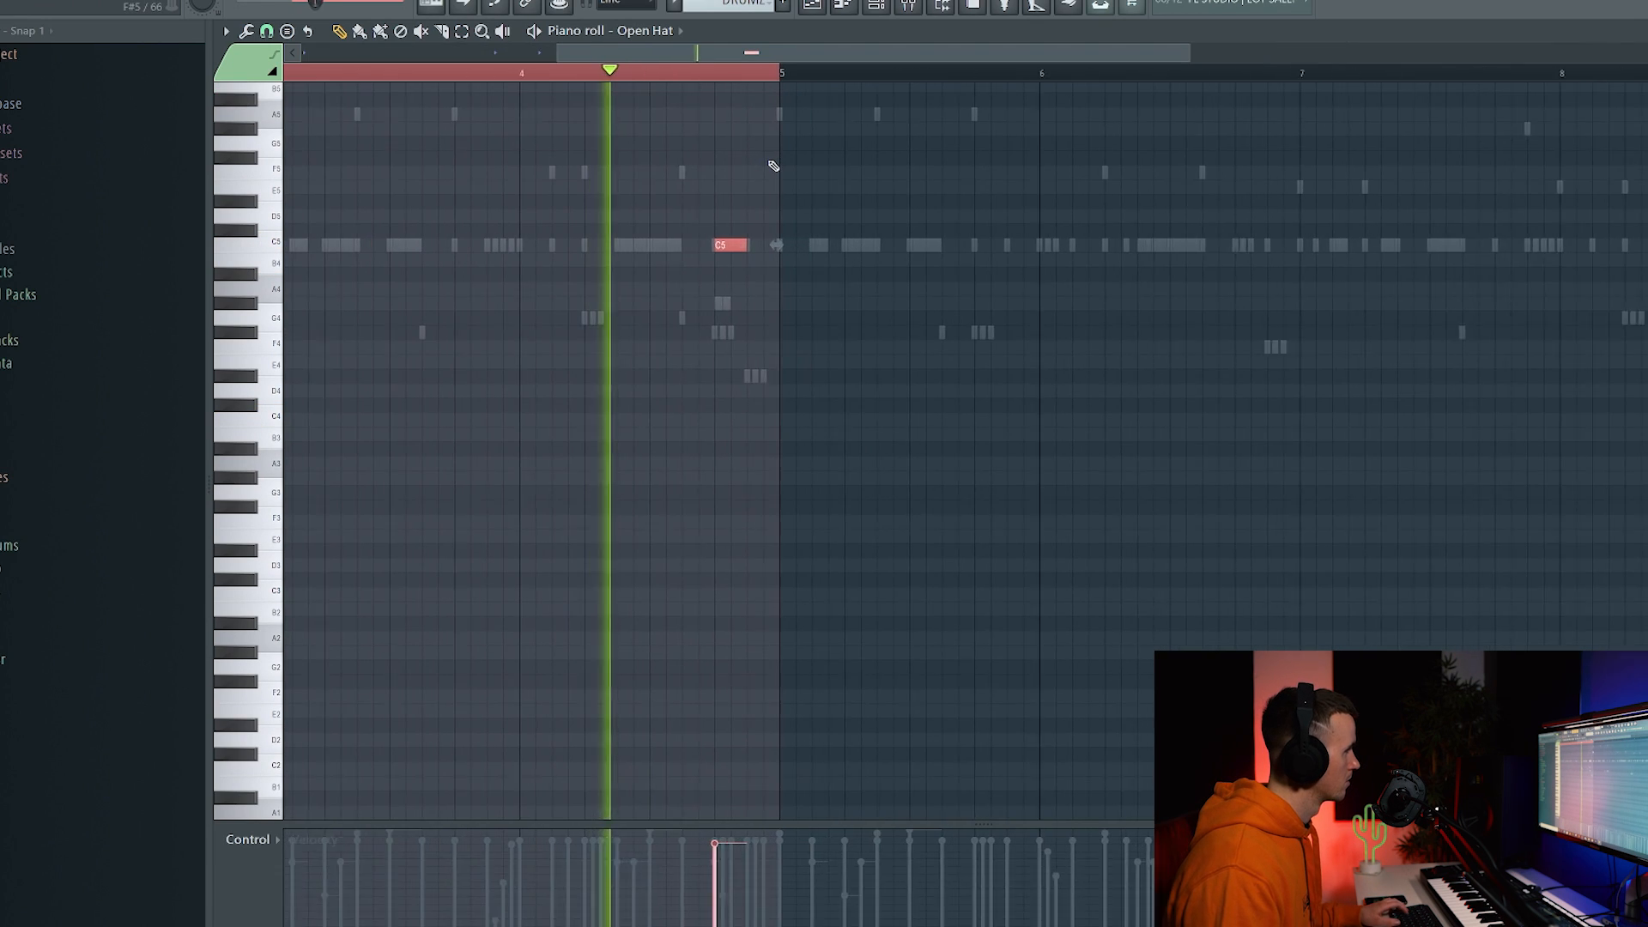
pyautogui.scroll(-3, 773, 165)
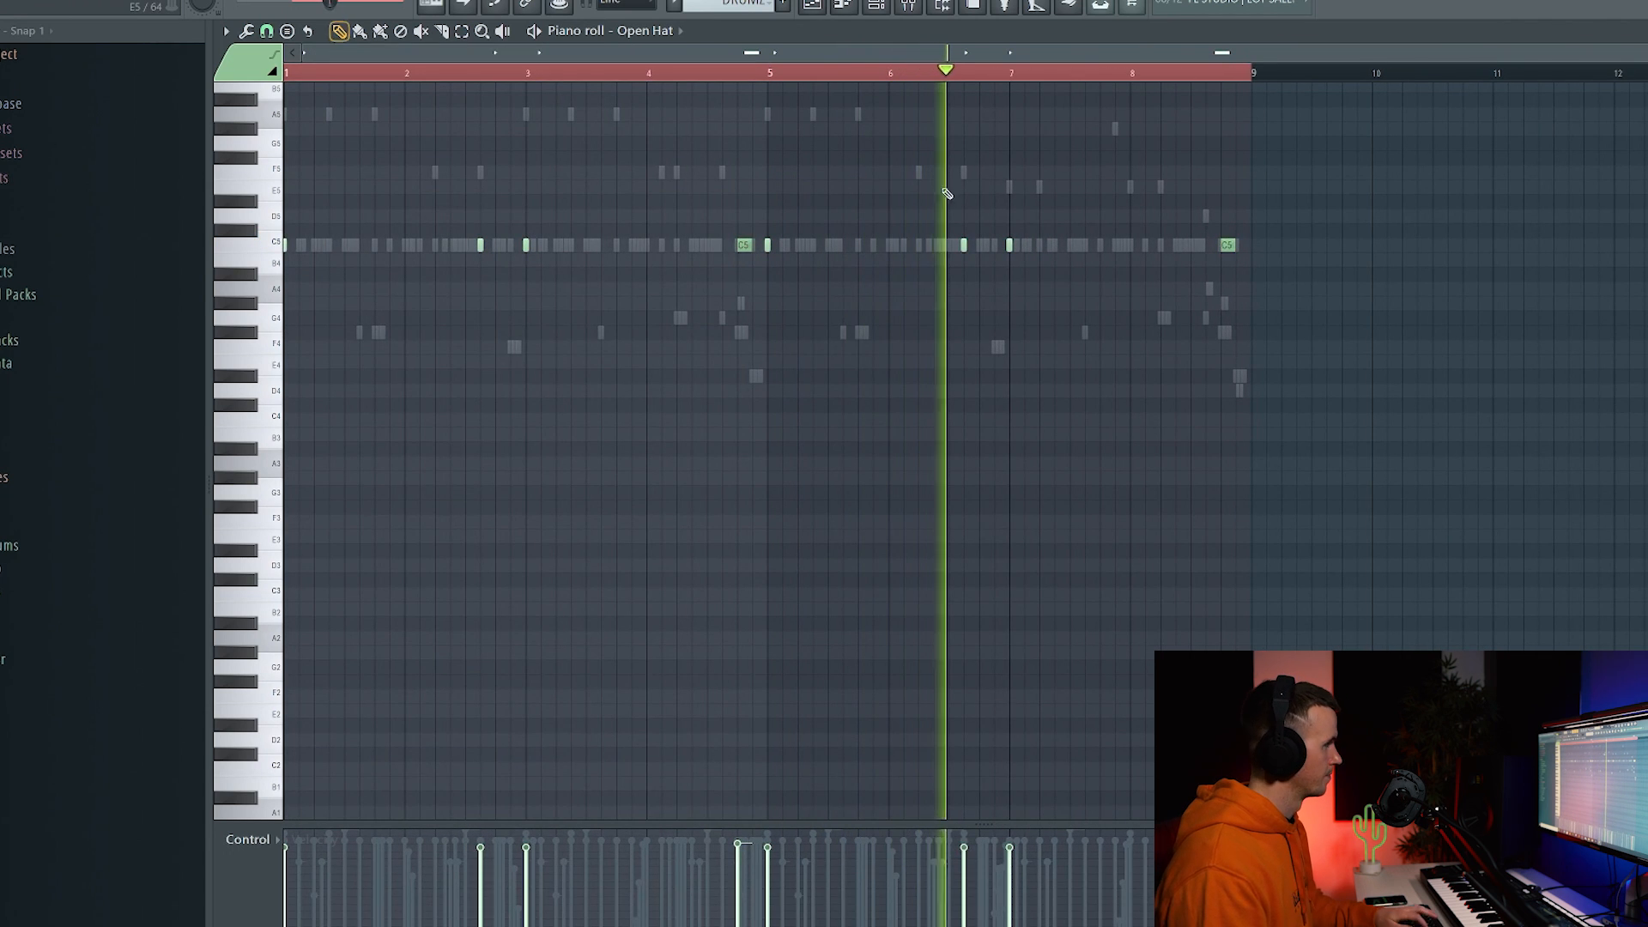
pyautogui.scroll(3, 957, 207)
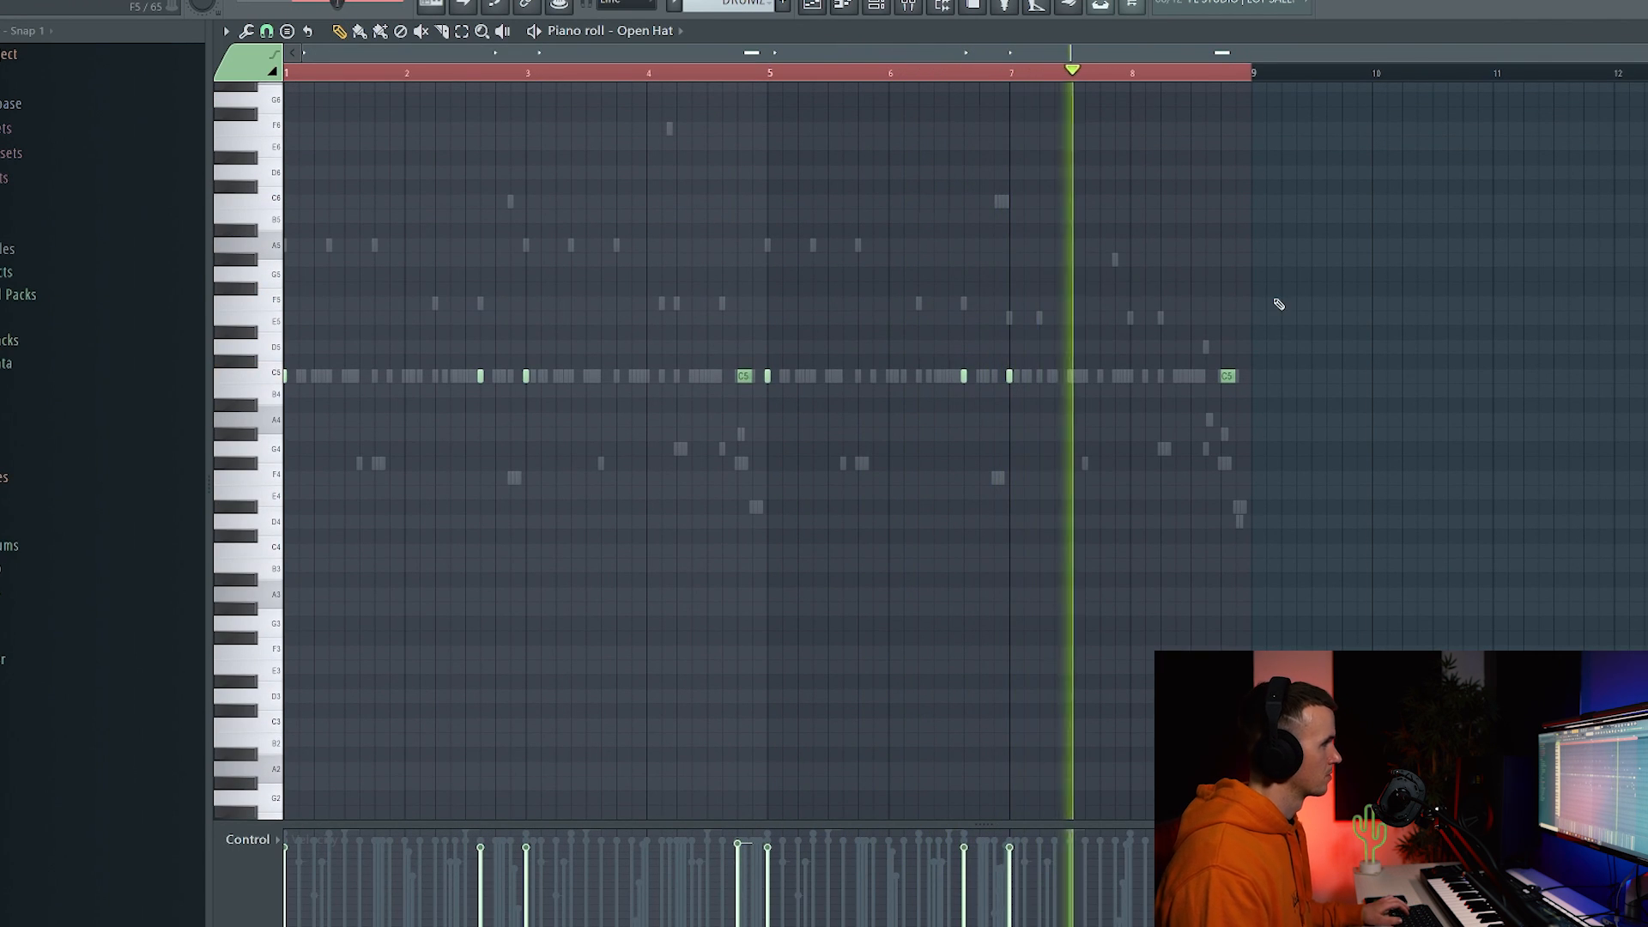
pyautogui.scroll(2, 1259, 306)
pyautogui.scroll(2, 1259, 306)
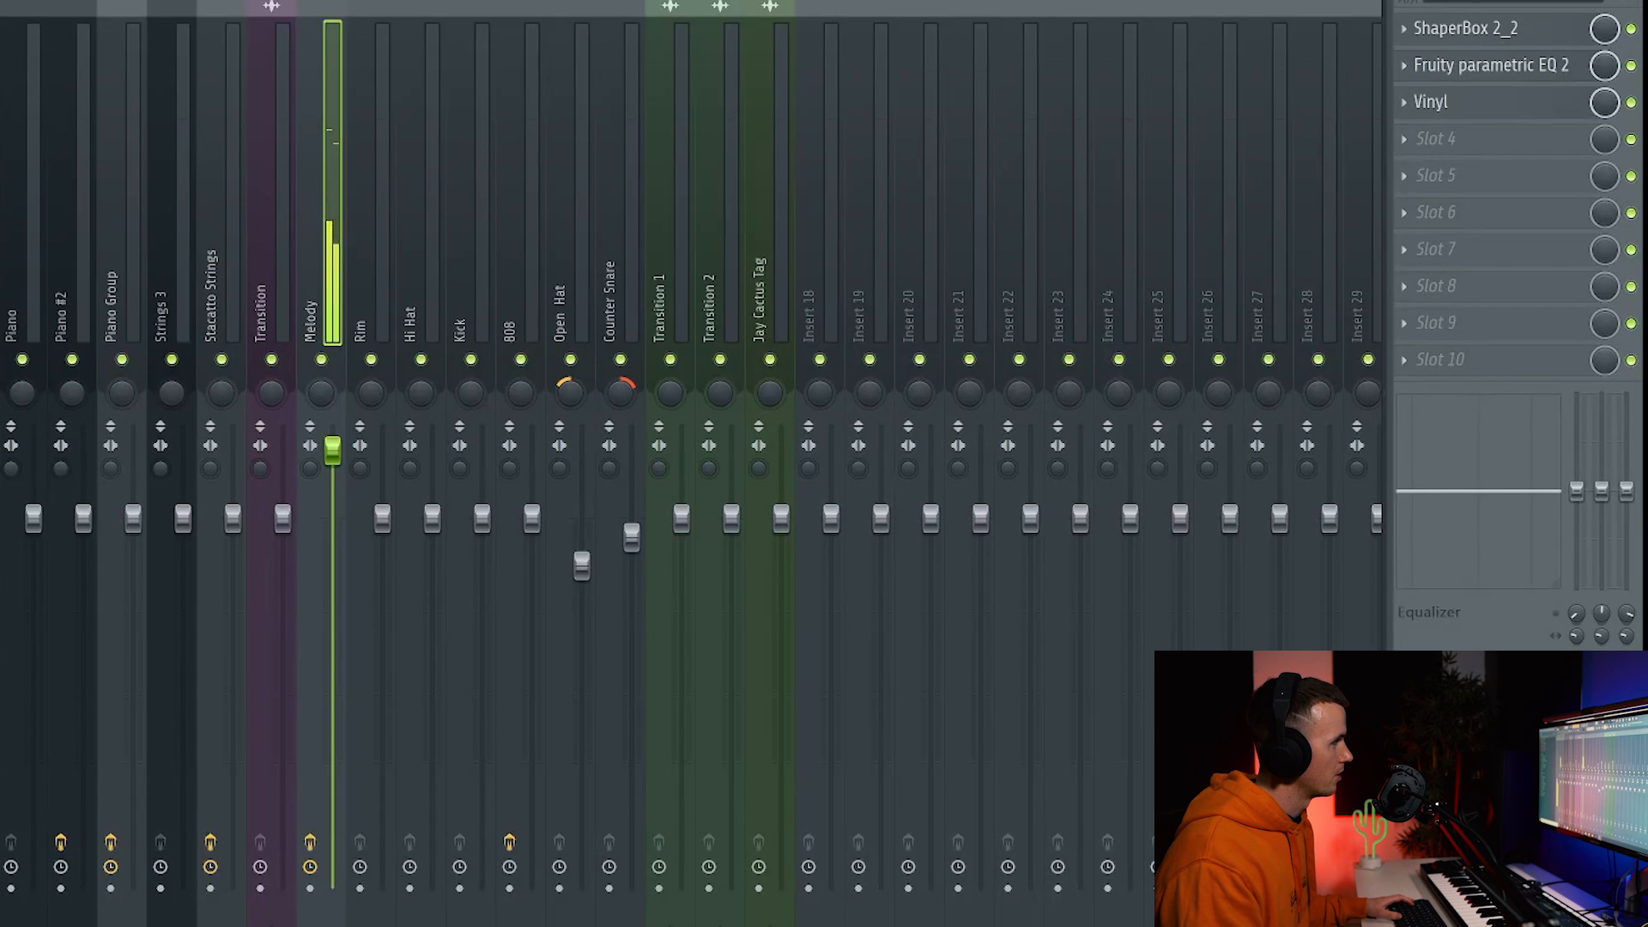
# Open the Vinyl effect slot on the Melody mixer insert.
pyautogui.click(1546, 110)
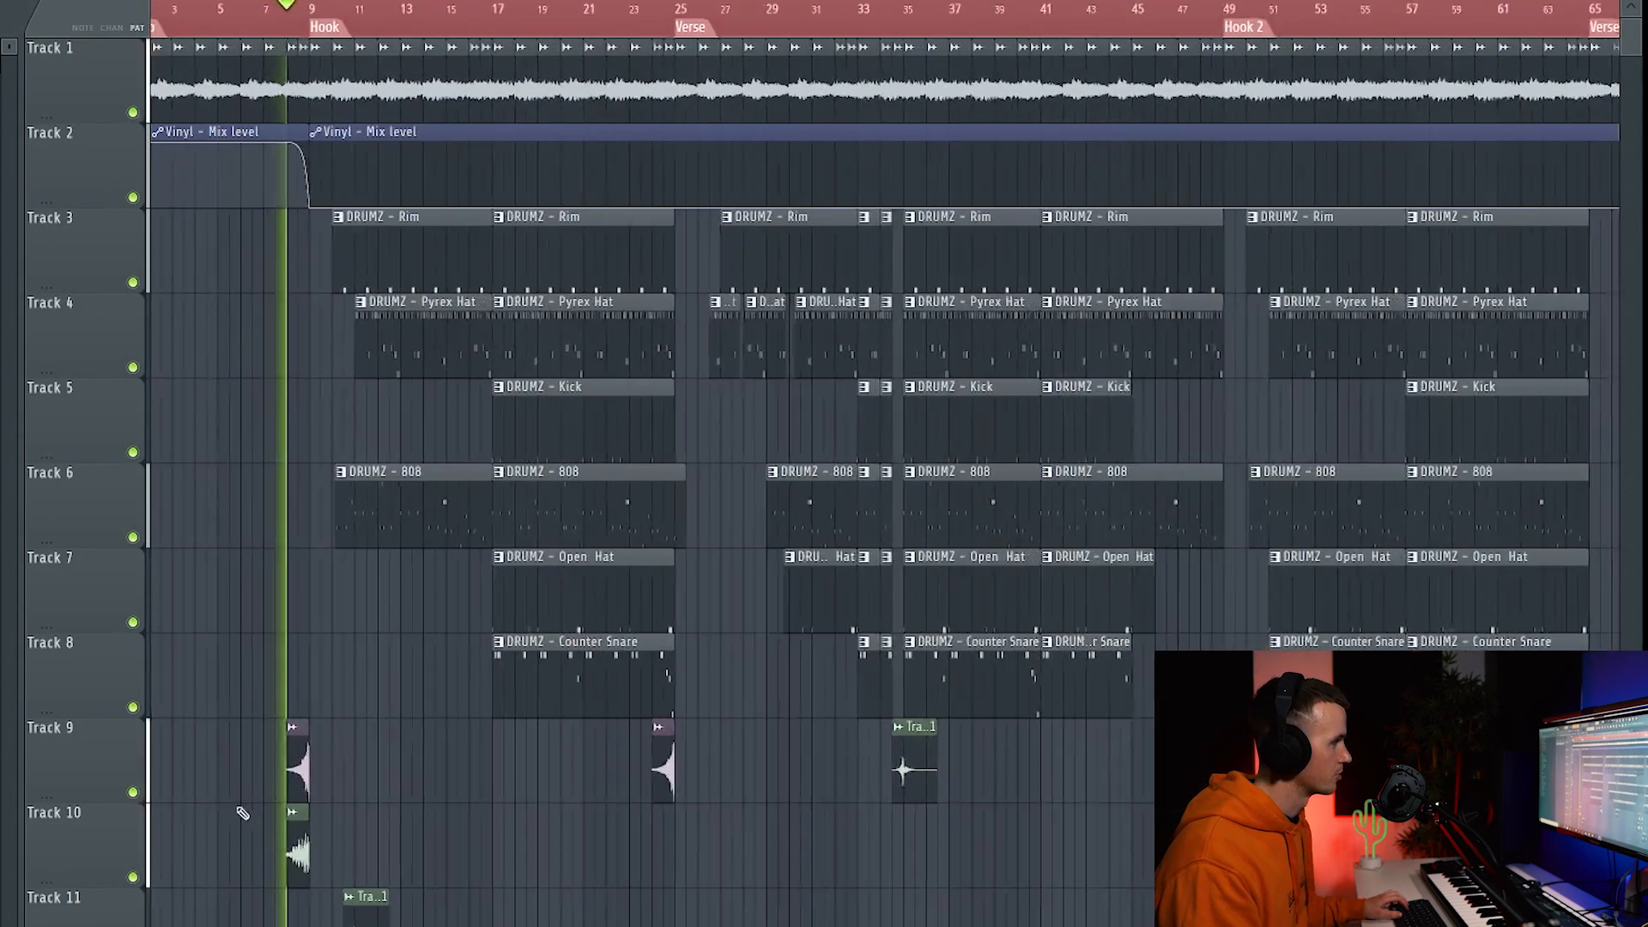
pyautogui.scroll(2, 276, 764)
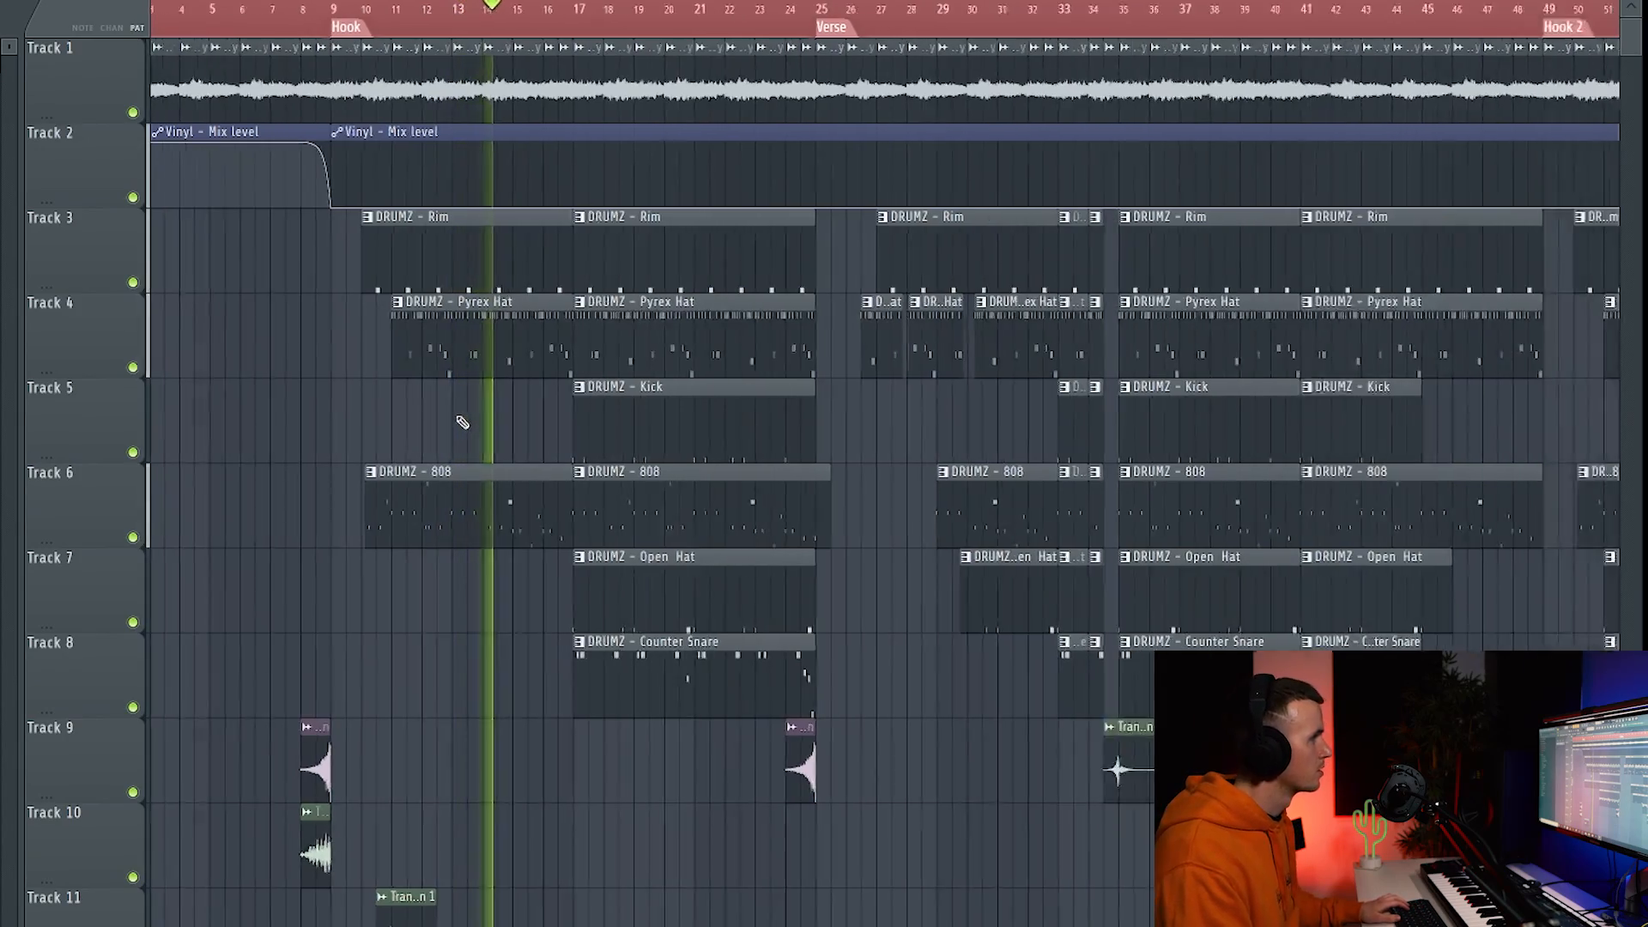
pyautogui.scroll(-4, 462, 422)
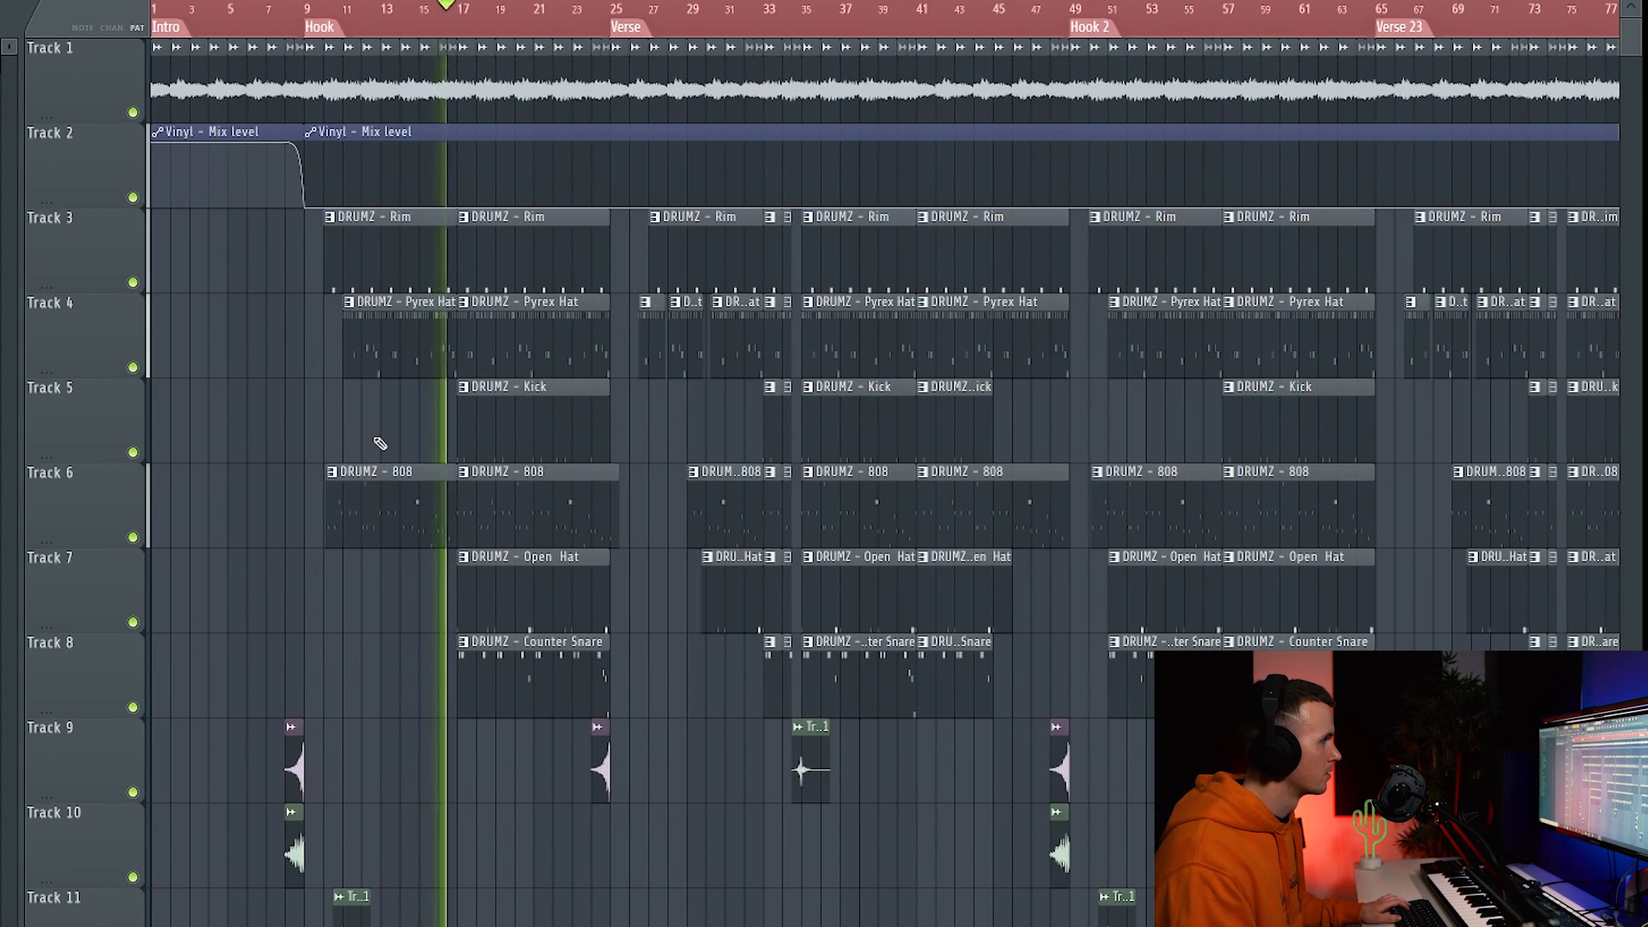
pyautogui.scroll(3, 383, 453)
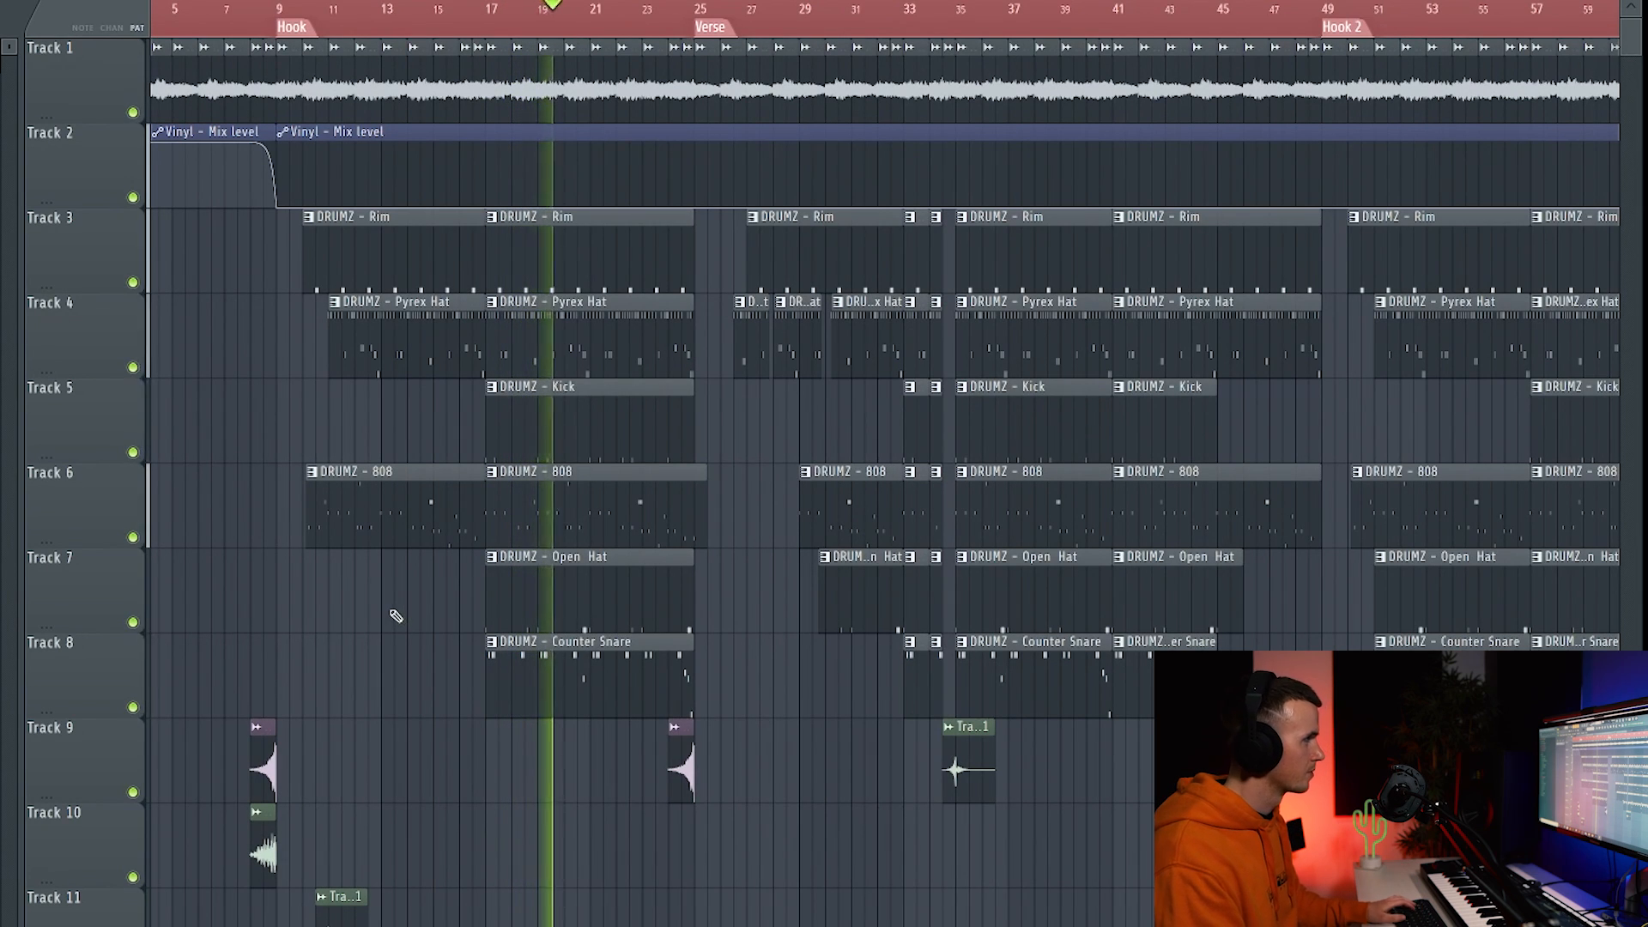
pyautogui.scroll(-4, 304, 625)
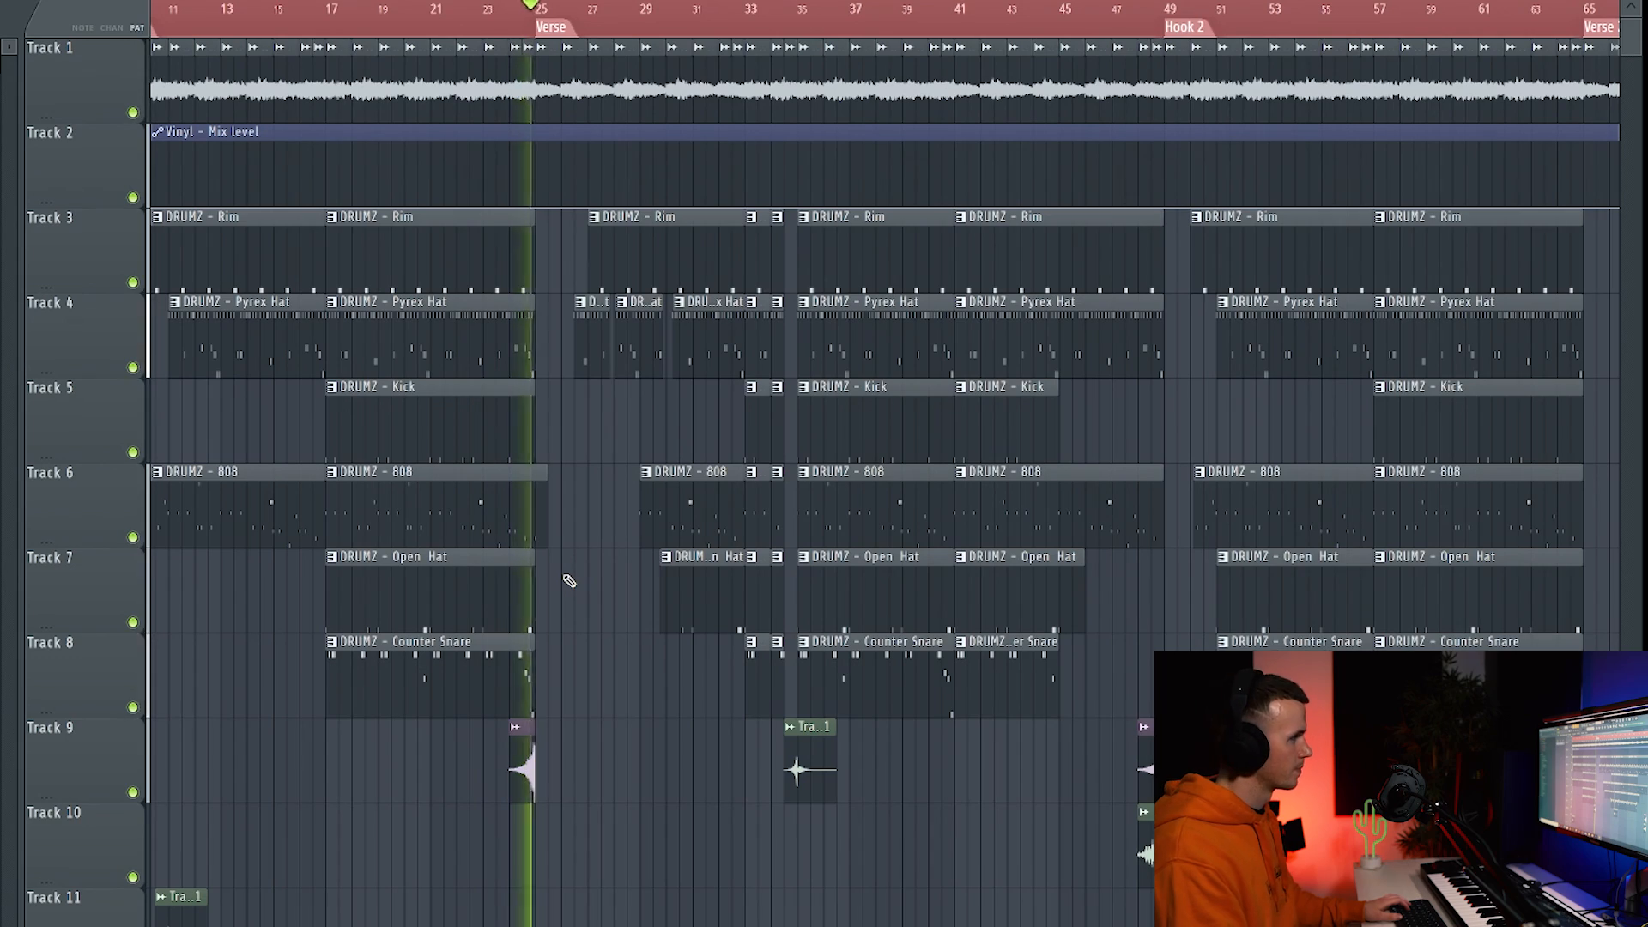
pyautogui.scroll(3, 566, 580)
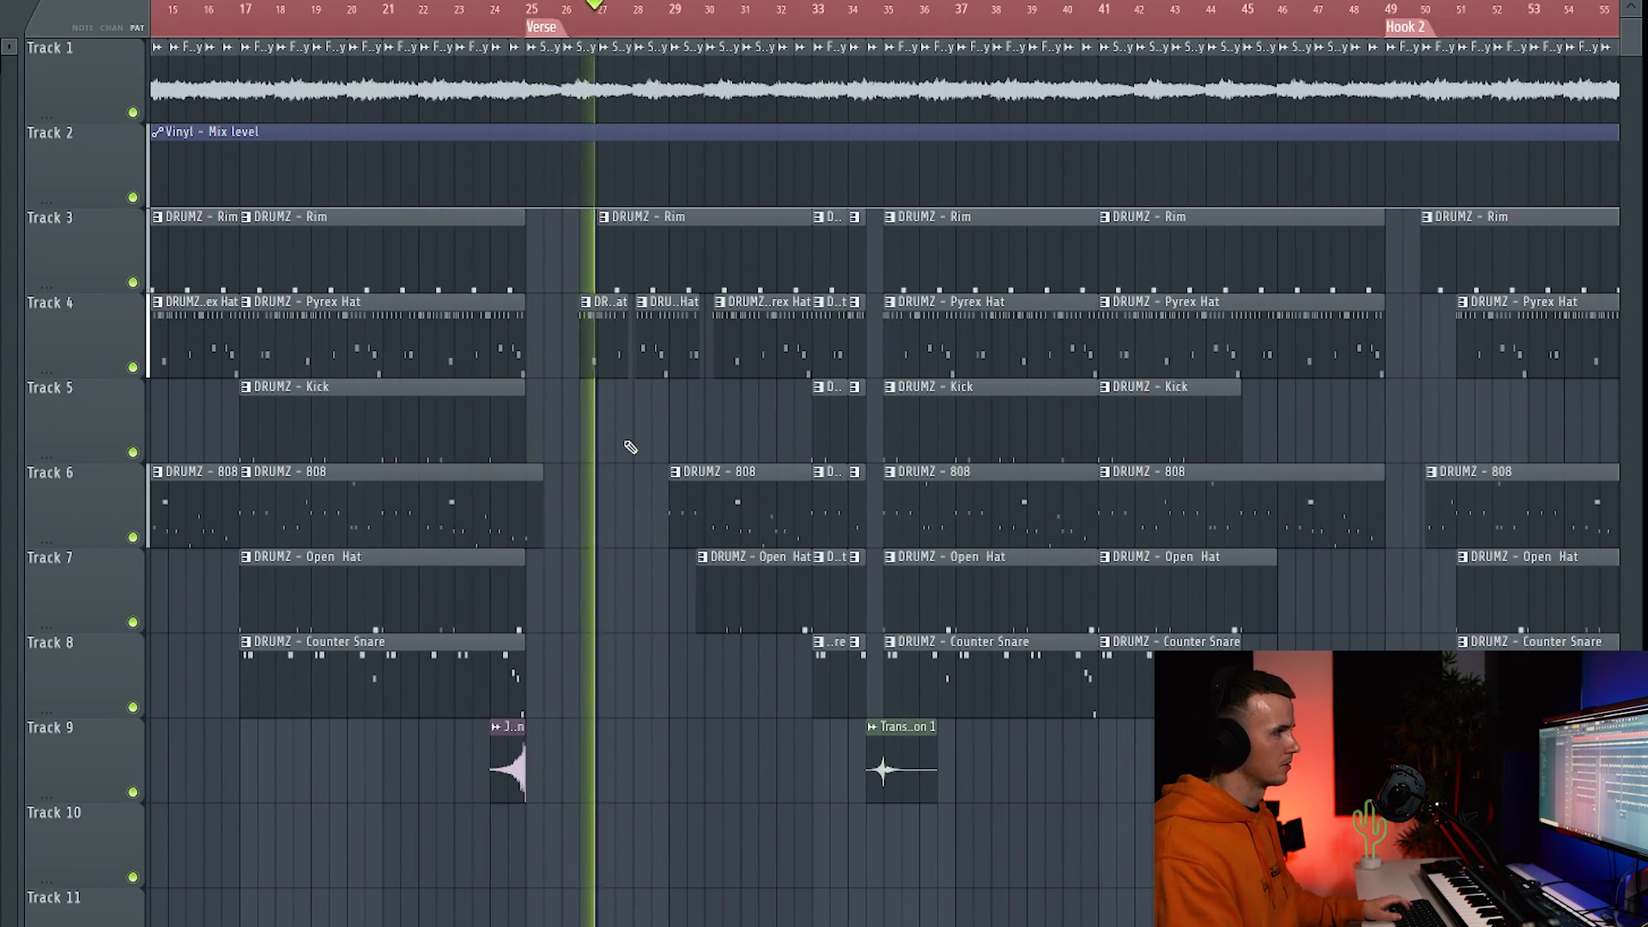
pyautogui.scroll(2, 630, 444)
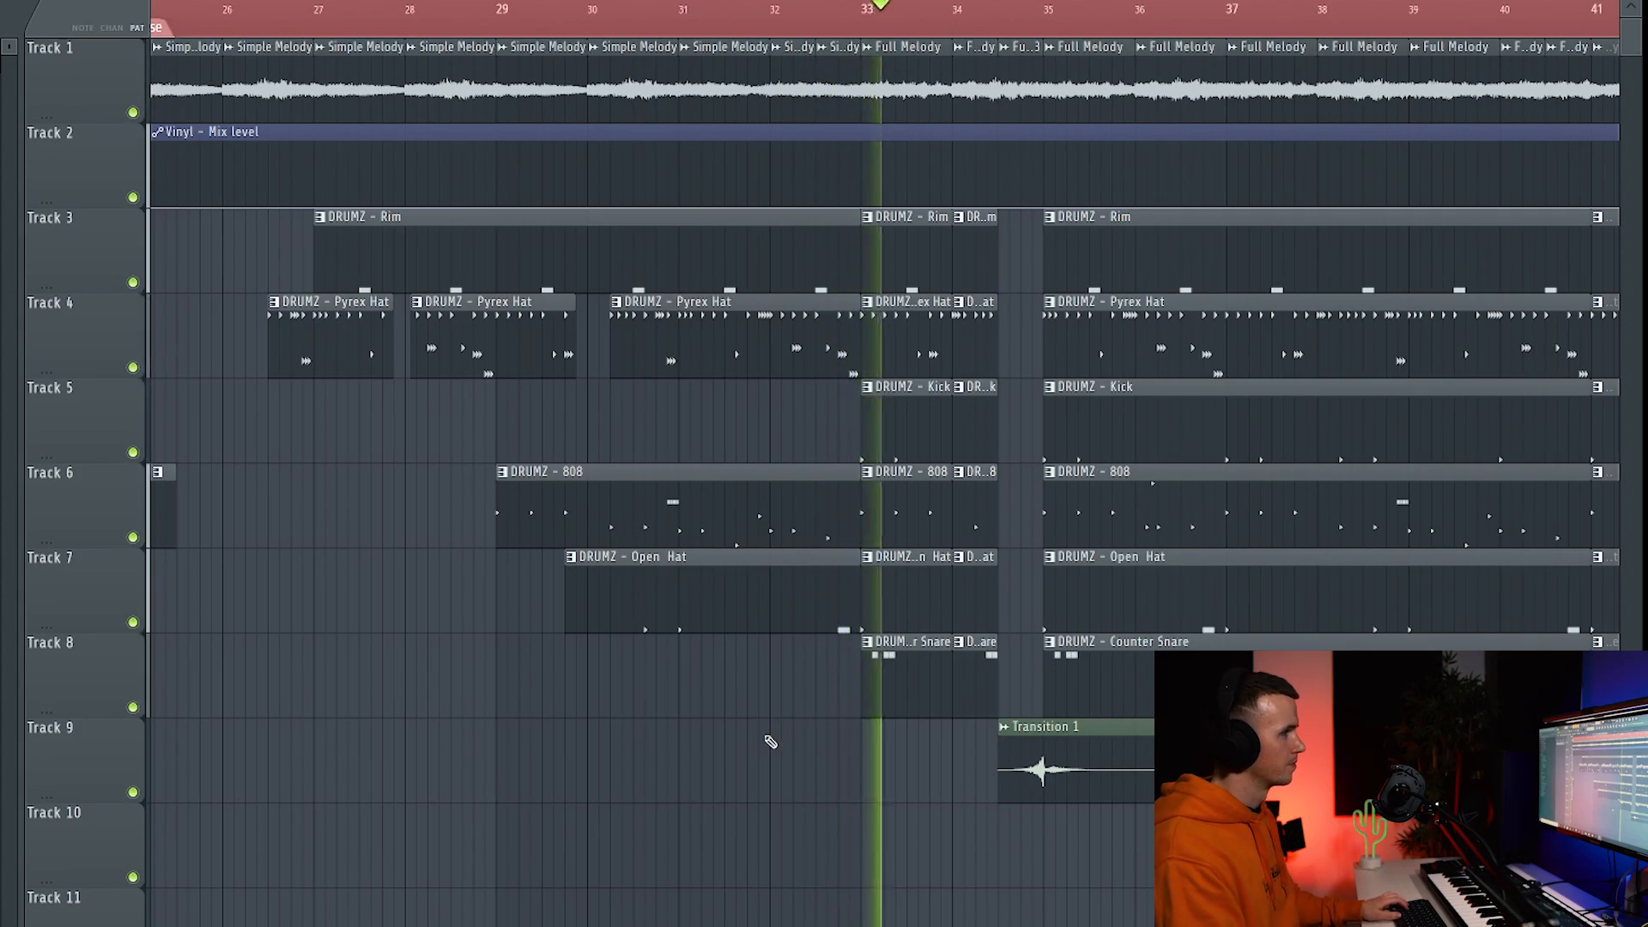
pyautogui.scroll(-2, 772, 736)
pyautogui.scroll(2, 1193, 515)
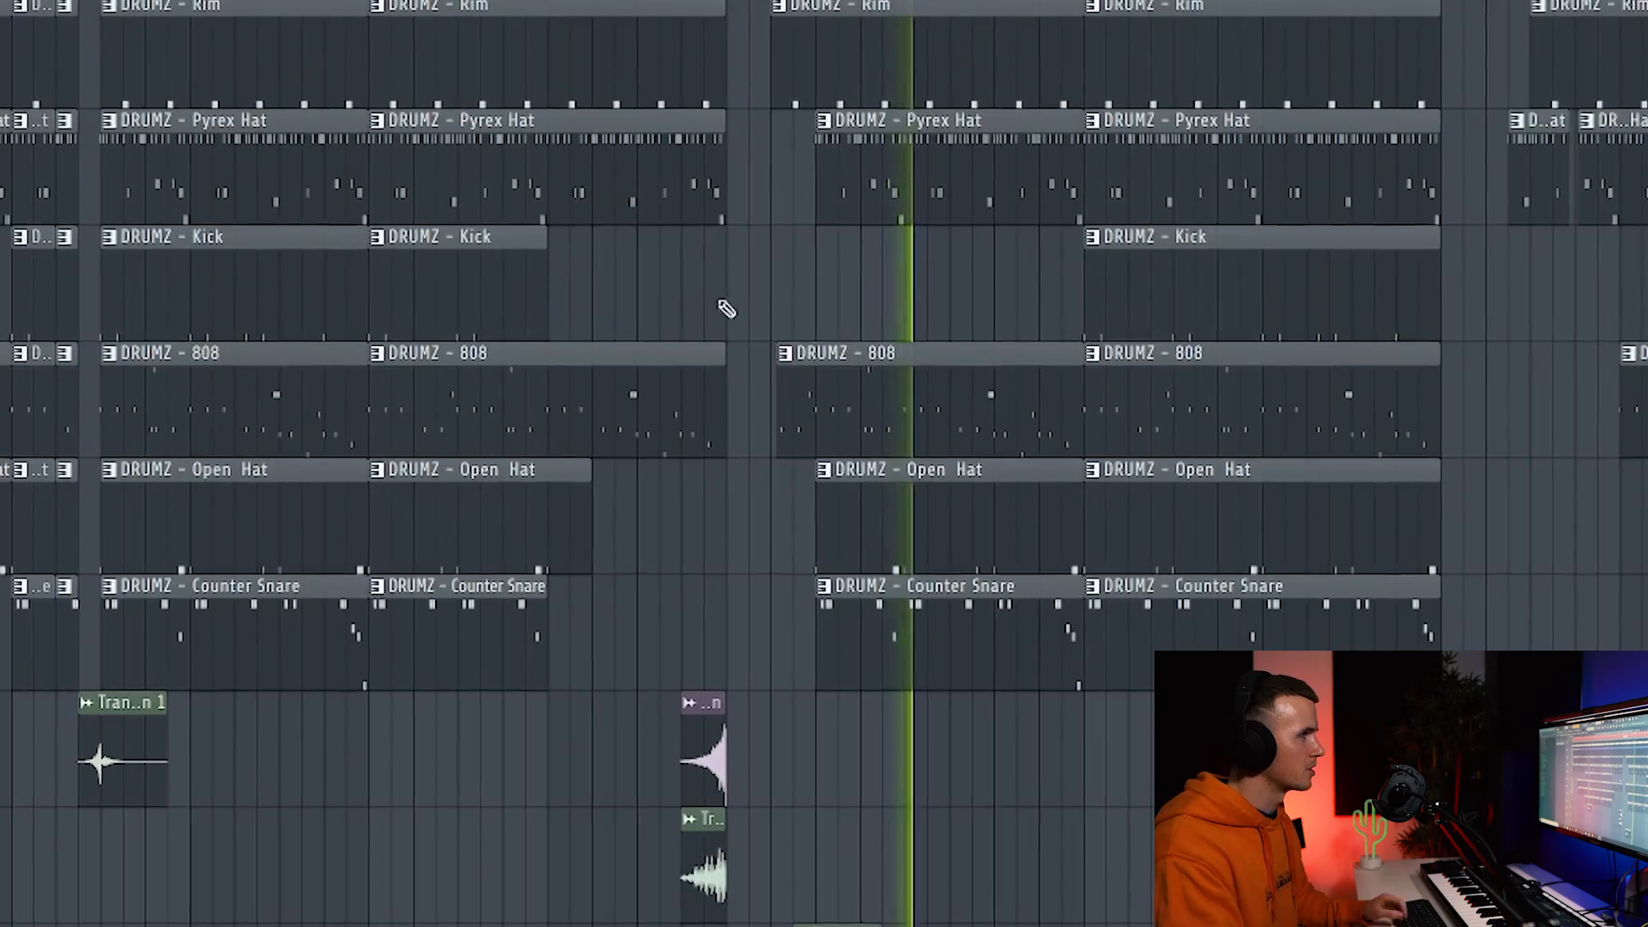
pyautogui.scroll(-5, 779, 305)
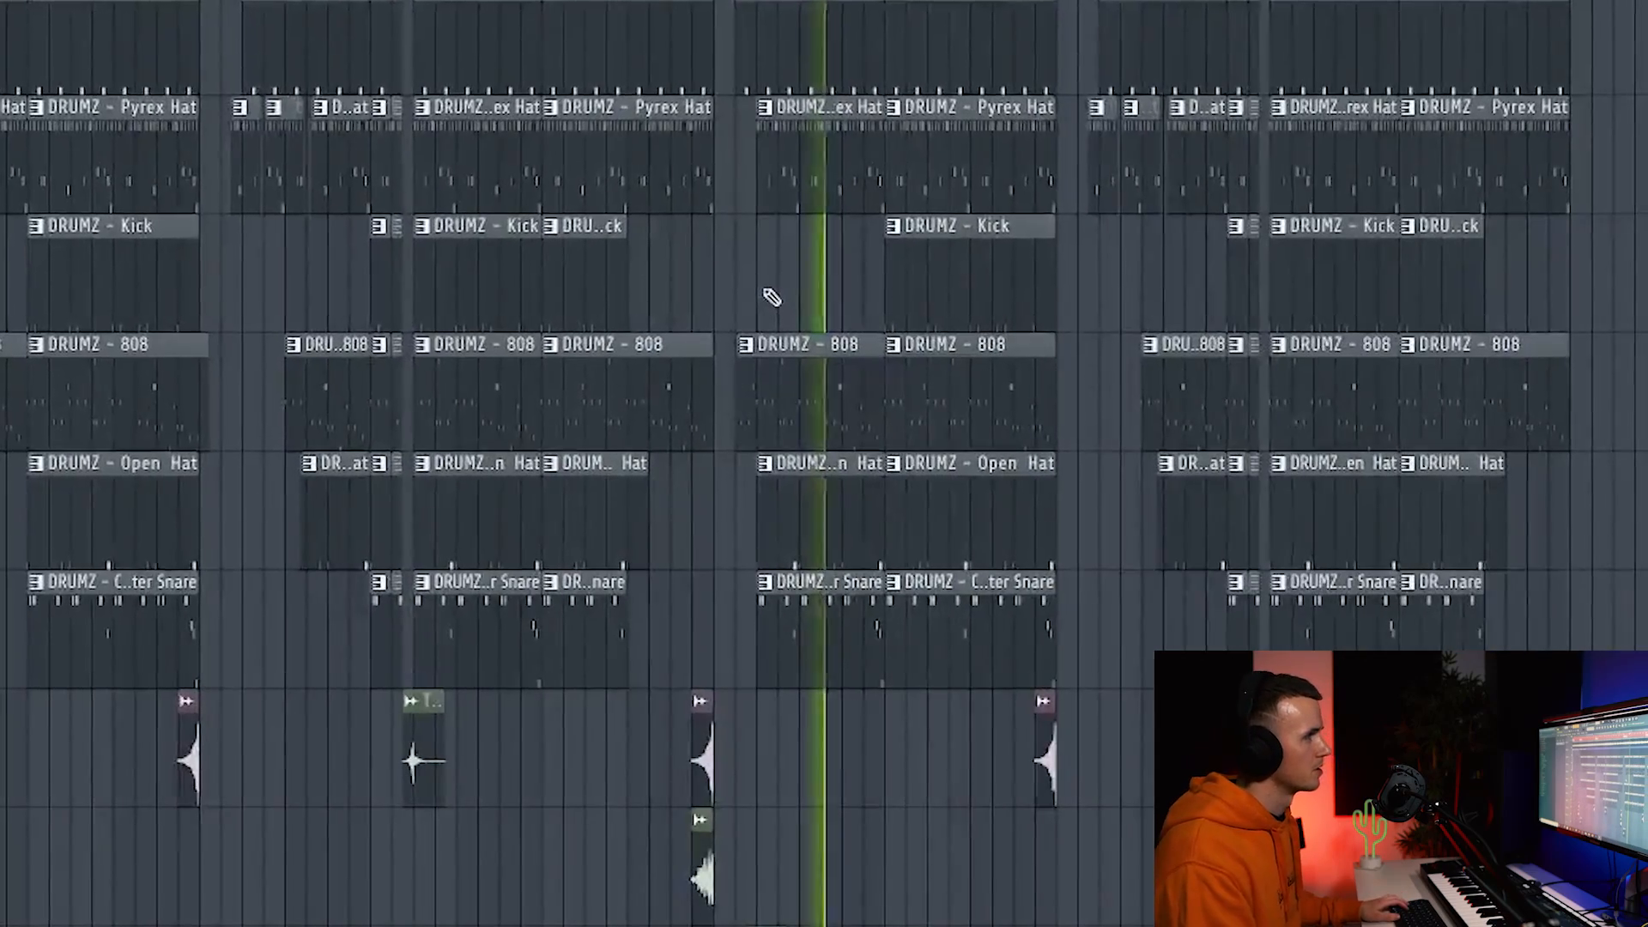